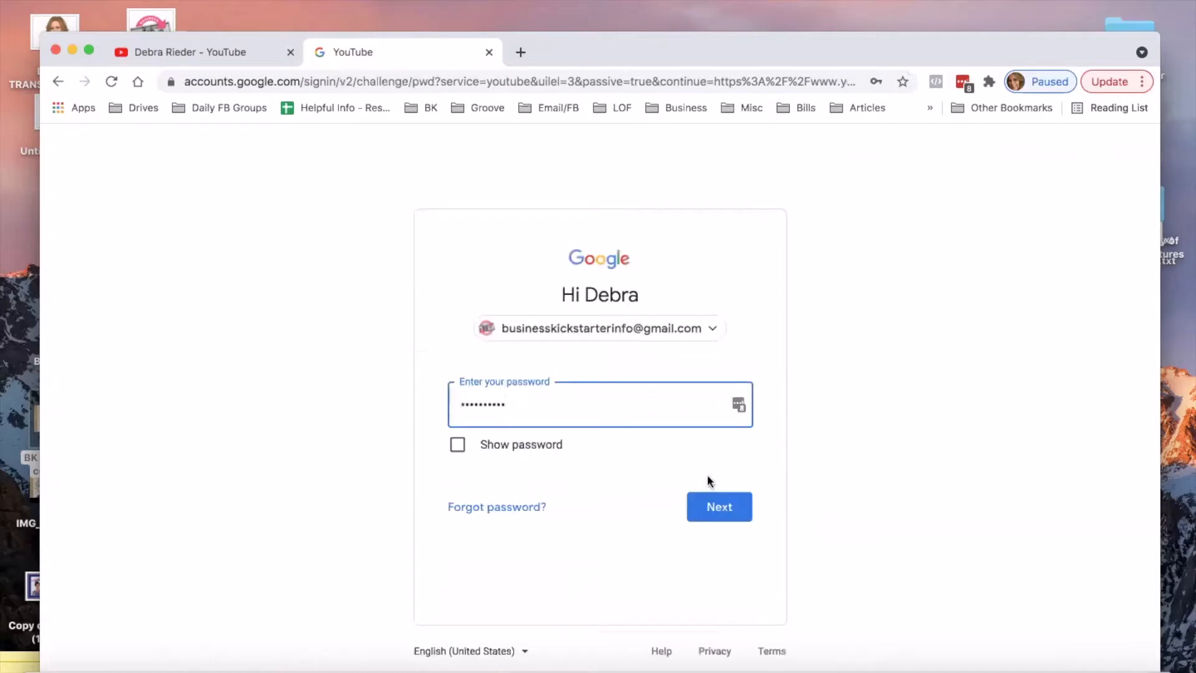
# Step: Submit the account password to finish signing in to YouTube
pyautogui.click(716, 506)
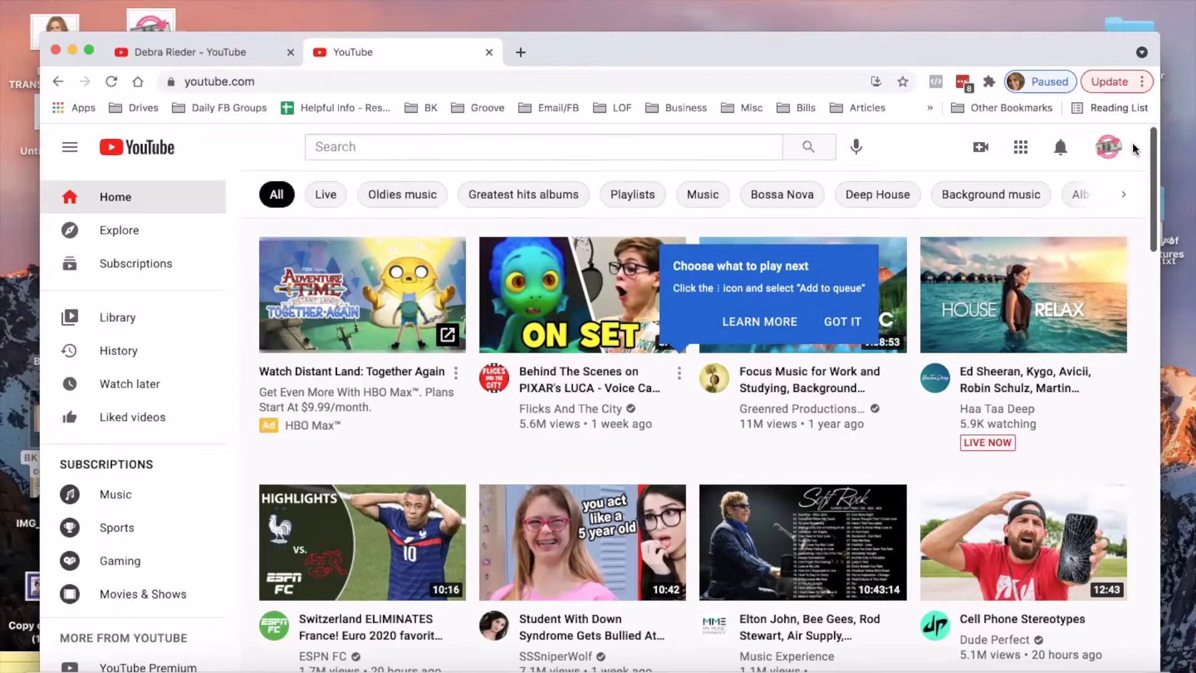
# Step: Start a new channel and use the transparent portrait PNG from the Desktop as its profile picture
pyautogui.click(1108, 148)
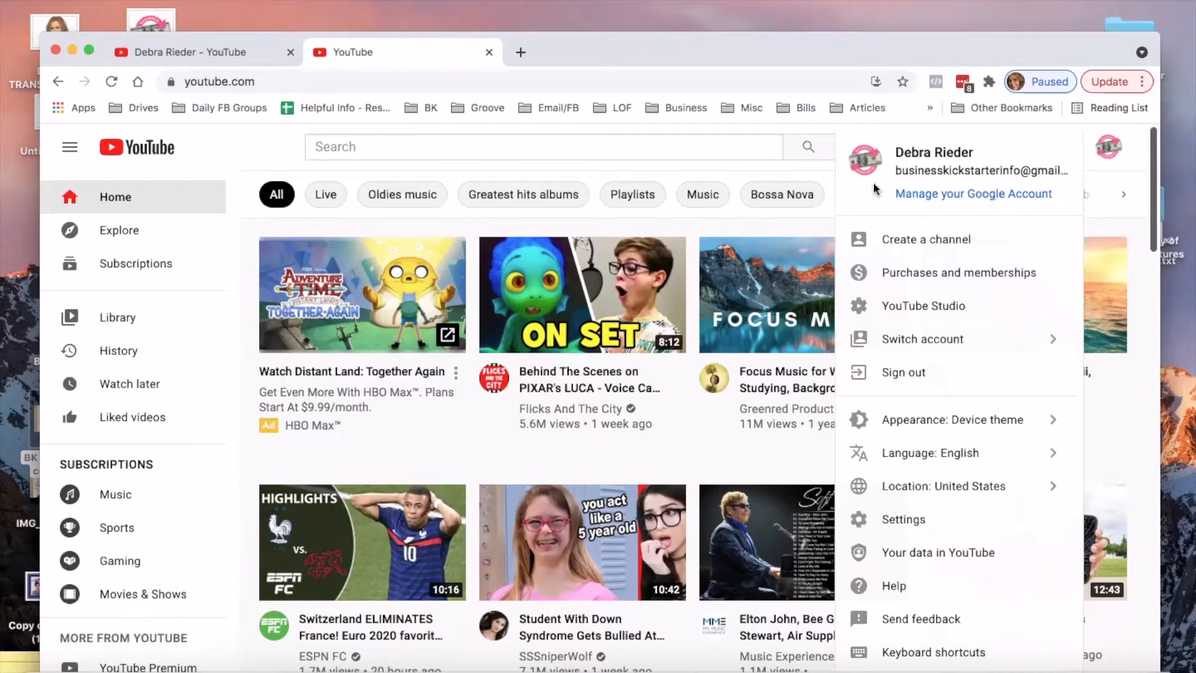
pyautogui.click(909, 240)
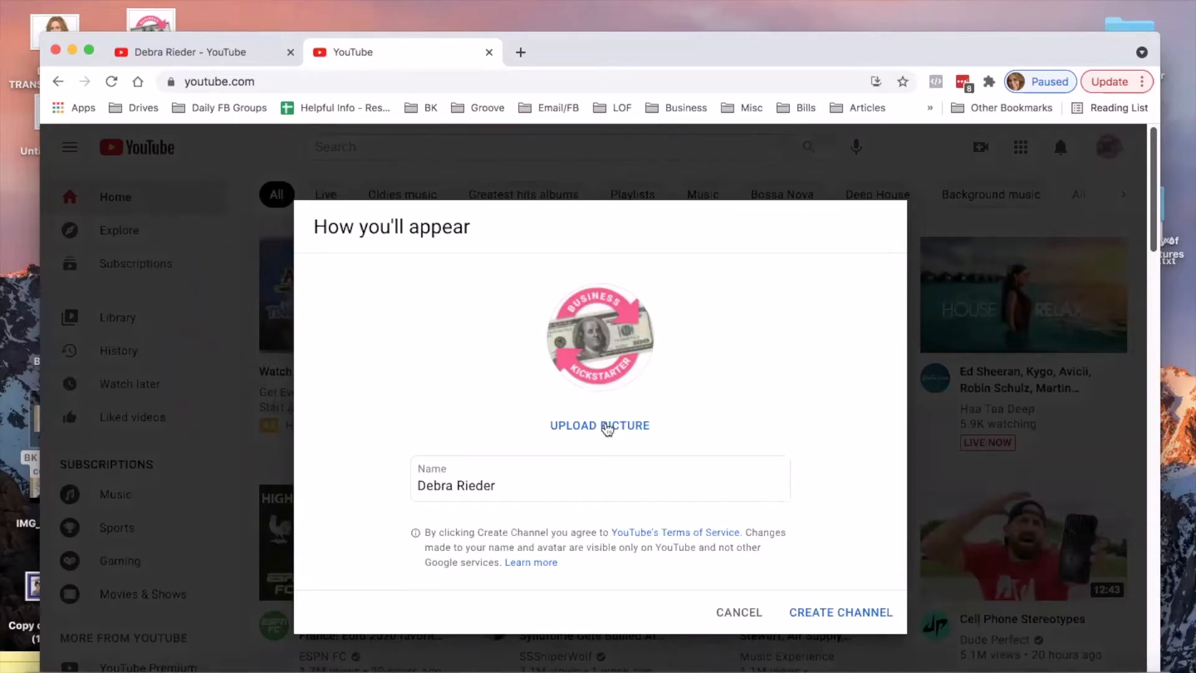
pyautogui.click(608, 426)
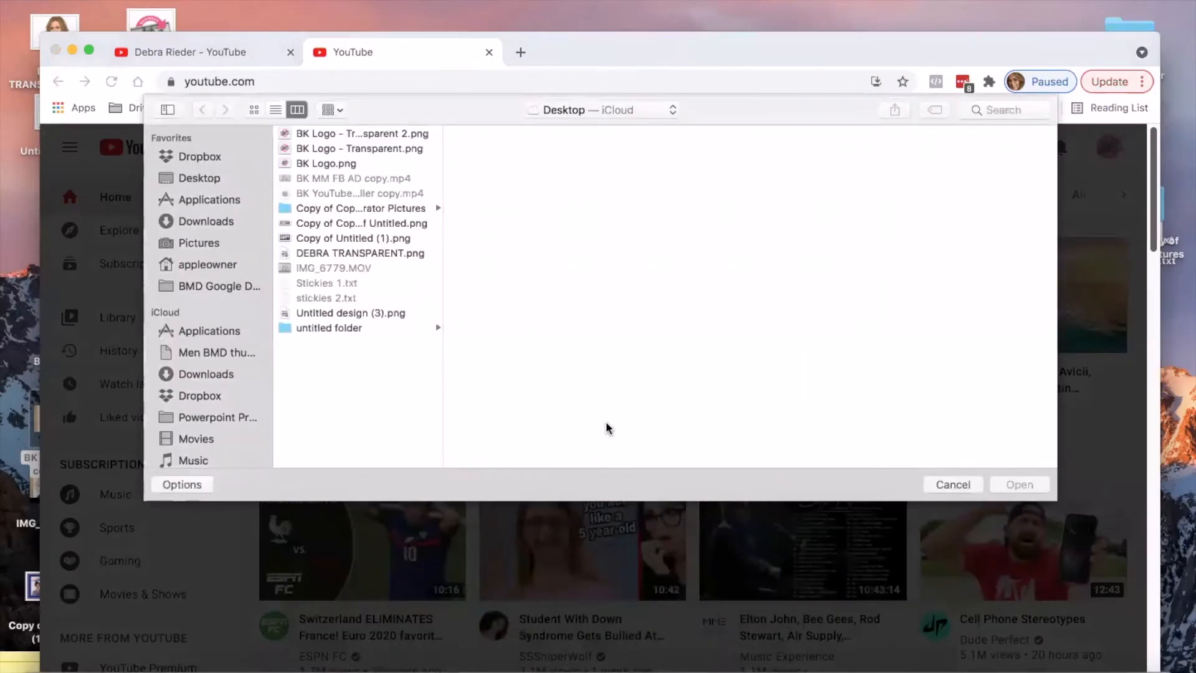
pyautogui.click(297, 254)
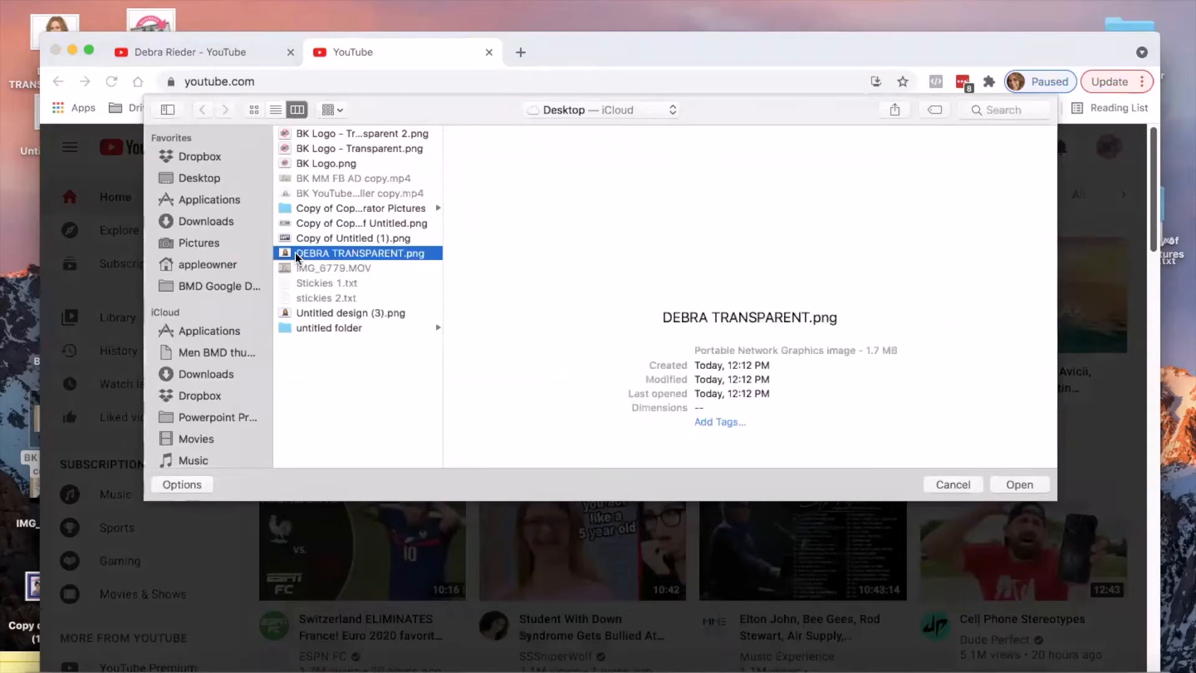
pyautogui.click(1020, 485)
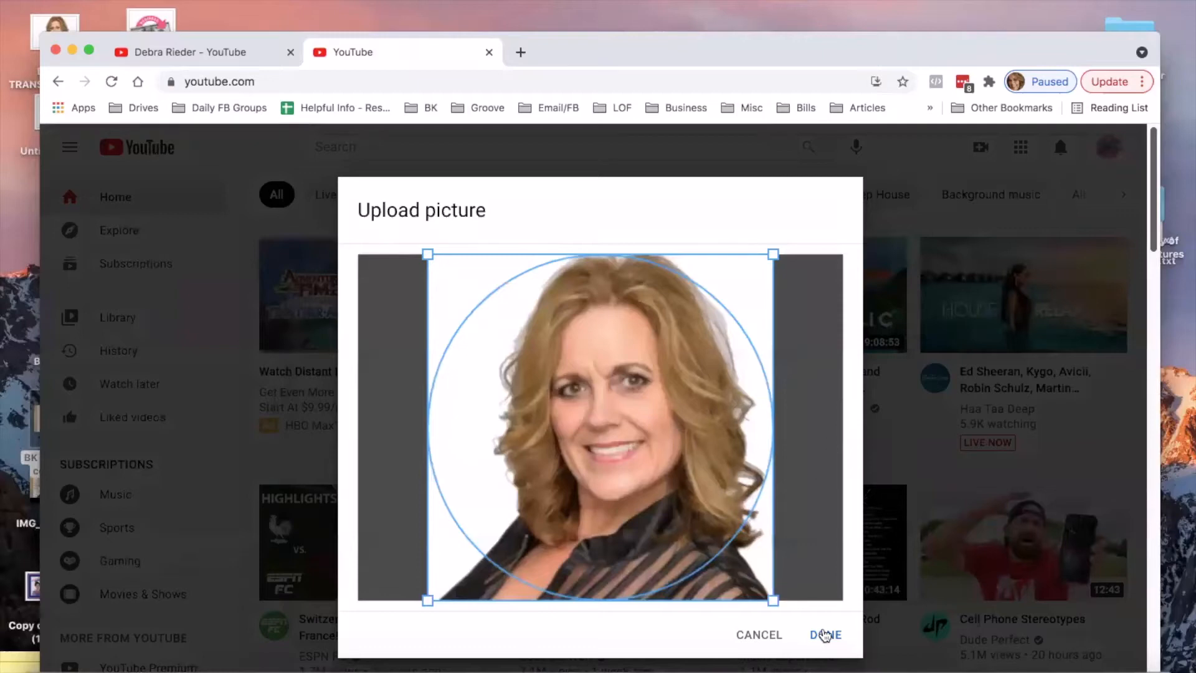
pyautogui.click(825, 635)
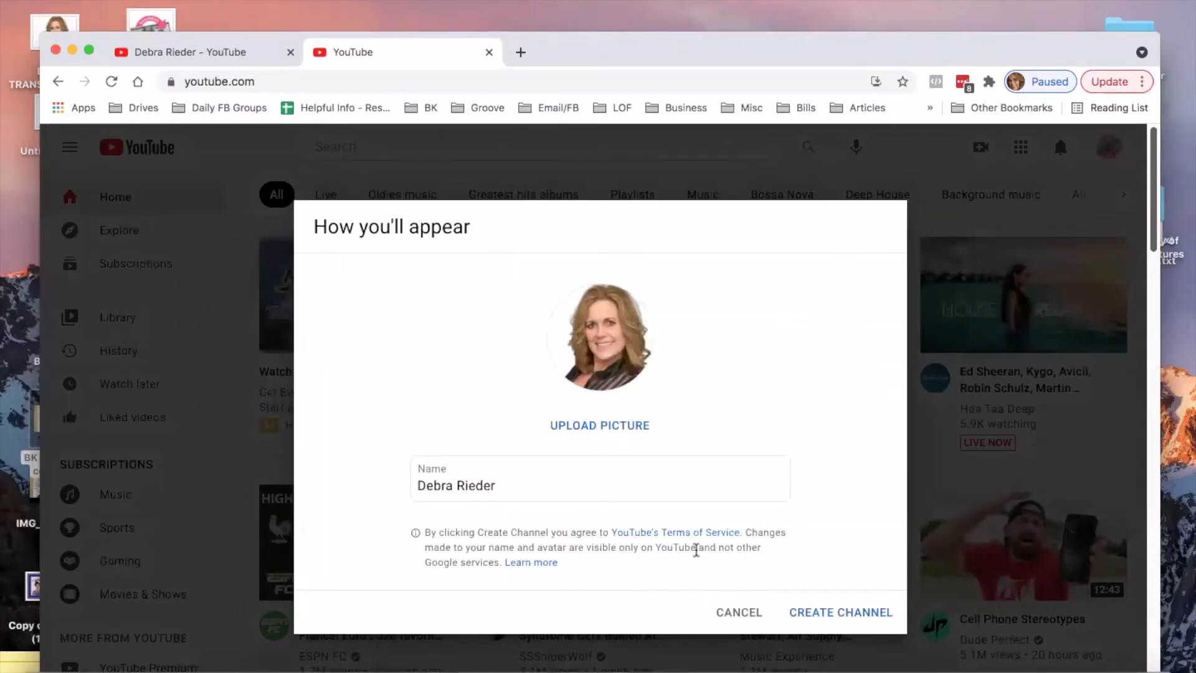
# Step: Create the channel with the uploaded headshot and the account holder's name
pyautogui.click(826, 612)
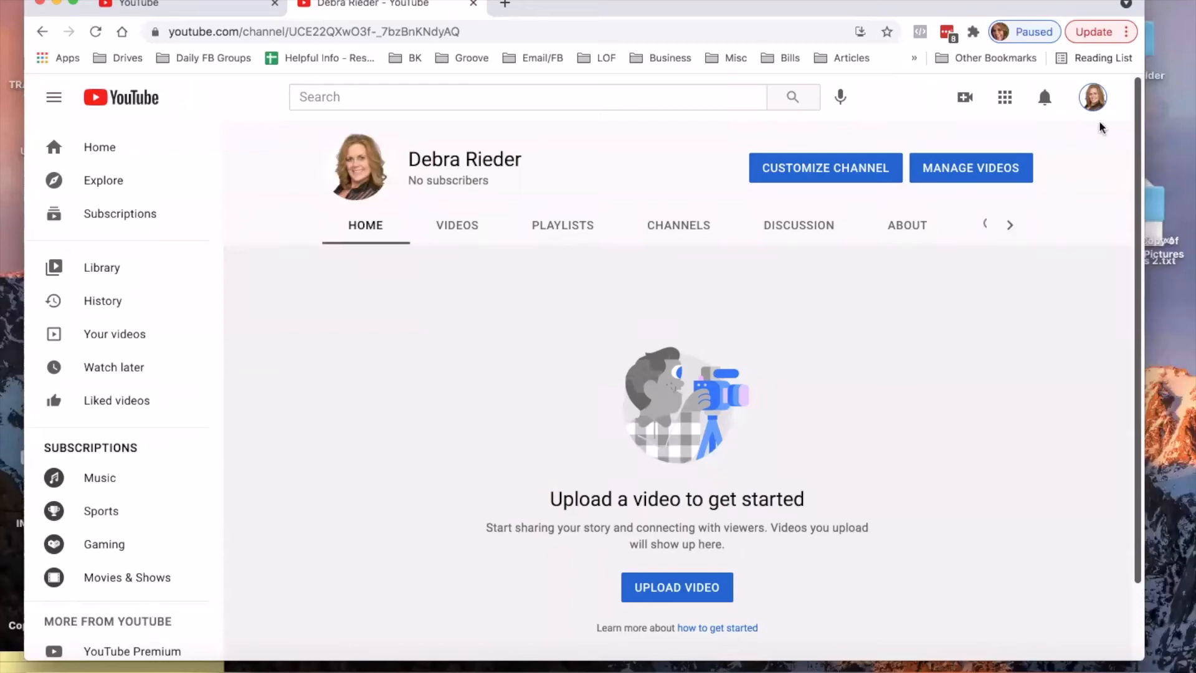
# Step: Go to the new channel's page and open its Channel customization in Studio
pyautogui.click(1091, 101)
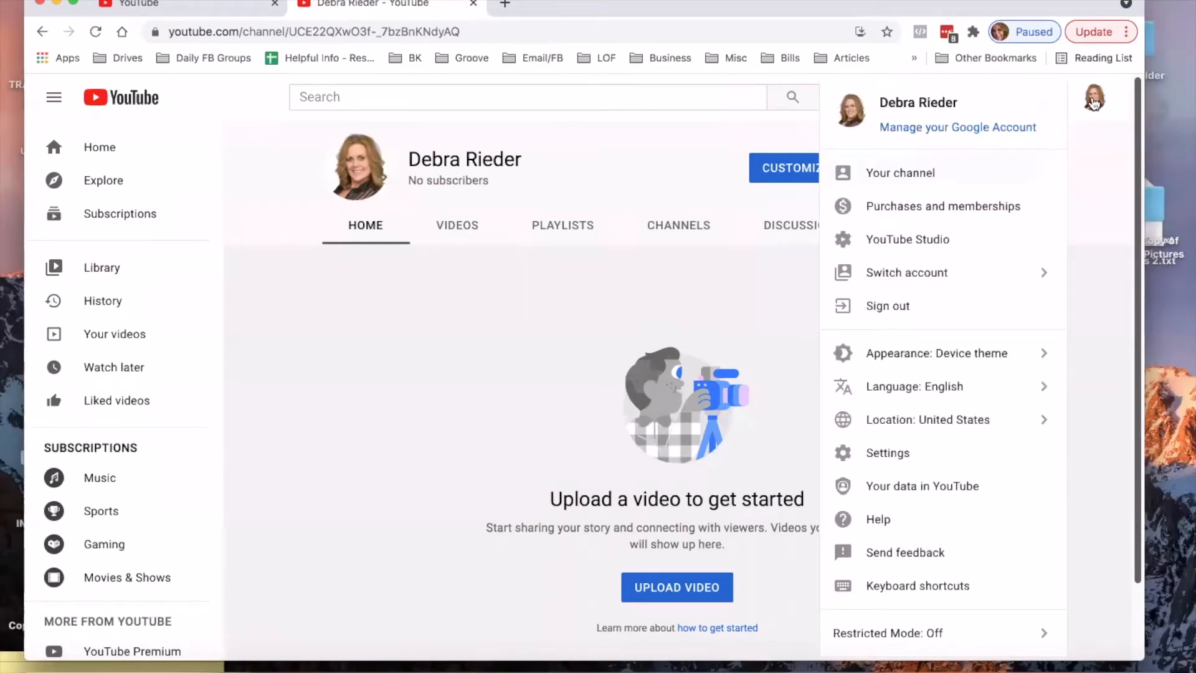
pyautogui.click(895, 180)
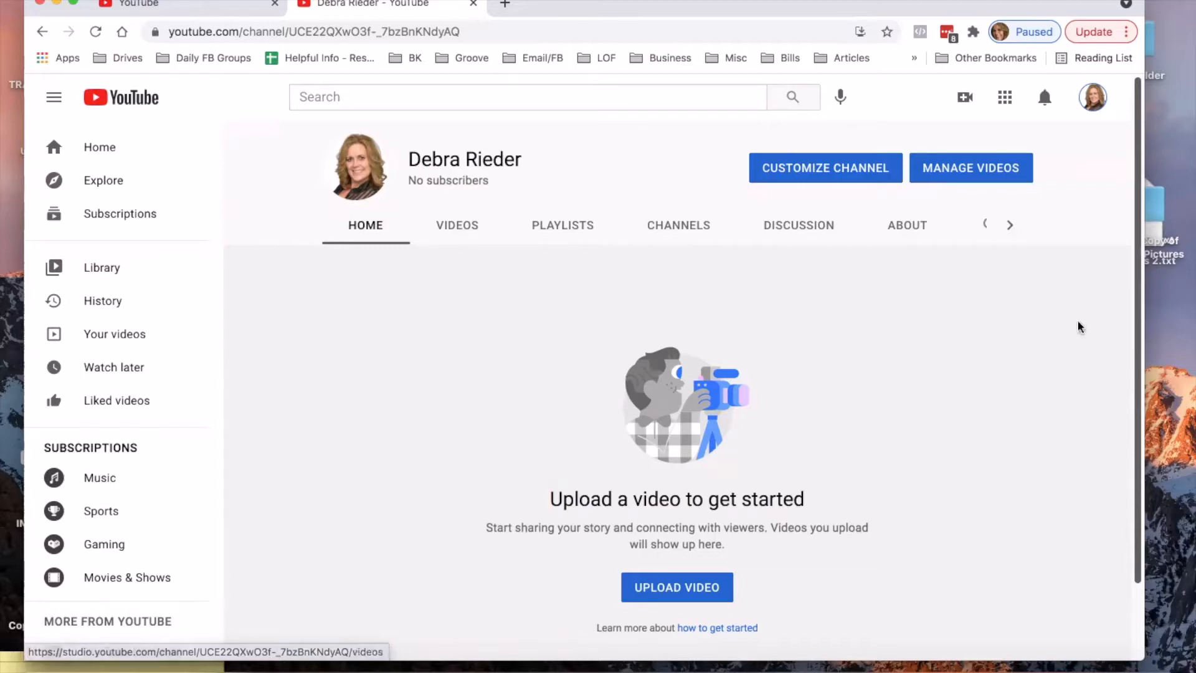
pyautogui.click(836, 167)
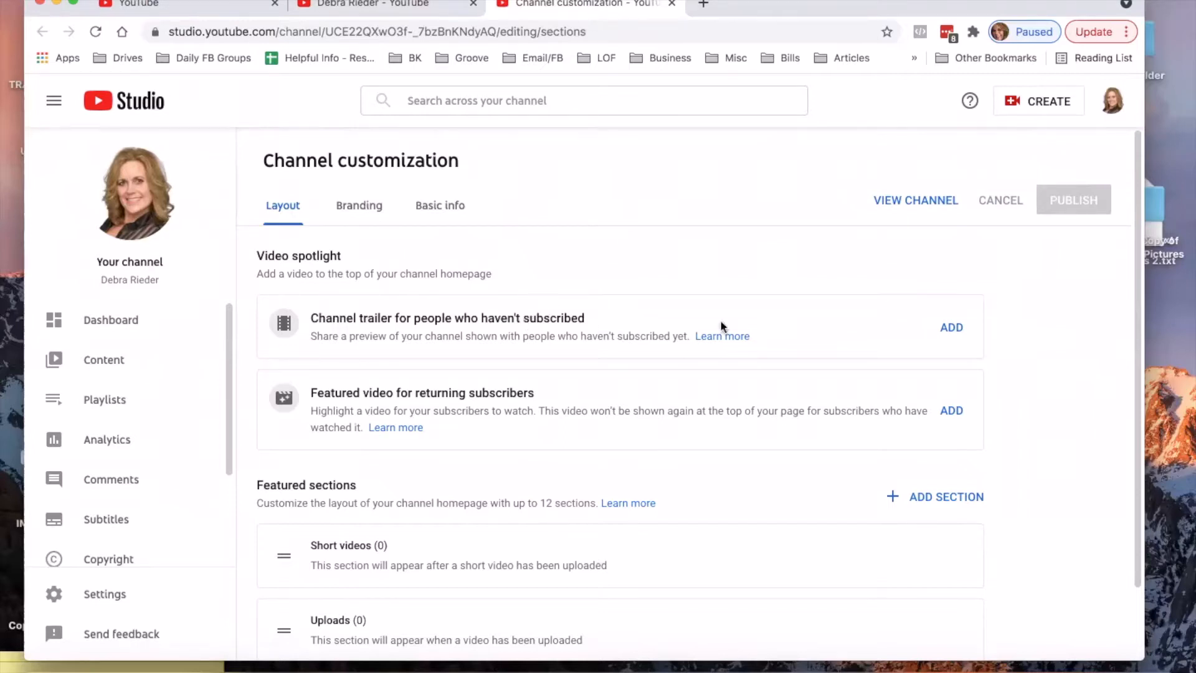
pyautogui.click(951, 328)
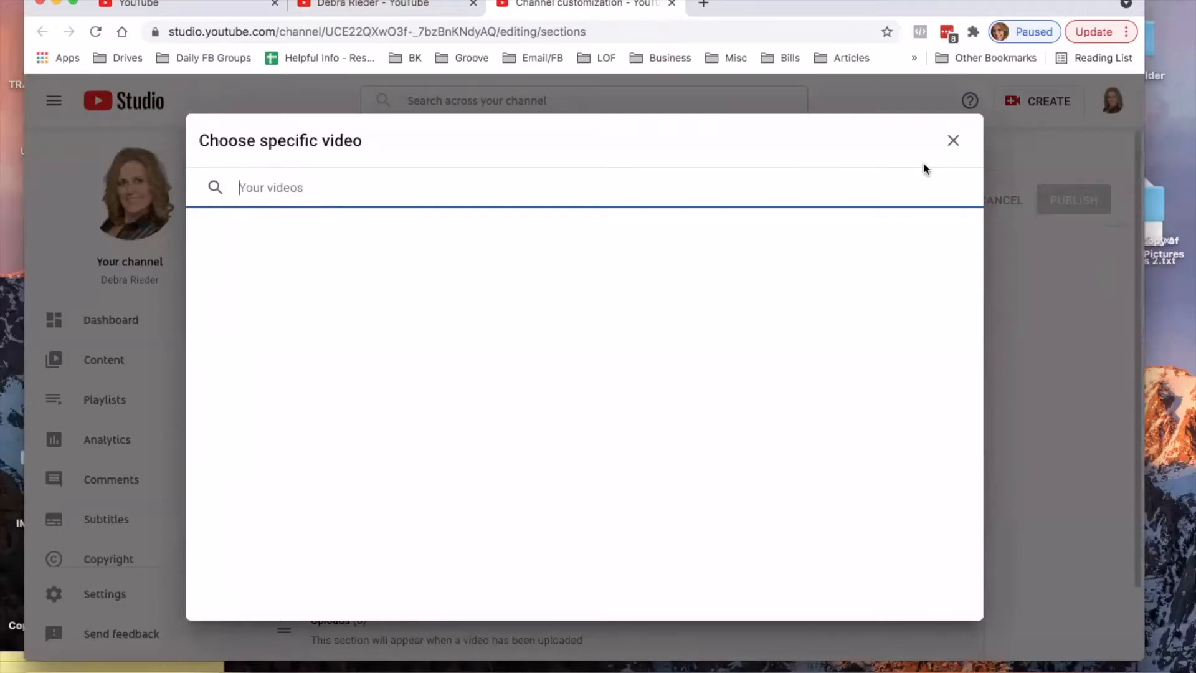
pyautogui.click(954, 142)
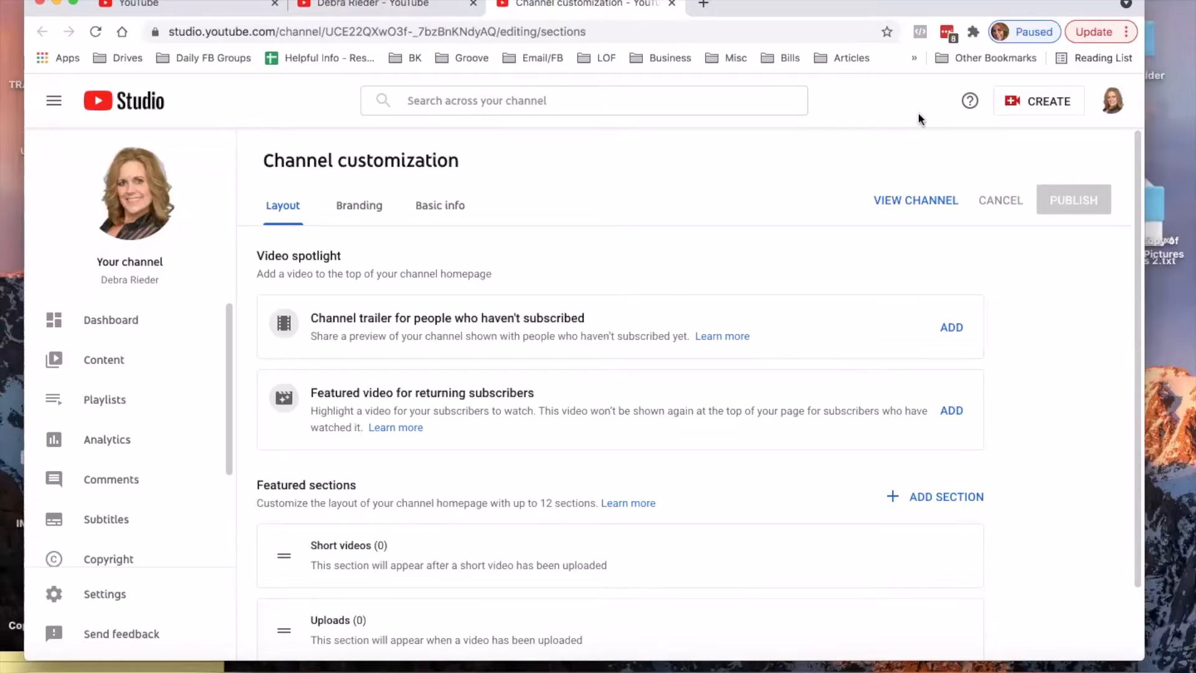
pyautogui.click(1112, 101)
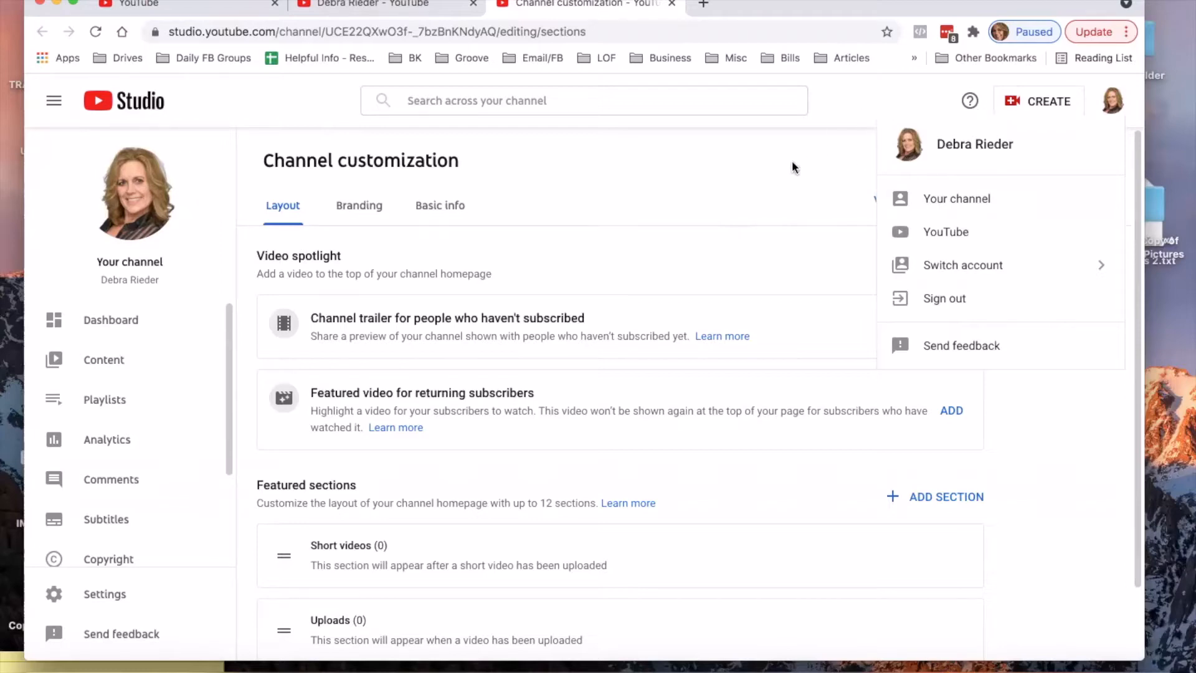
# Step: Upload BK YouTube Trailer copy.mp4 from the desktop through the Upload videos dialog
pyautogui.click(1031, 105)
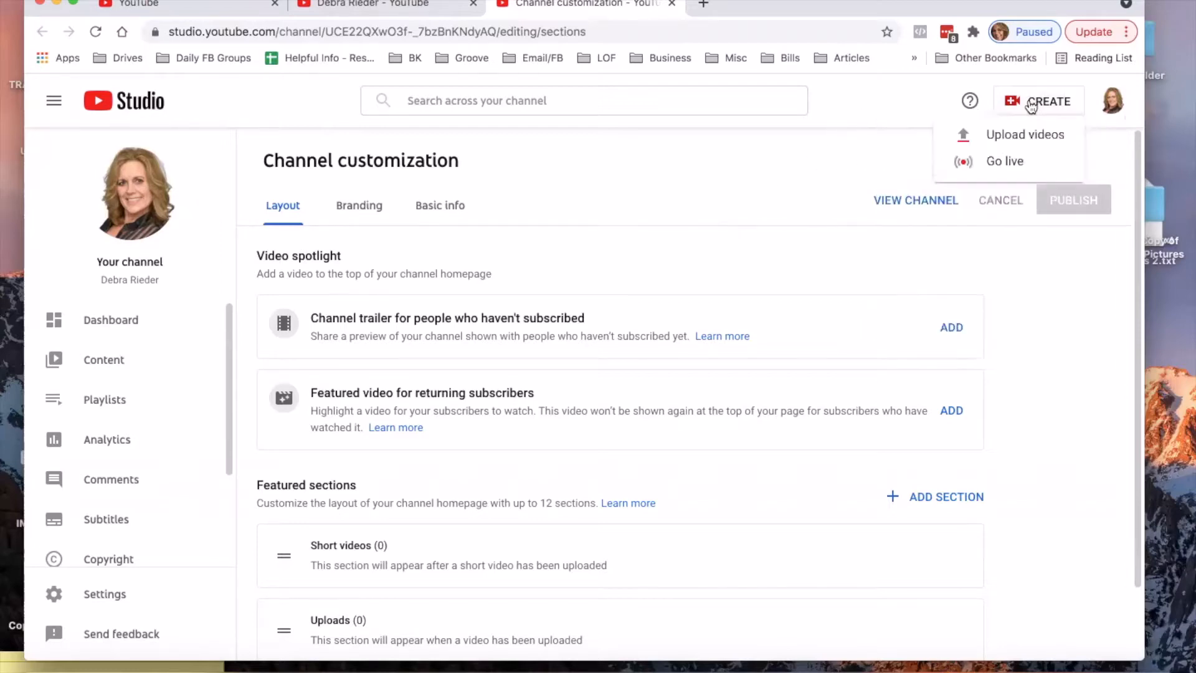
pyautogui.click(1028, 134)
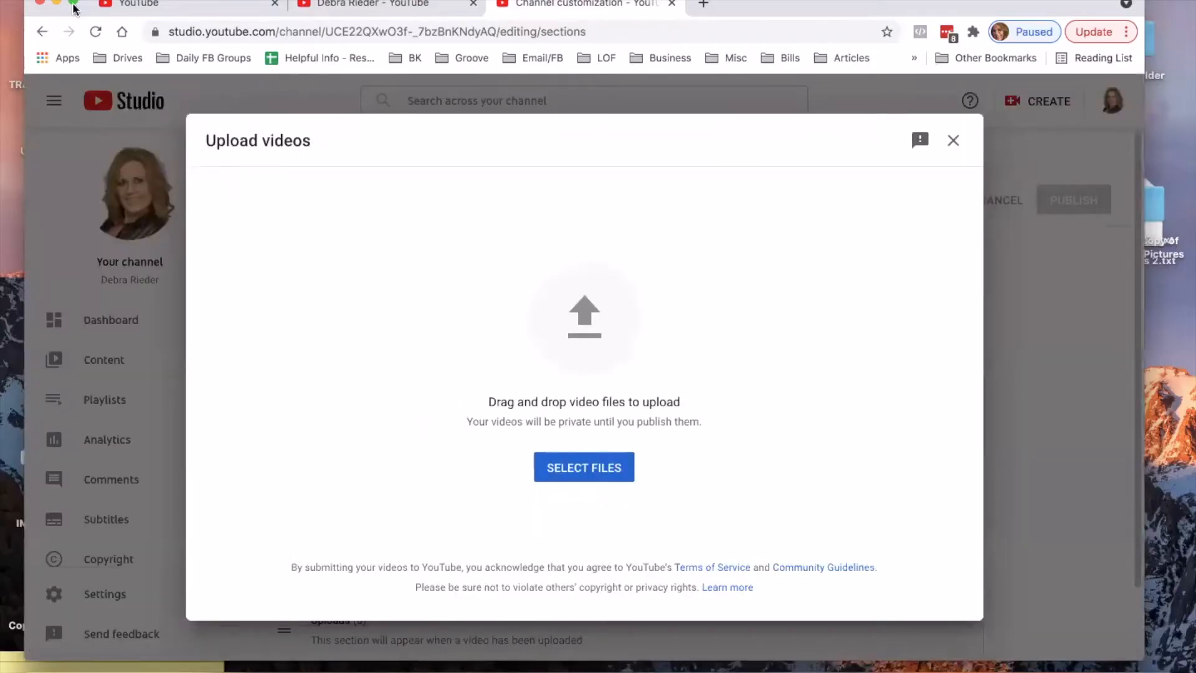
pyautogui.moveTo(87, 1); pyautogui.dragTo(152, 1)
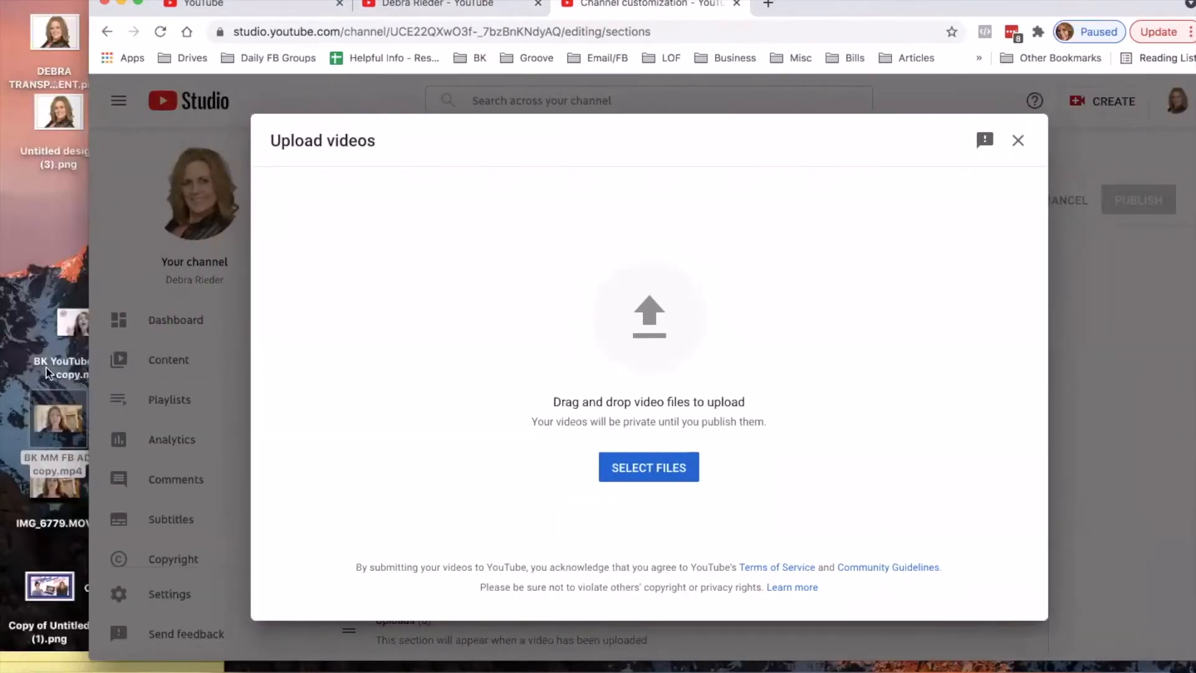
pyautogui.moveTo(72, 321); pyautogui.dragTo(661, 319)
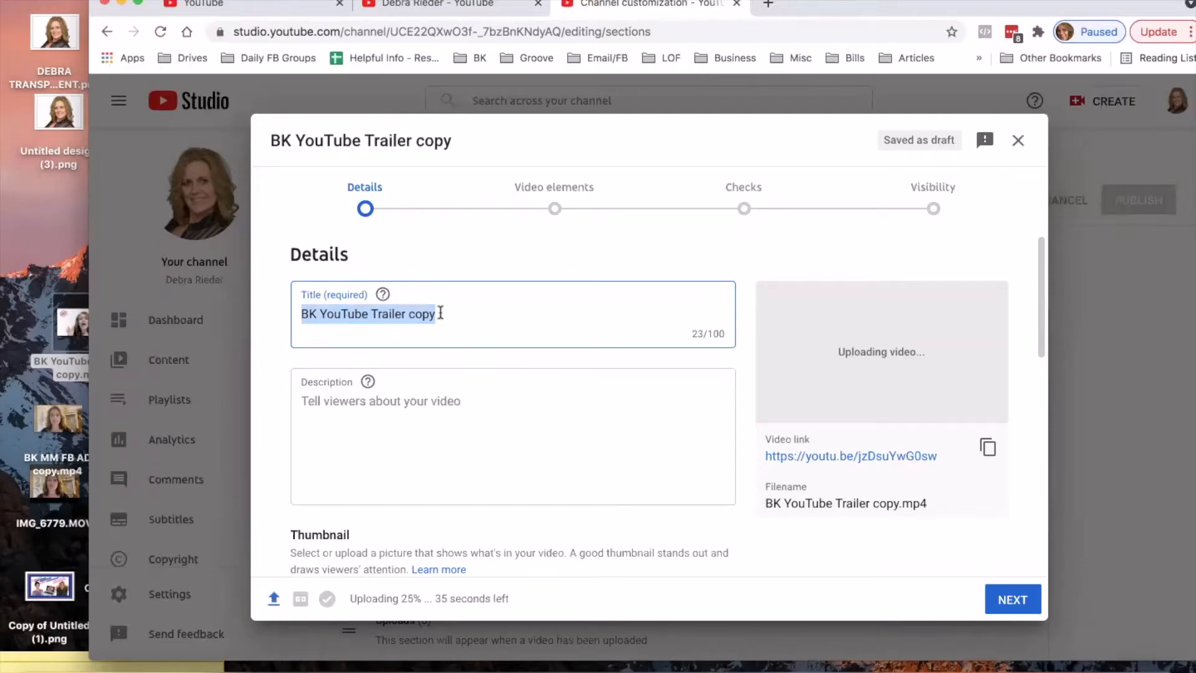
# Step: Replace the video title with 'Welcome to Business Kickstarter'
pyautogui.moveTo(441, 313); pyautogui.dragTo(284, 316)
pyautogui.write('W')
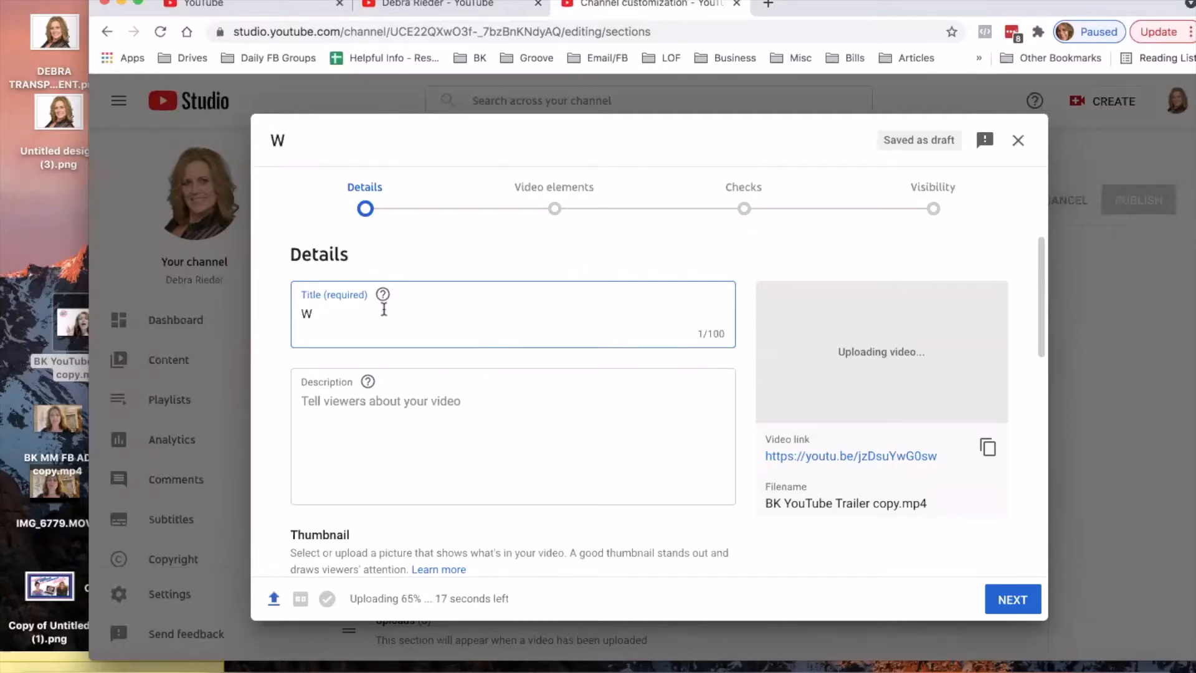
pyautogui.write('ej')
pyautogui.press('BackSpace')
pyautogui.write('l')
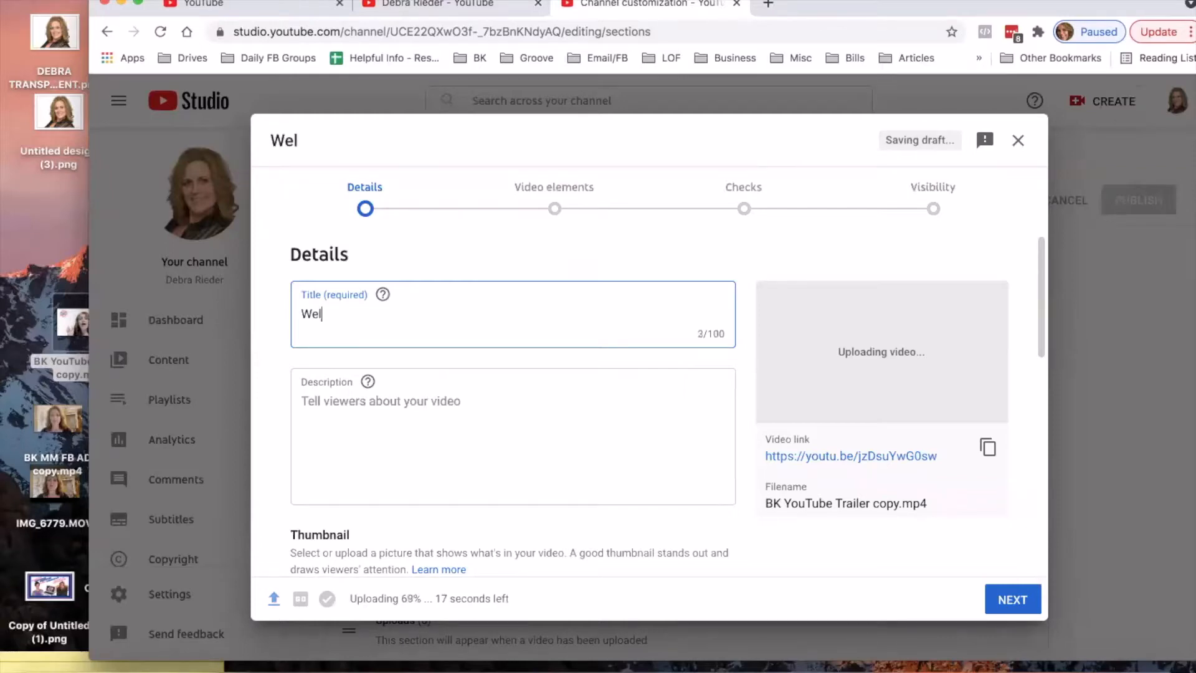
pyautogui.write('come')
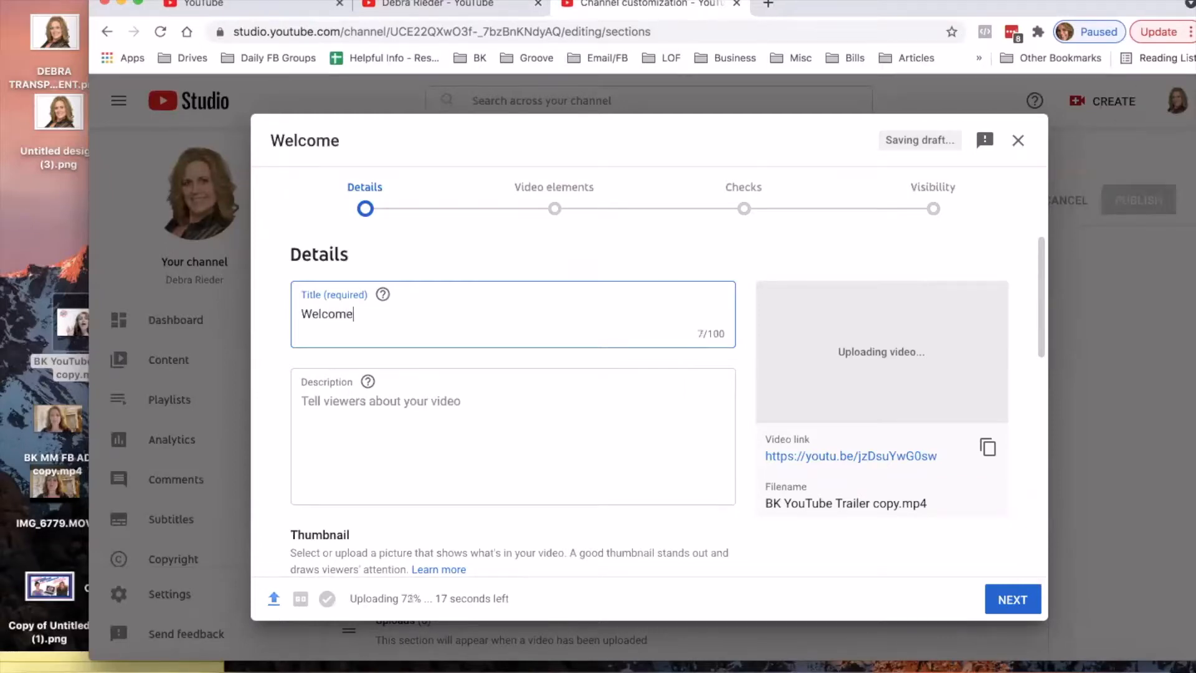
pyautogui.write(' to Business')
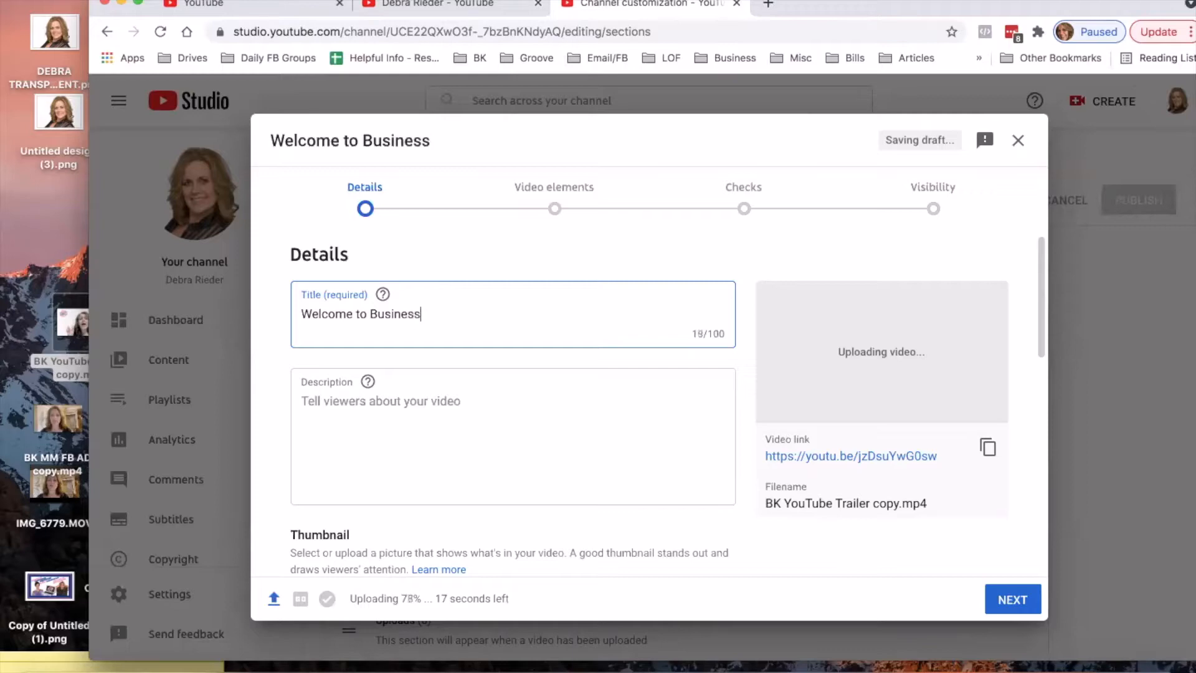
pyautogui.write(' Kickstarter')
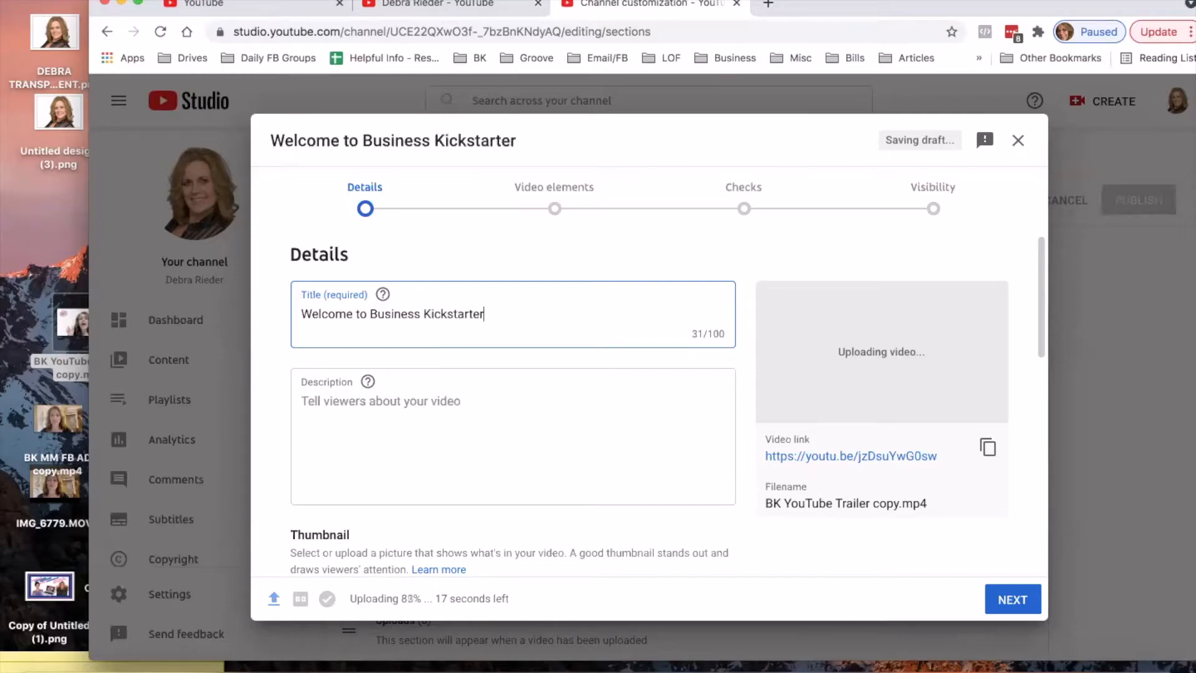
# Step: Enter 'Describe here' as the video description
pyautogui.click(377, 401)
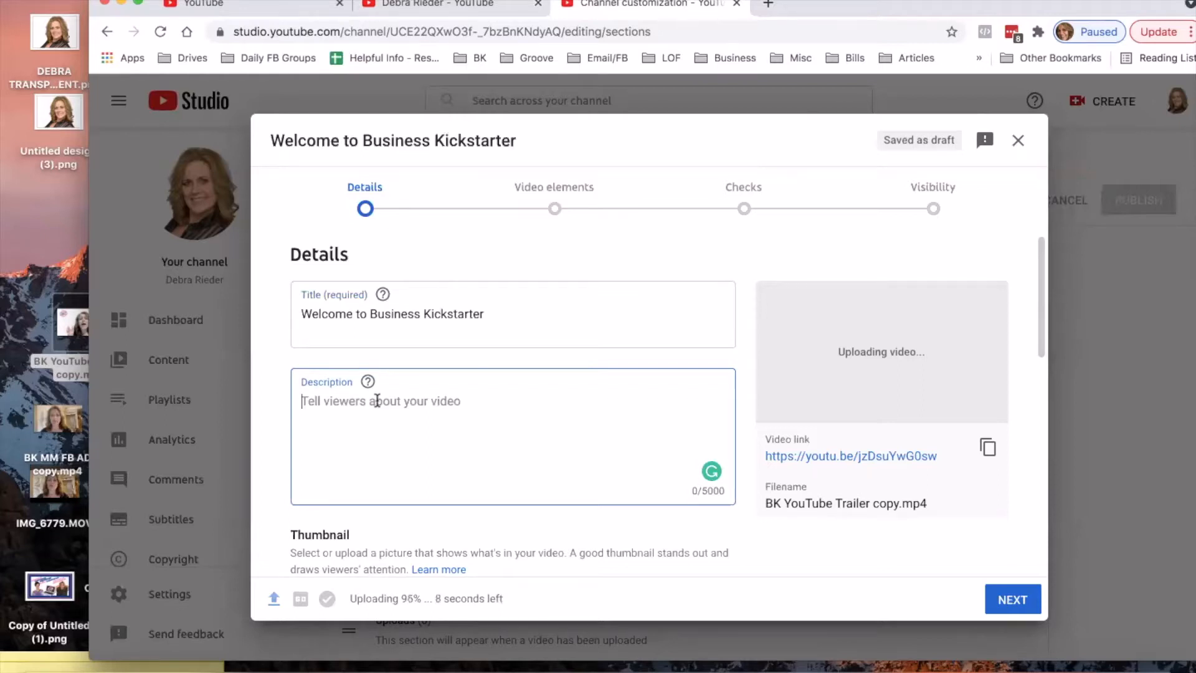
pyautogui.write('Describe')
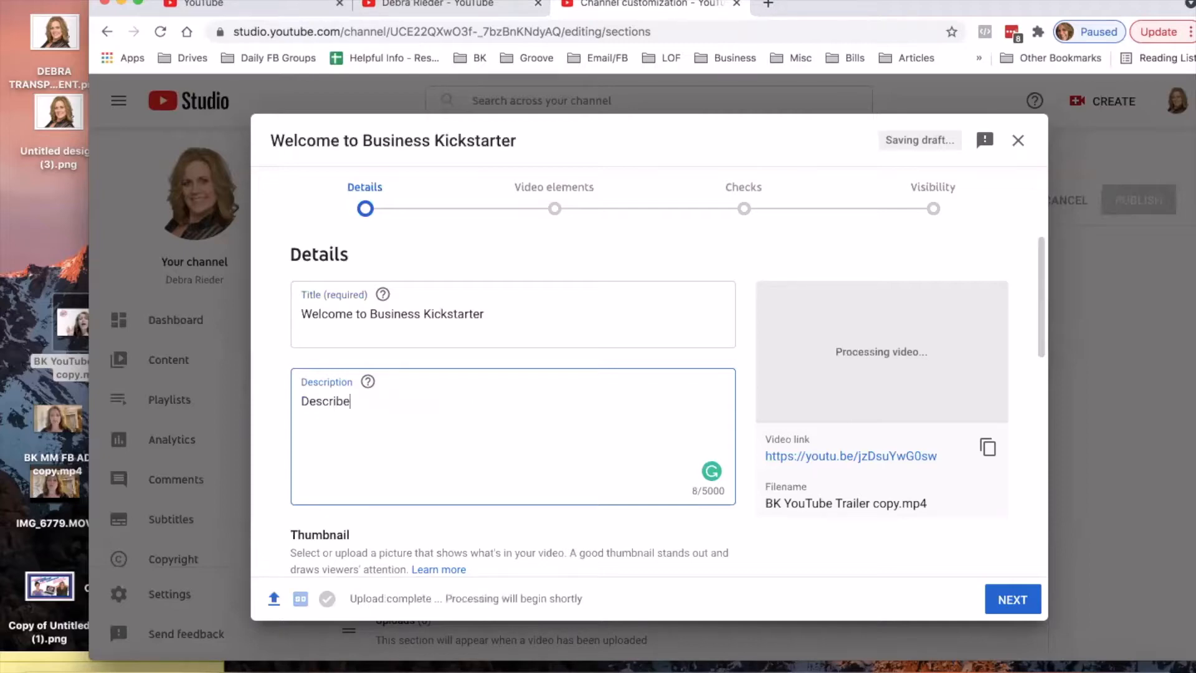
pyautogui.press('BackSpace')
pyautogui.write('e')
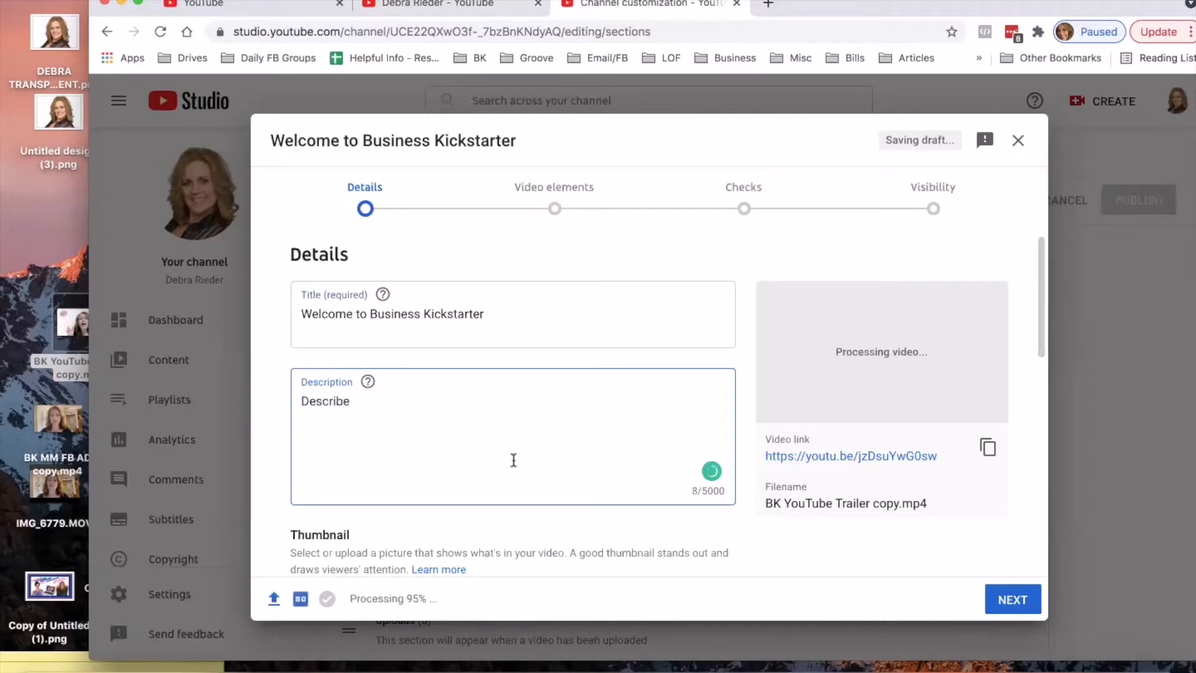
pyautogui.write(' here')
pyautogui.click(341, 528)
# Step: Try uploading a custom thumbnail twice, dismissing the phone-verification notice in between
pyautogui.scroll(-3, 372, 537)
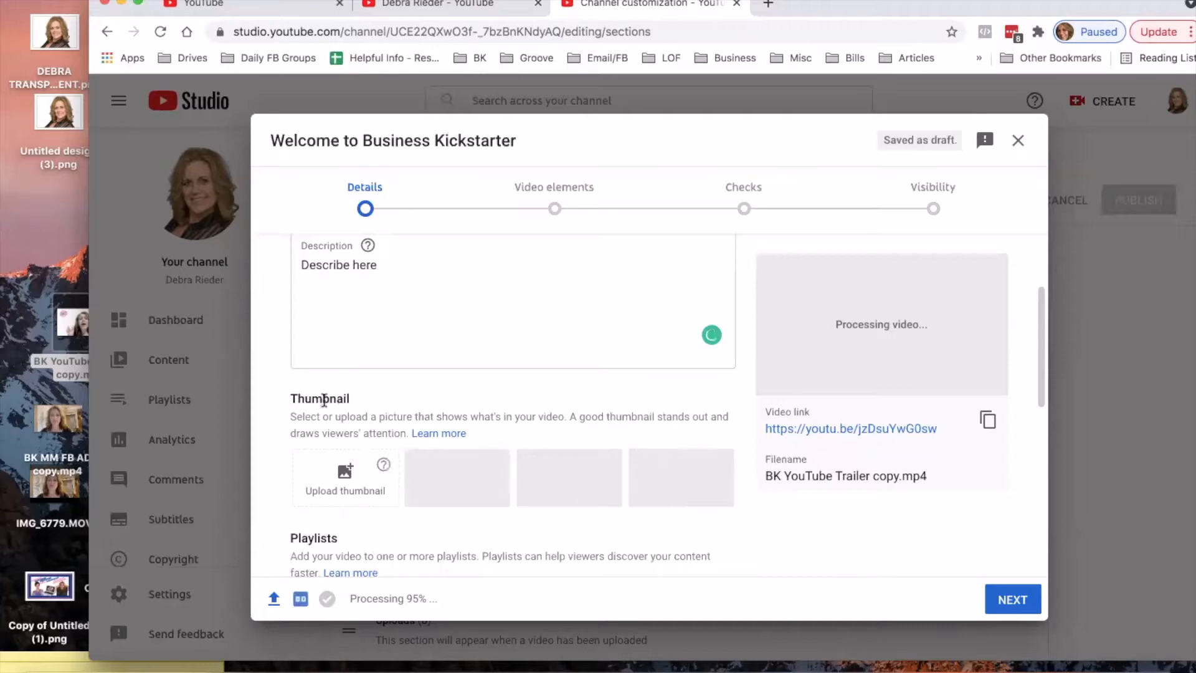
pyautogui.scroll(-1, 327, 405)
pyautogui.scroll(-2, 326, 405)
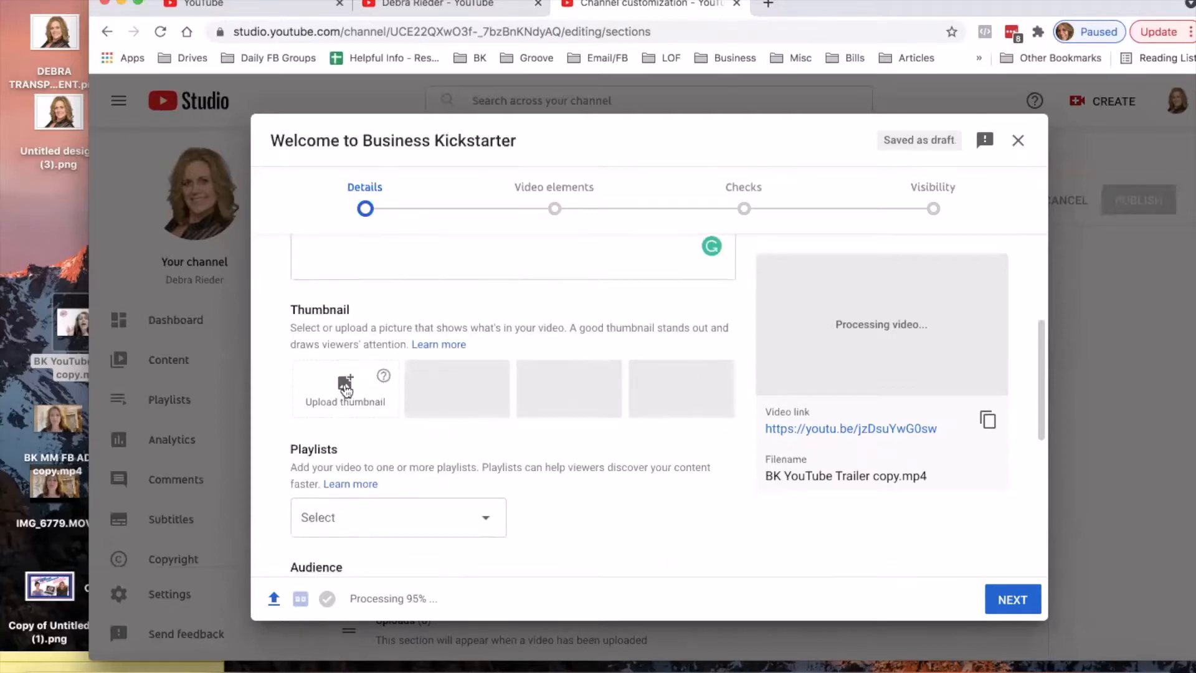
pyautogui.click(344, 386)
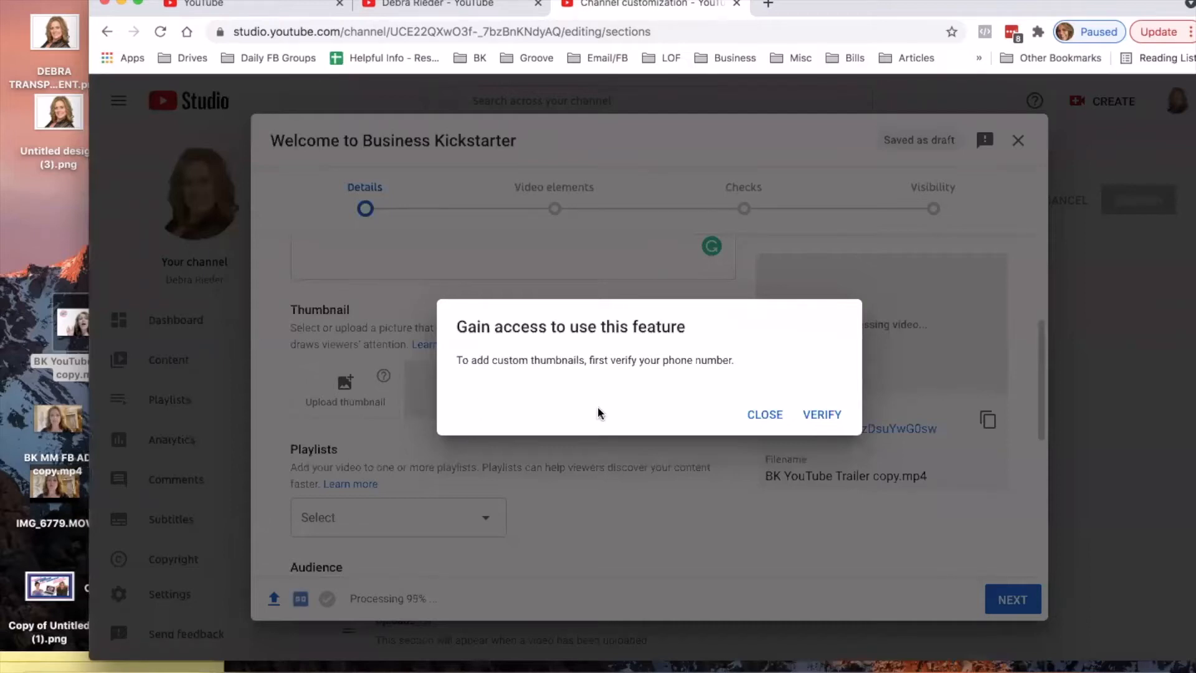
pyautogui.click(763, 415)
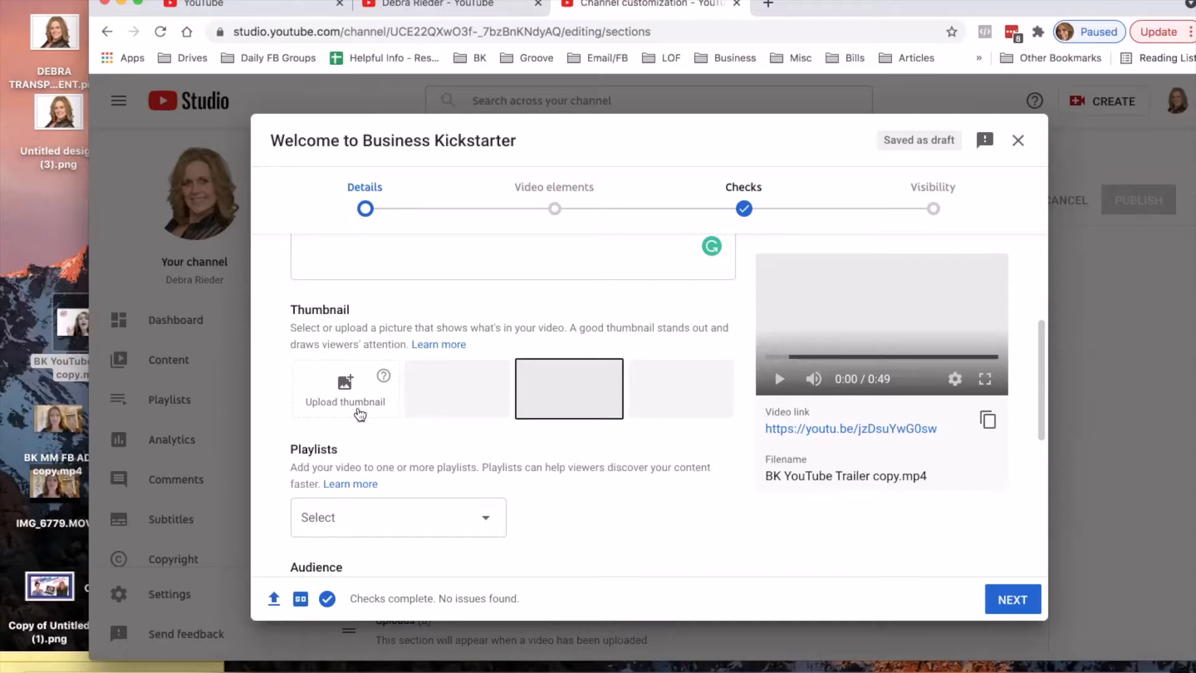
pyautogui.click(349, 385)
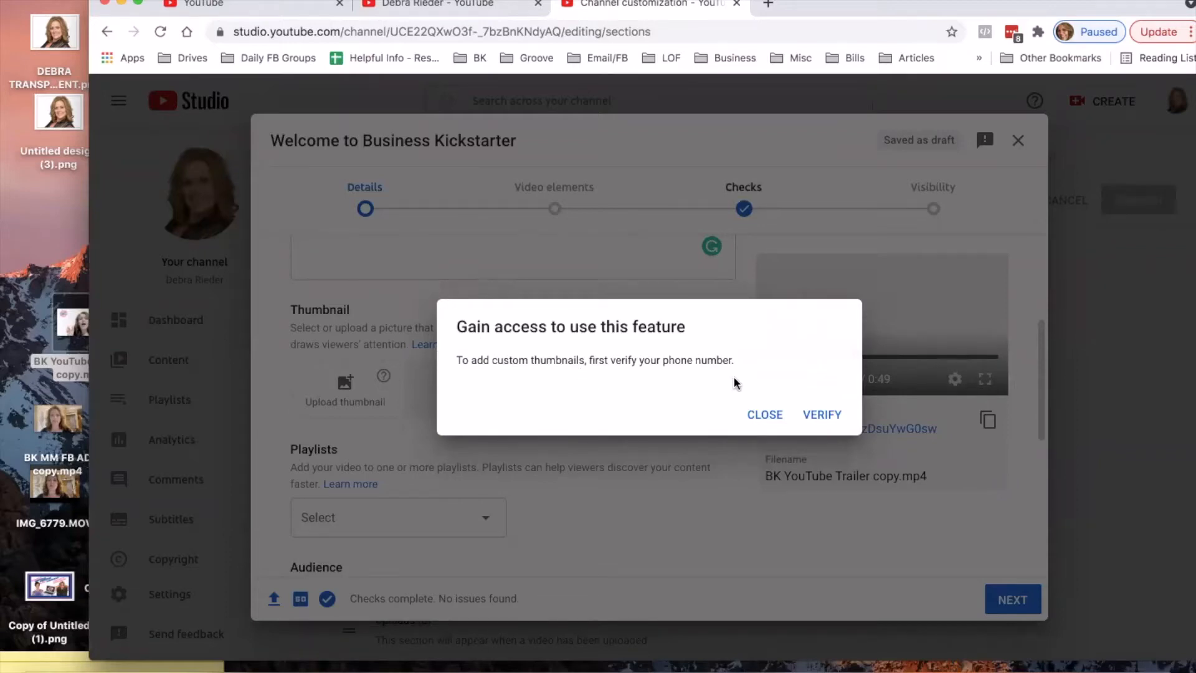
# Step: Verify the account's phone number by entering the texted six-digit verification code
pyautogui.click(831, 422)
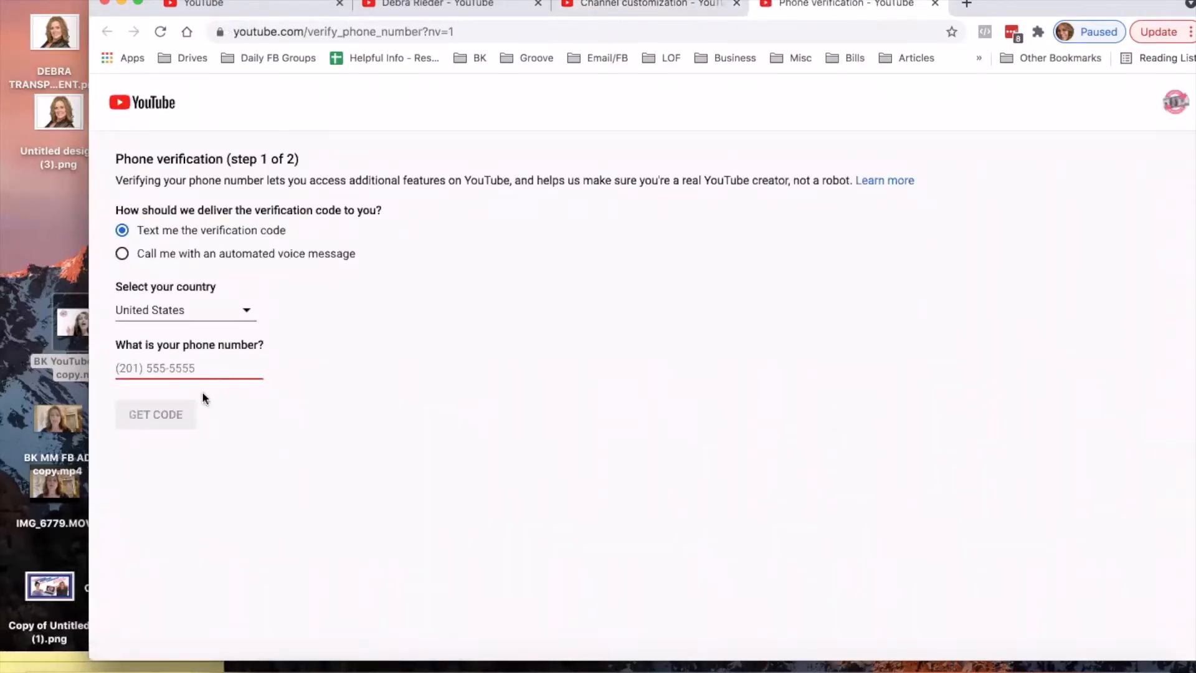
pyautogui.click(153, 366)
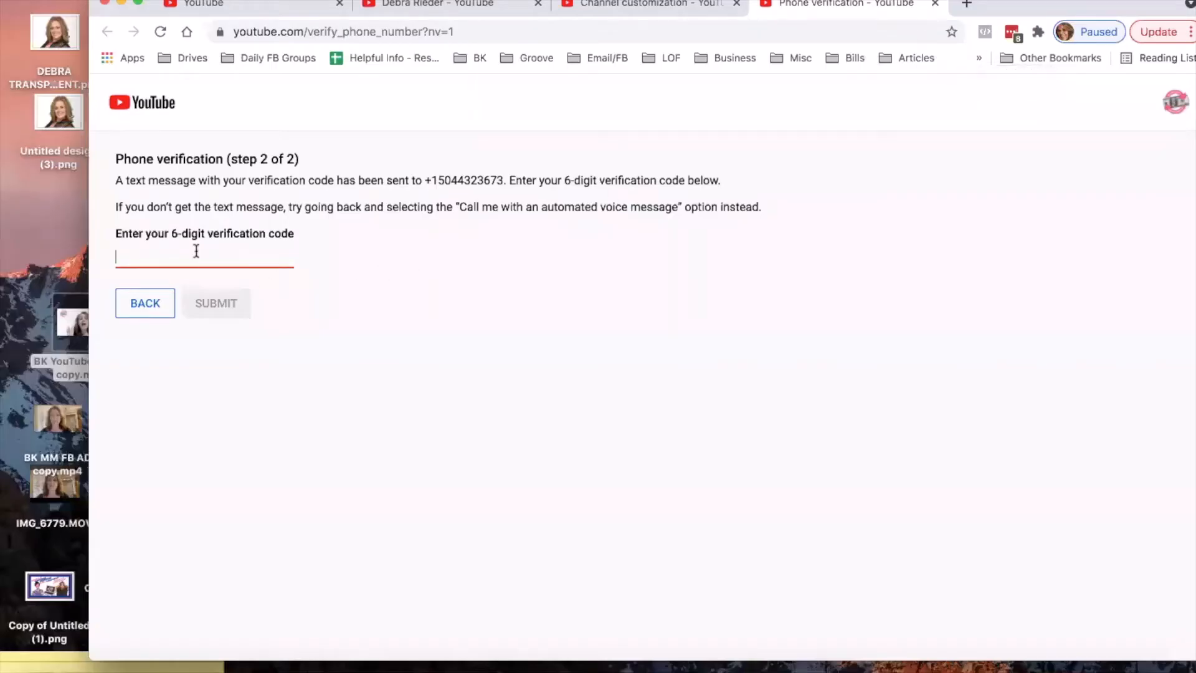
pyautogui.click(221, 305)
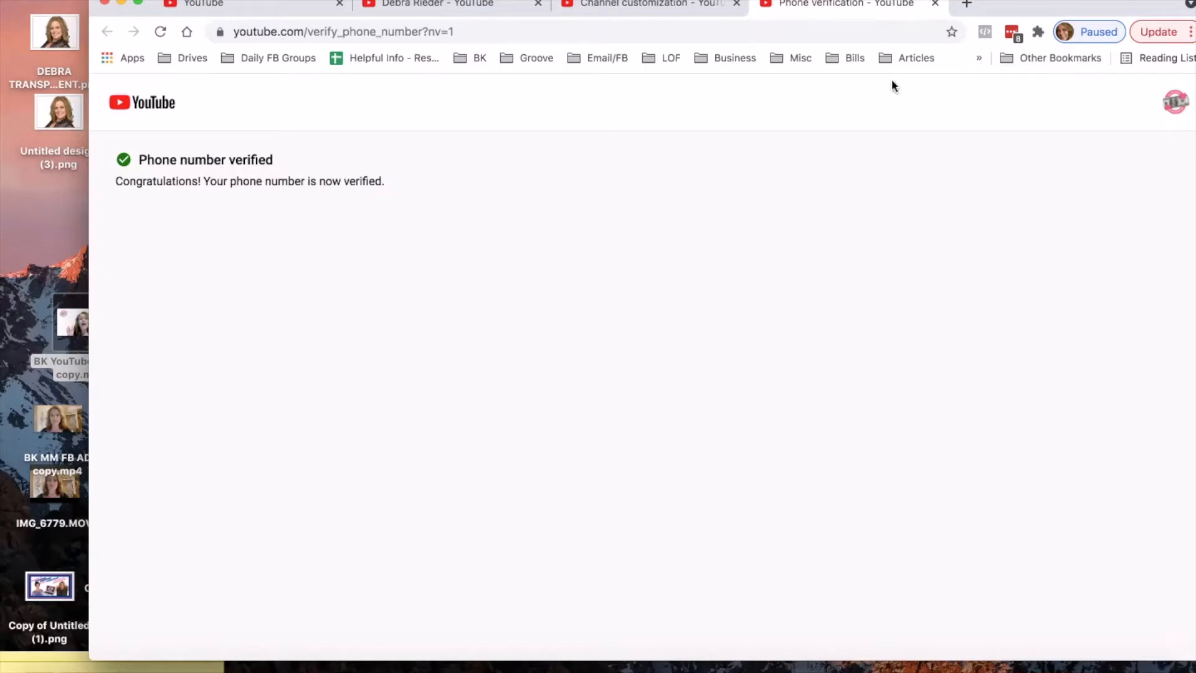
# Step: Return to Studio and retry the custom thumbnail, cancelling a reload and dismissing the unavailable notice
pyautogui.click(936, 4)
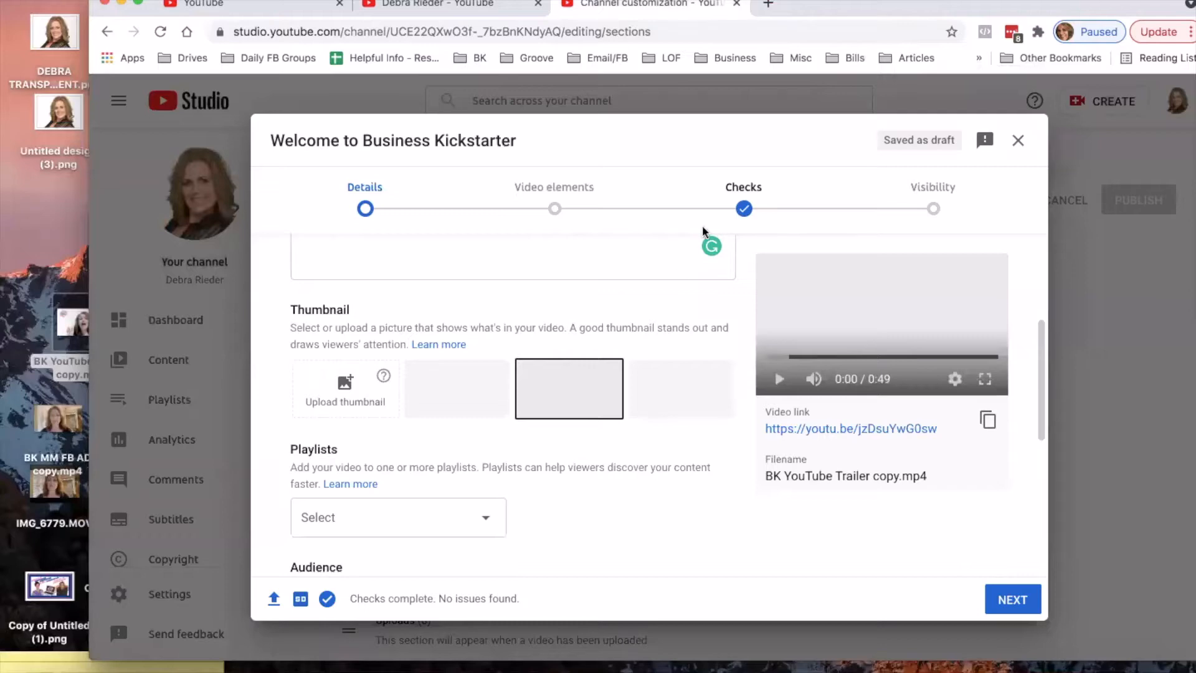
pyautogui.click(347, 387)
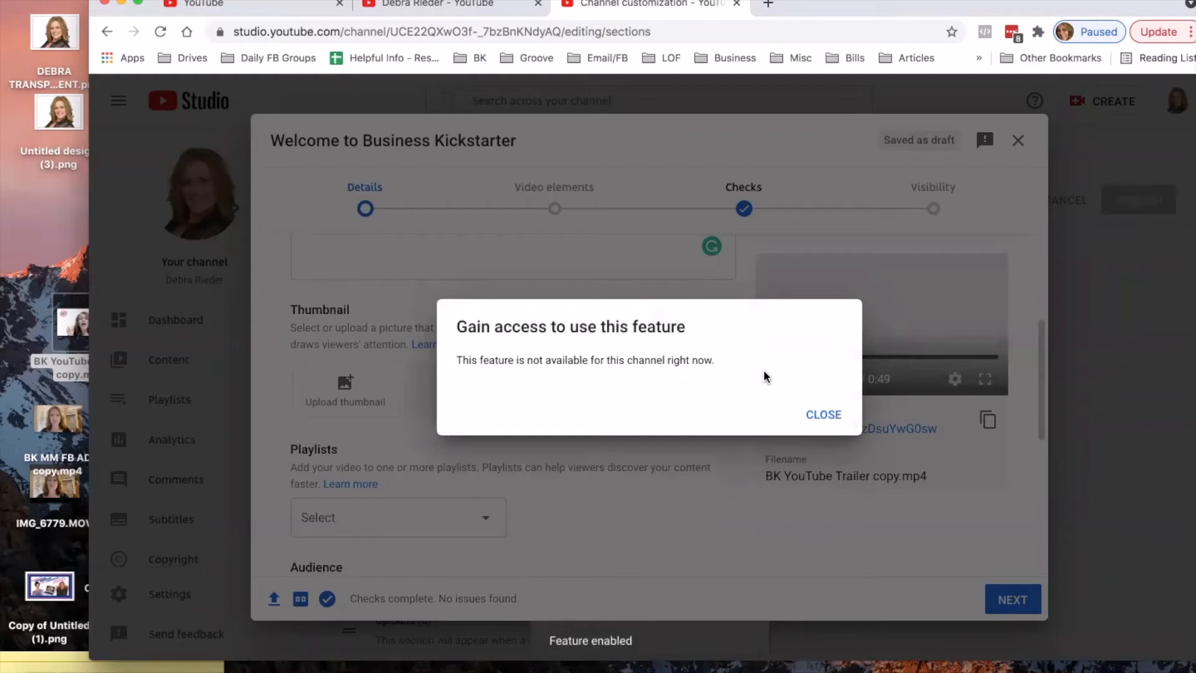
pyautogui.click(160, 32)
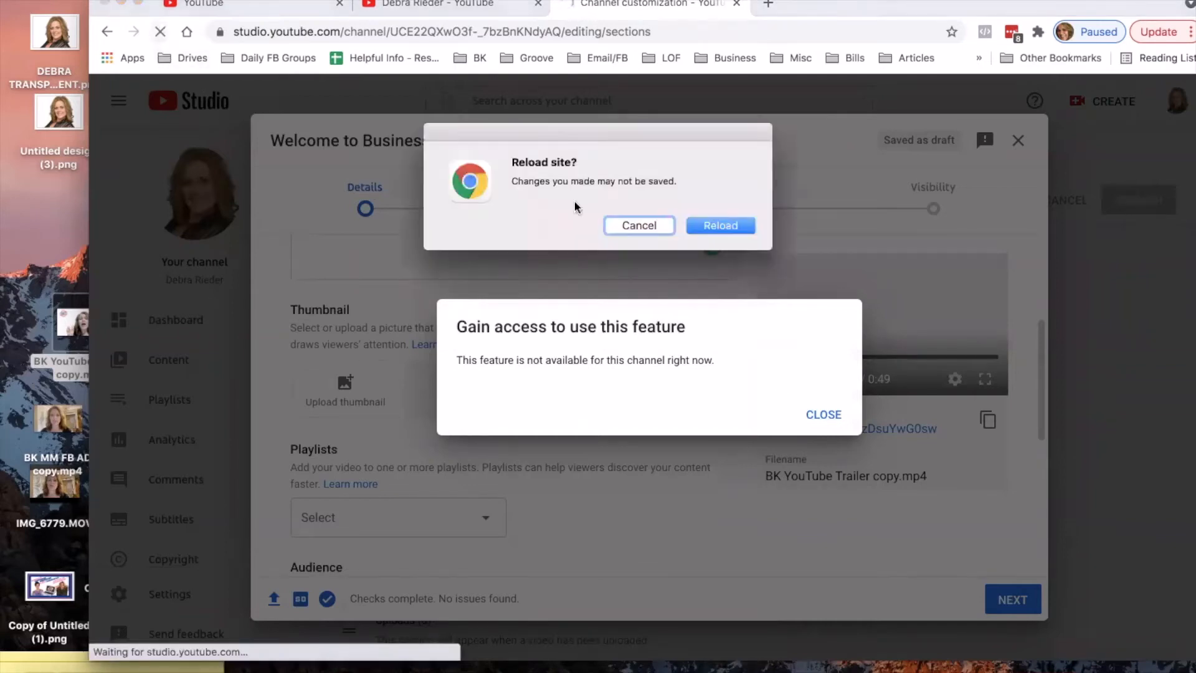
pyautogui.click(638, 224)
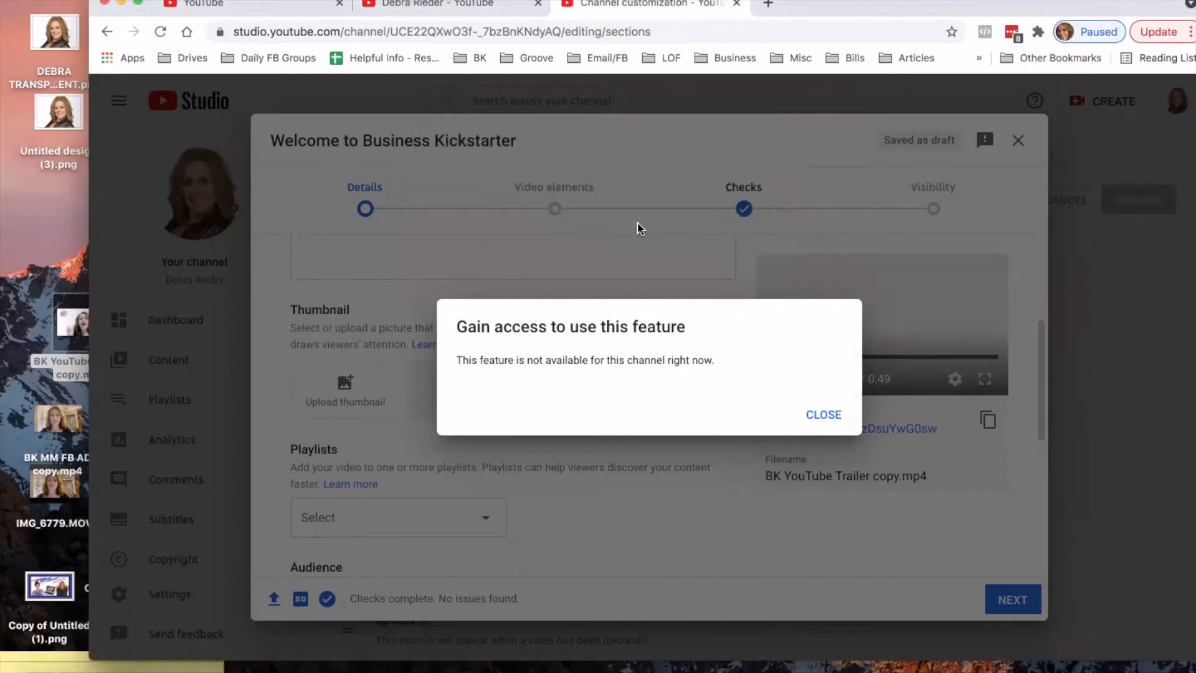
pyautogui.click(811, 417)
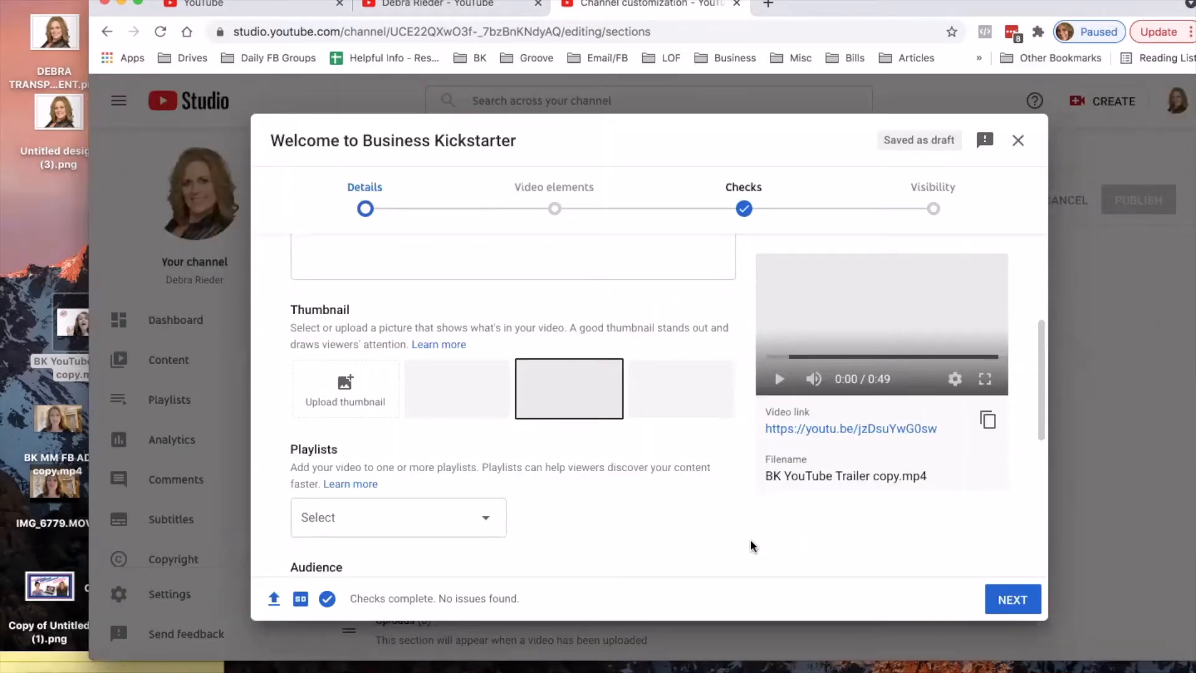
pyautogui.scroll(-3, 541, 507)
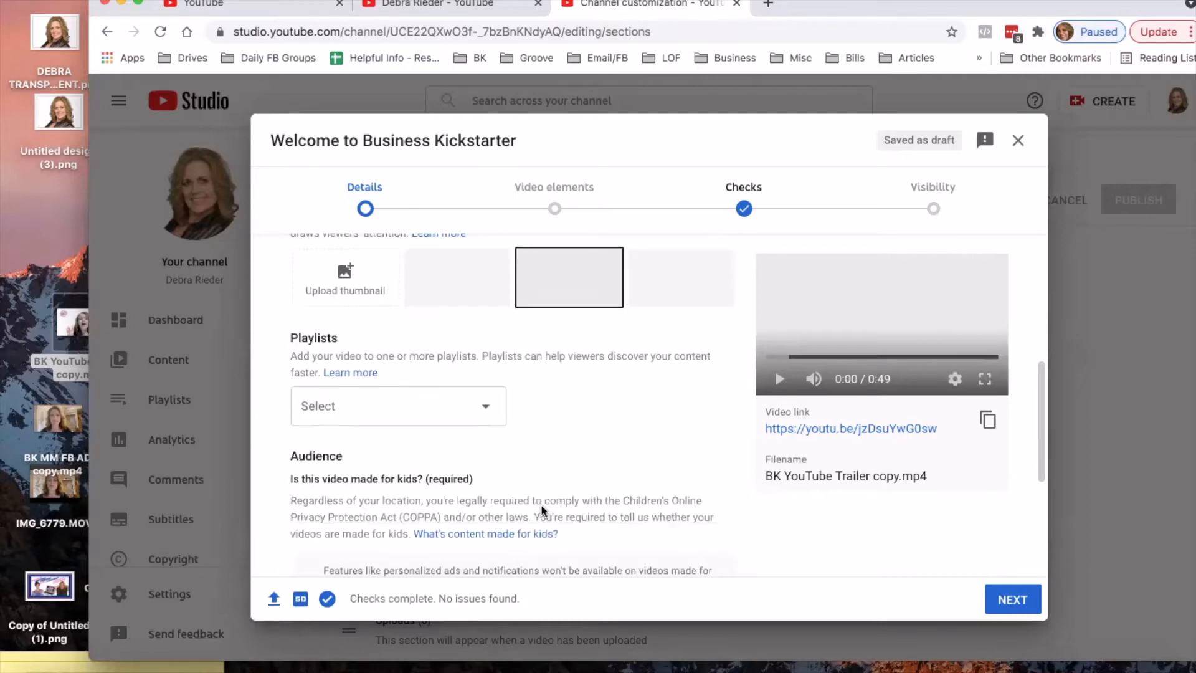
pyautogui.scroll(1, 542, 509)
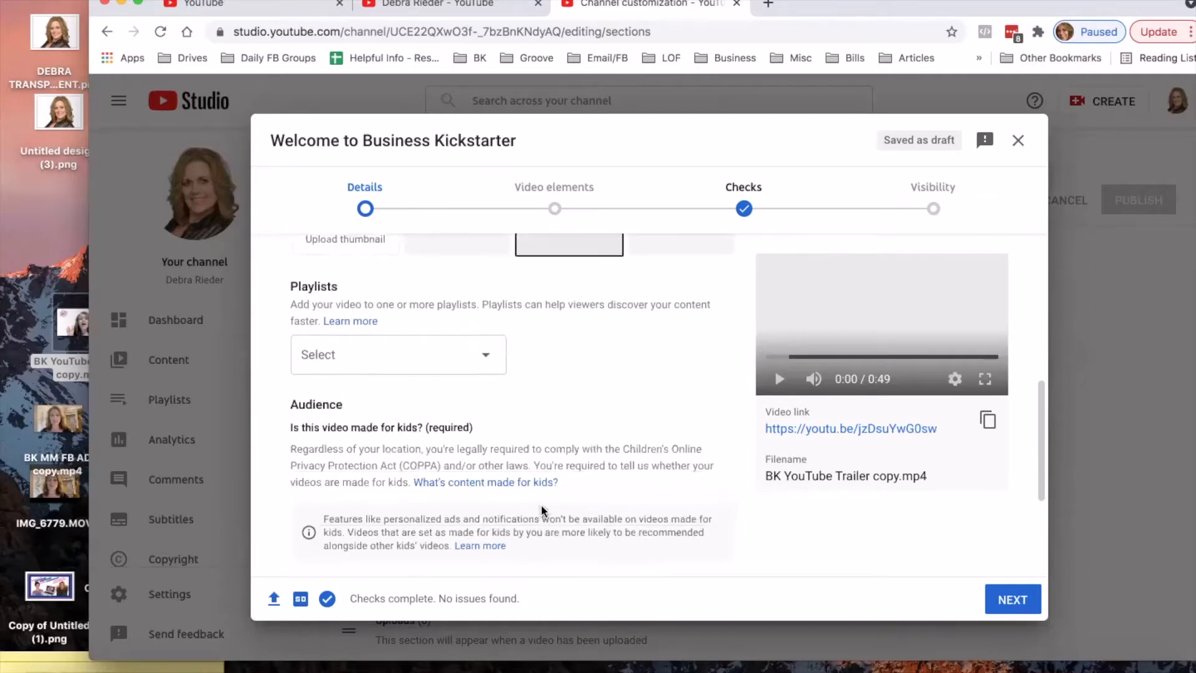
pyautogui.click(488, 358)
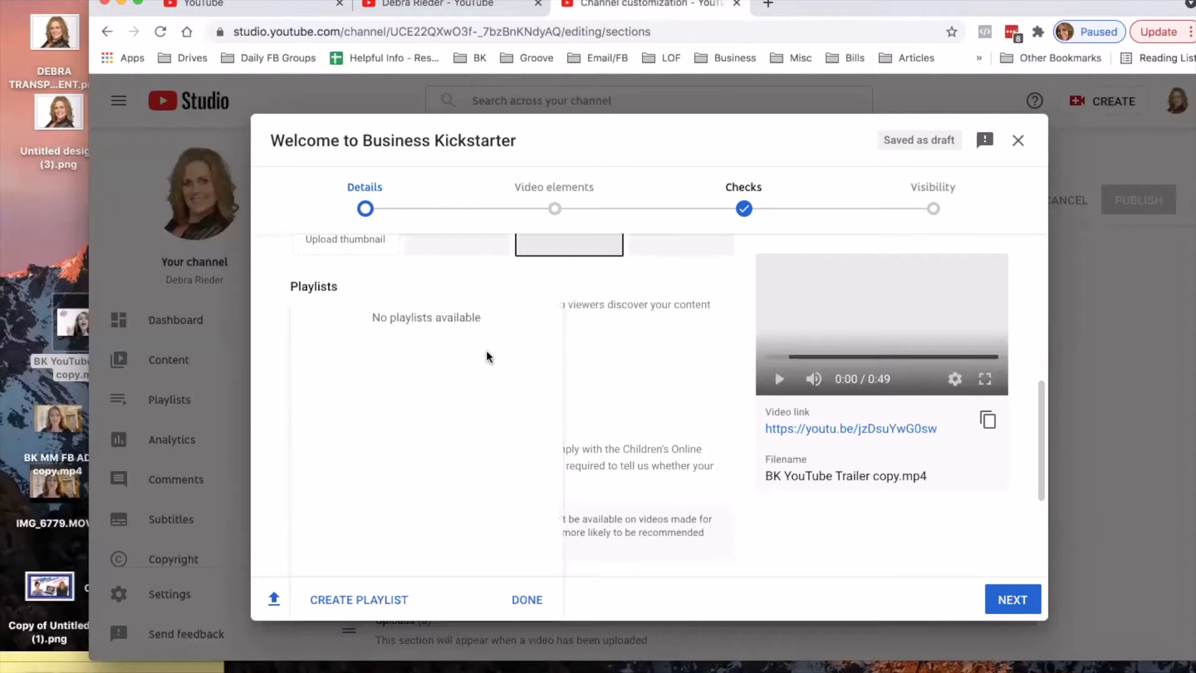
pyautogui.click(529, 599)
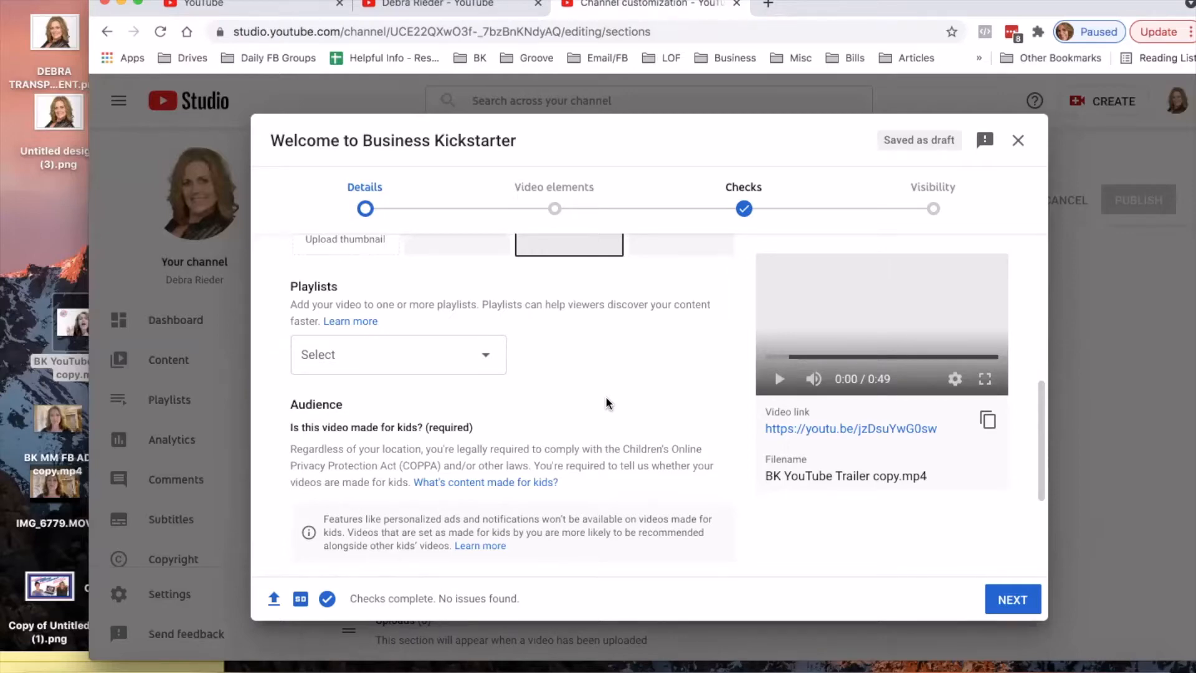
# Step: Set the trailer's Audience option to 'No, it's not made for kids'
pyautogui.scroll(-5, 577, 391)
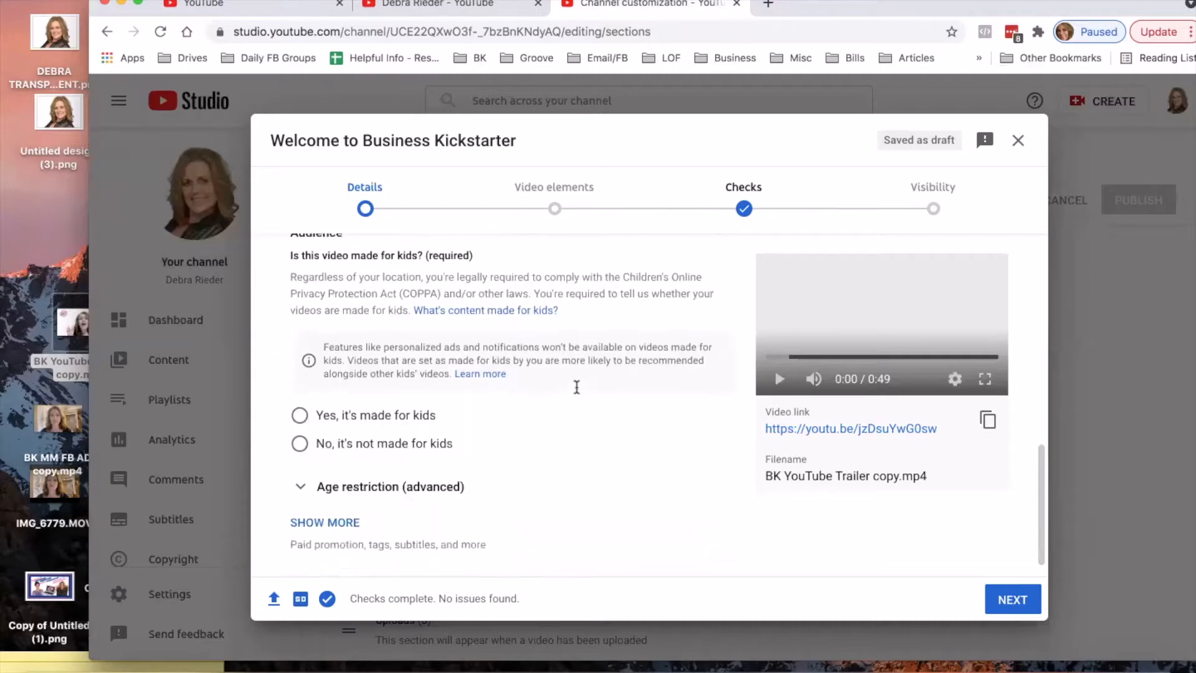
pyautogui.scroll(1, 577, 391)
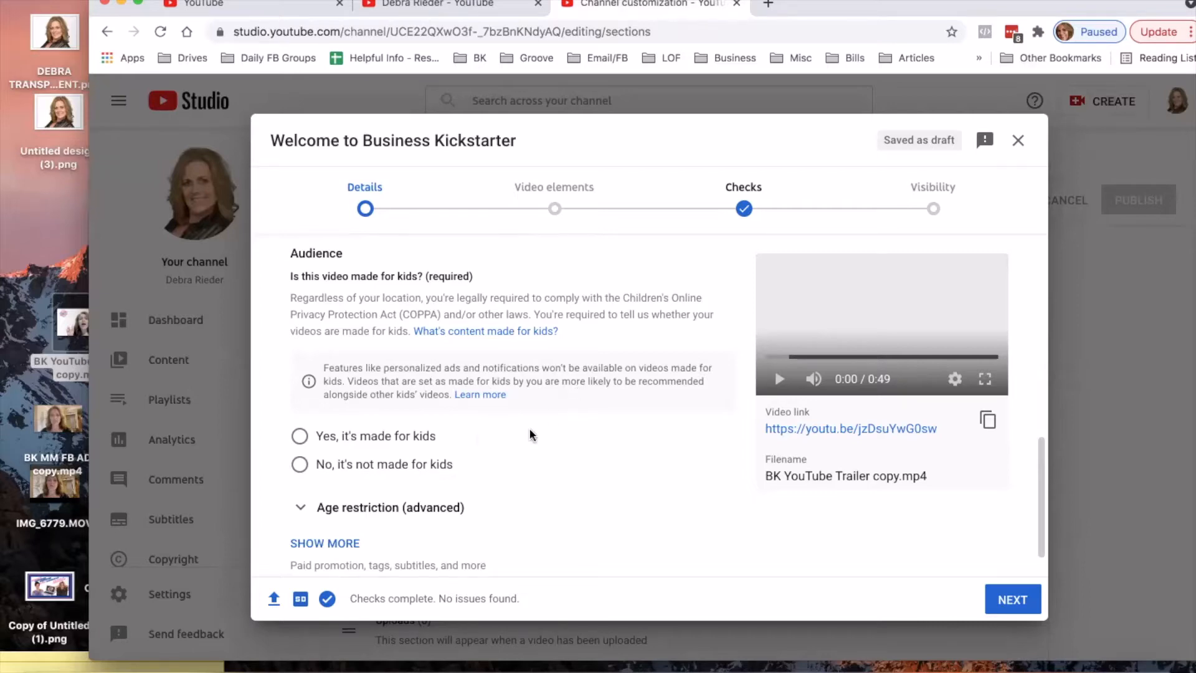
pyautogui.click(299, 464)
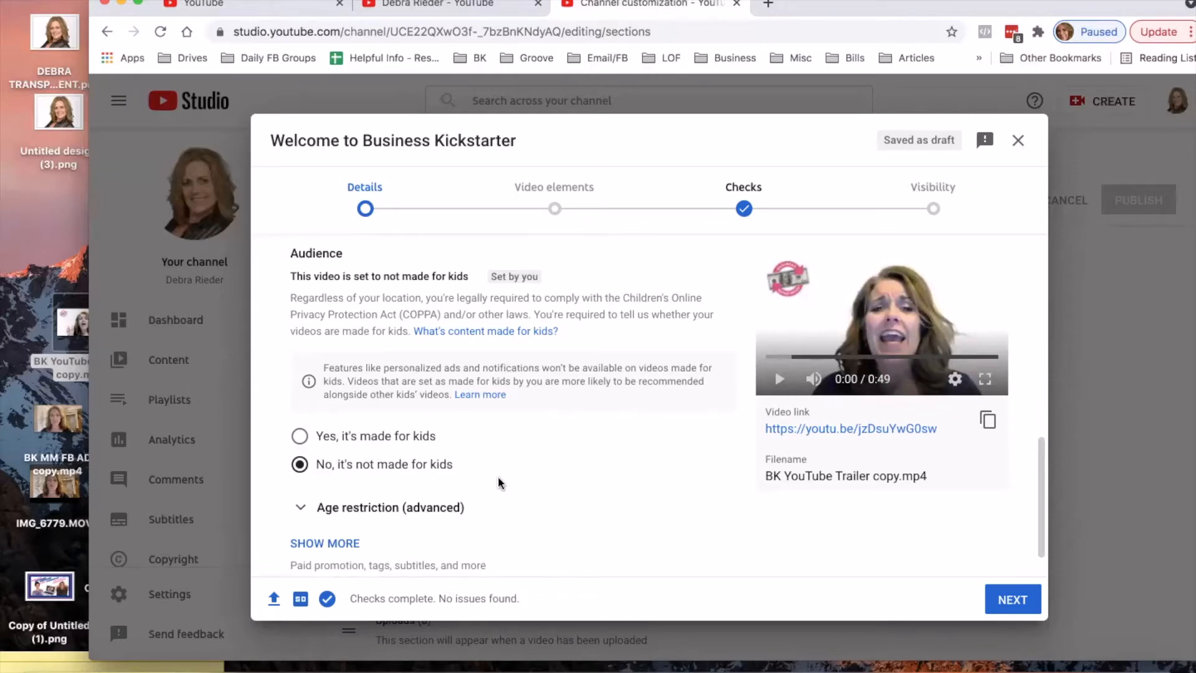
pyautogui.scroll(-1, 498, 477)
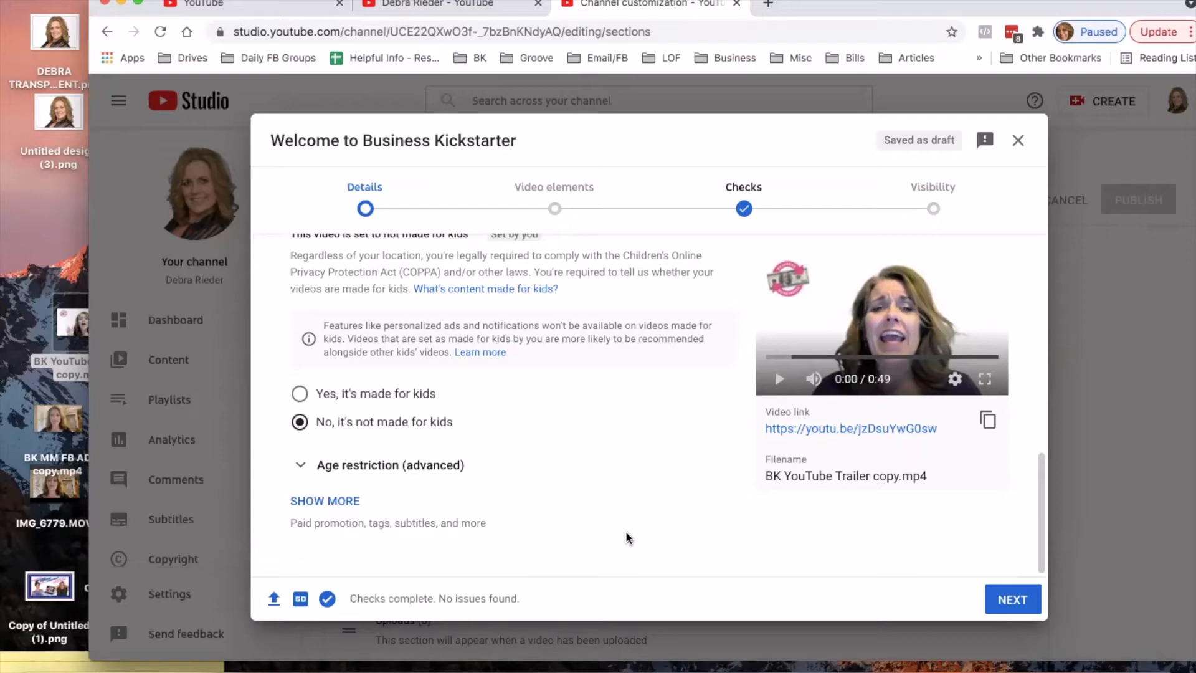
# Step: Show the extra details and tag the trailer Start-Up Entrepreneur, Tech, How To and Help
pyautogui.click(342, 502)
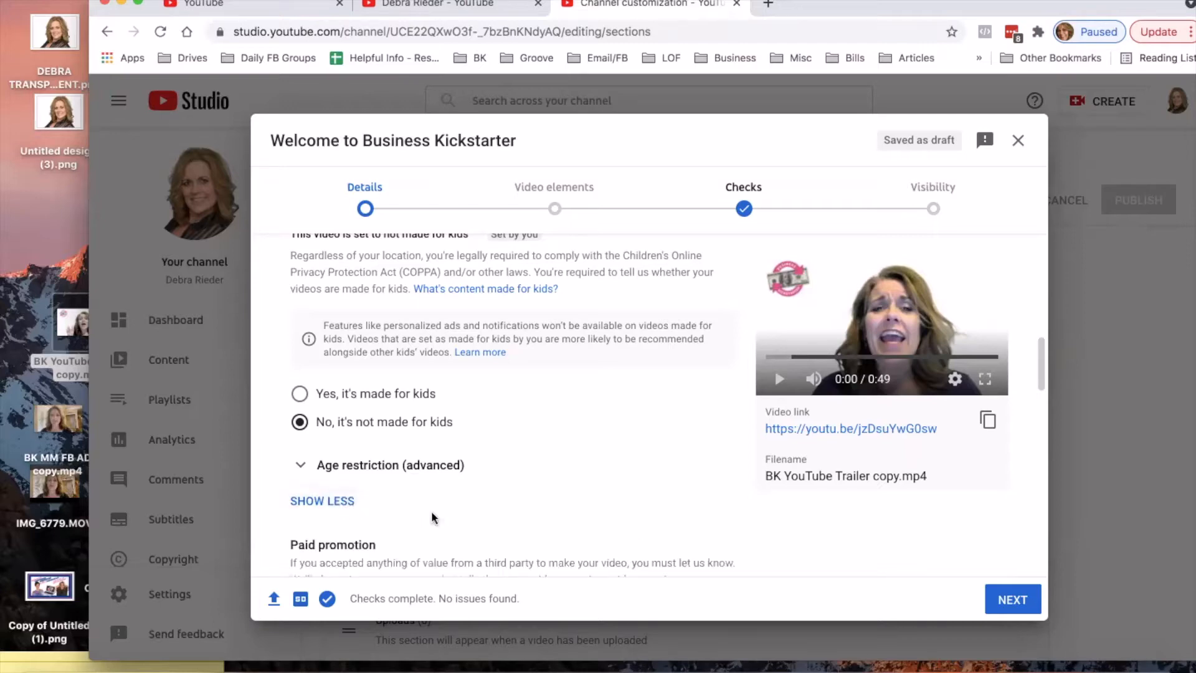
pyautogui.scroll(-5, 477, 517)
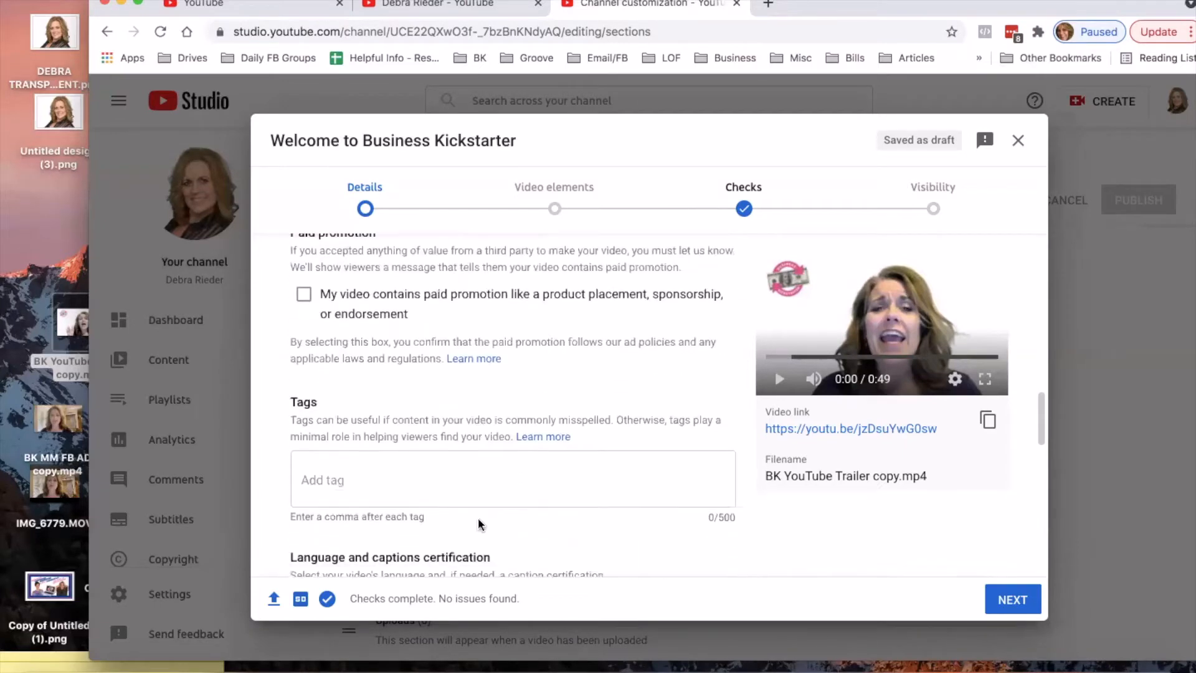
pyautogui.scroll(1, 539, 367)
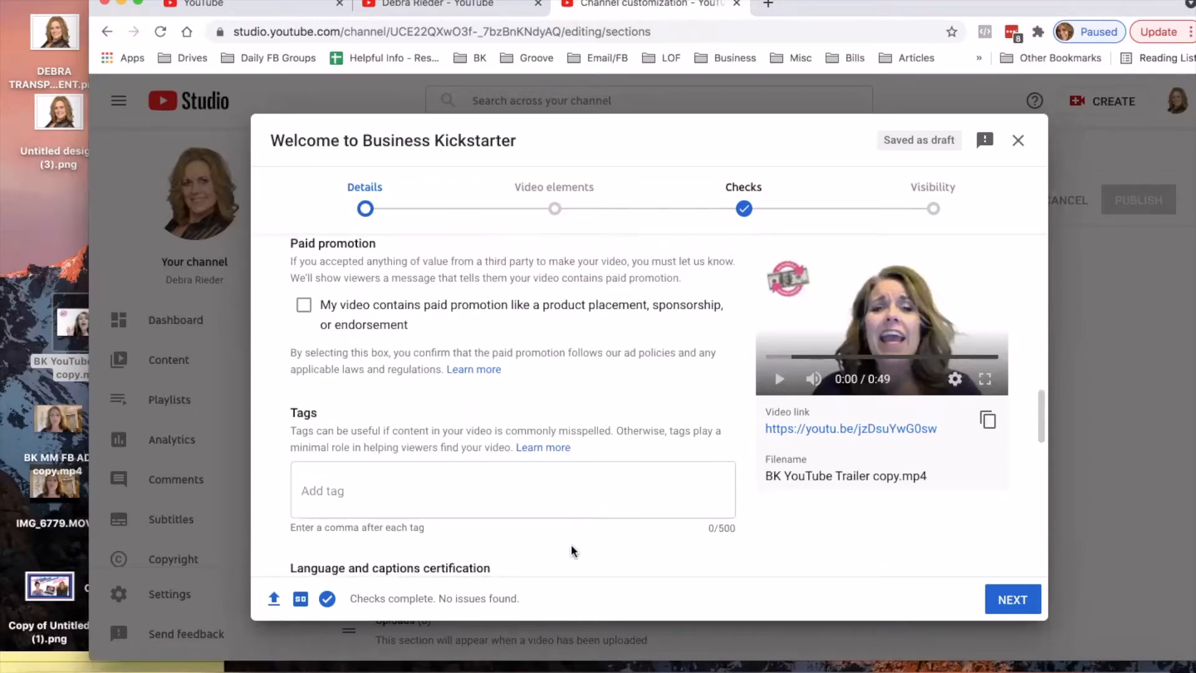
pyautogui.click(500, 496)
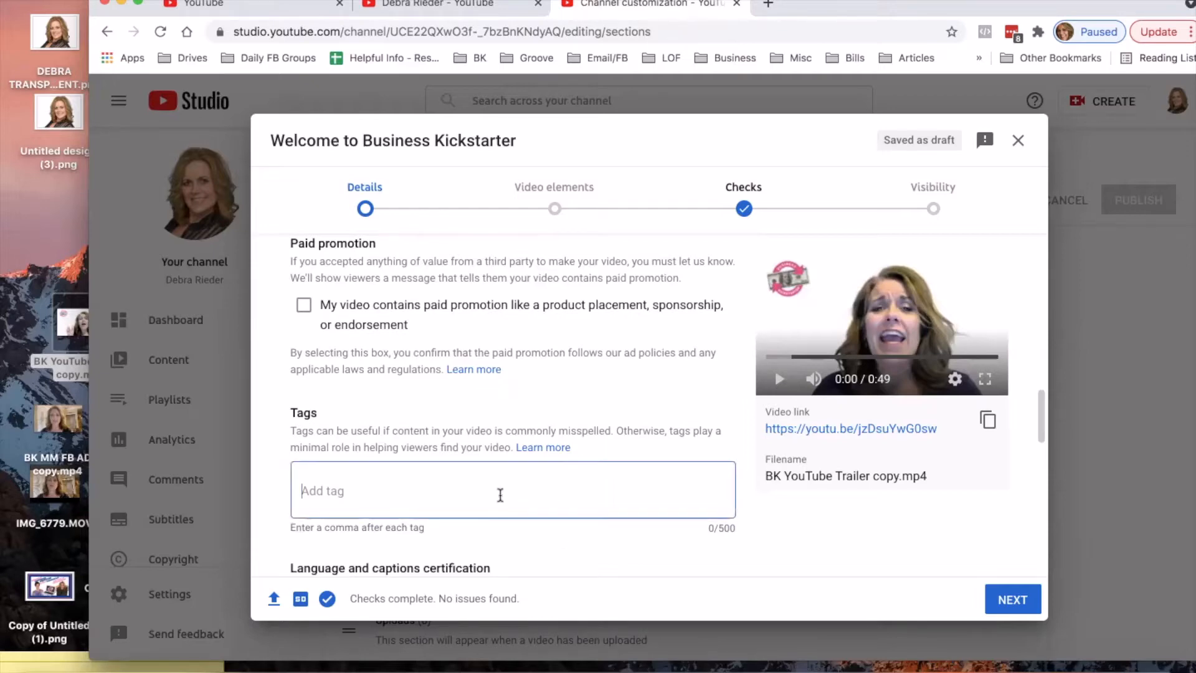
pyautogui.write('art-Up Entrepreneur')
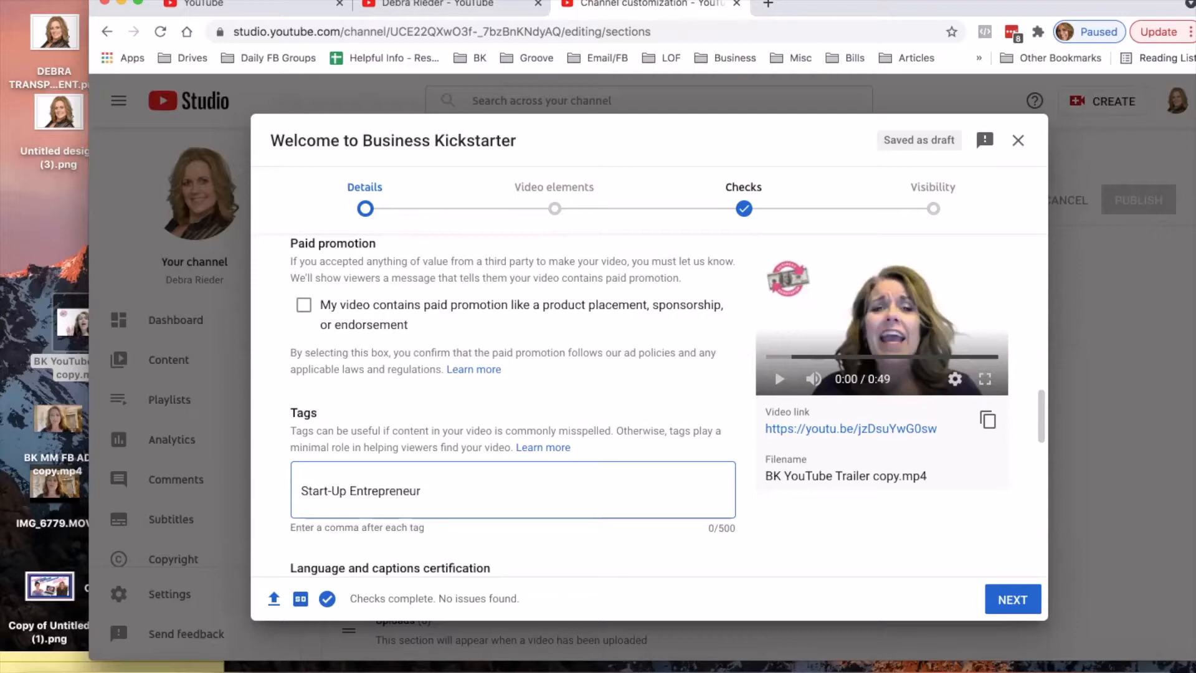
pyautogui.write(',')
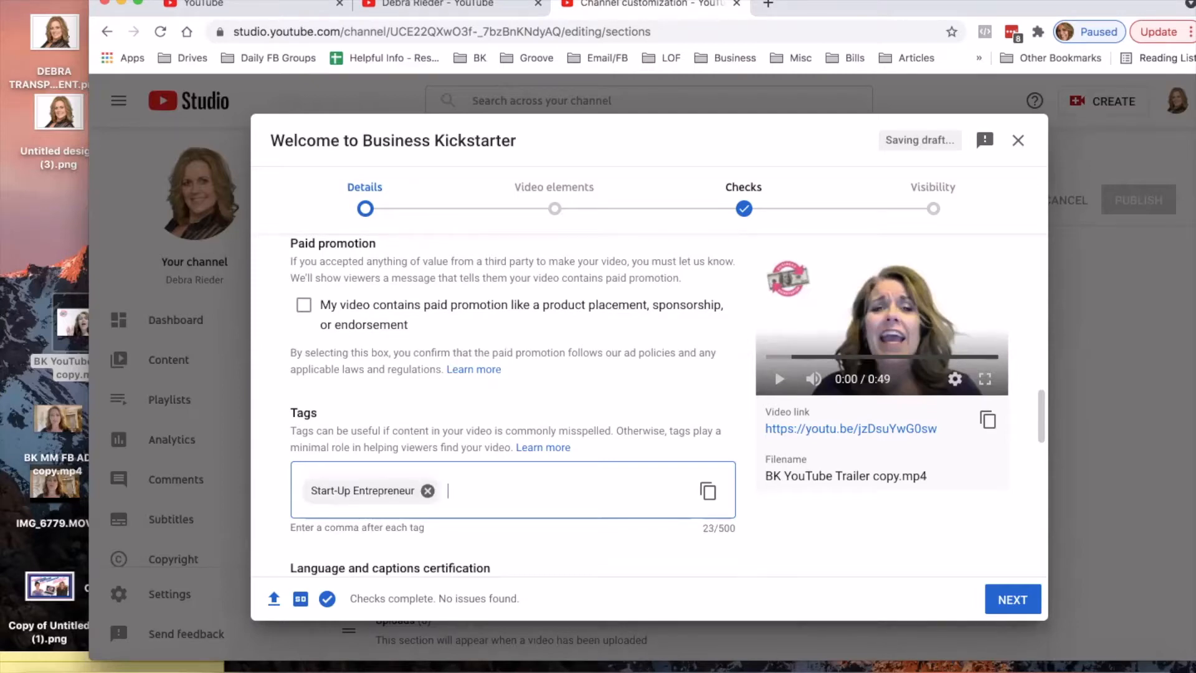
pyautogui.write('Tech')
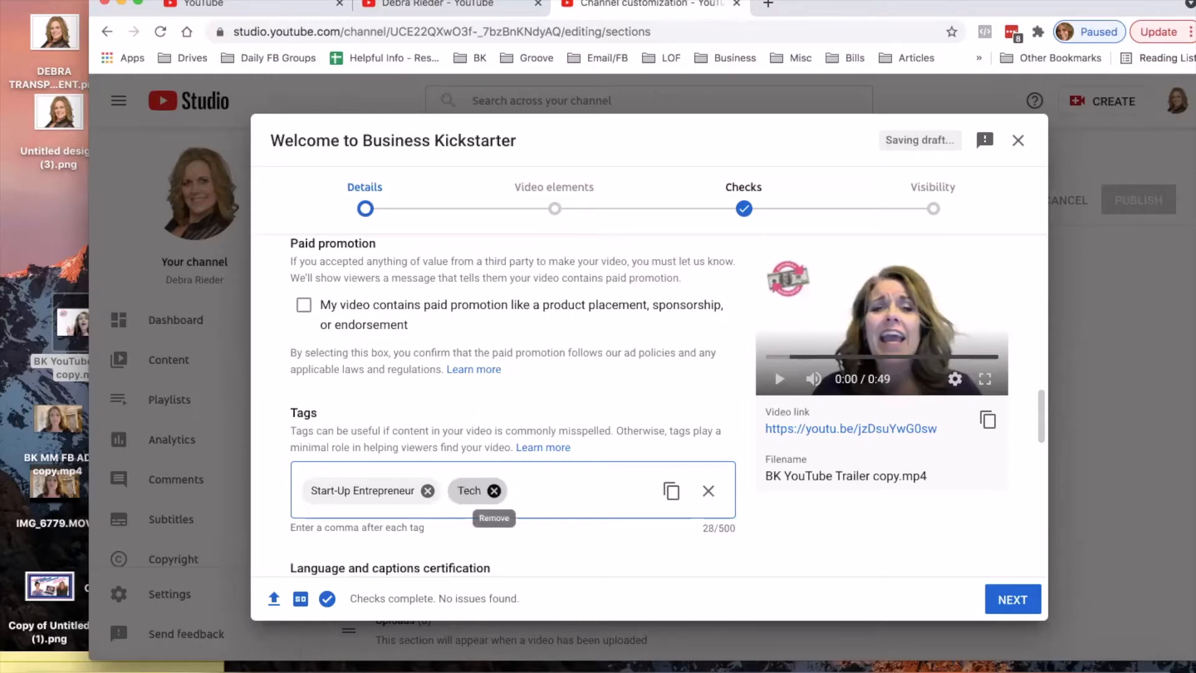
pyautogui.write(',How To,')
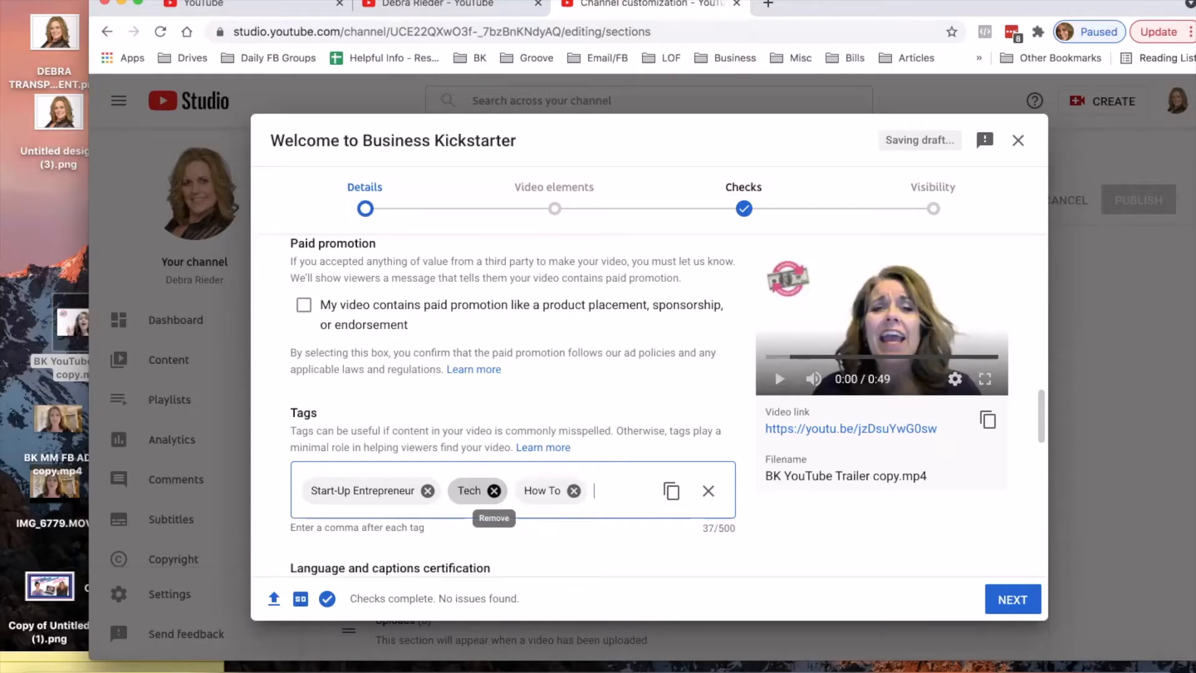
pyautogui.write('Help,')
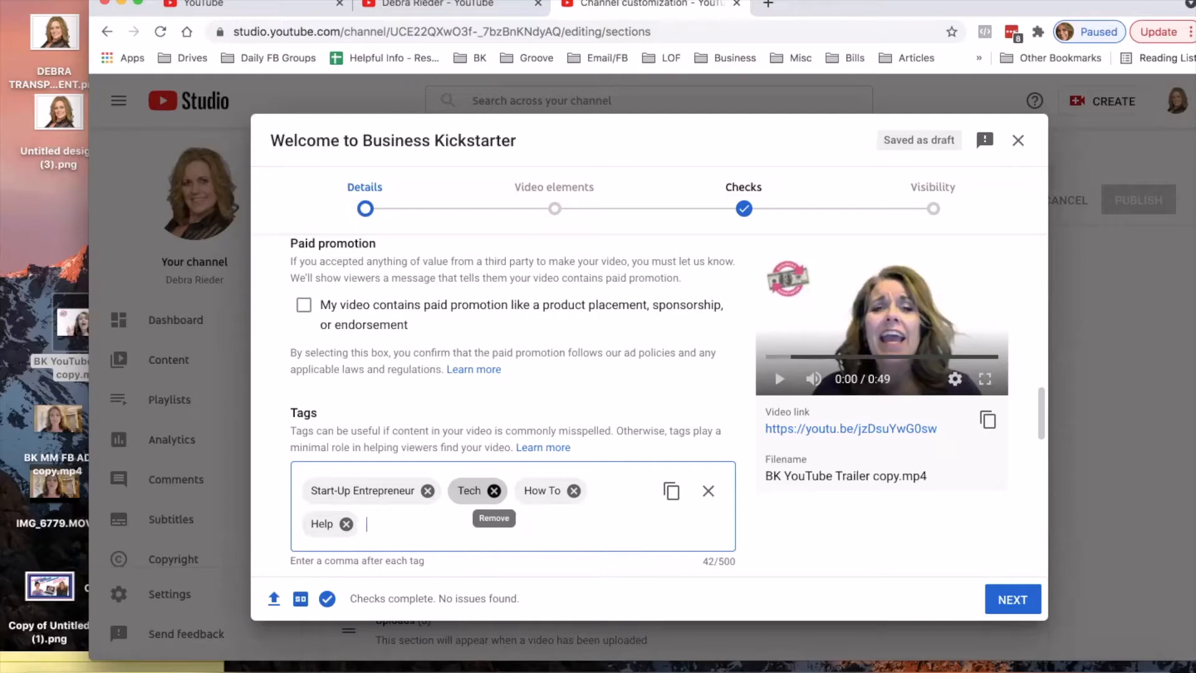
# Step: Add Entrepreneur and Entrepreneurship as further tags
pyautogui.write('Entrepreneur,')
pyautogui.press(',')
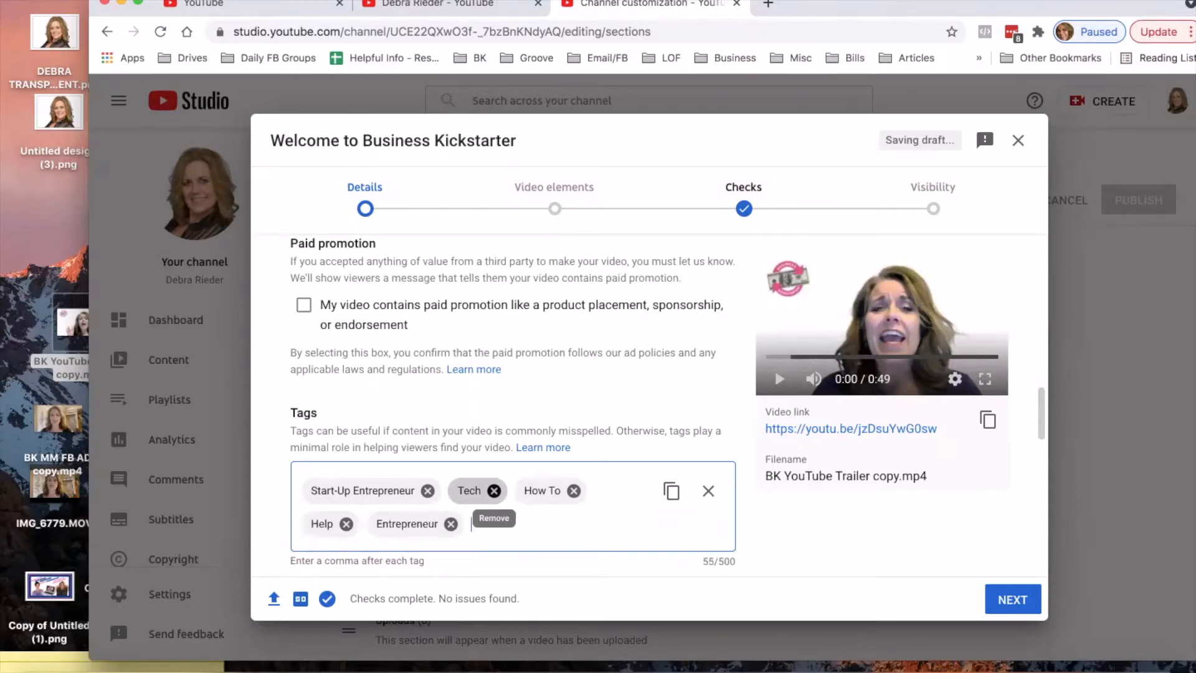
pyautogui.write('Entrepreneurship')
pyautogui.press(',')
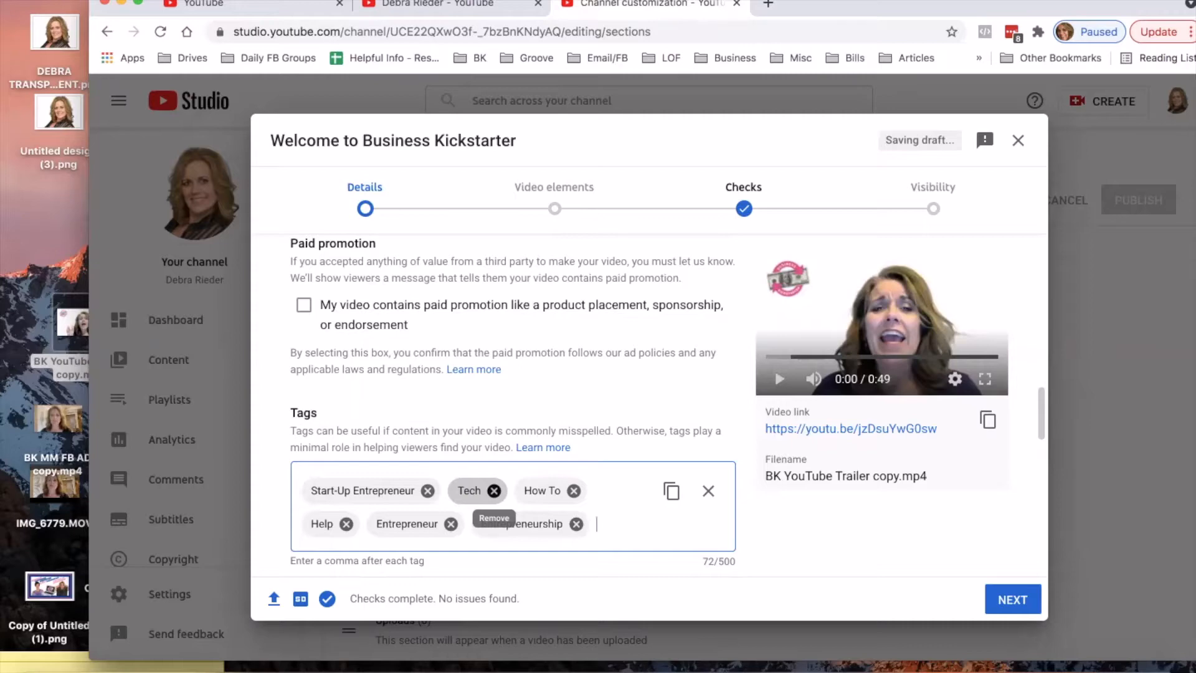
# Step: Add the YouTube and Create a channel tags, then remove both again
pyautogui.write('YouTube,')
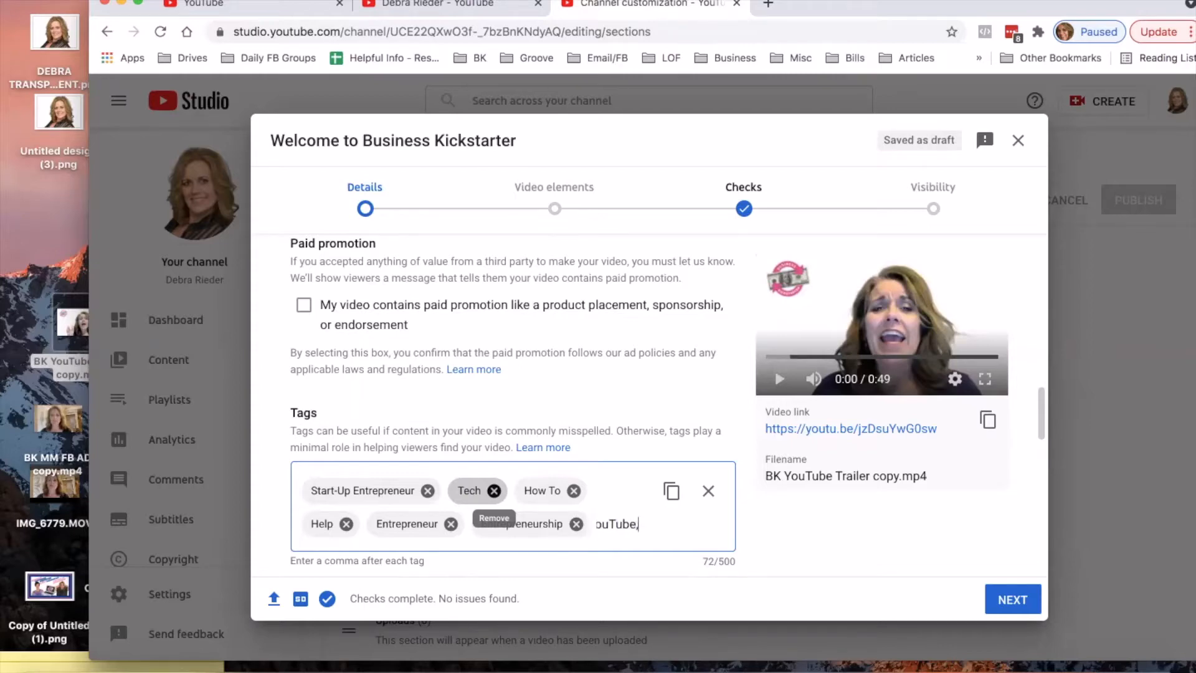
pyautogui.press(',')
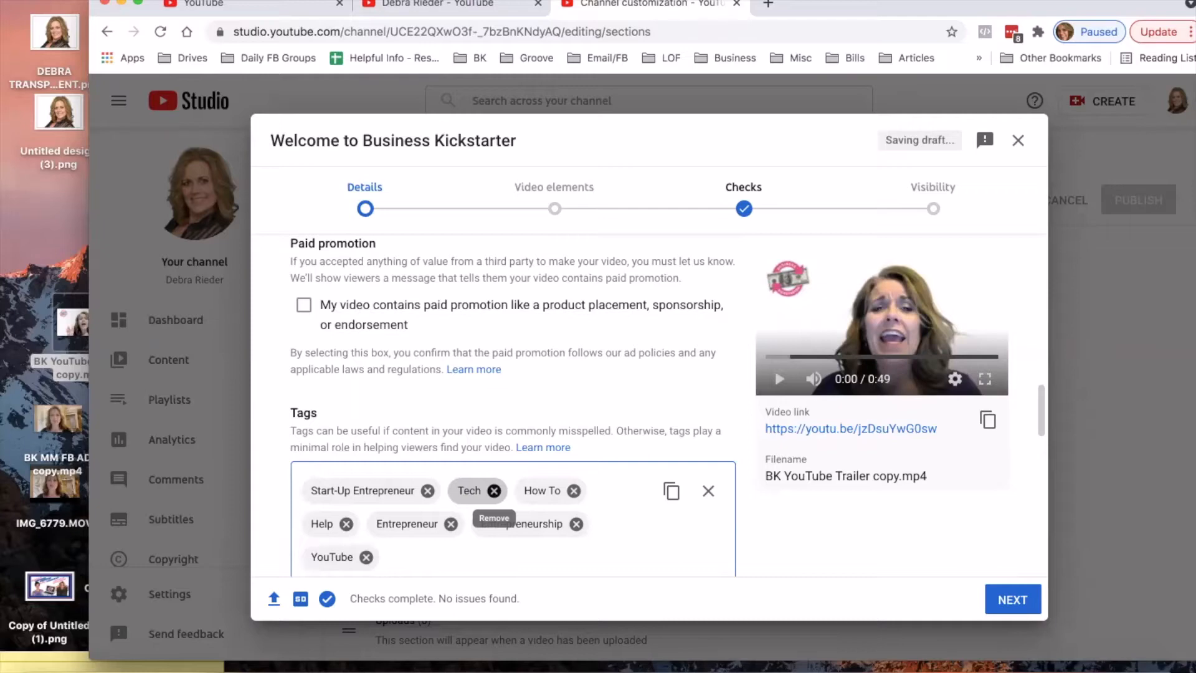
pyautogui.write('Create')
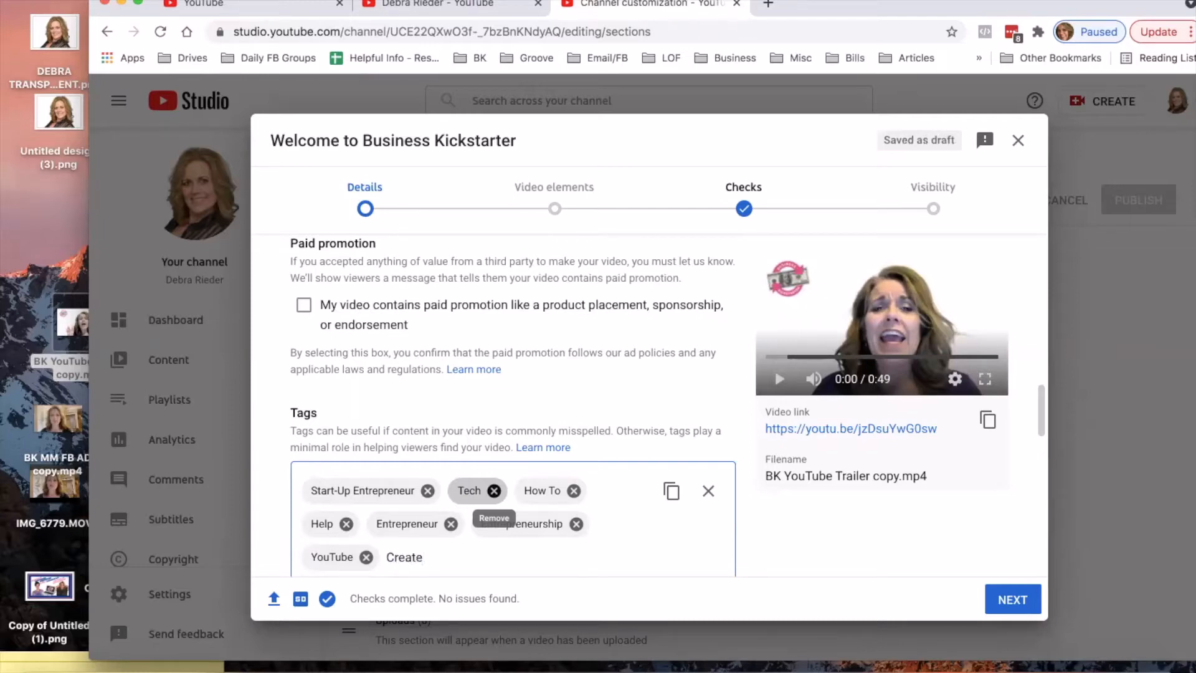
pyautogui.write(' a channel')
pyautogui.press('Return')
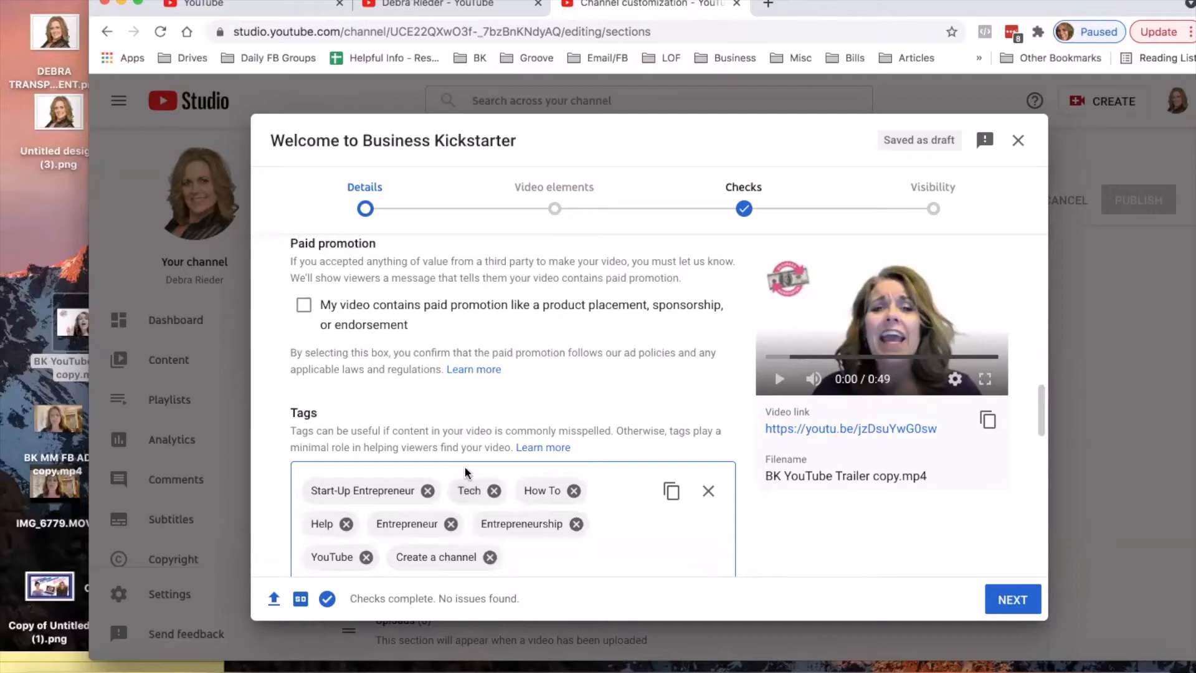
pyautogui.click(365, 558)
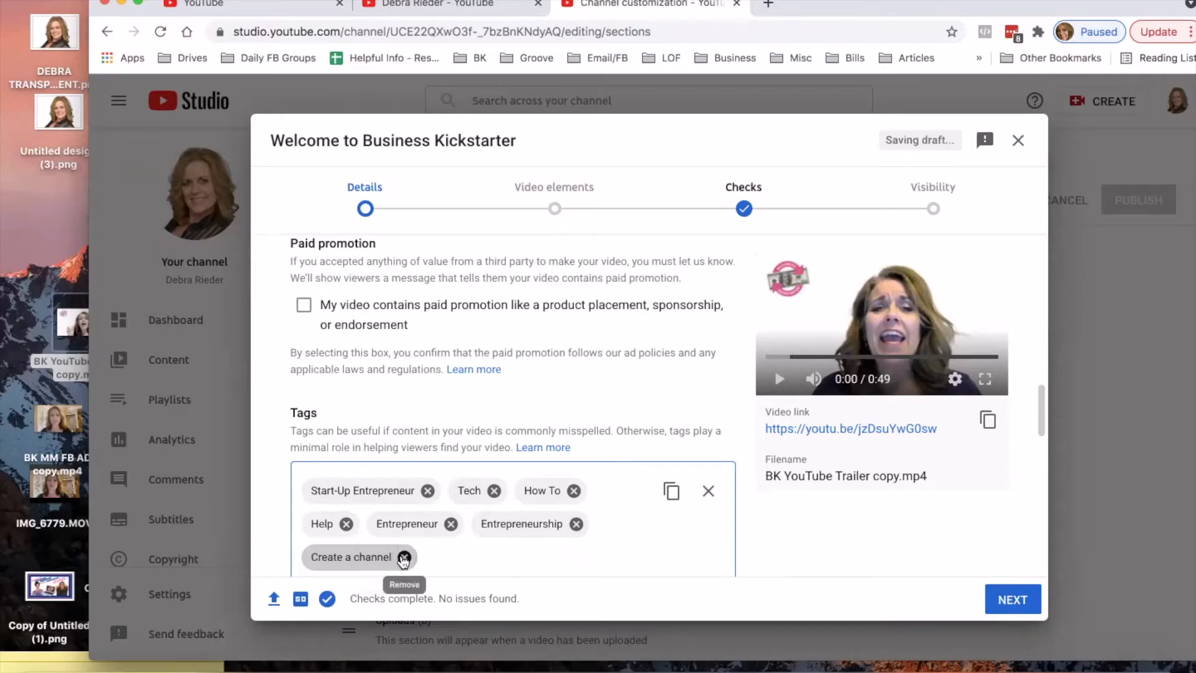
pyautogui.click(402, 557)
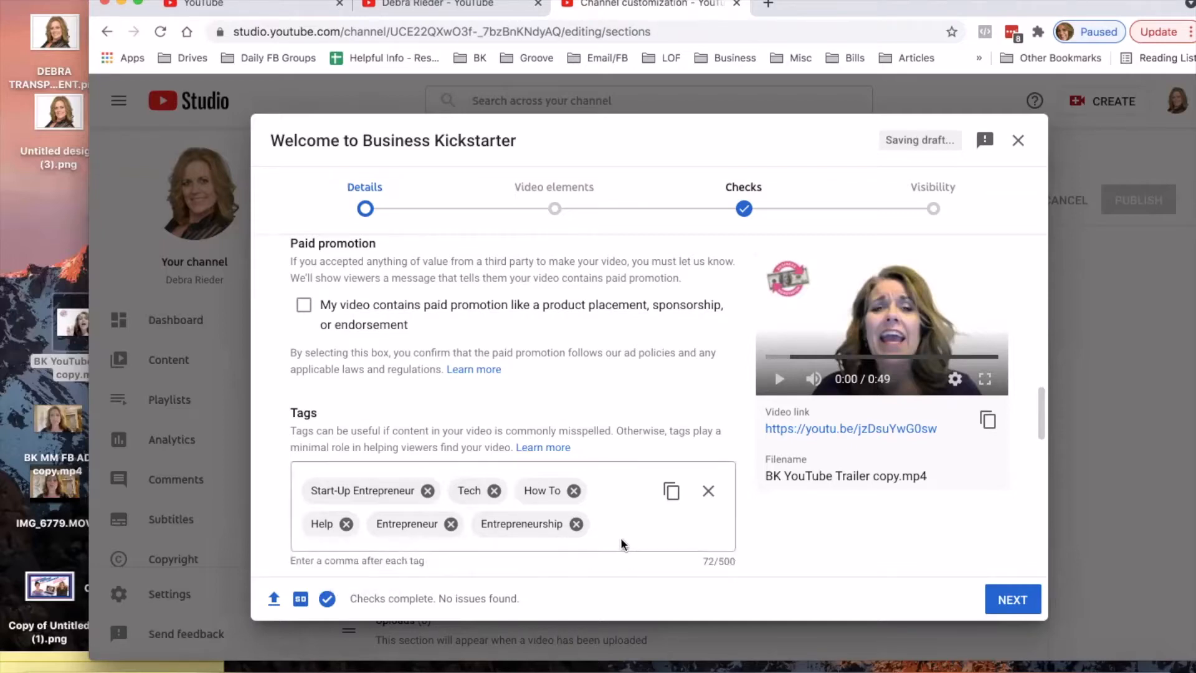
pyautogui.scroll(-5, 614, 557)
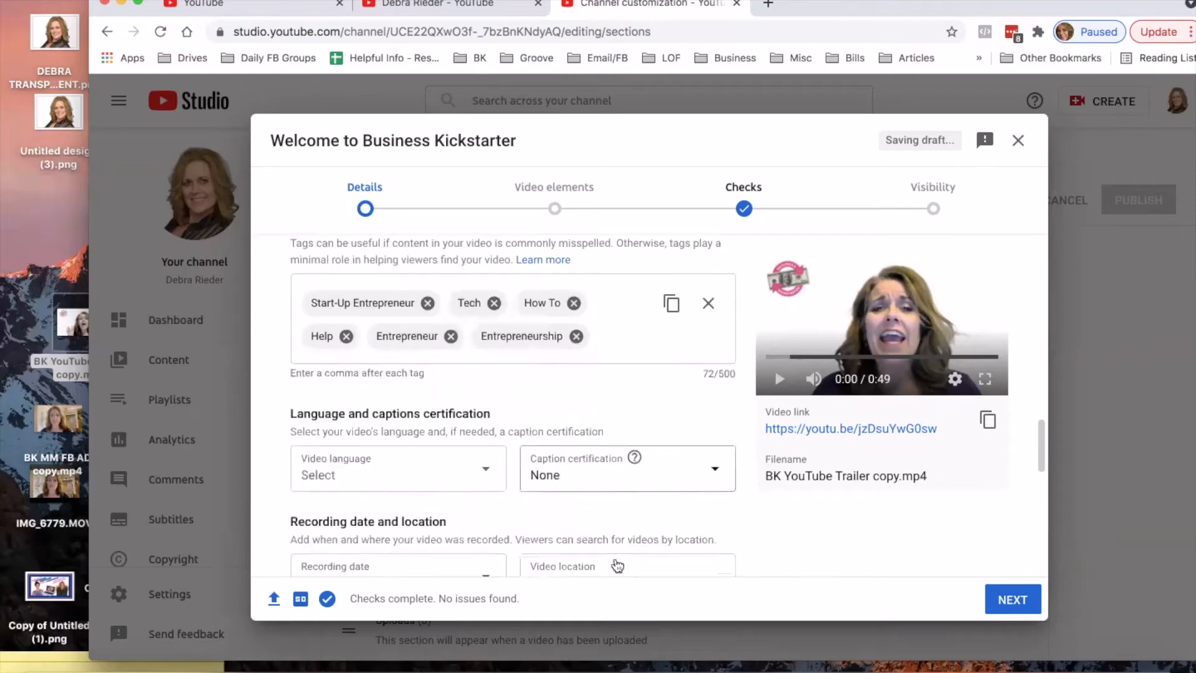
# Step: Set the trailer's video language to English (United States)
pyautogui.scroll(-1, 483, 455)
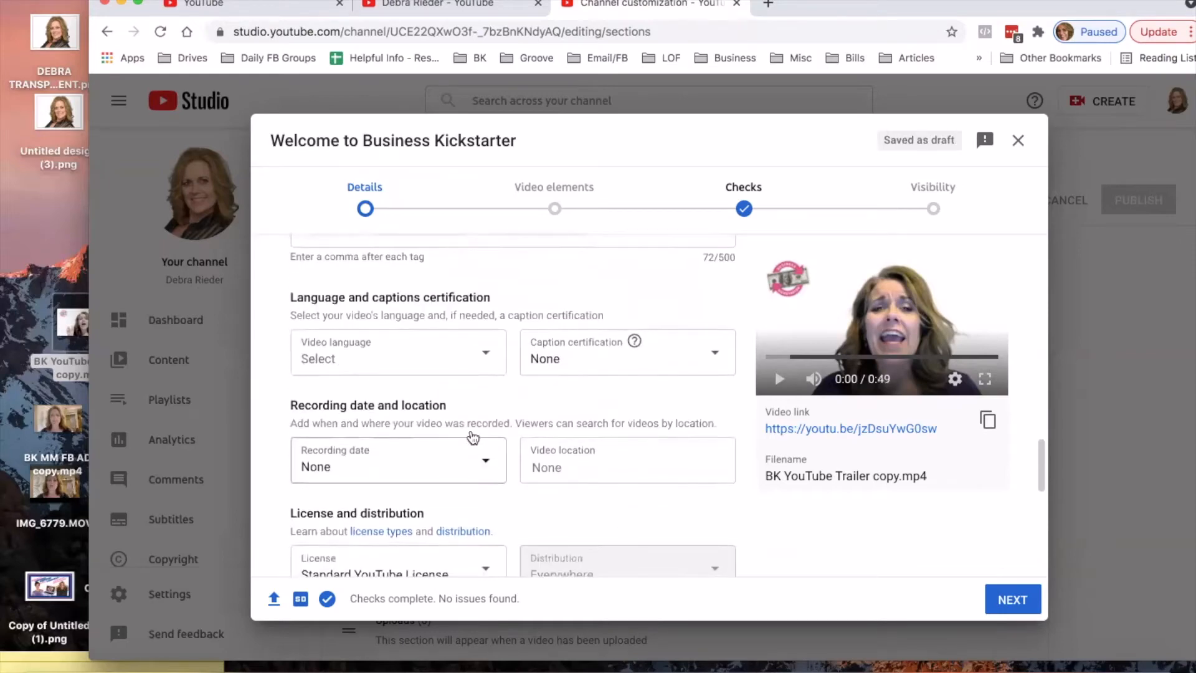
pyautogui.click(486, 356)
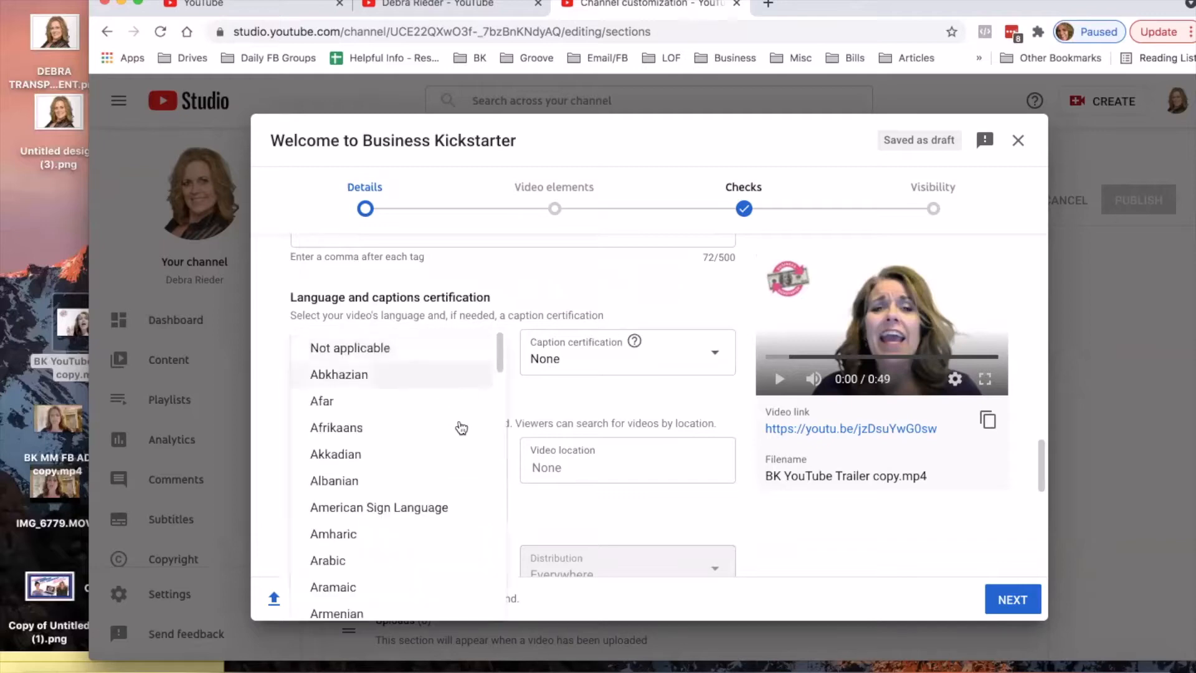
pyautogui.scroll(-15, 461, 458)
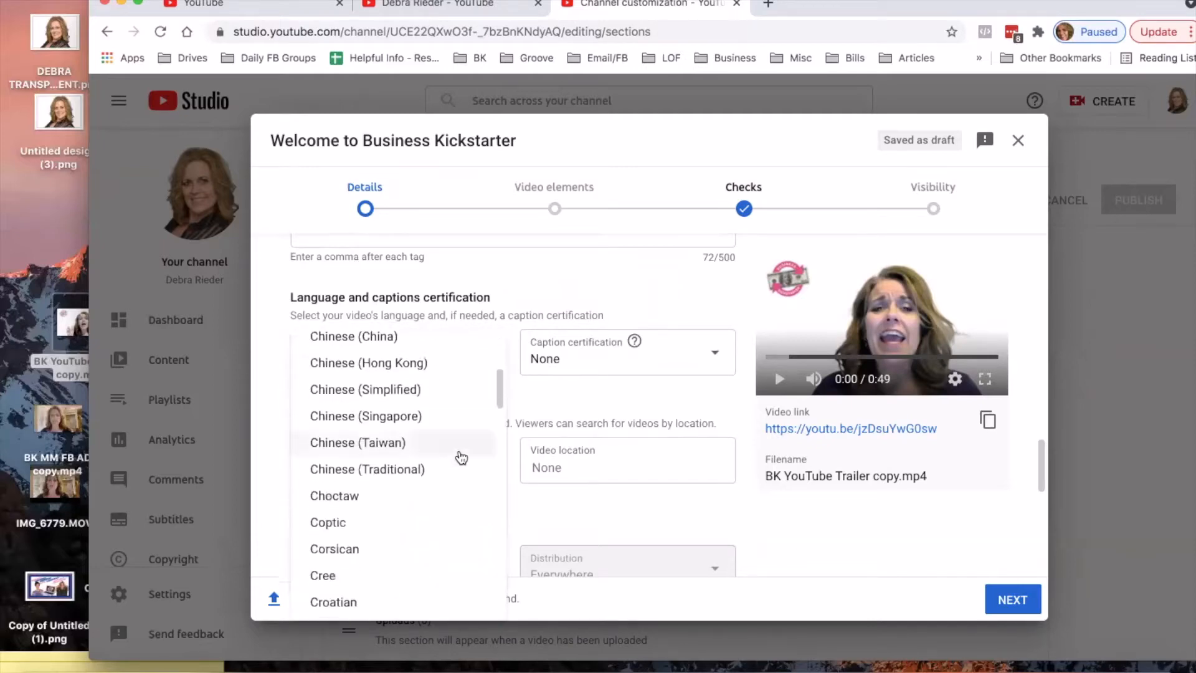
pyautogui.scroll(-10, 460, 457)
pyautogui.scroll(1, 459, 456)
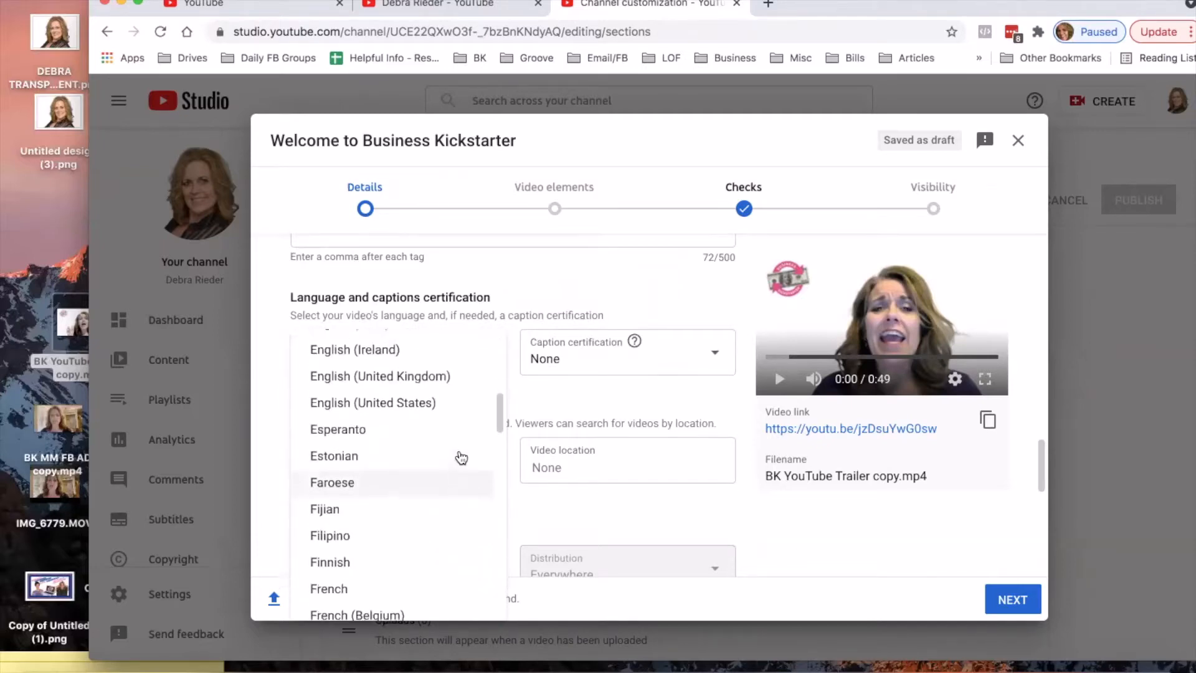
pyautogui.click(431, 408)
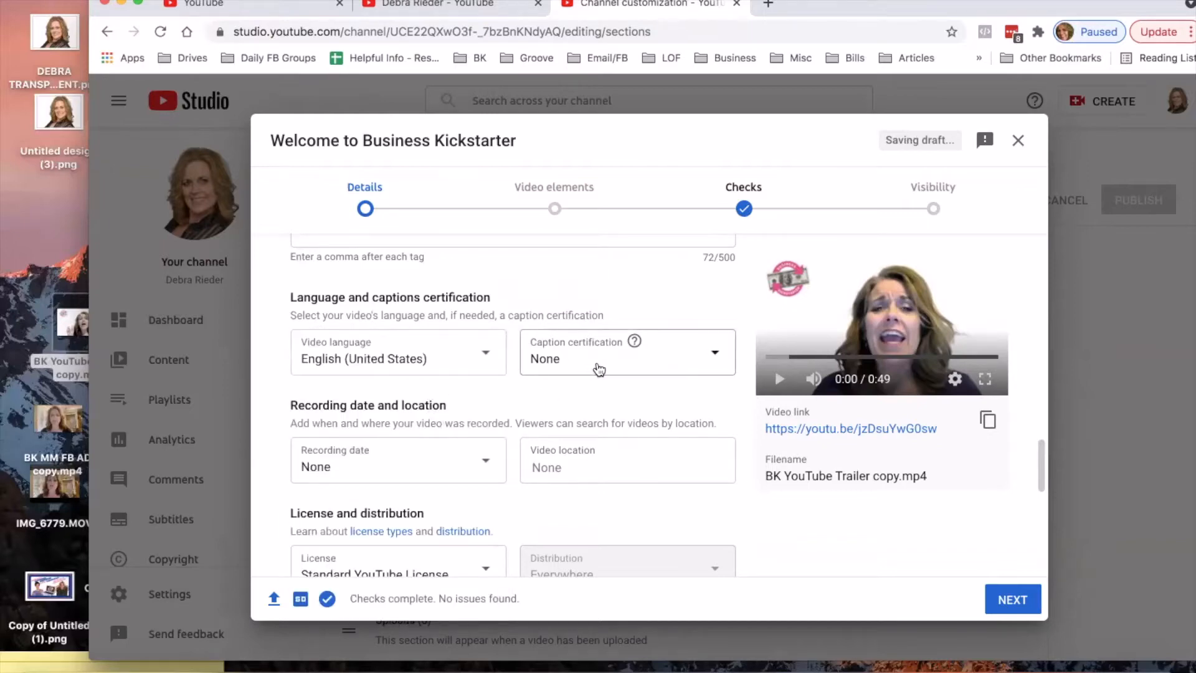
# Step: Certify the content never aired on U.S. television and set recording date Jun 29, 2021
pyautogui.click(719, 356)
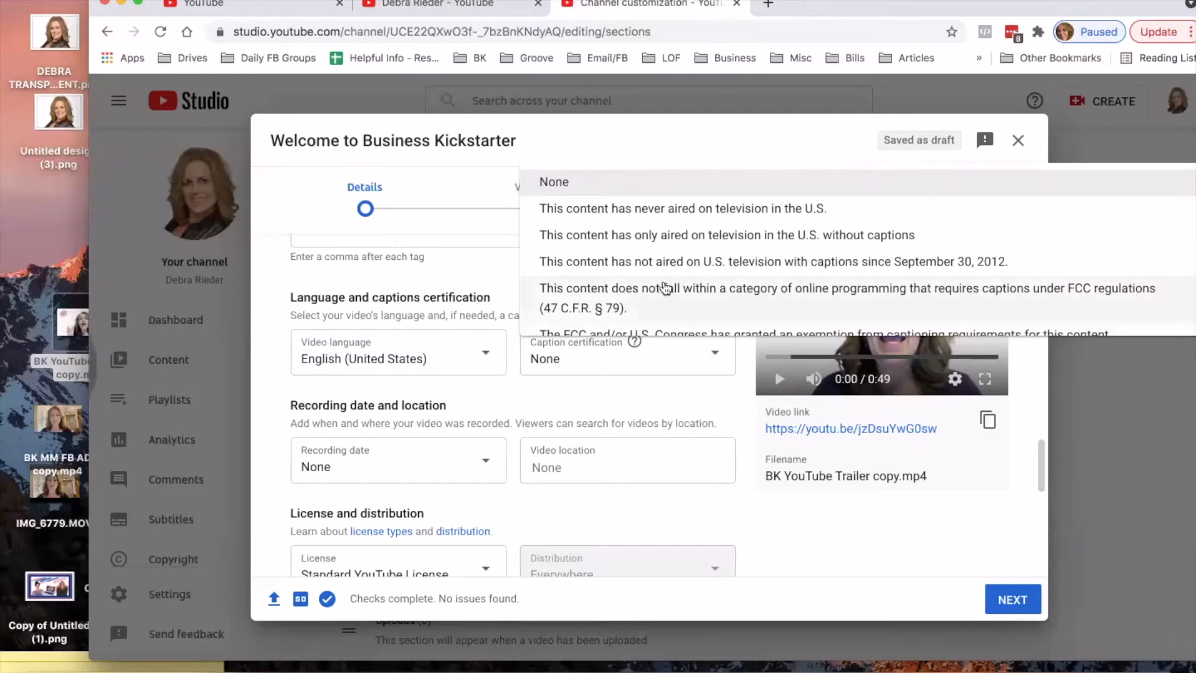
pyautogui.click(687, 359)
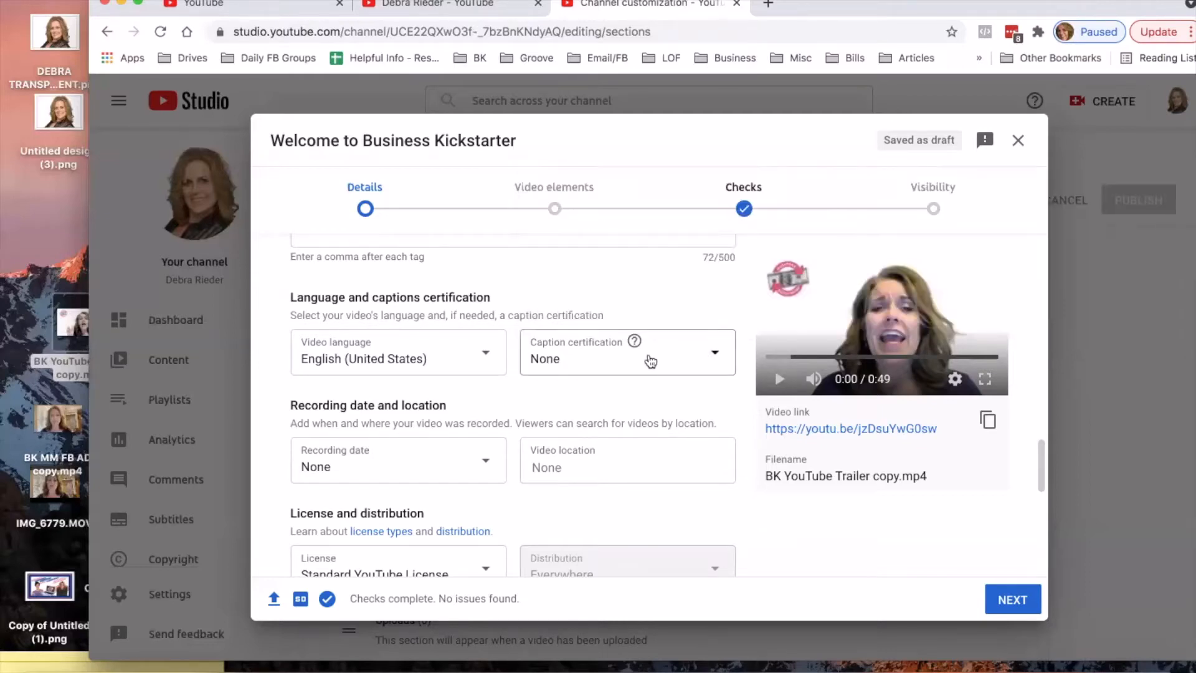
pyautogui.click(599, 358)
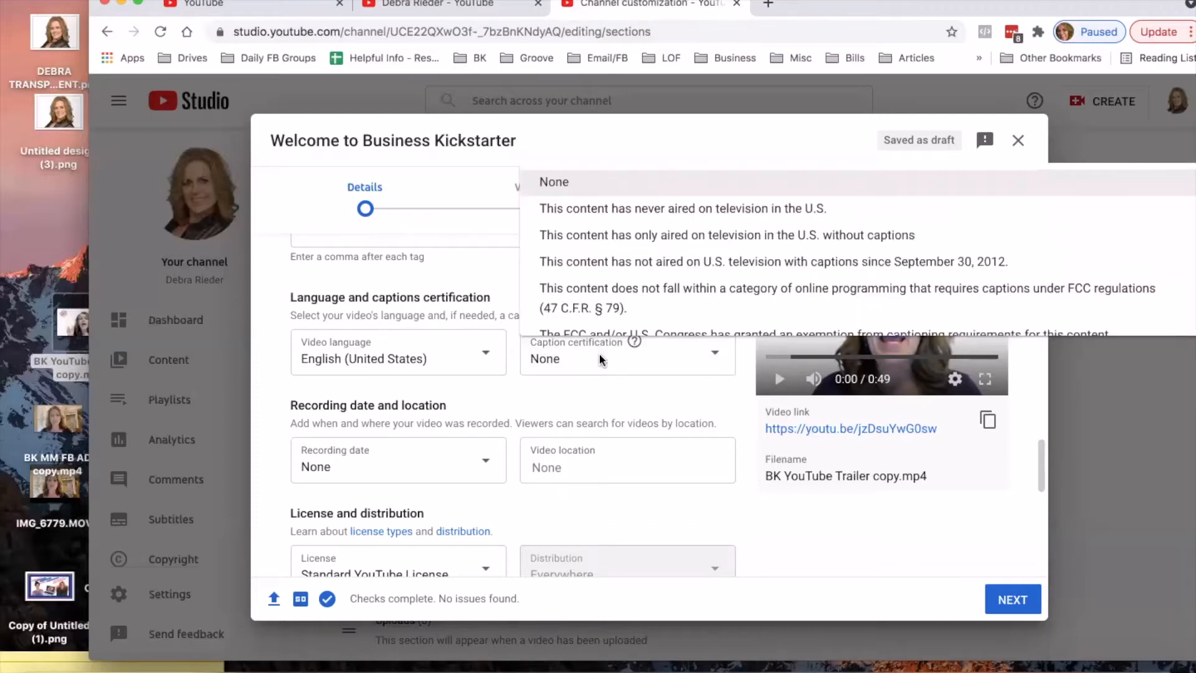
pyautogui.click(644, 211)
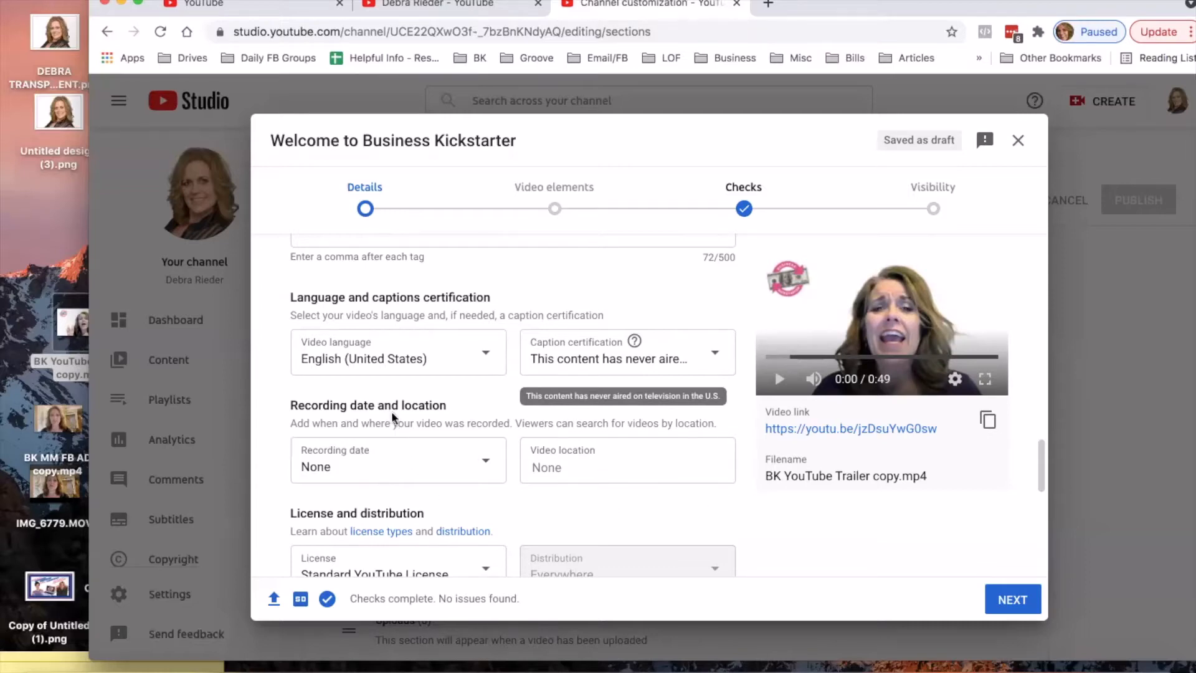
pyautogui.click(489, 472)
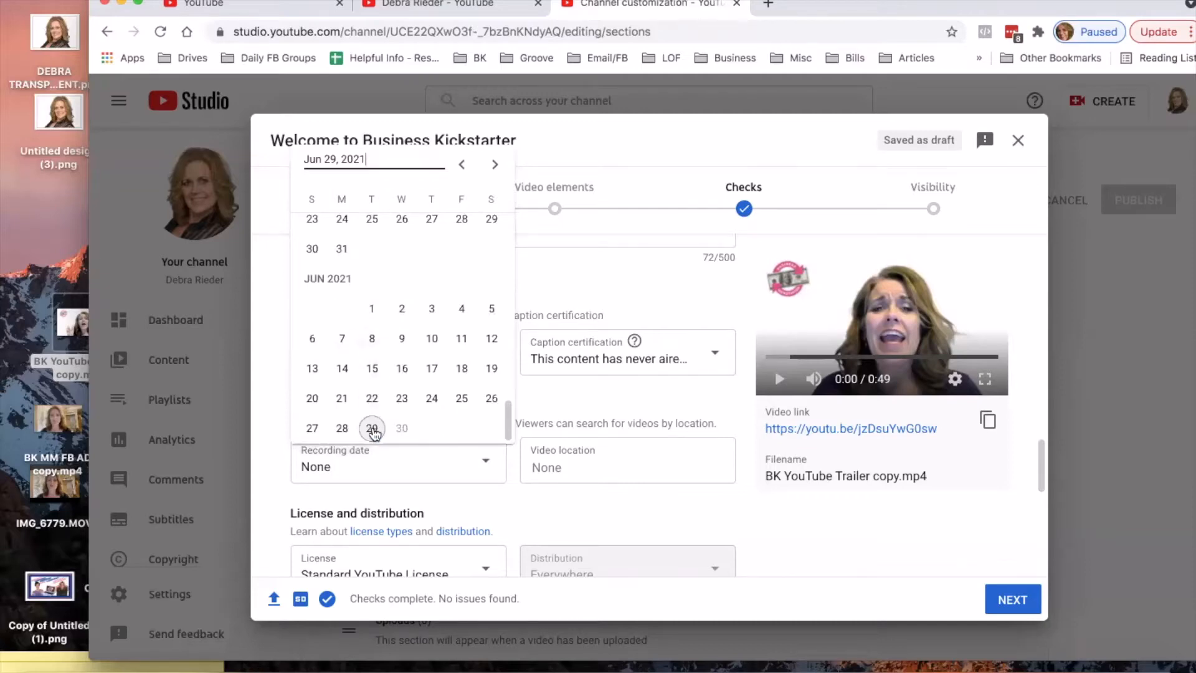
pyautogui.click(372, 428)
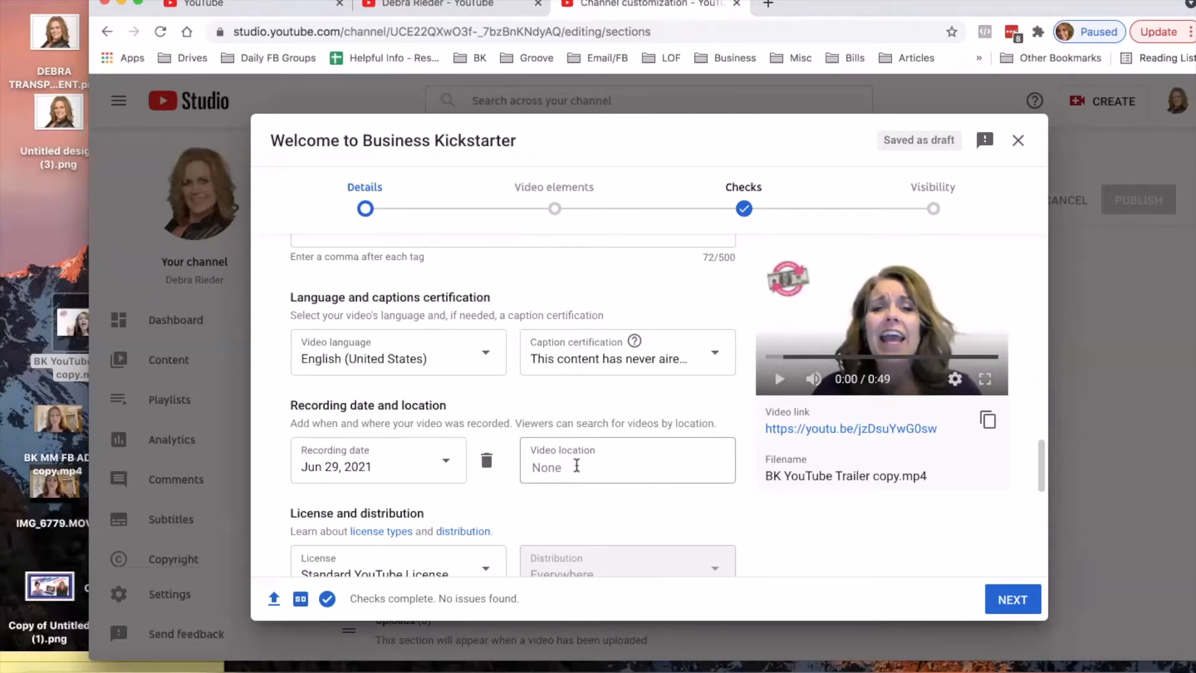
# Step: Uncheck Allow embedding for the trailer, keeping the Standard YouTube License
pyautogui.click(577, 466)
pyautogui.scroll(-3, 533, 444)
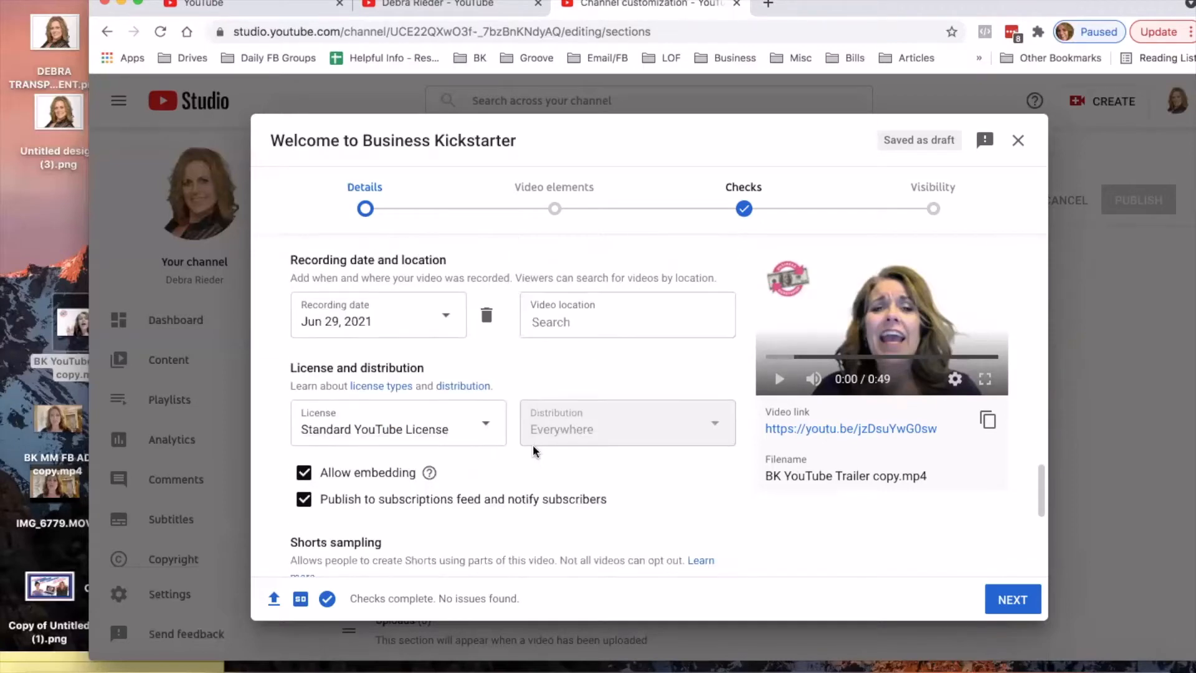
pyautogui.scroll(-2, 533, 443)
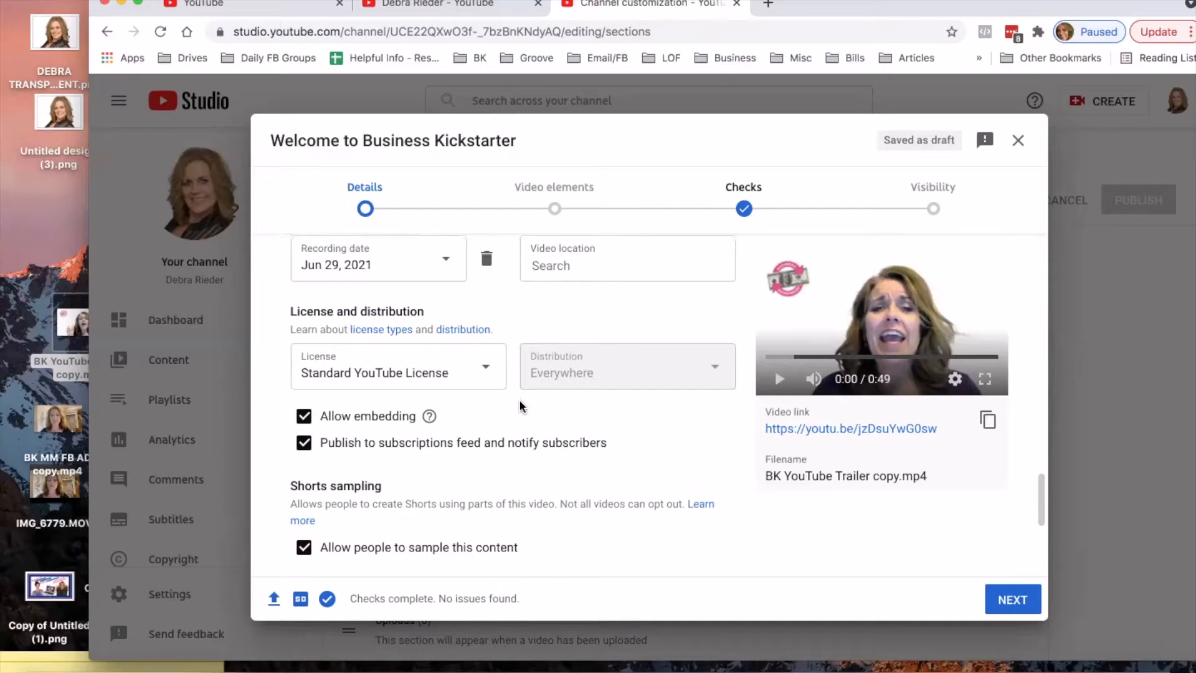
pyautogui.scroll(-1, 522, 406)
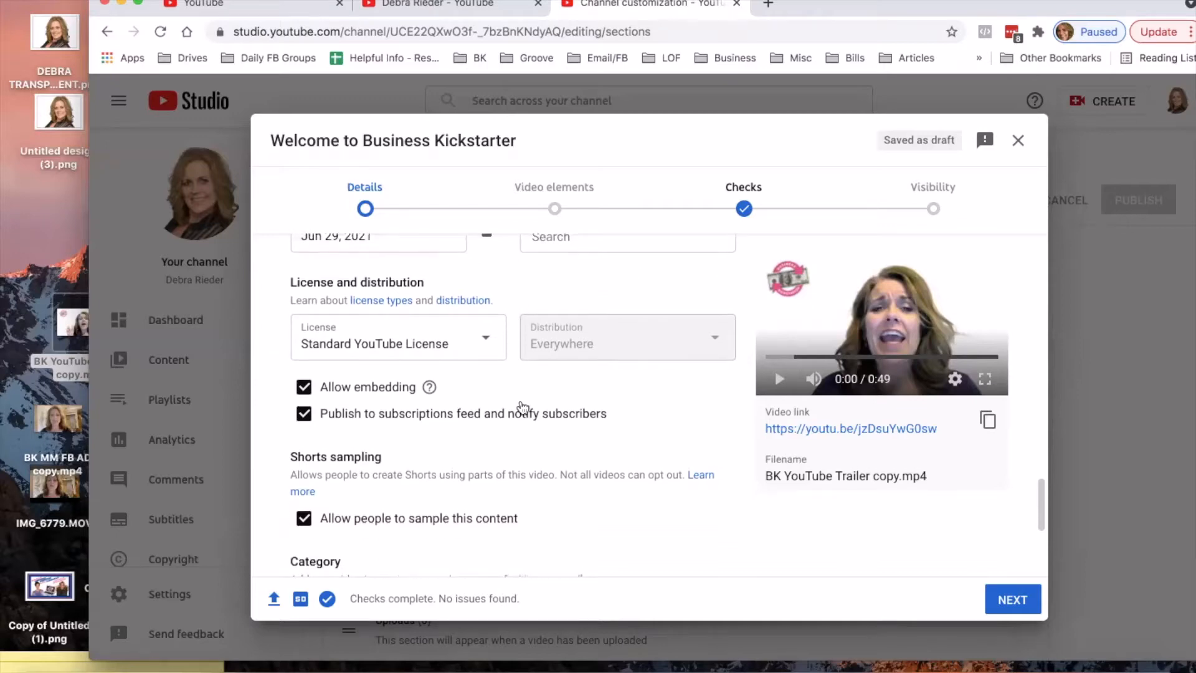
pyautogui.scroll(-1, 522, 406)
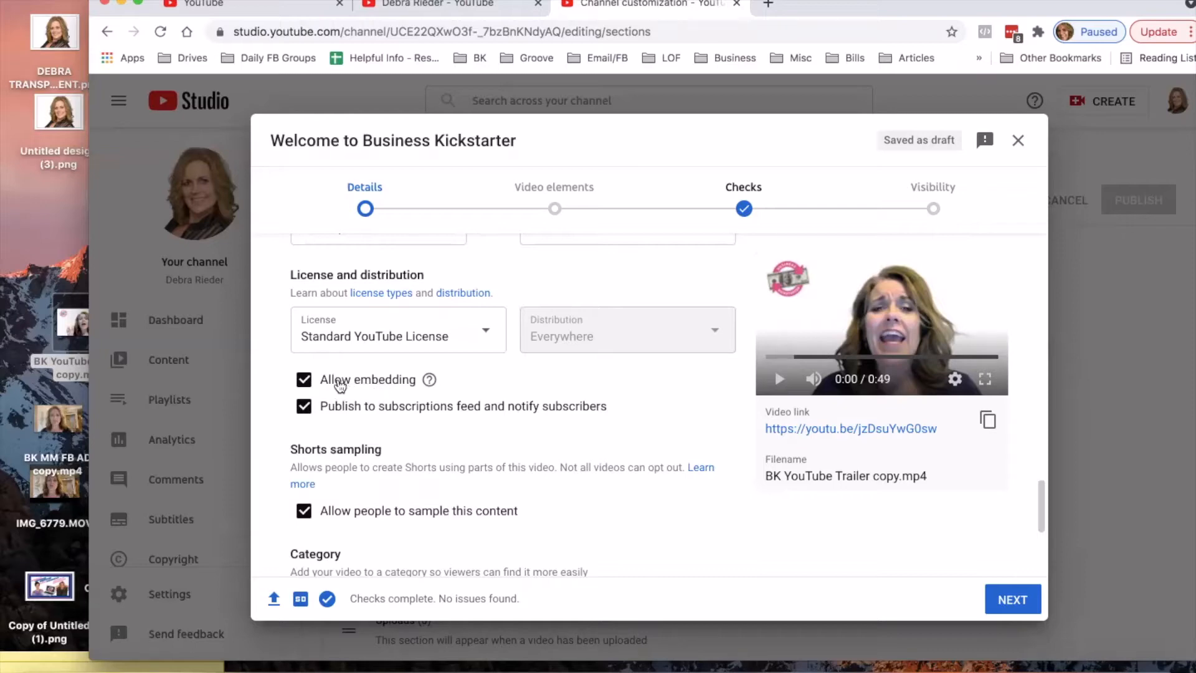
pyautogui.click(305, 381)
pyautogui.scroll(-3, 626, 492)
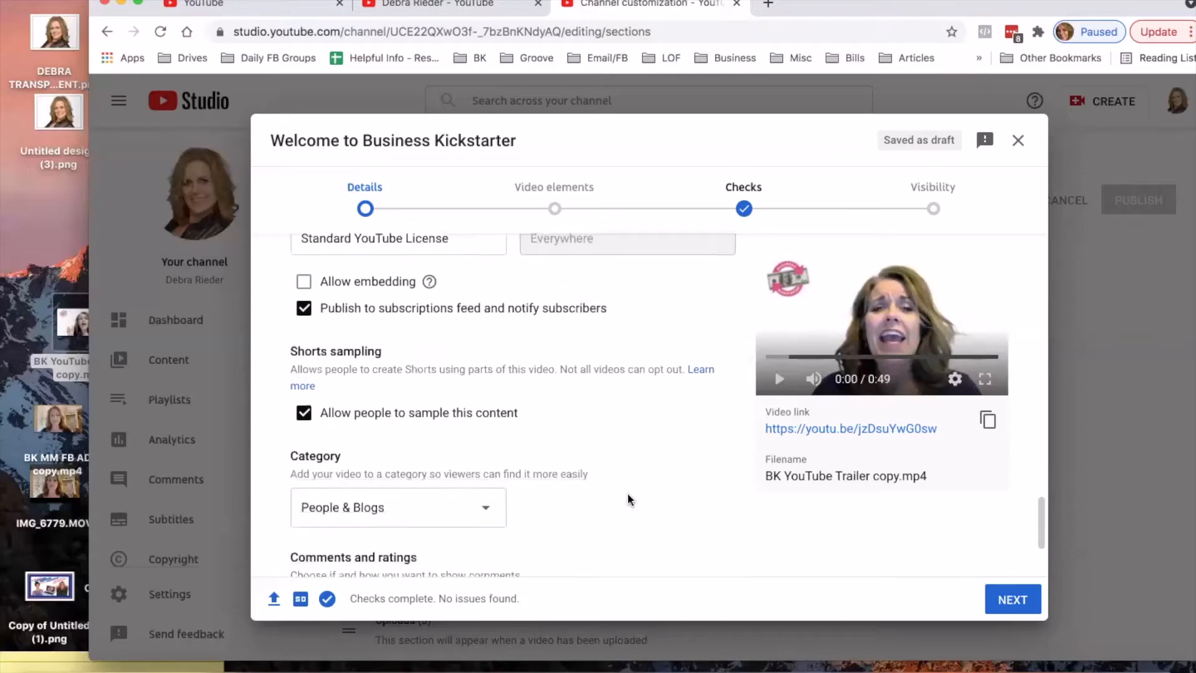
pyautogui.scroll(-2, 627, 499)
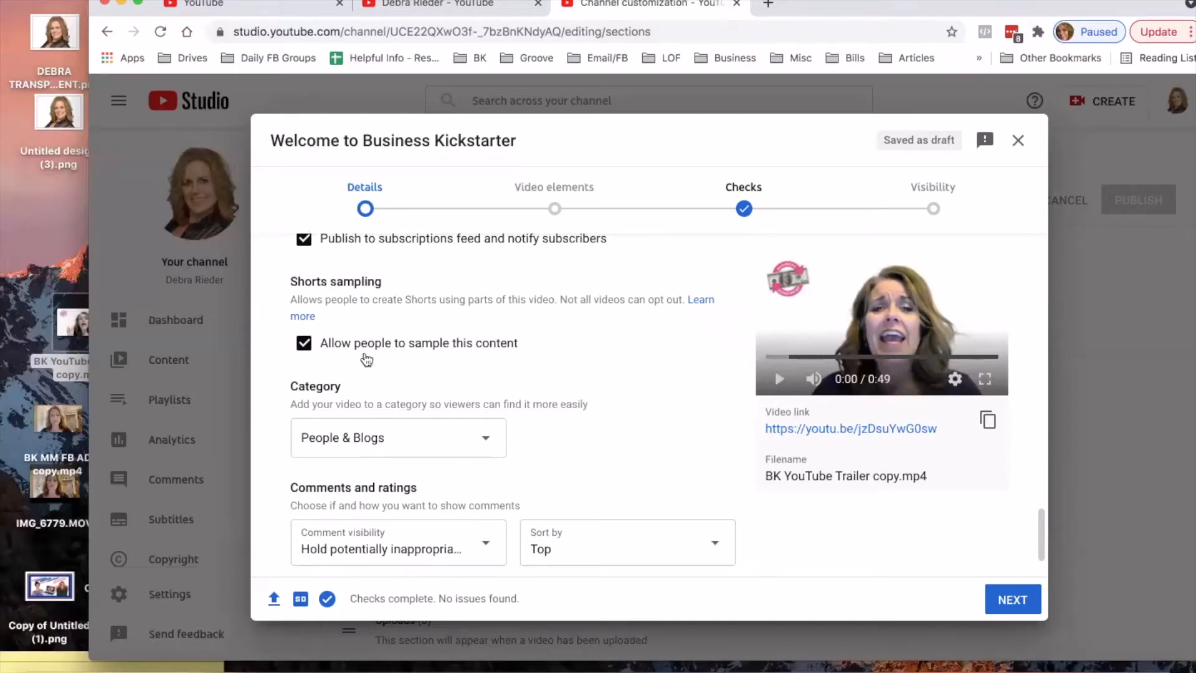
# Step: Disallow Shorts sampling and change the trailer's category from People & Blogs to Education
pyautogui.click(305, 343)
pyautogui.scroll(-2, 486, 367)
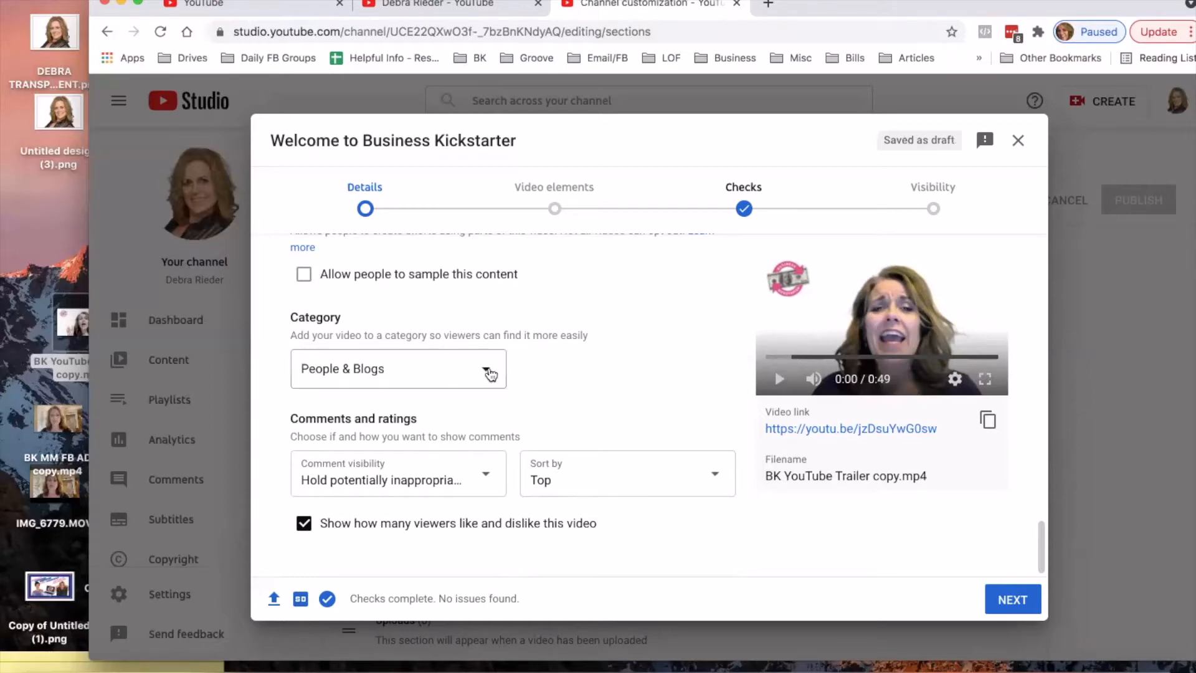
pyautogui.click(489, 372)
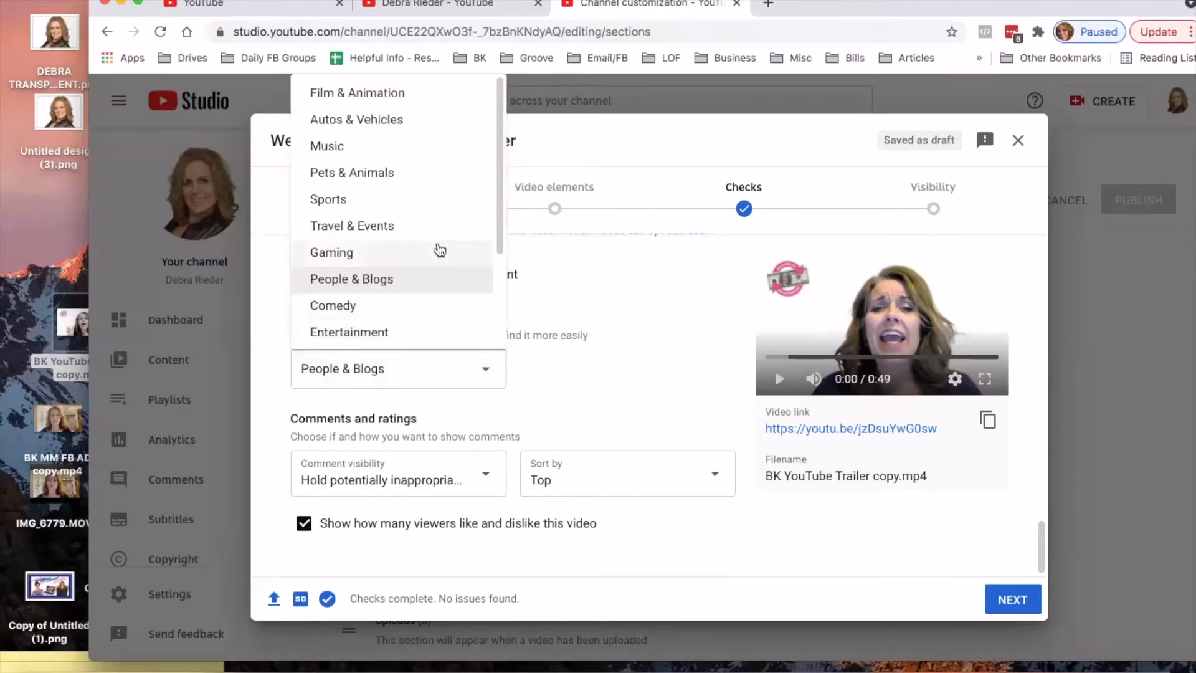
pyautogui.scroll(-3, 436, 246)
pyautogui.scroll(-1, 439, 250)
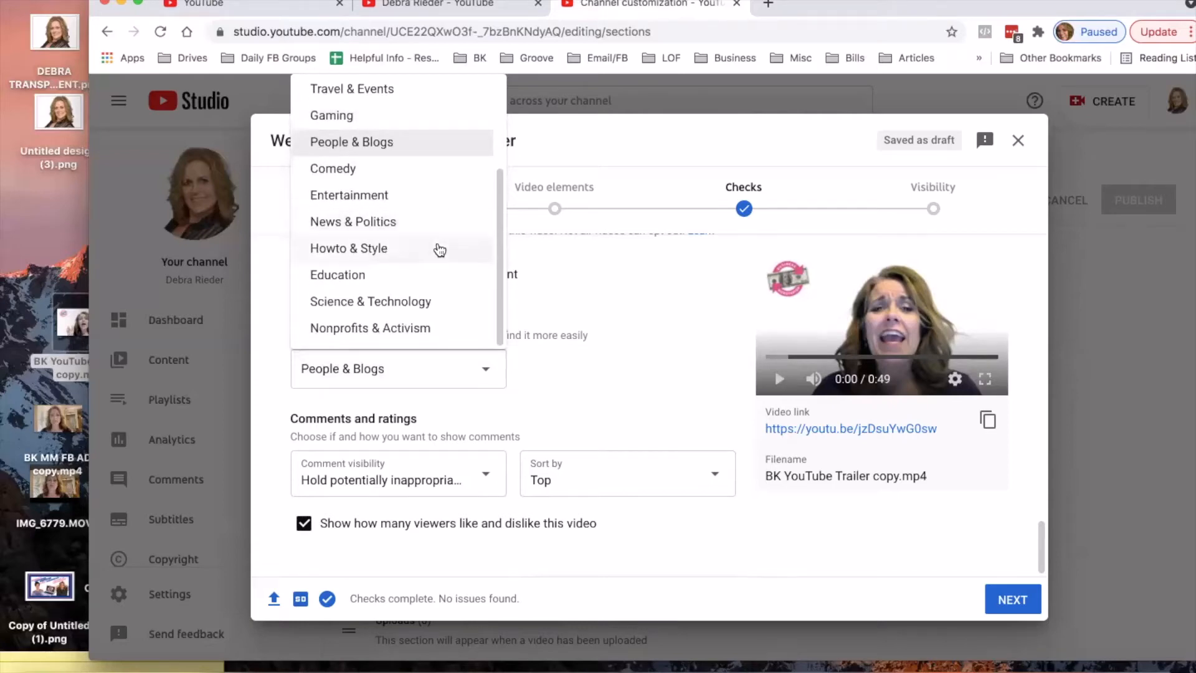
pyautogui.scroll(5, 438, 251)
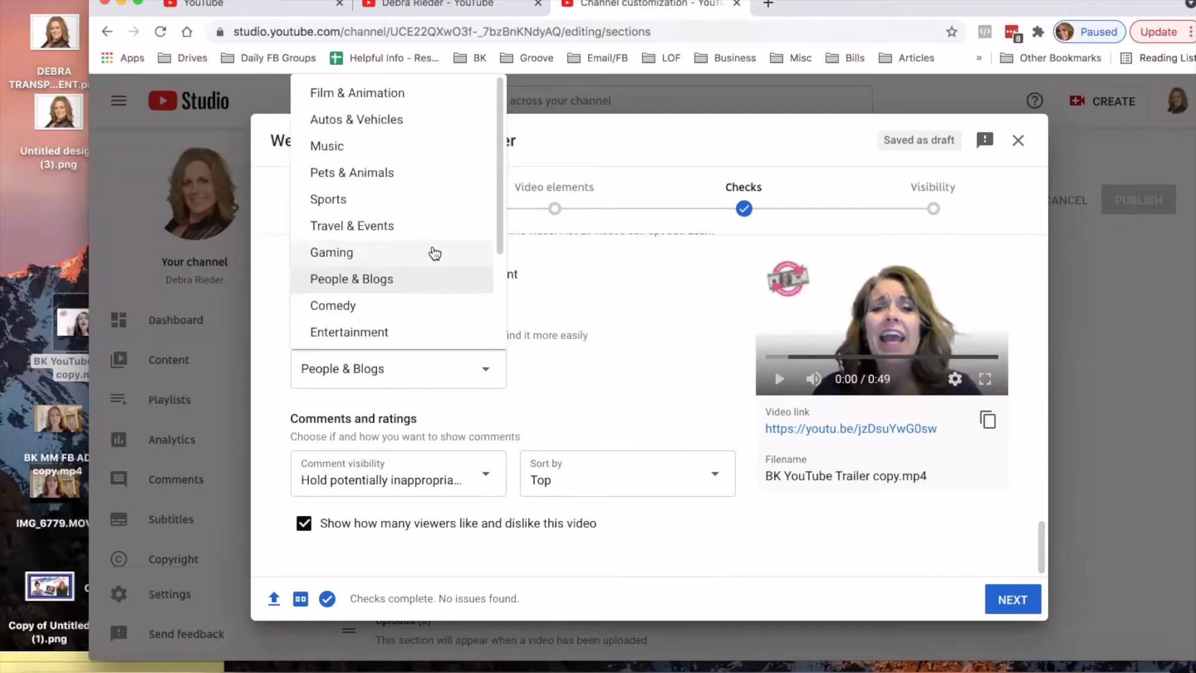
pyautogui.scroll(-4, 435, 253)
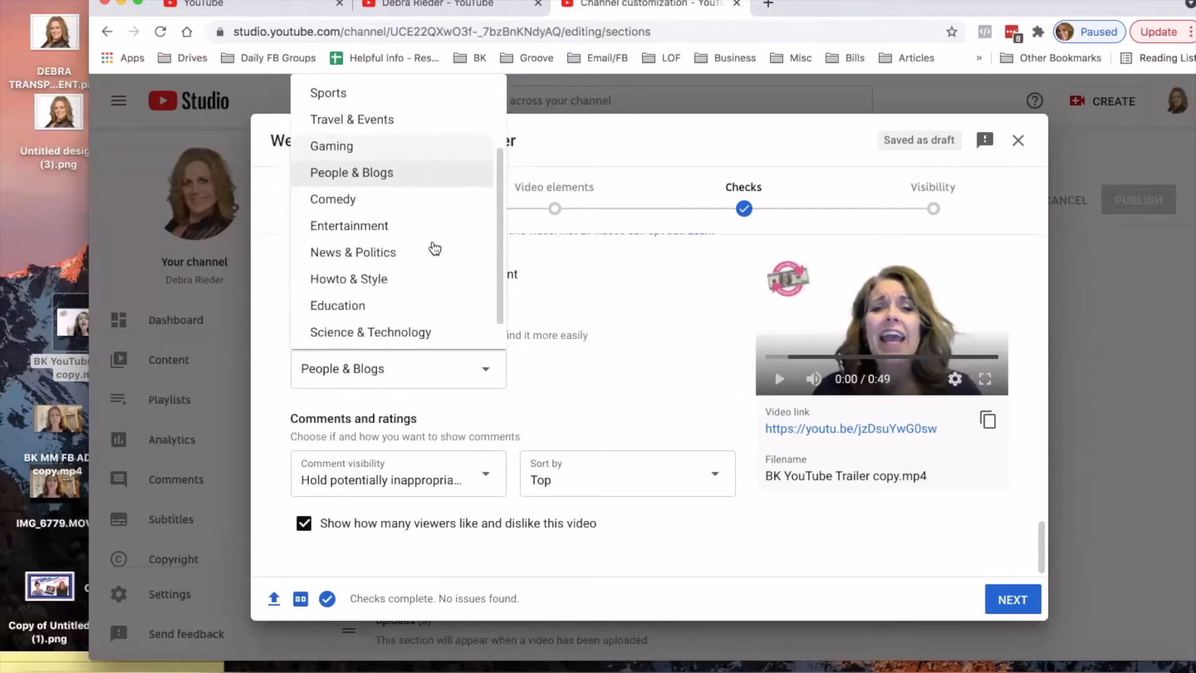
pyautogui.scroll(-1, 435, 249)
pyautogui.click(374, 275)
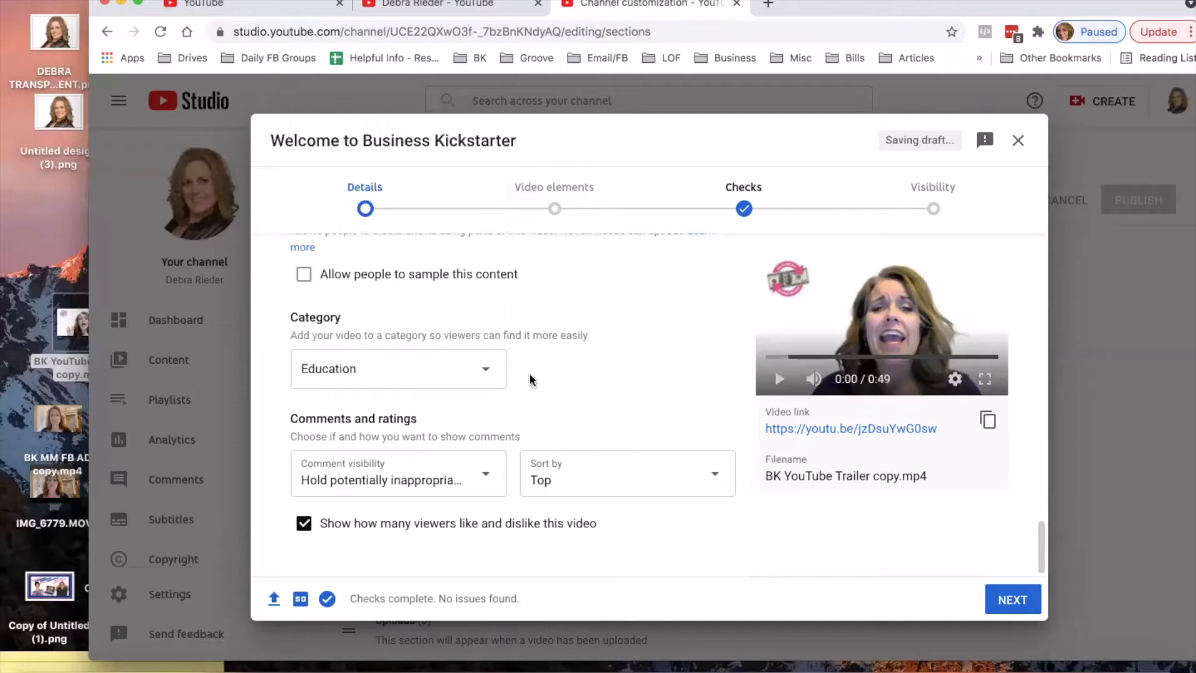
pyautogui.click(486, 370)
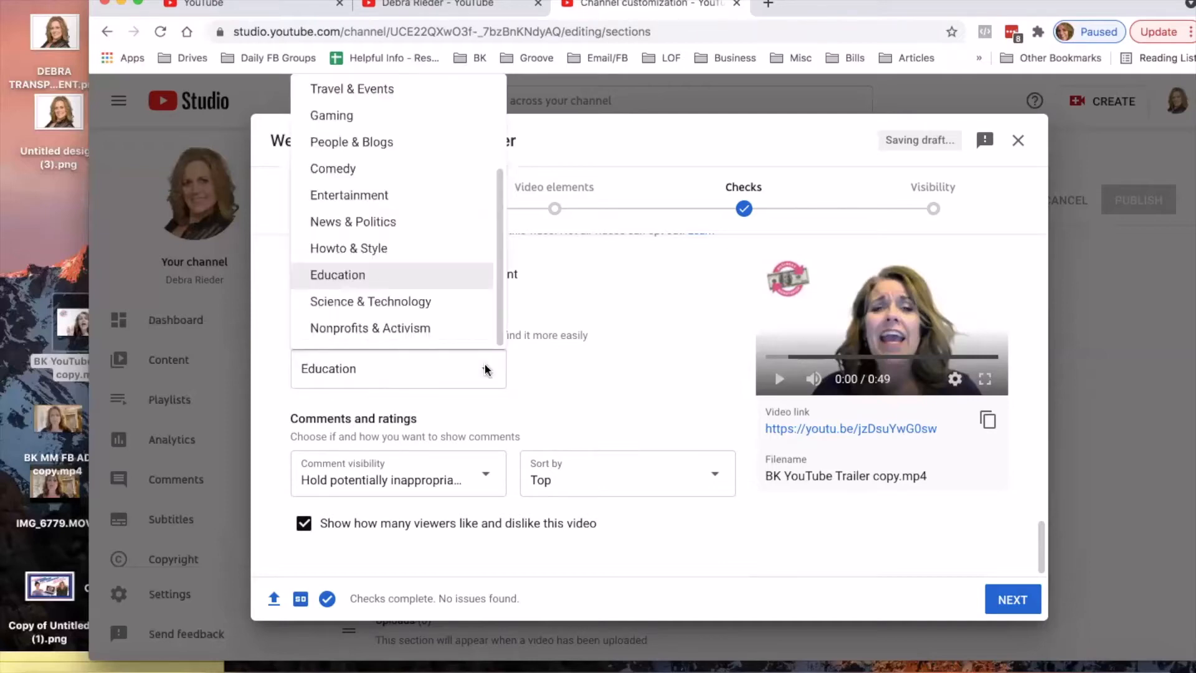
pyautogui.click(405, 276)
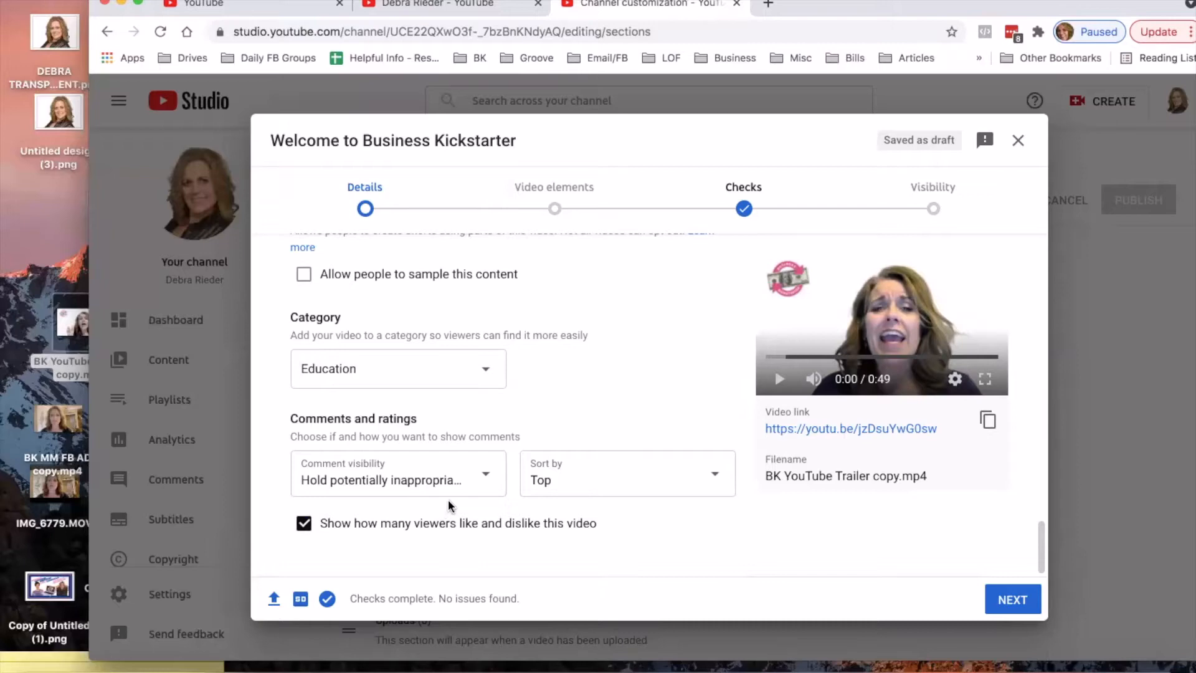
pyautogui.click(490, 477)
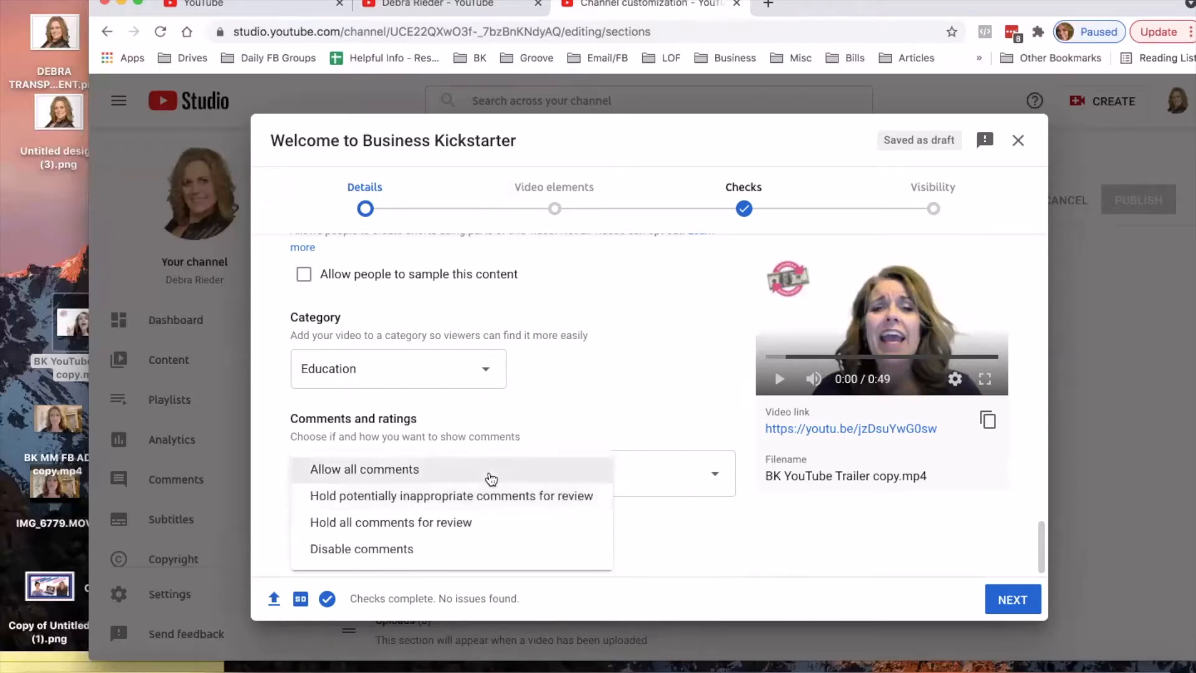
pyautogui.click(491, 478)
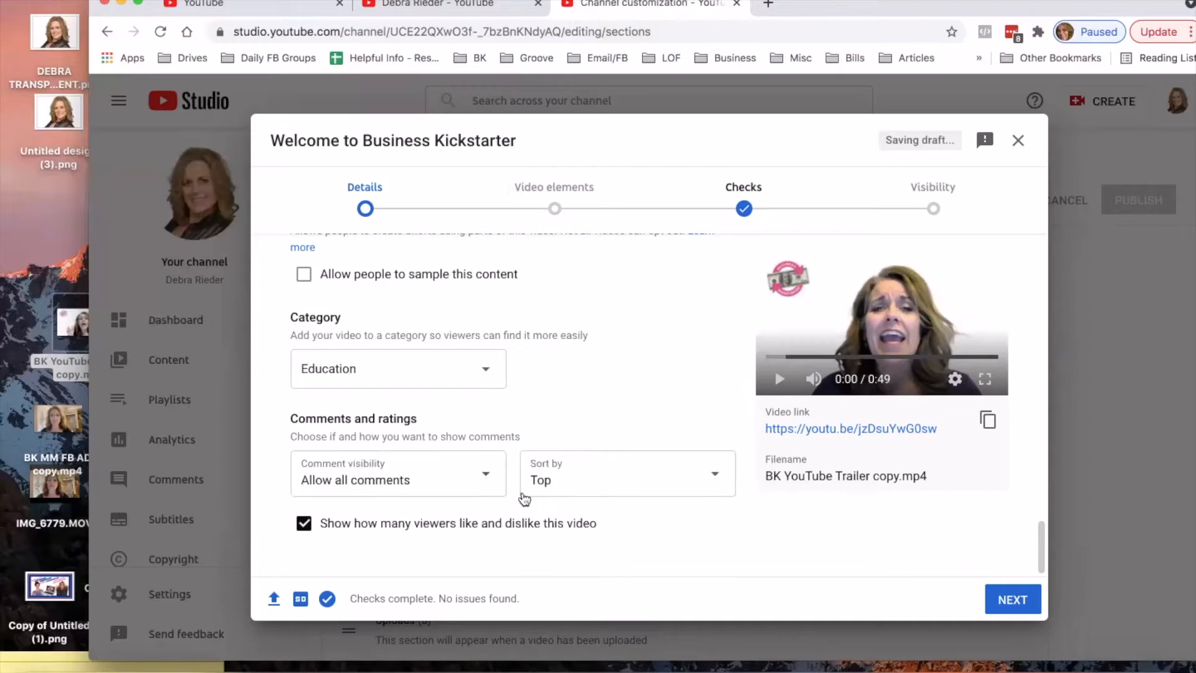
pyautogui.click(491, 478)
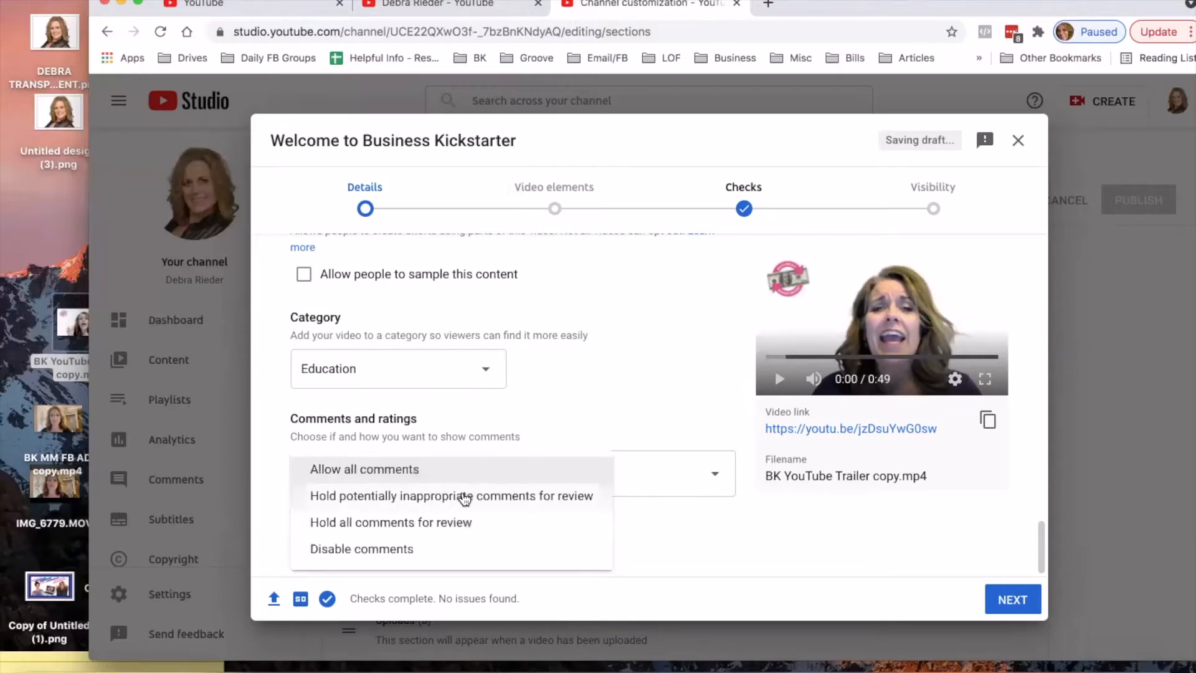
pyautogui.click(466, 497)
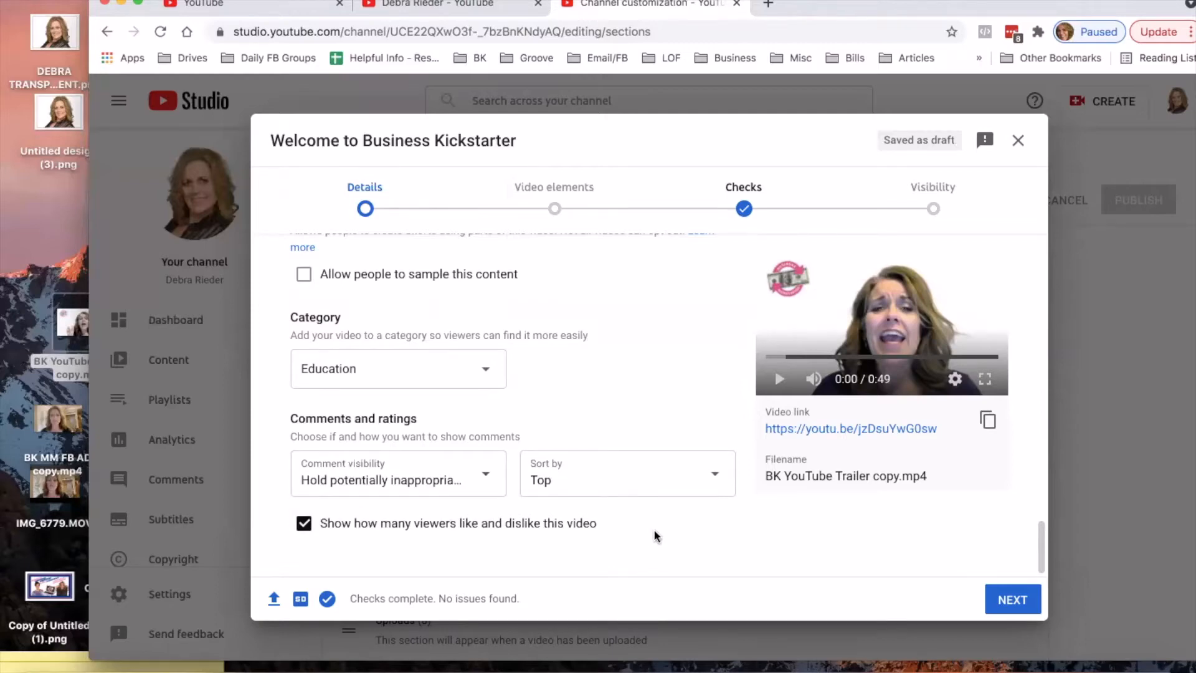
pyautogui.click(491, 476)
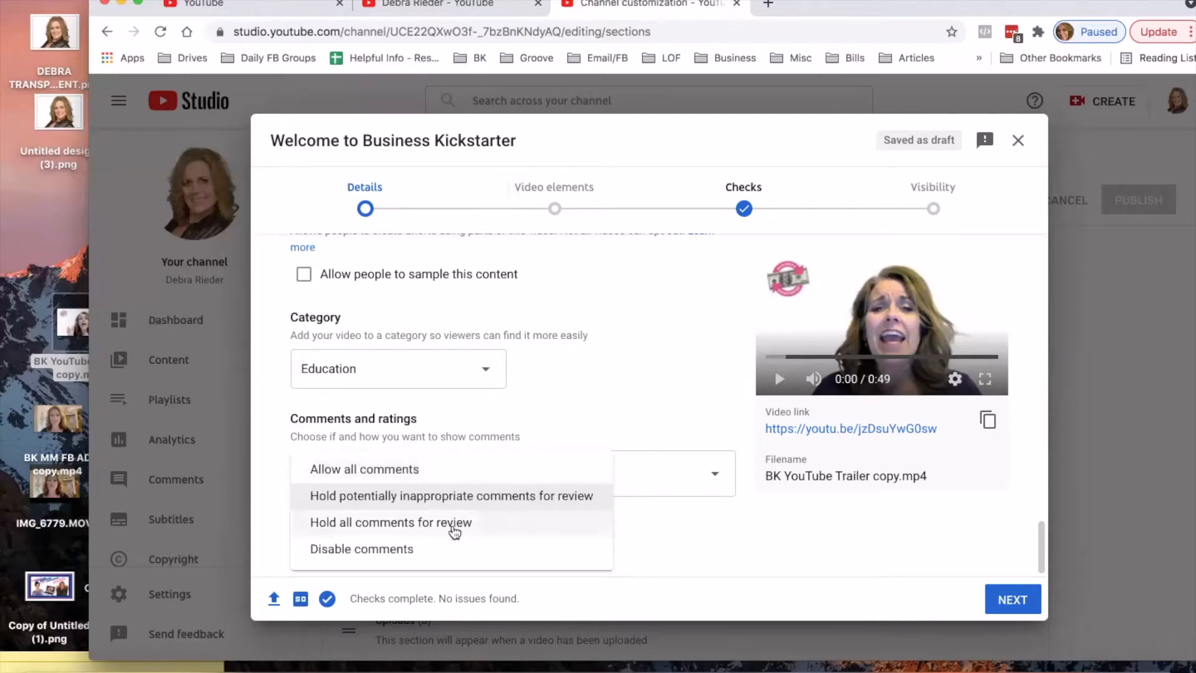
pyautogui.click(710, 554)
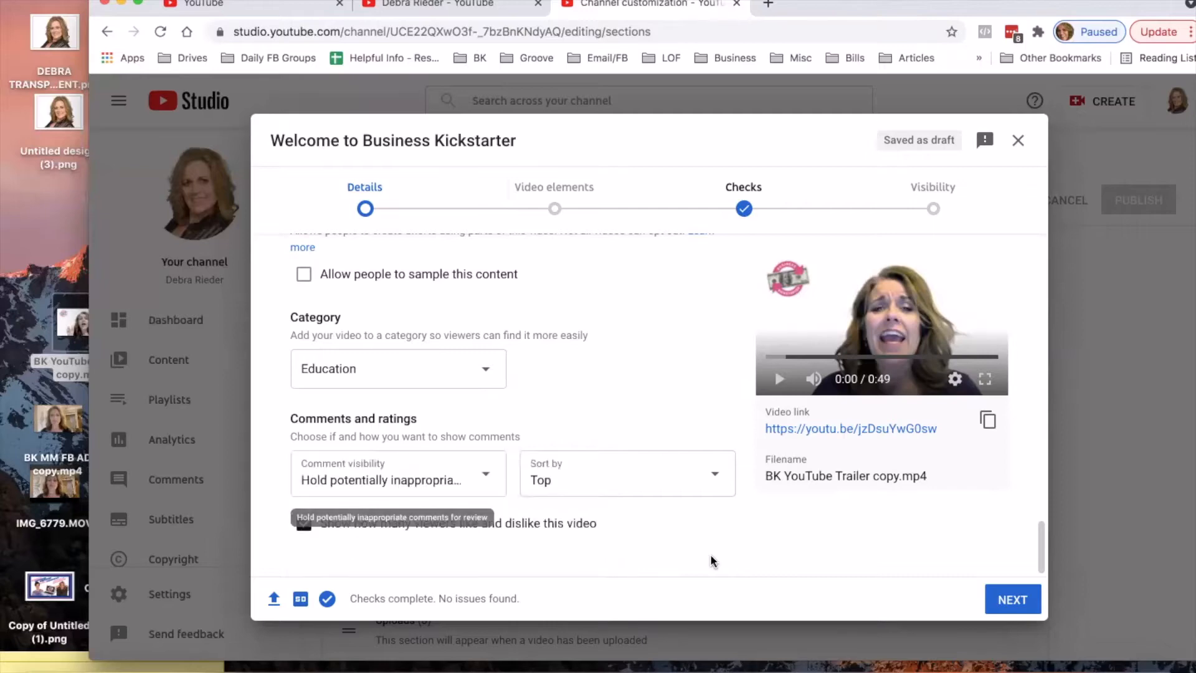
pyautogui.click(715, 476)
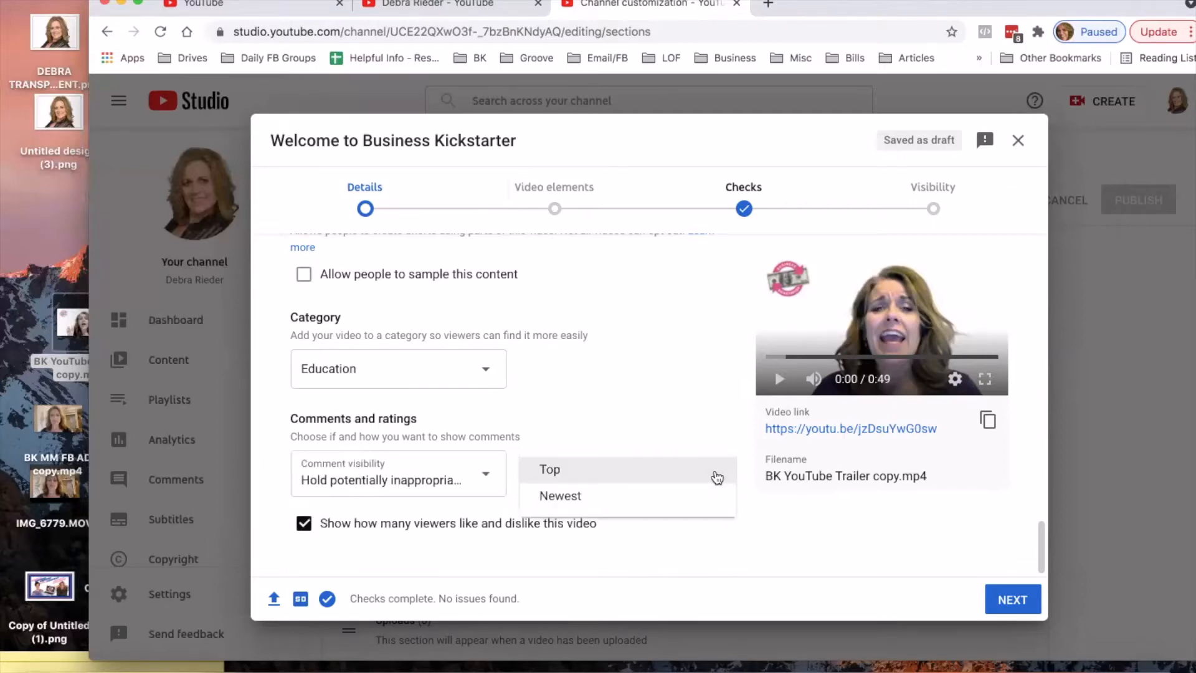
pyautogui.click(717, 477)
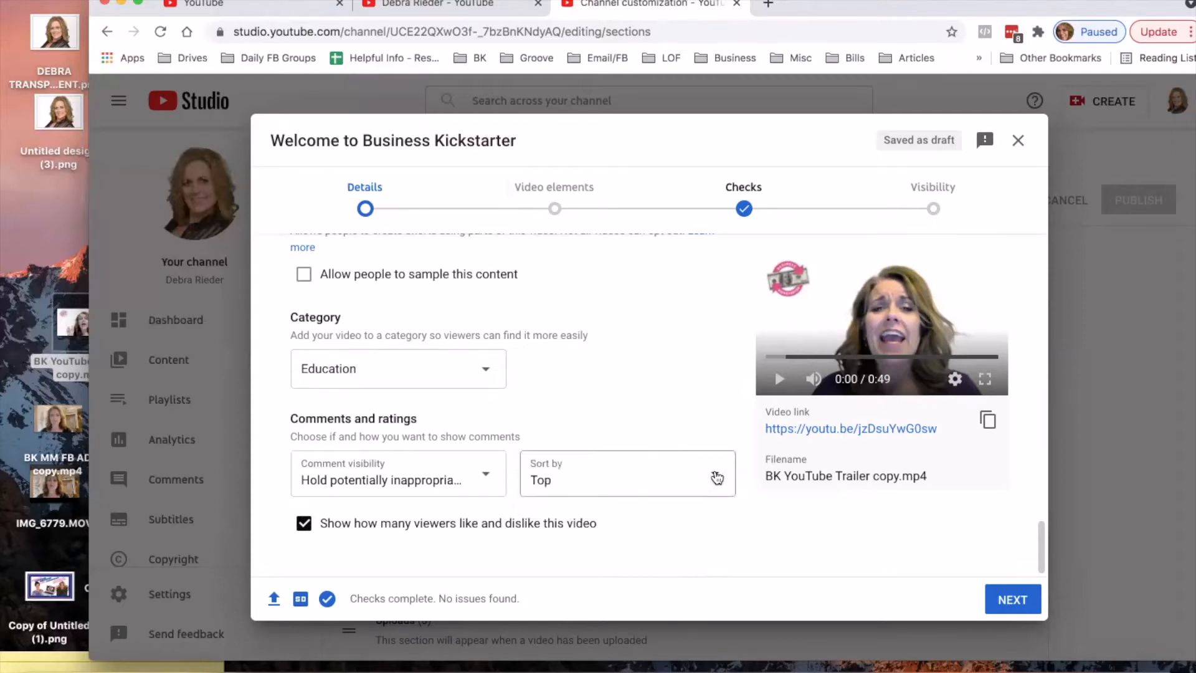
pyautogui.click(717, 477)
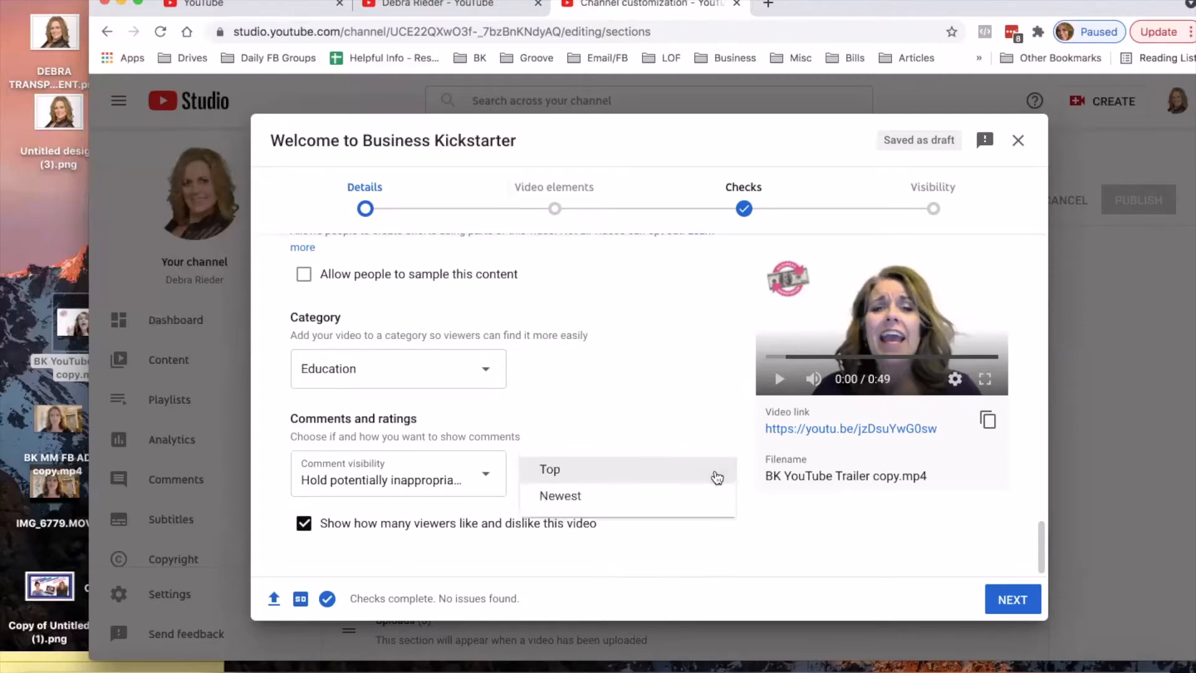
pyautogui.click(717, 478)
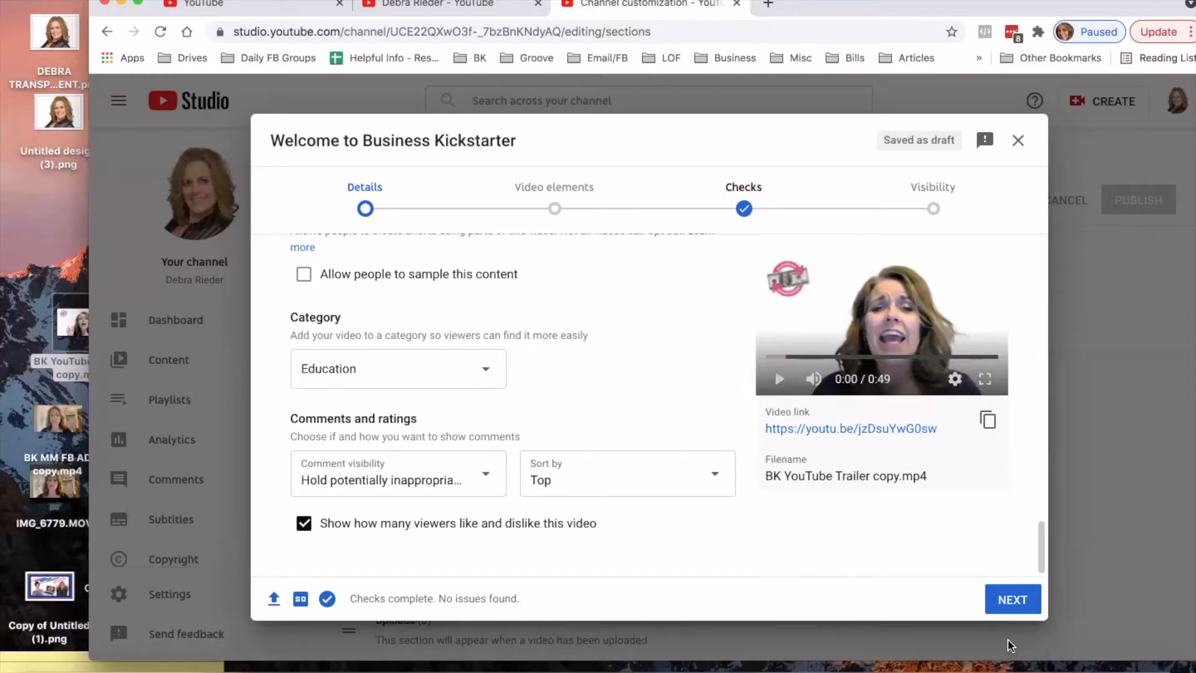
# Step: Go to the Thumbnail section and bring up the Upload thumbnail file picker
pyautogui.scroll(15, 651, 346)
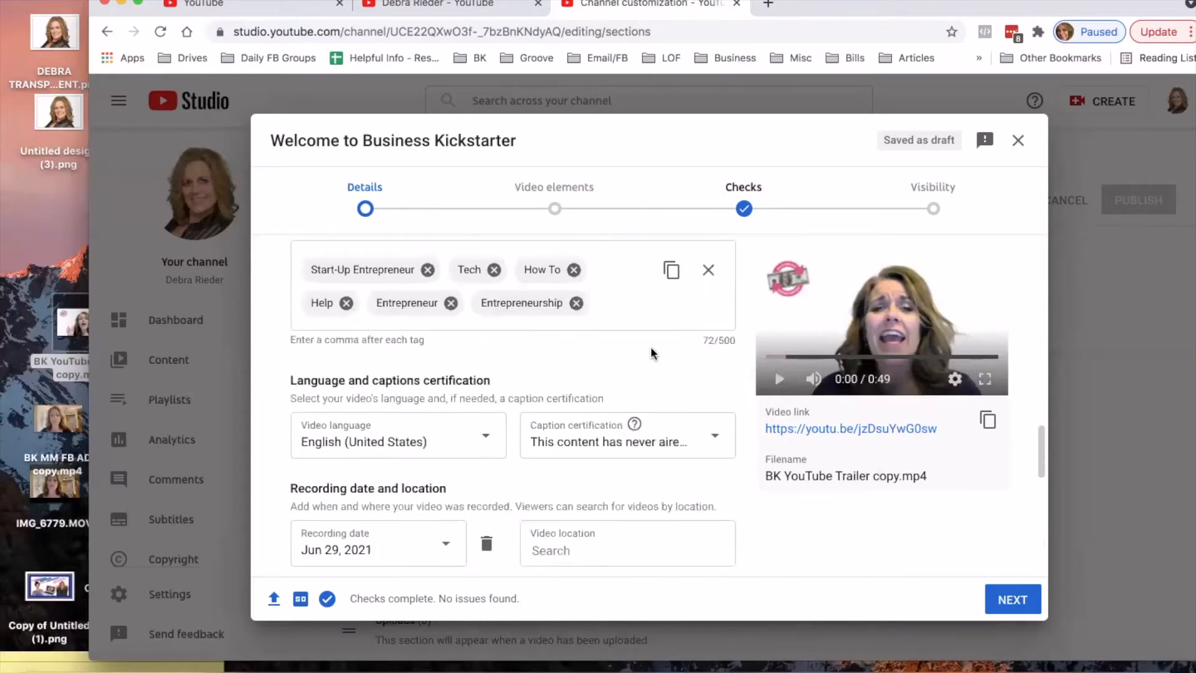
pyautogui.scroll(10, 650, 353)
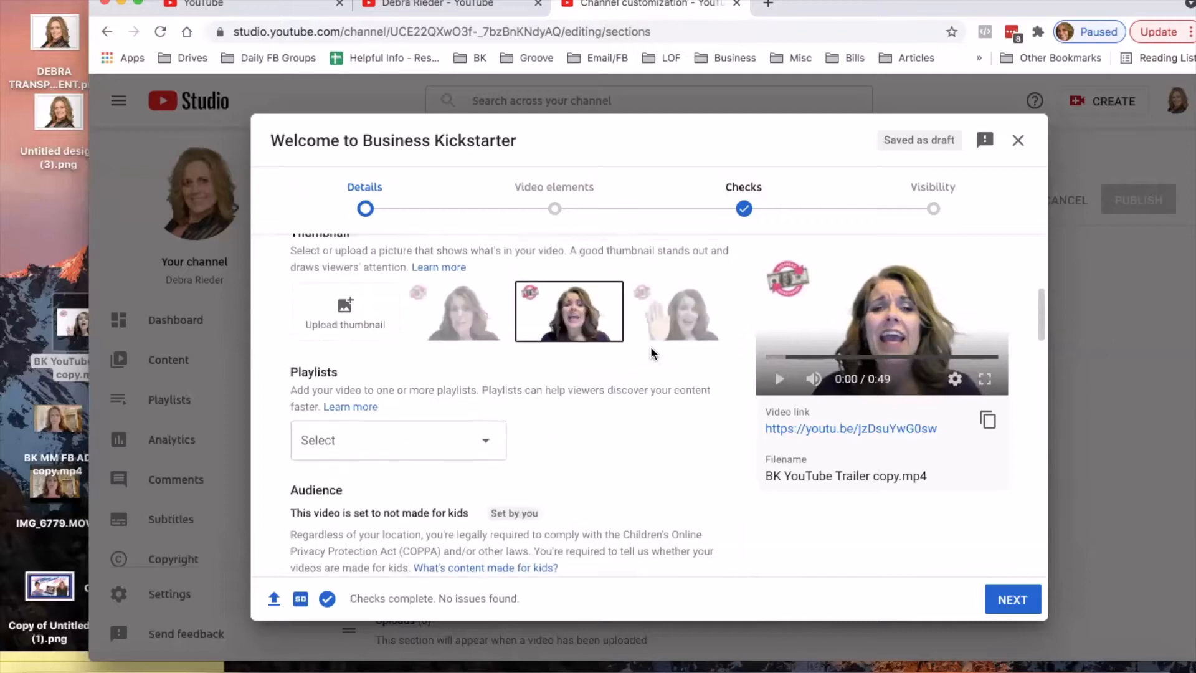
pyautogui.scroll(-2, 651, 353)
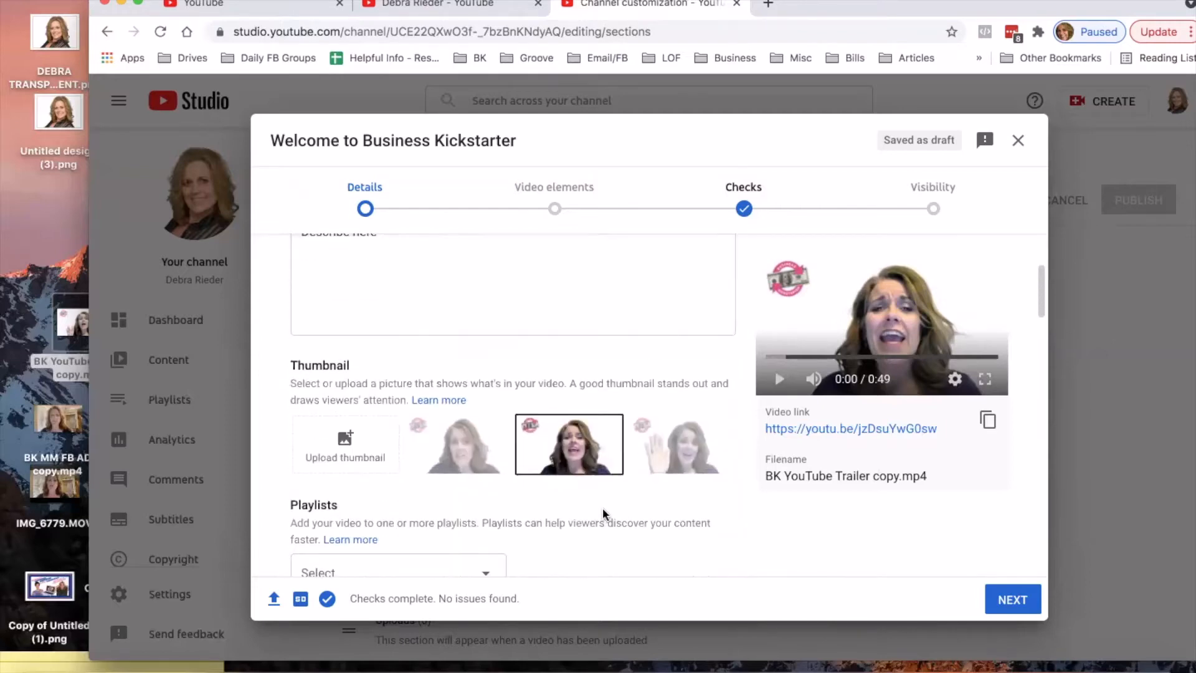
pyautogui.click(345, 441)
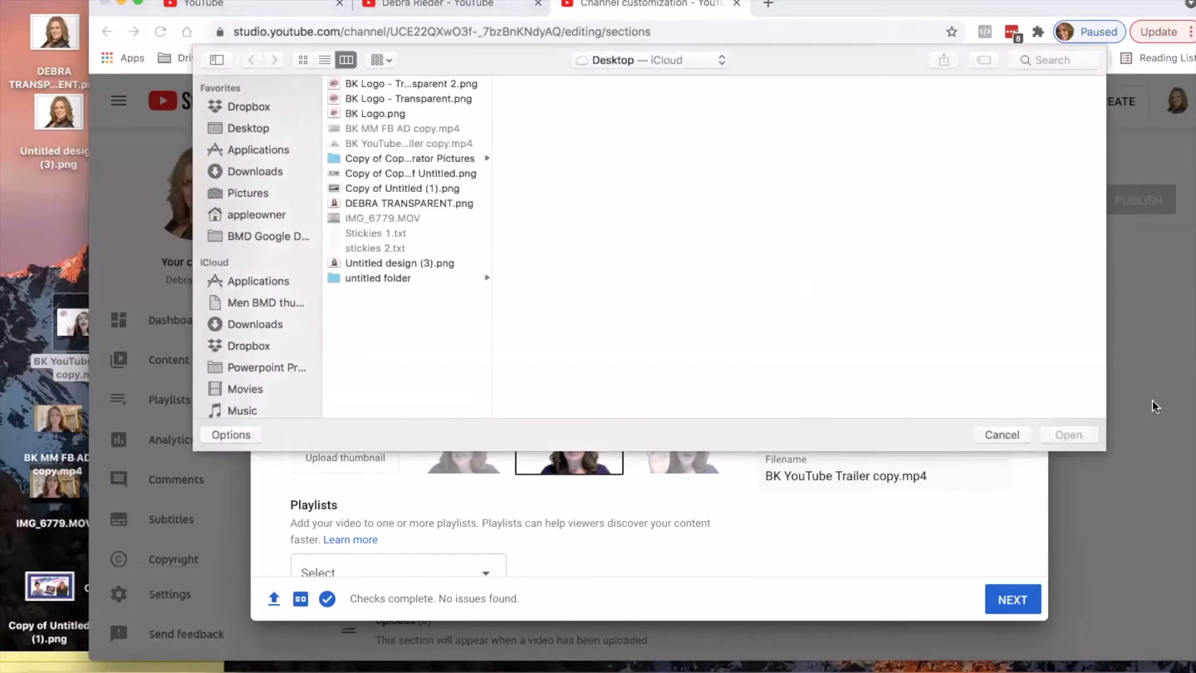
# Step: Cancel the macOS file-open dialog without choosing an image
pyautogui.click(1001, 434)
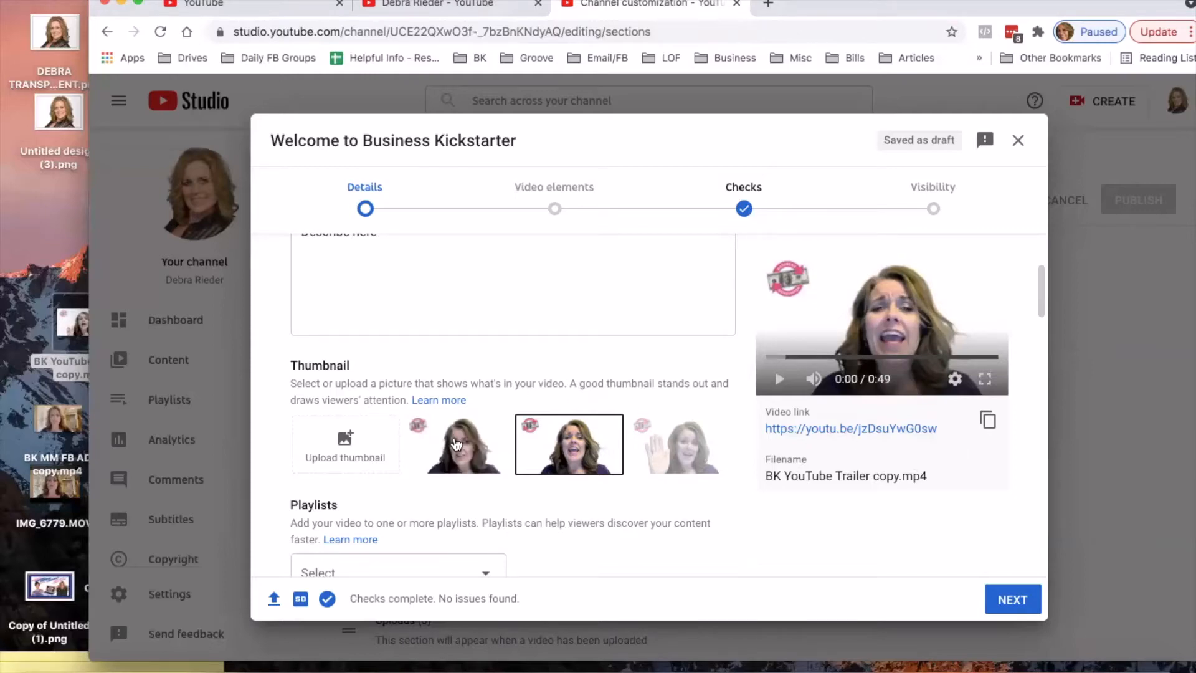
# Step: Choose the waving auto-generated frame as thumbnail and continue to Video elements
pyautogui.click(662, 457)
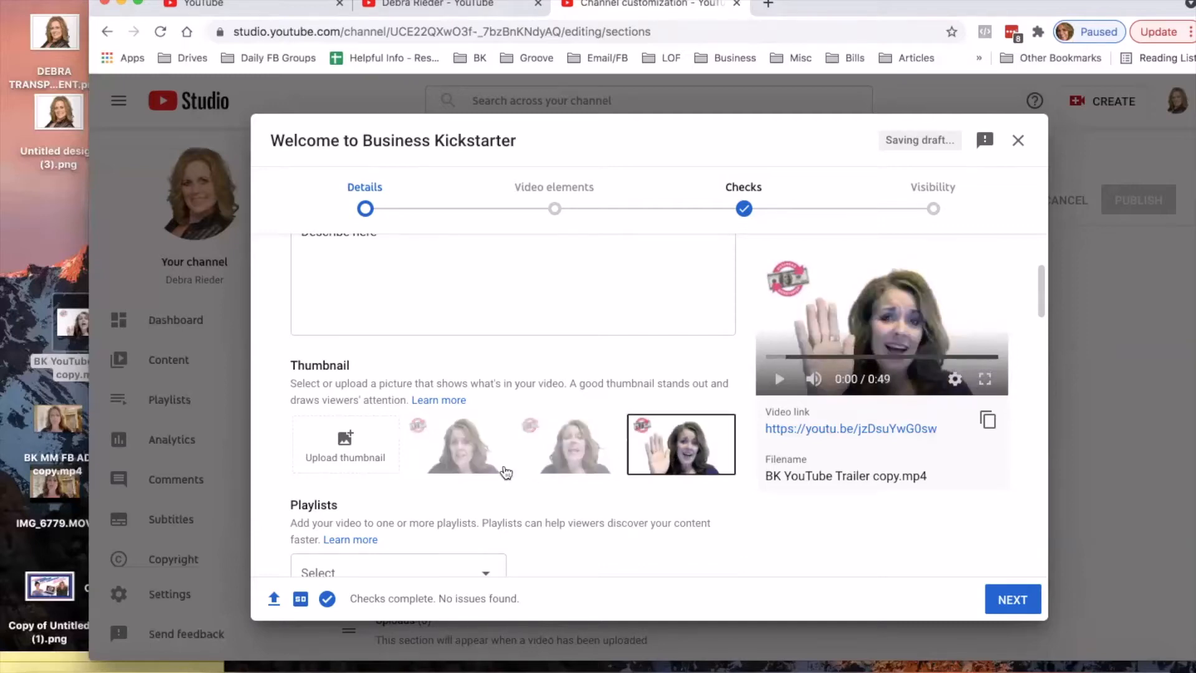
pyautogui.click(458, 444)
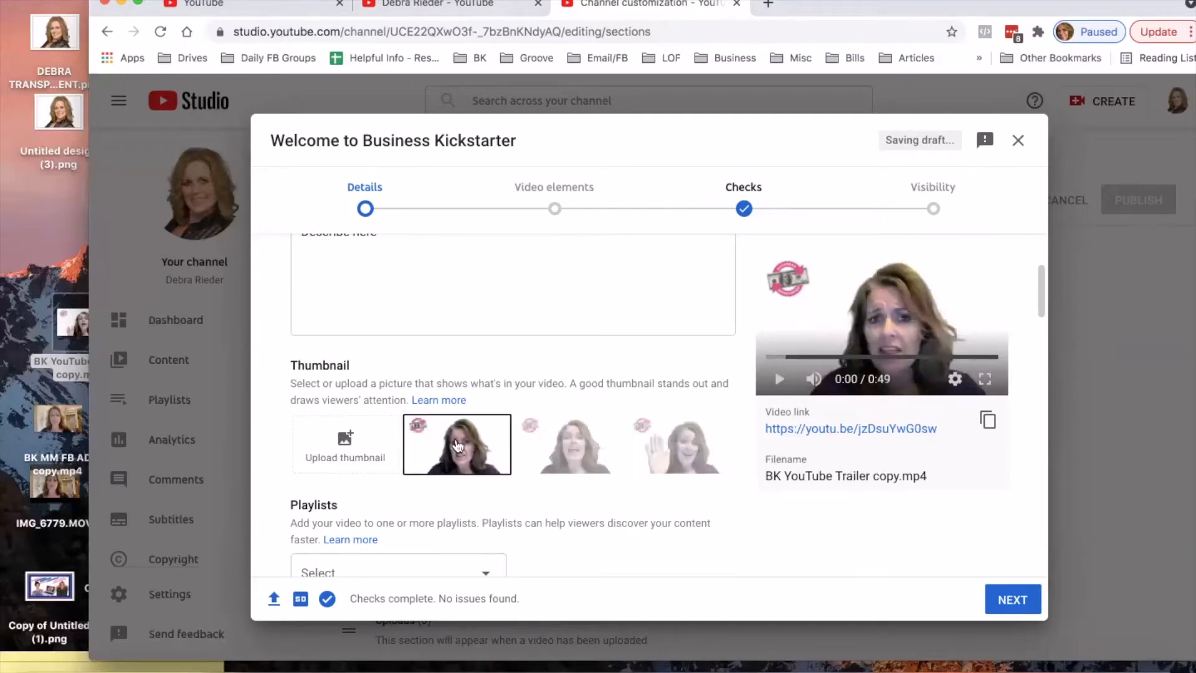
pyautogui.click(689, 468)
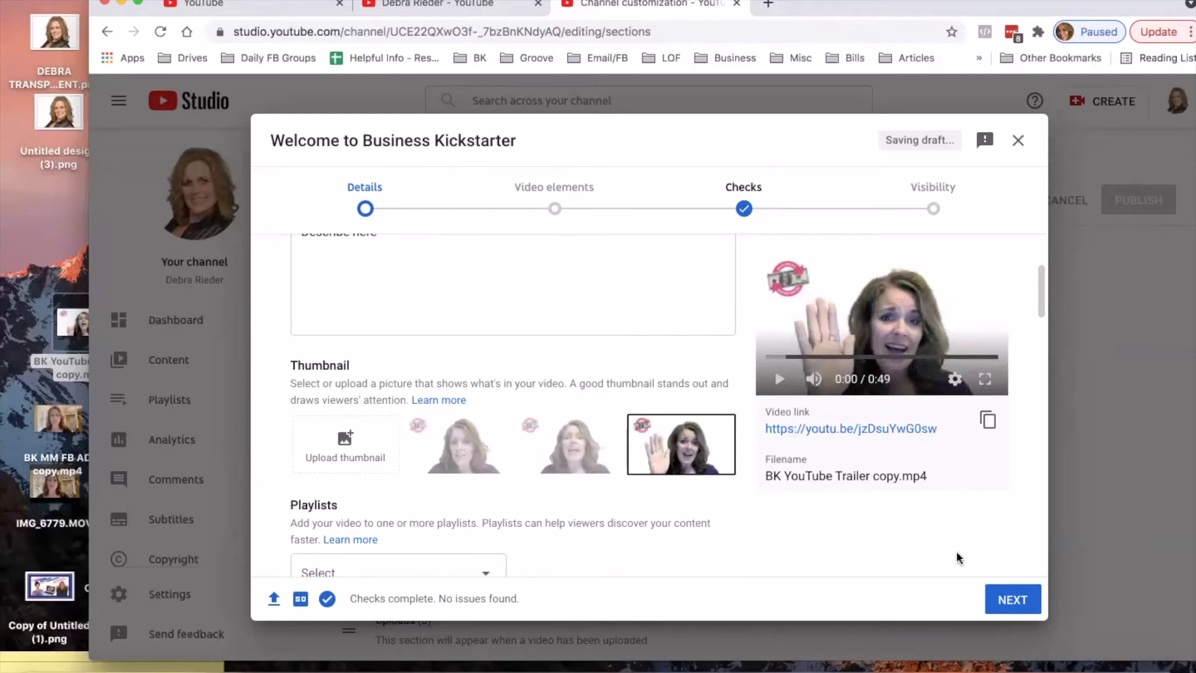
pyautogui.click(1011, 600)
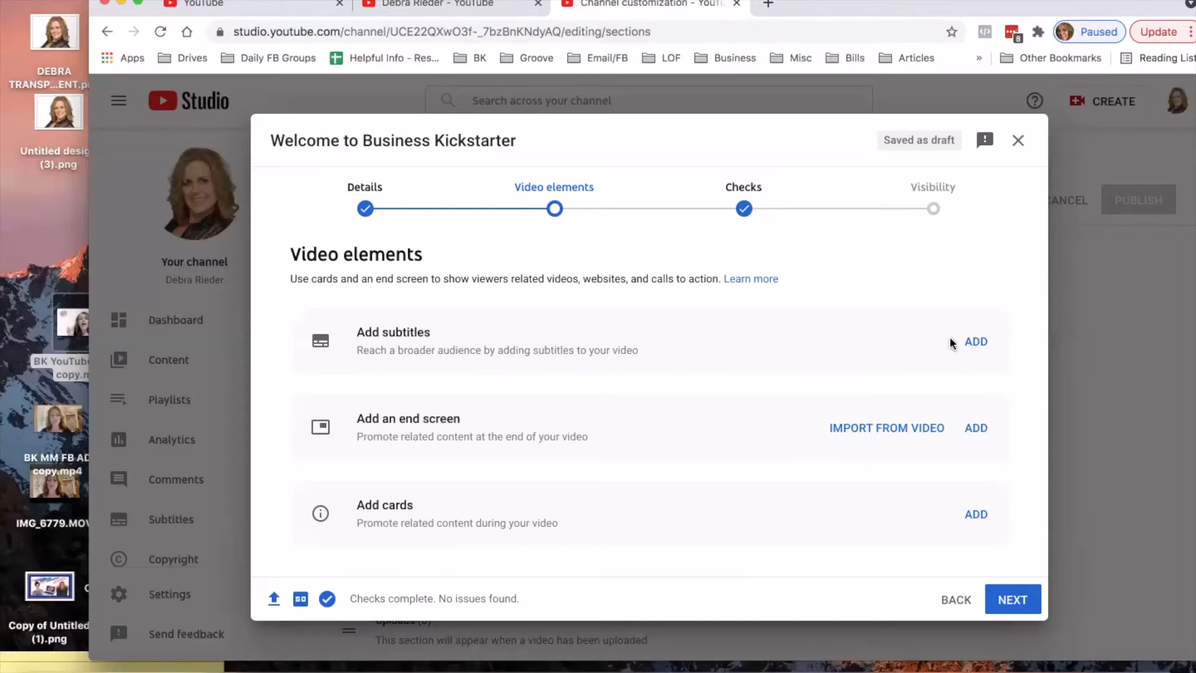
# Step: Start adding English (United States) subtitles from the Add subtitles option
pyautogui.click(976, 342)
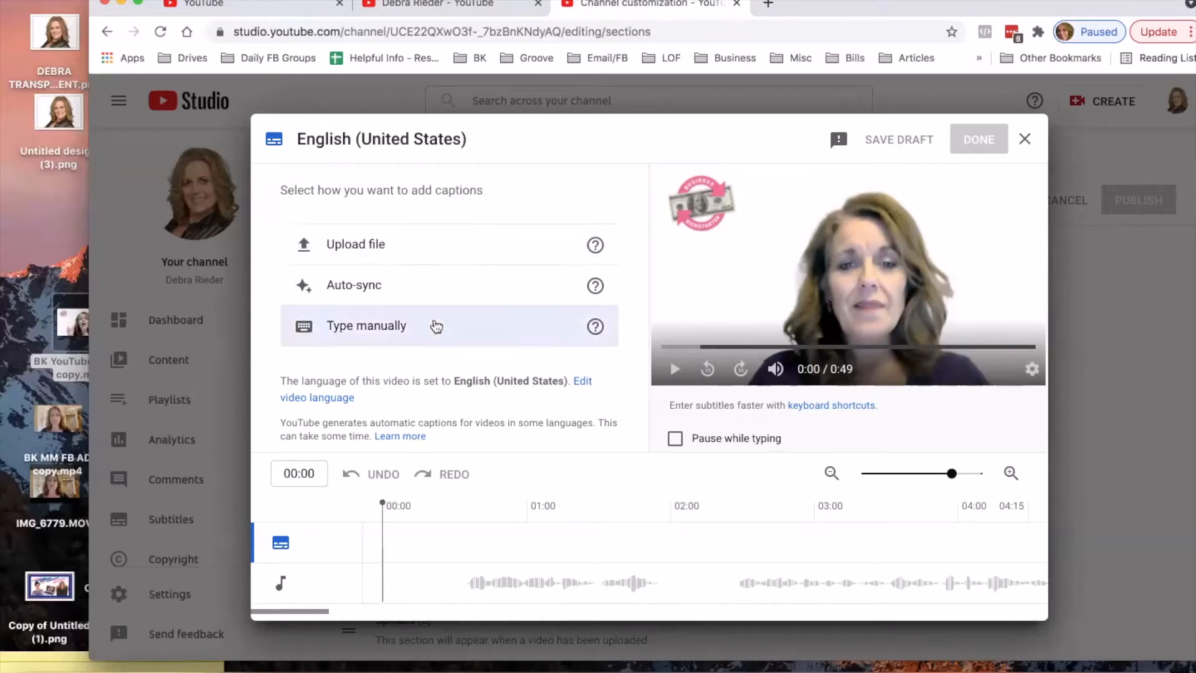
# Step: Close the subtitle editor without adding any captions
pyautogui.click(1023, 140)
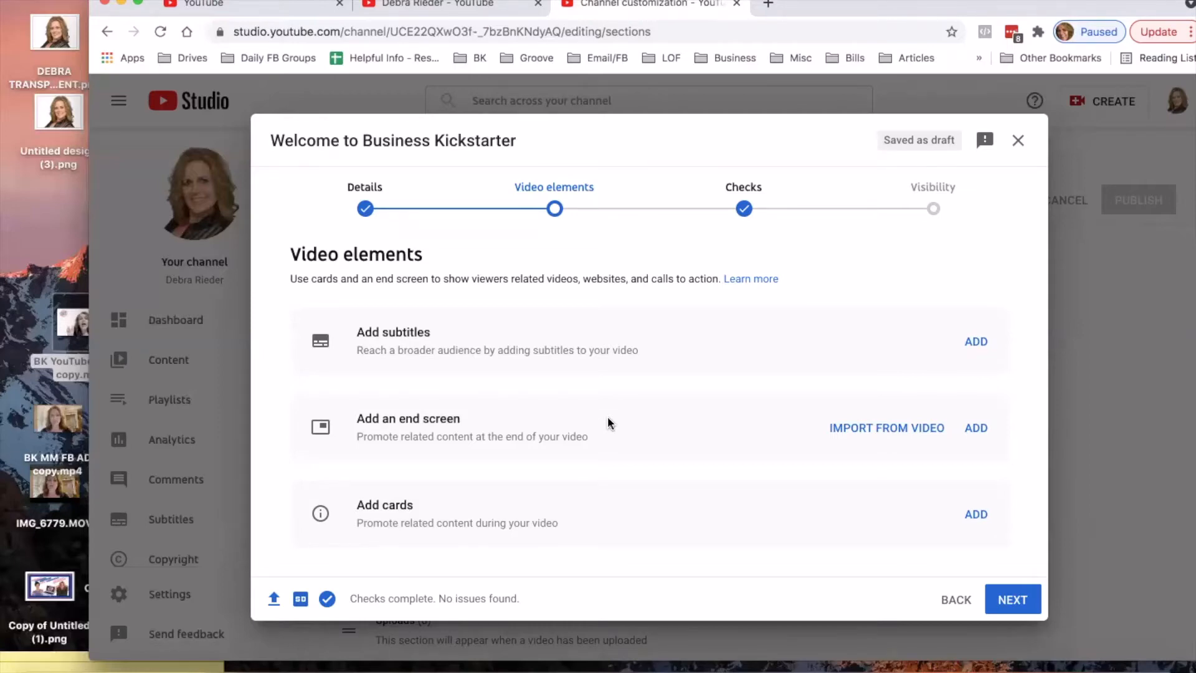
pyautogui.click(977, 428)
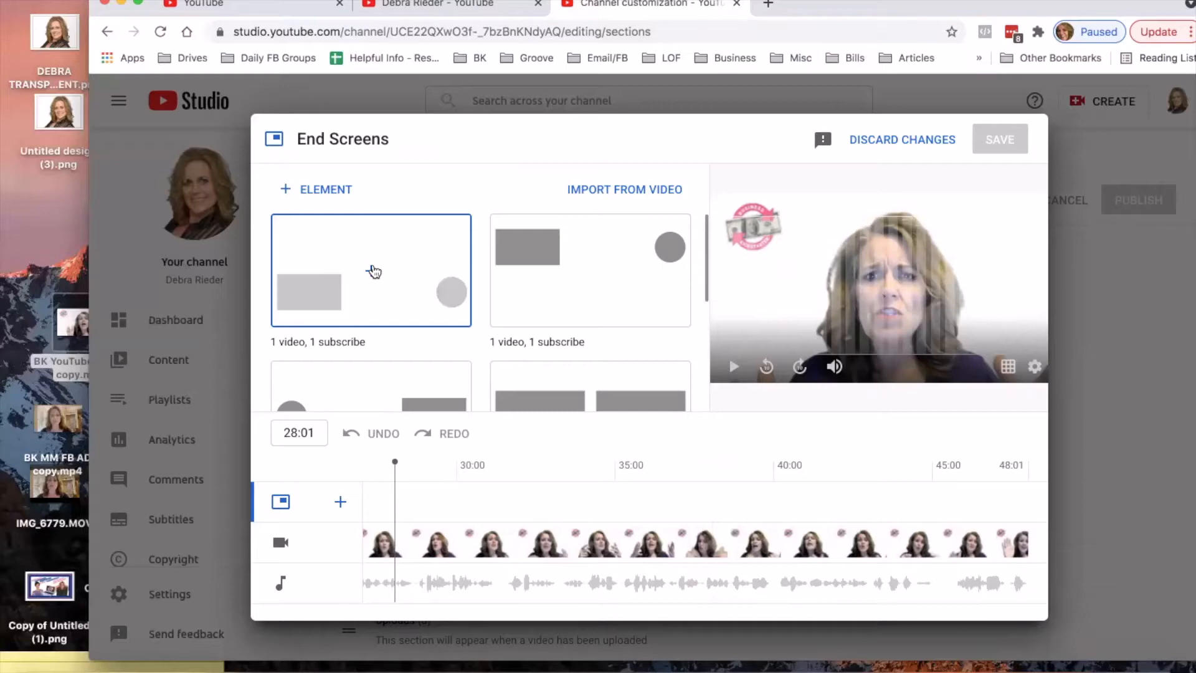
pyautogui.scroll(-2, 374, 271)
pyautogui.scroll(2, 374, 271)
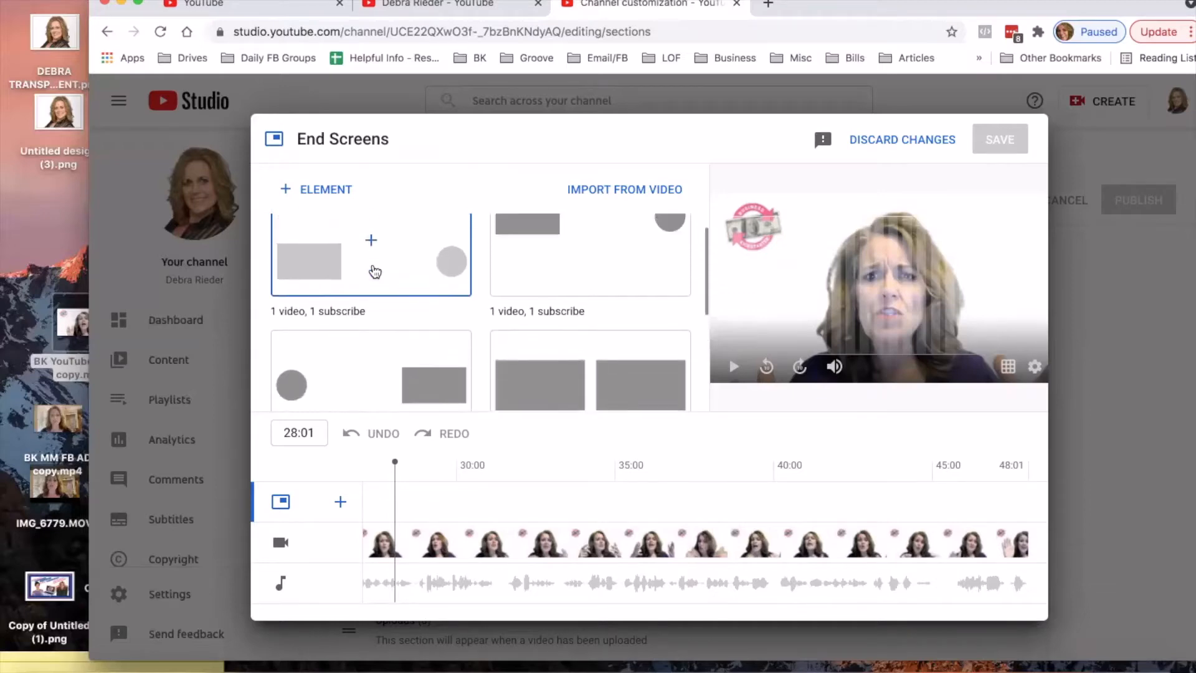
pyautogui.scroll(1, 374, 272)
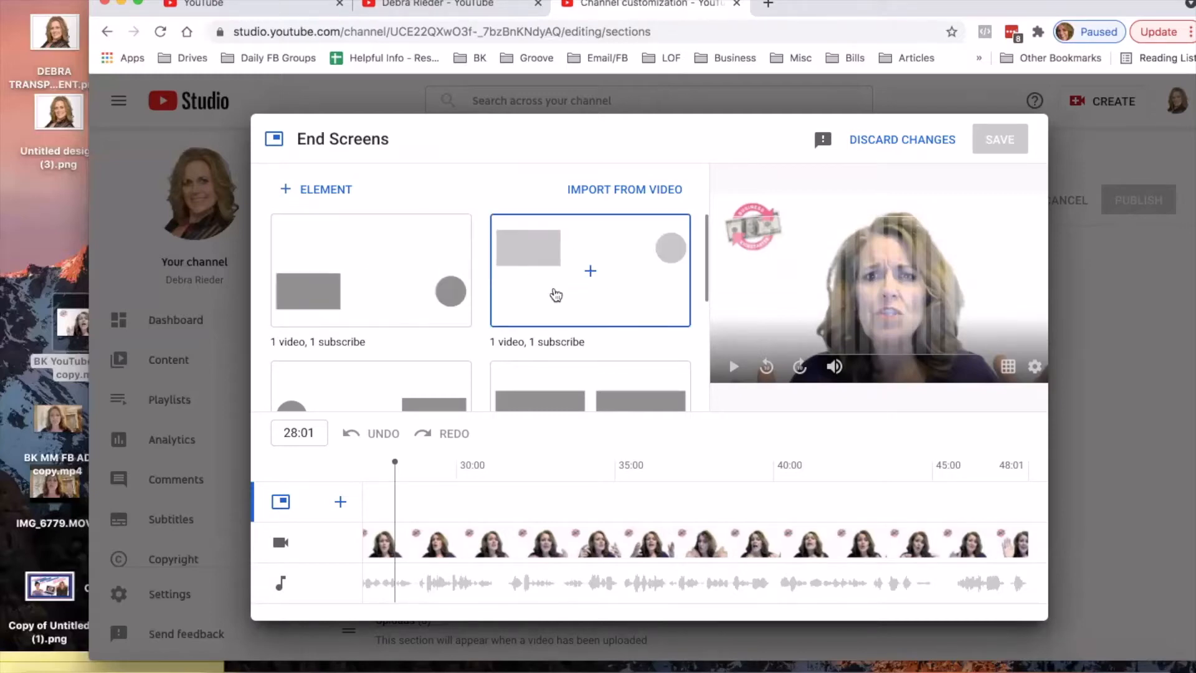
# Step: Apply the 1 video, 1 subscribe end-screen template, put subscribe top-right, and save
pyautogui.click(404, 293)
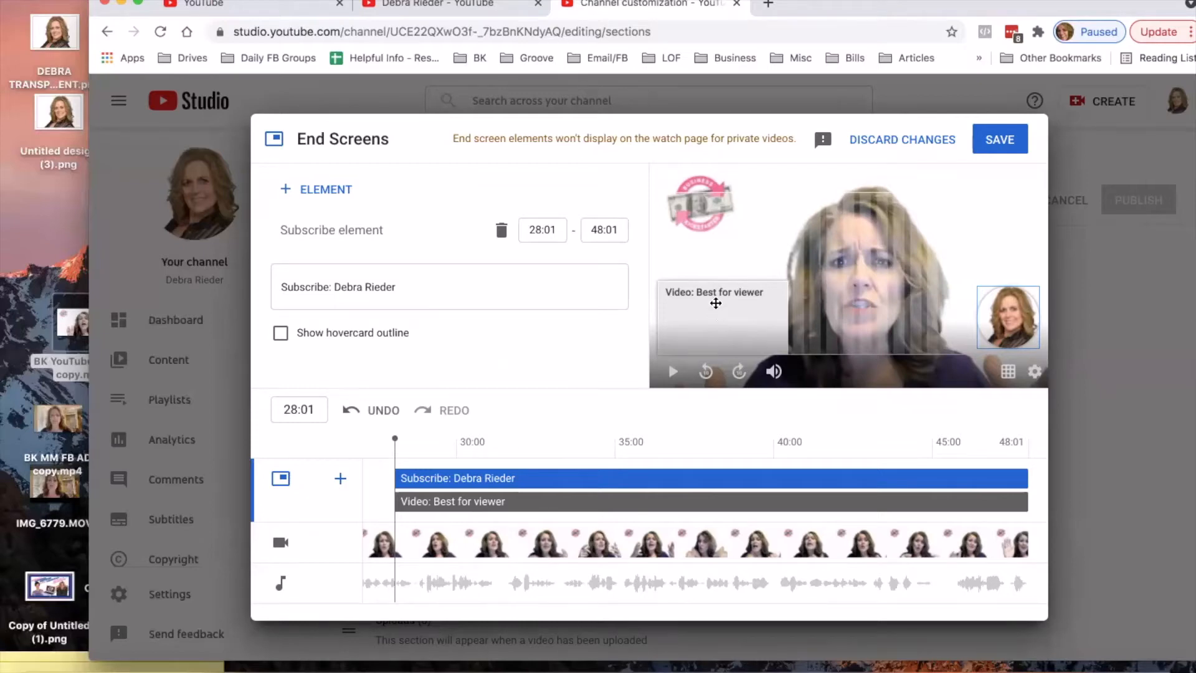
pyautogui.moveTo(716, 304); pyautogui.dragTo(678, 311)
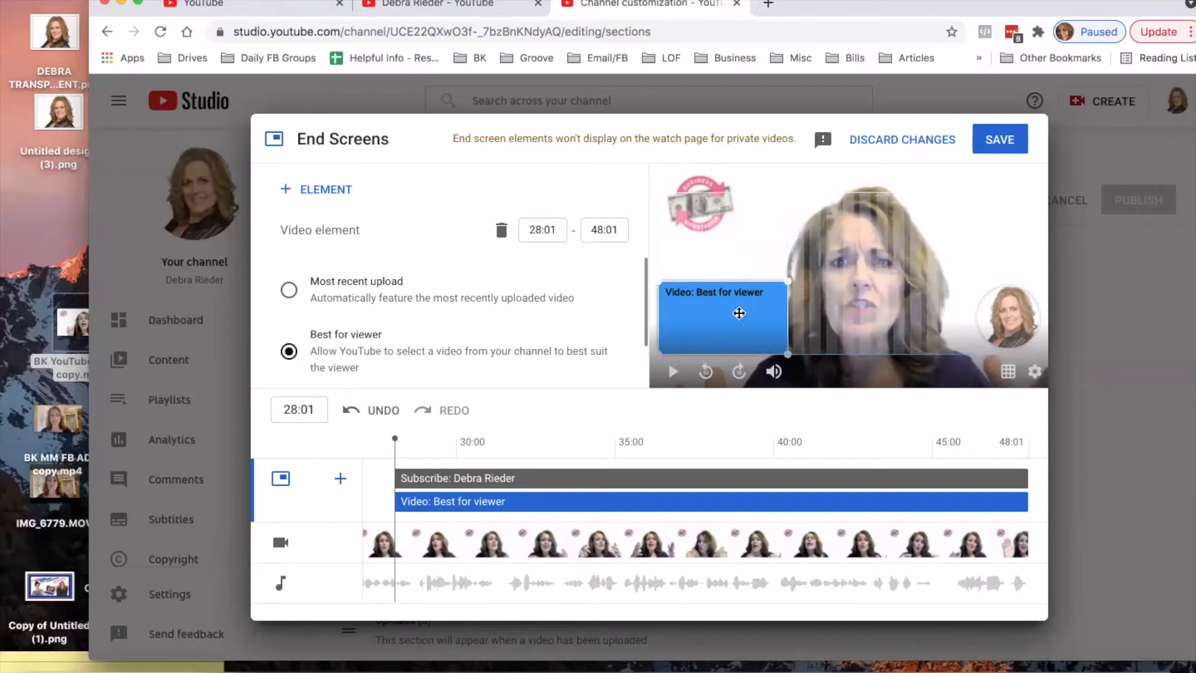
pyautogui.click(1005, 265)
pyautogui.moveTo(1005, 265); pyautogui.dragTo(1006, 195)
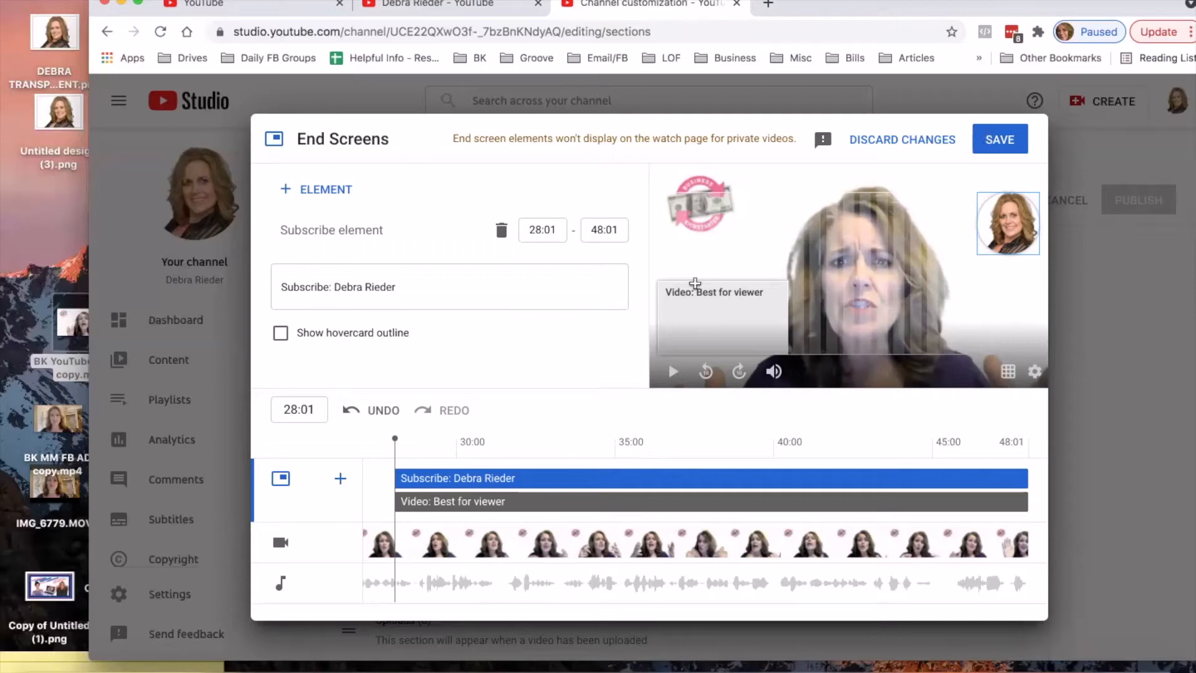
pyautogui.click(1003, 140)
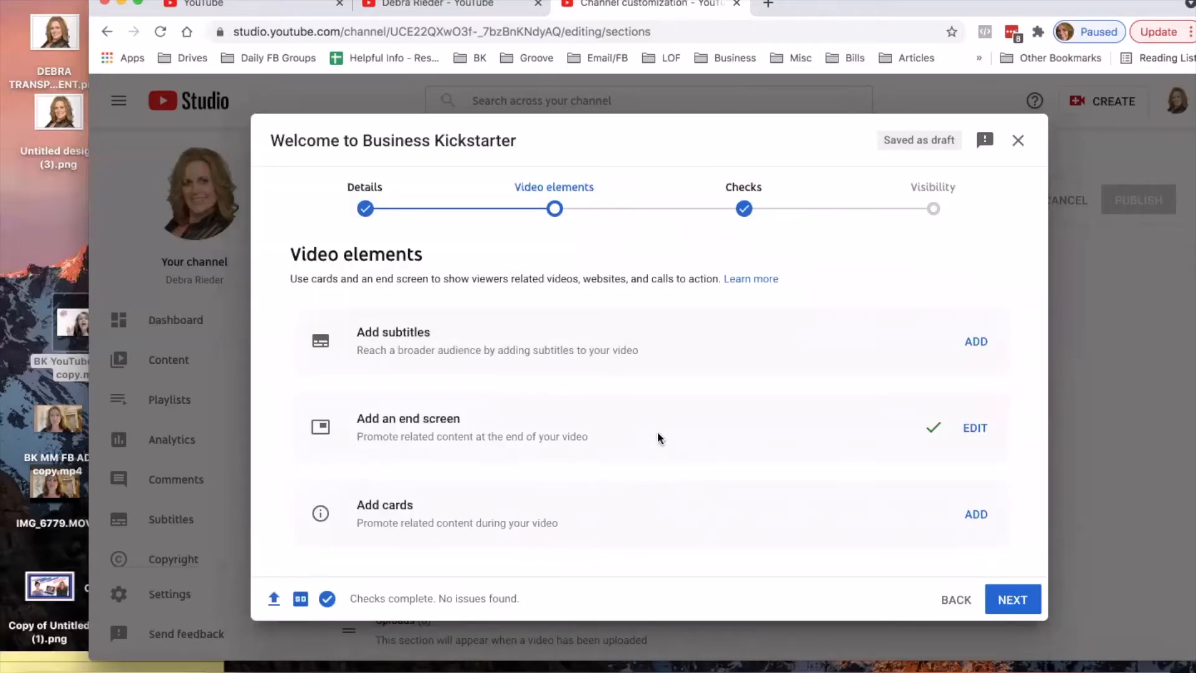
# Step: Start adding cards to the trailer from the Video elements step
pyautogui.click(975, 514)
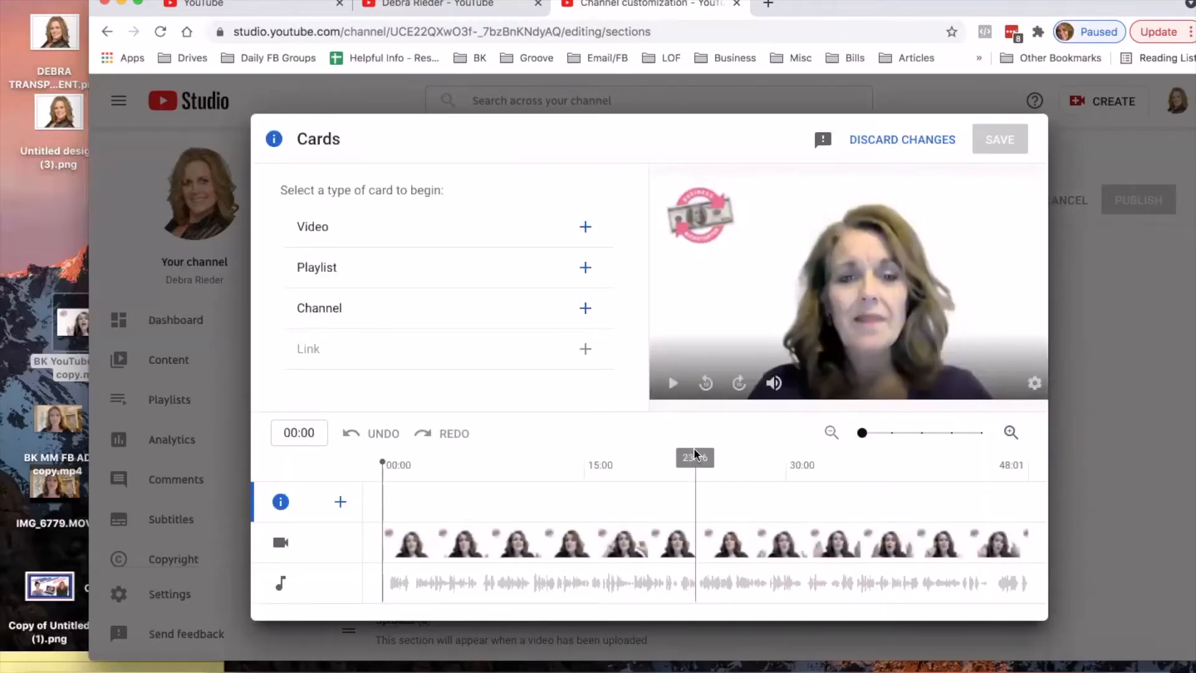
# Step: Preview the trailer at 10:09 and 24:18, then discard the cards without adding any
pyautogui.click(523, 466)
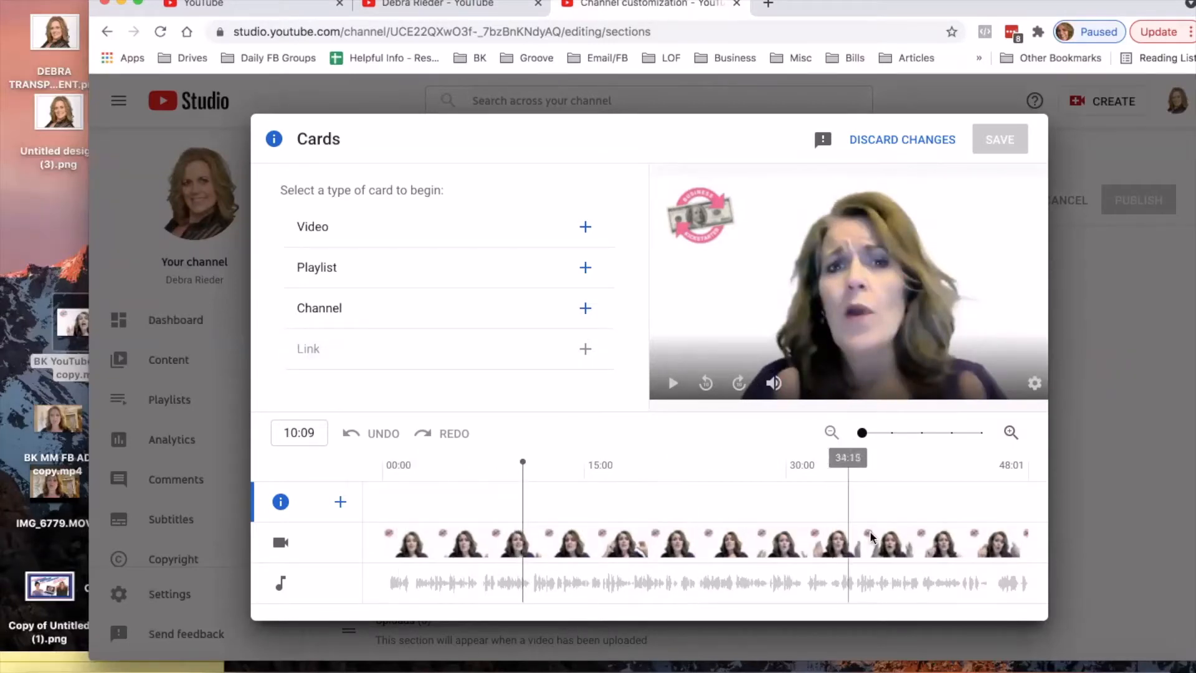
pyautogui.click(711, 496)
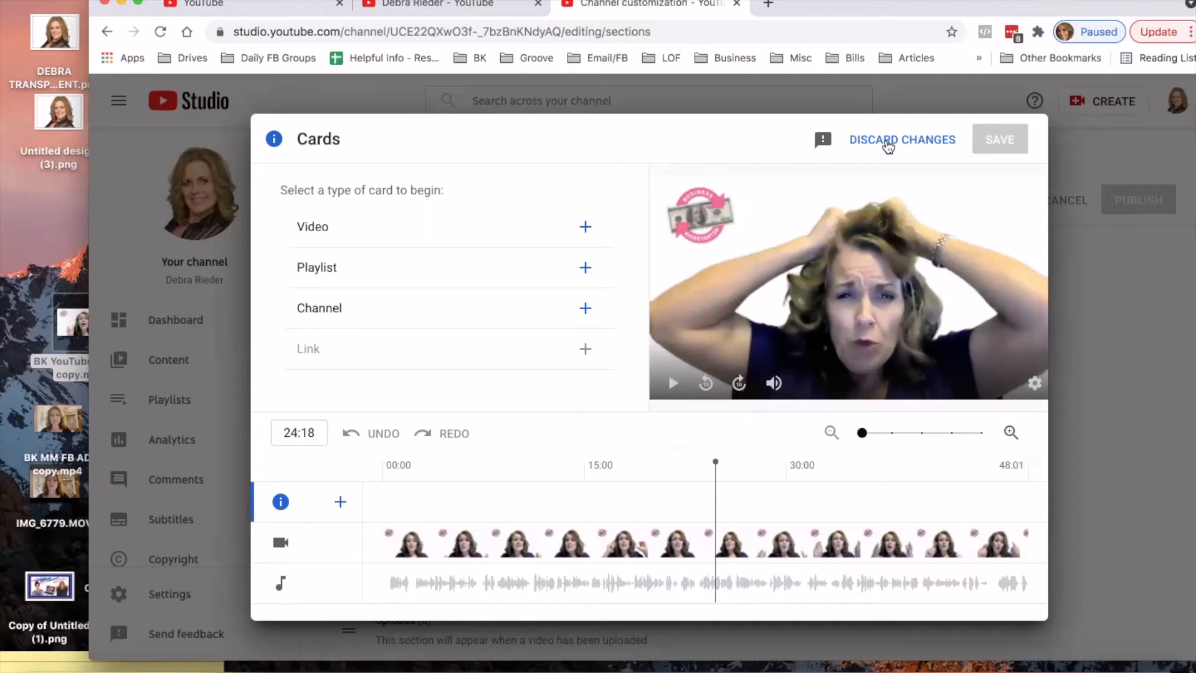
pyautogui.click(888, 146)
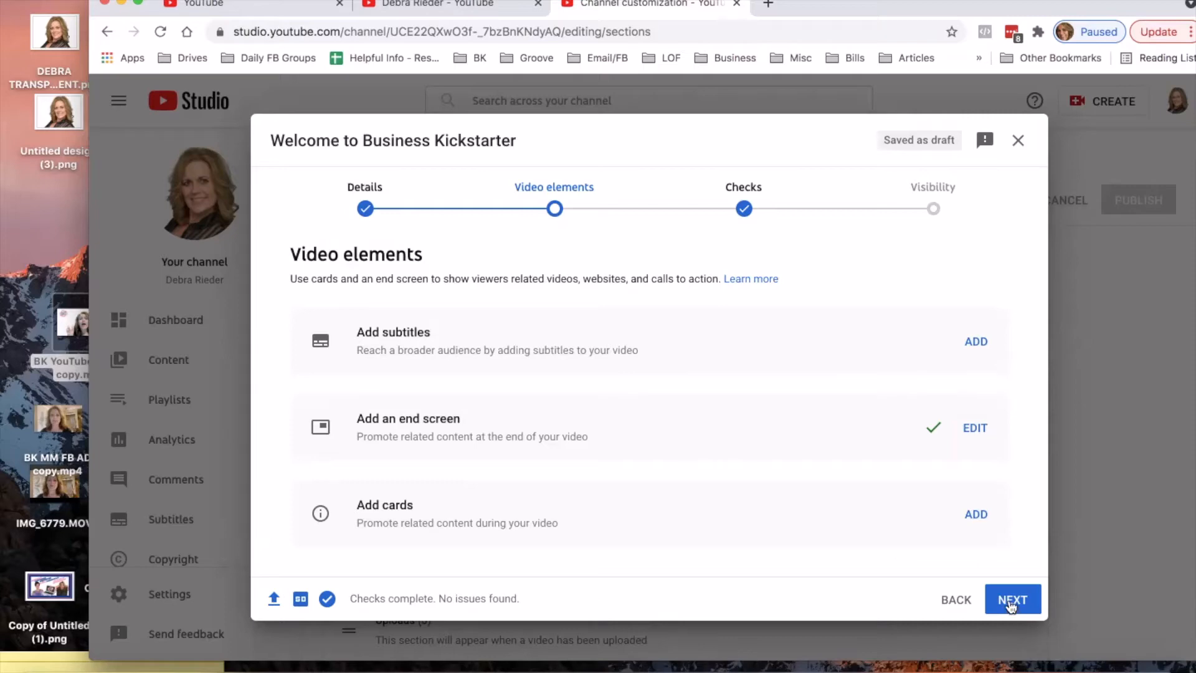
# Step: Advance the upload past Video elements and the copyright Checks to Visibility
pyautogui.click(1012, 603)
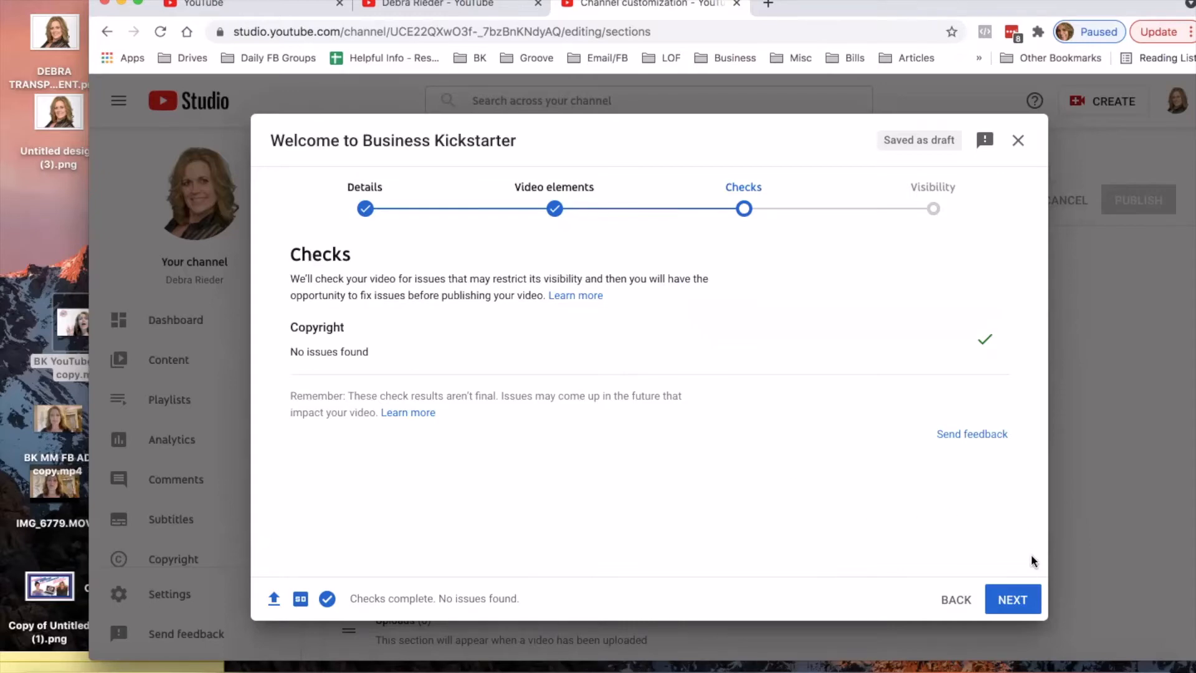
pyautogui.click(1021, 601)
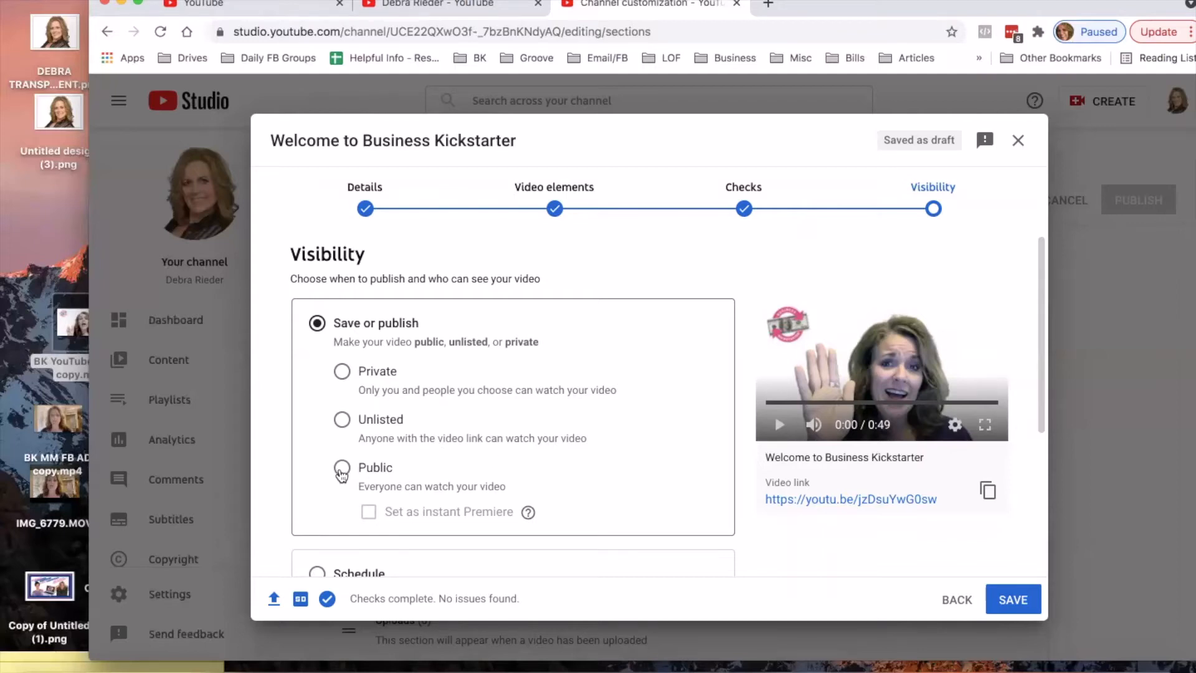
# Step: Set the trailer's visibility to Public under Save or publish
pyautogui.click(342, 473)
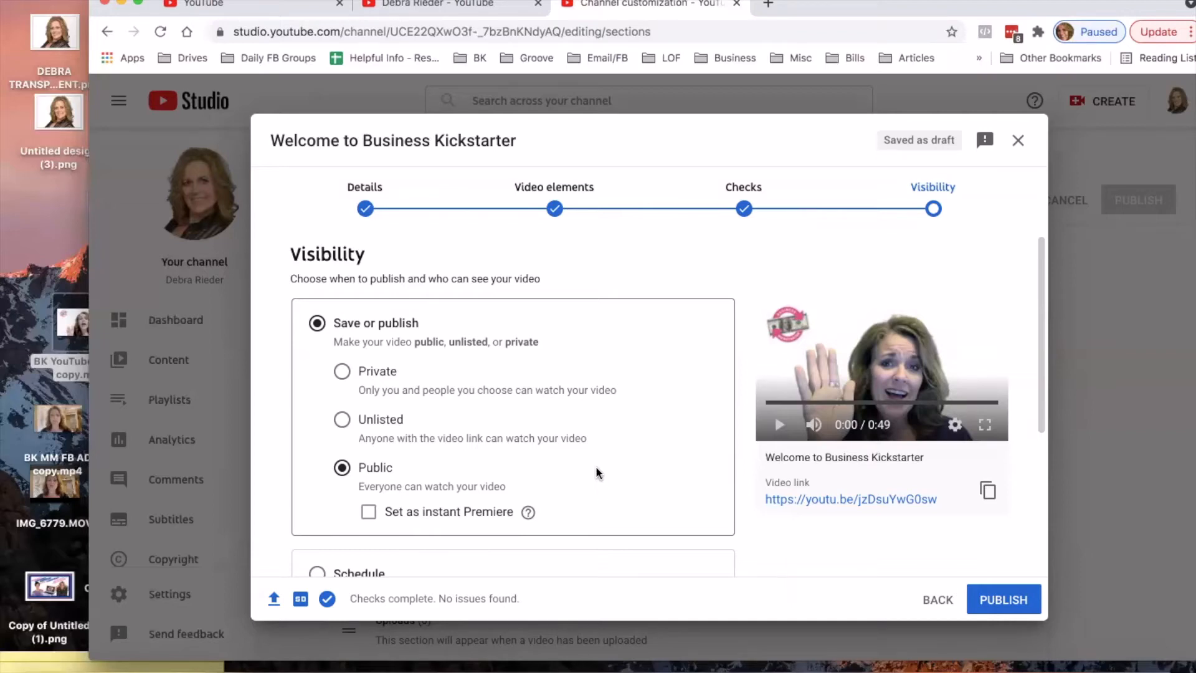
pyautogui.scroll(-4, 597, 474)
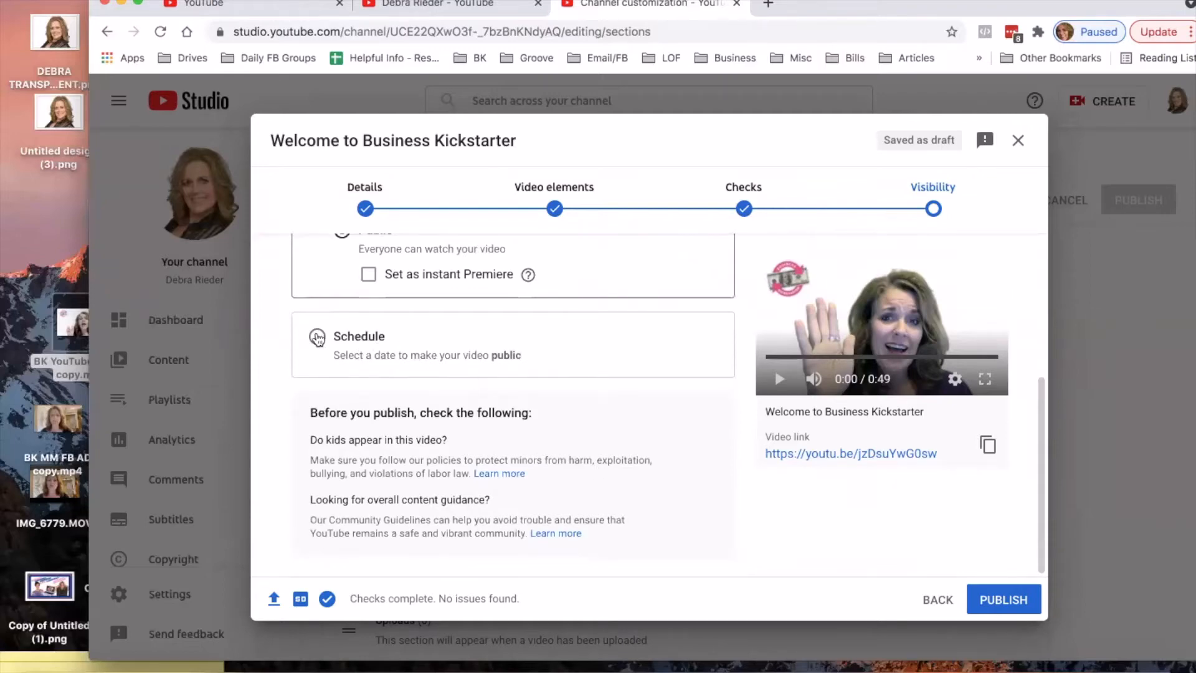
# Step: Choose Schedule, keep Jun 30, 2021 at 12:00 AM, and confirm the scheduled publish
pyautogui.click(317, 338)
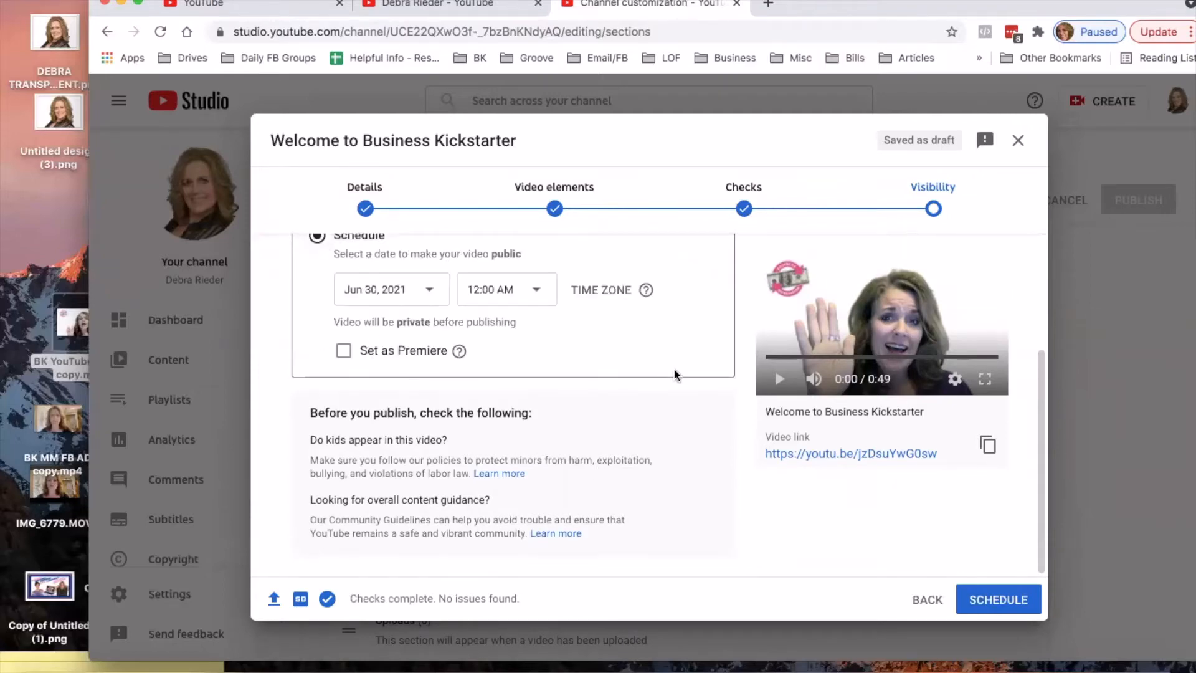
pyautogui.scroll(1, 675, 375)
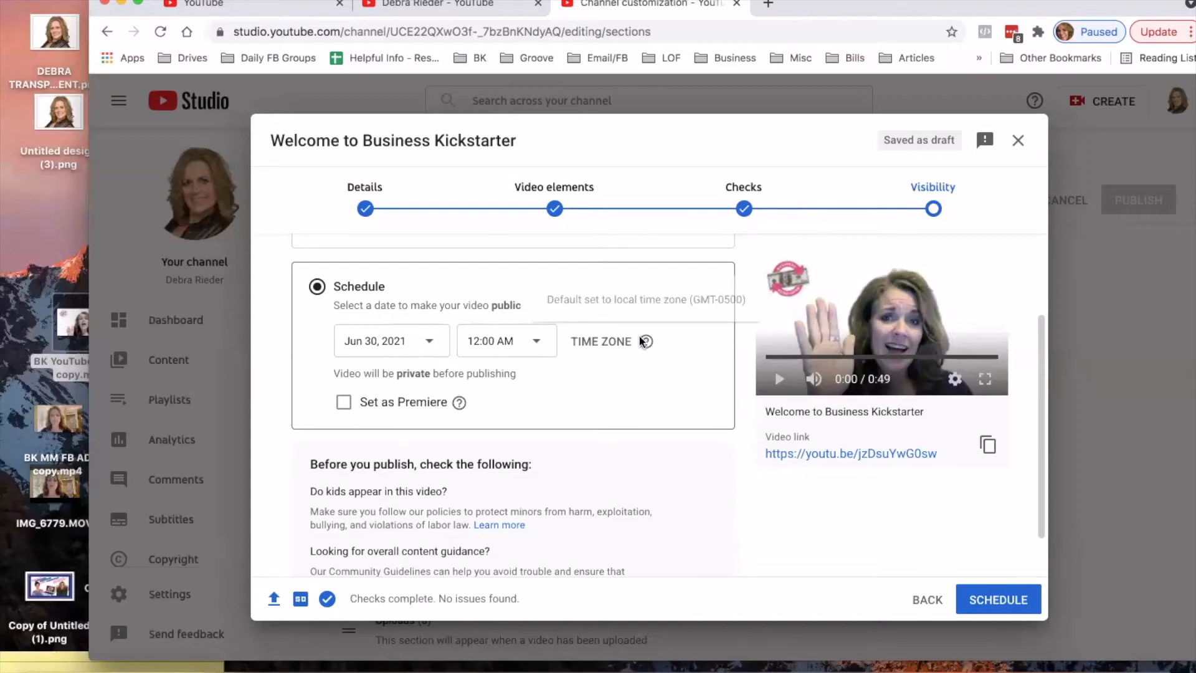
pyautogui.scroll(-2, 633, 499)
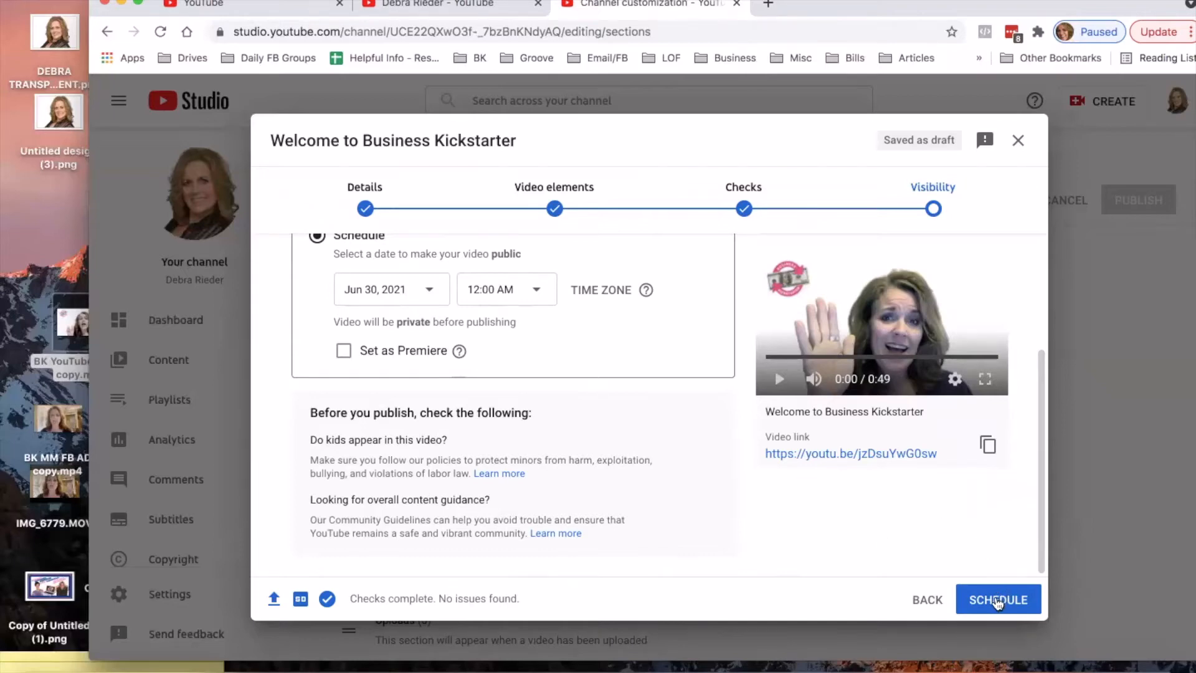
pyautogui.click(998, 602)
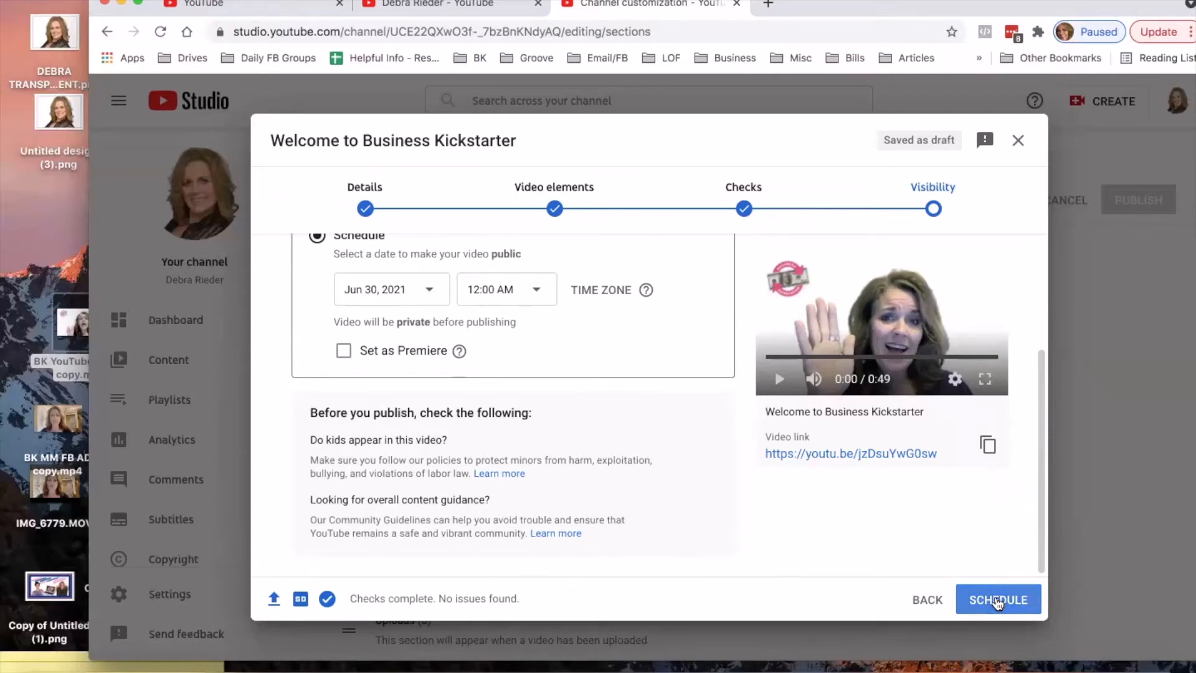
# Step: Confirm the schedule to close the upload dialog, then browse and dismiss the Layout section types
pyautogui.click(998, 601)
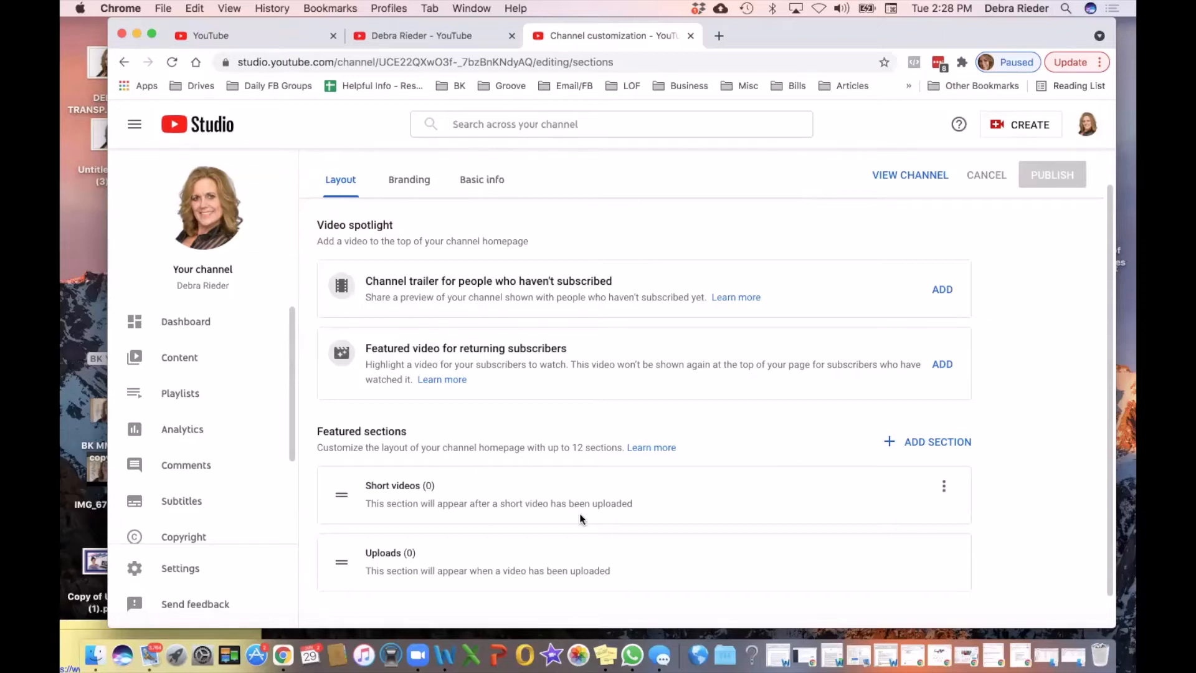
pyautogui.scroll(-1, 580, 516)
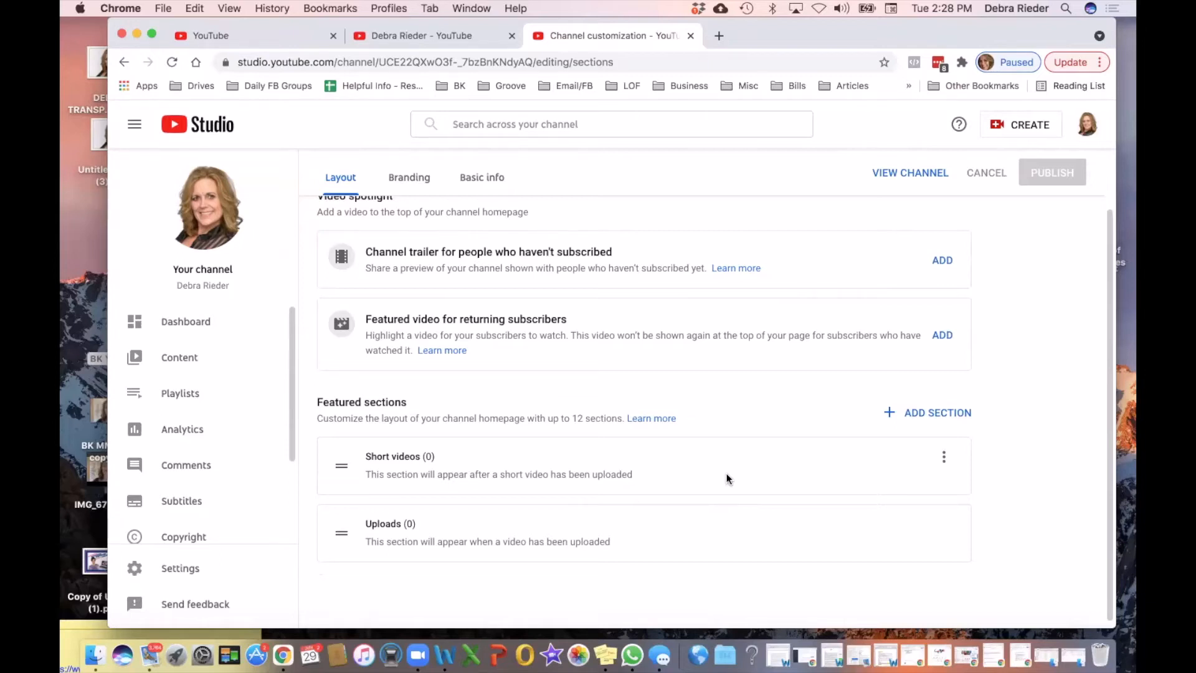
pyautogui.click(890, 411)
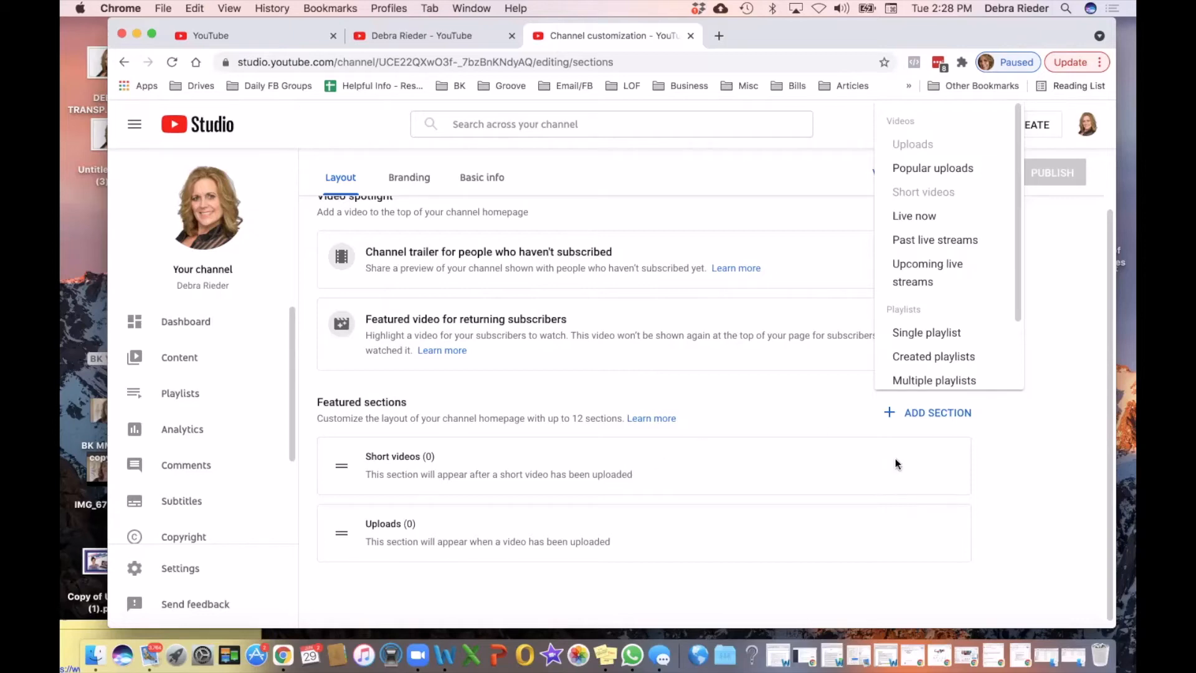
pyautogui.click(399, 180)
# Step: On Branding, try Copy of Copy of Untitled.png as the banner and dismiss the too-small error
pyautogui.click(399, 179)
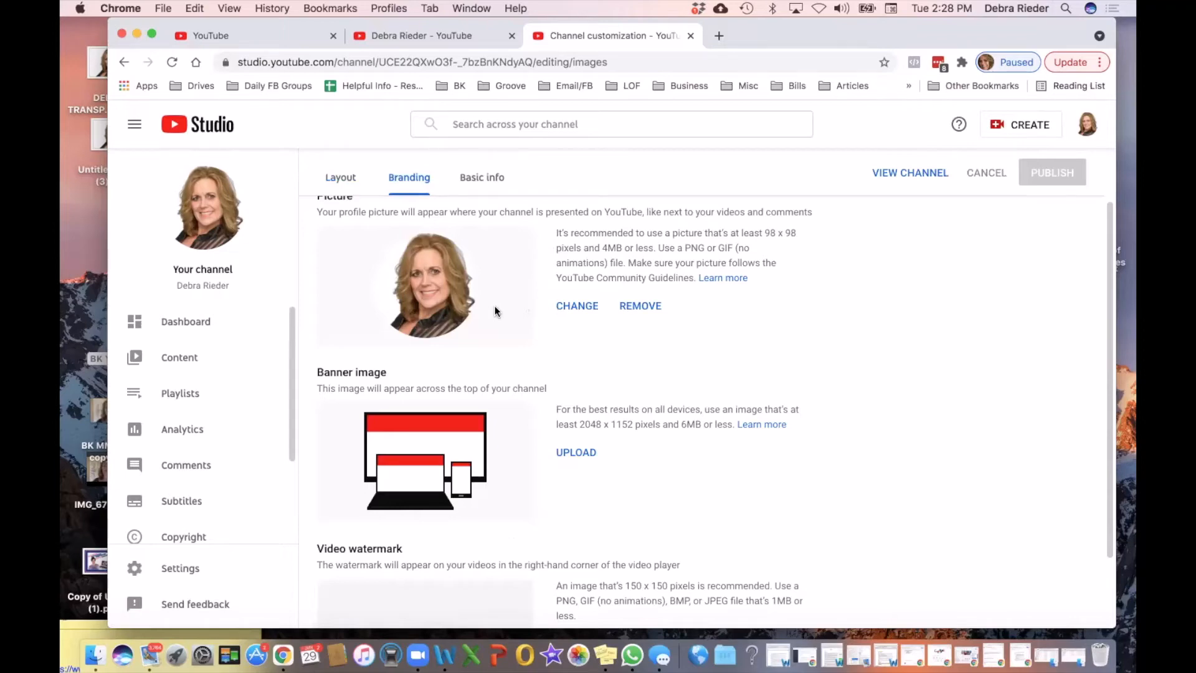
pyautogui.scroll(2, 600, 390)
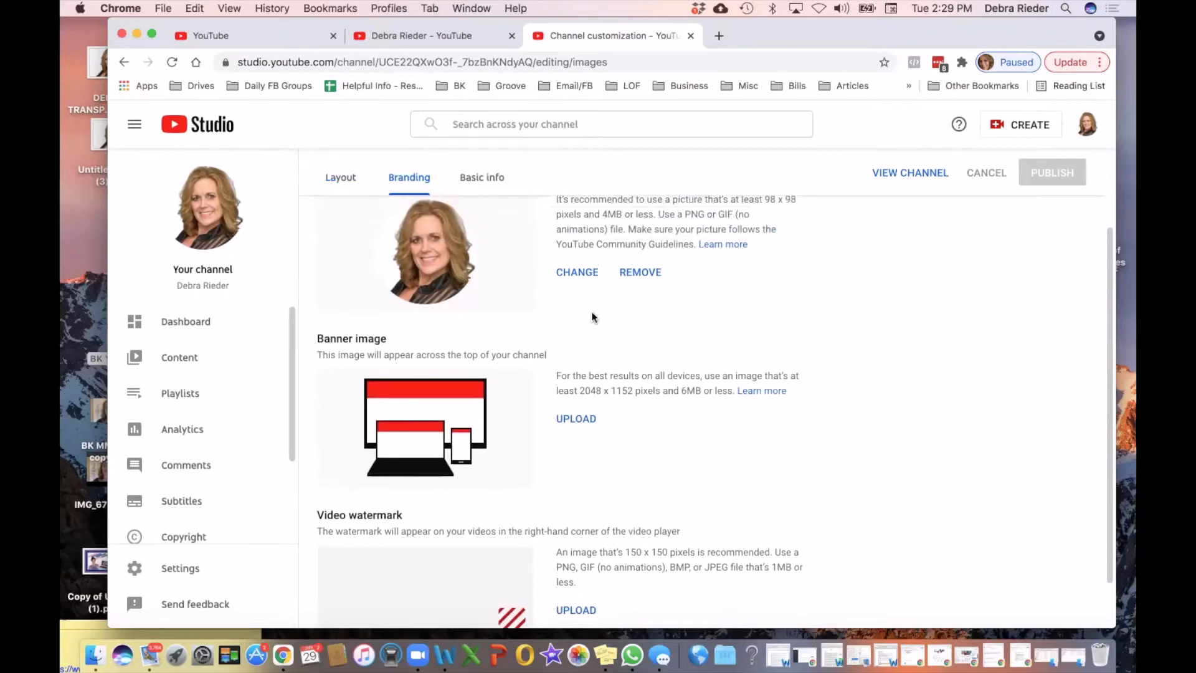
pyautogui.click(578, 417)
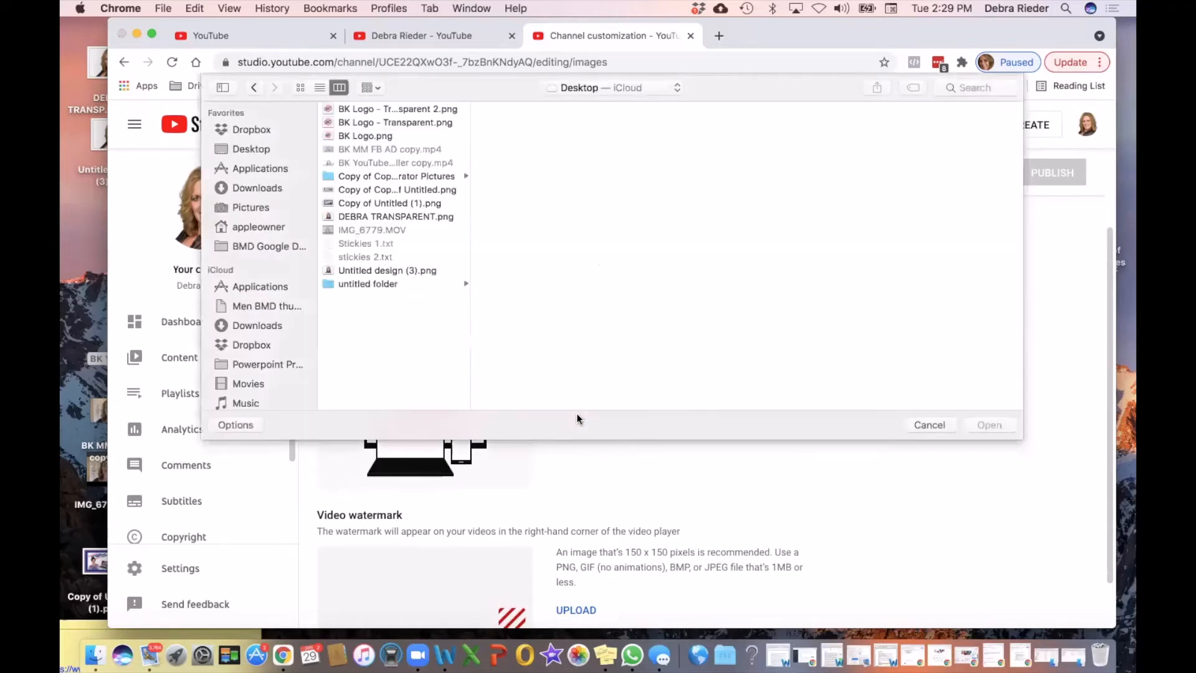
pyautogui.click(366, 190)
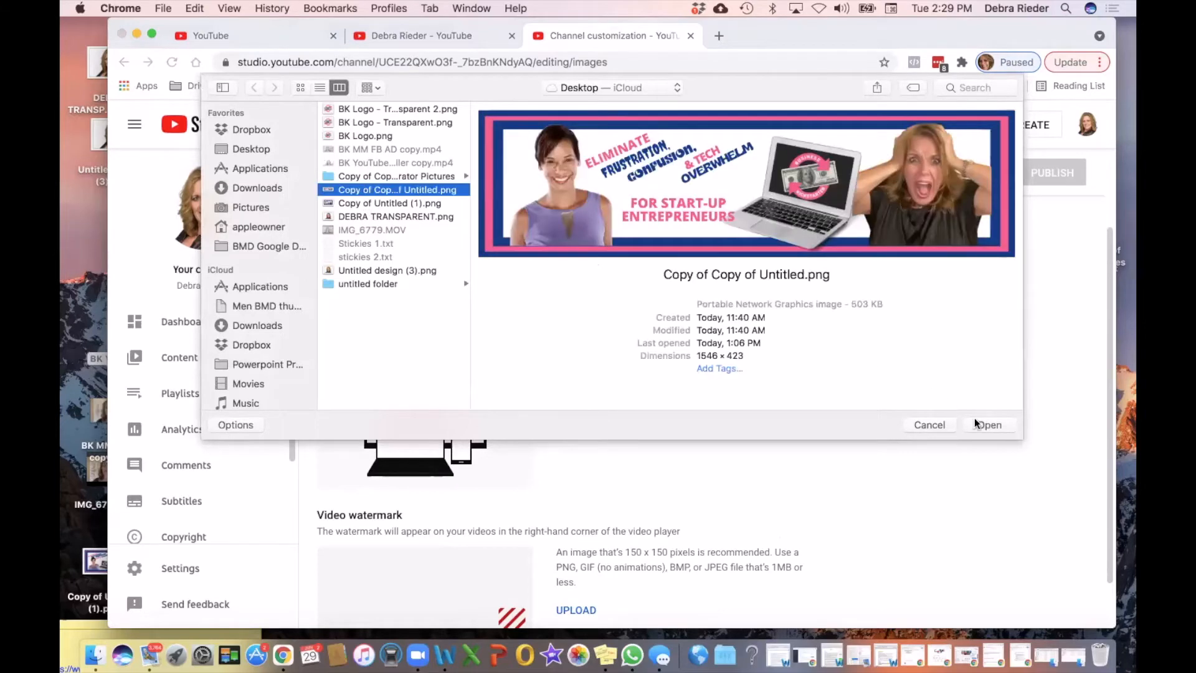
pyautogui.click(990, 425)
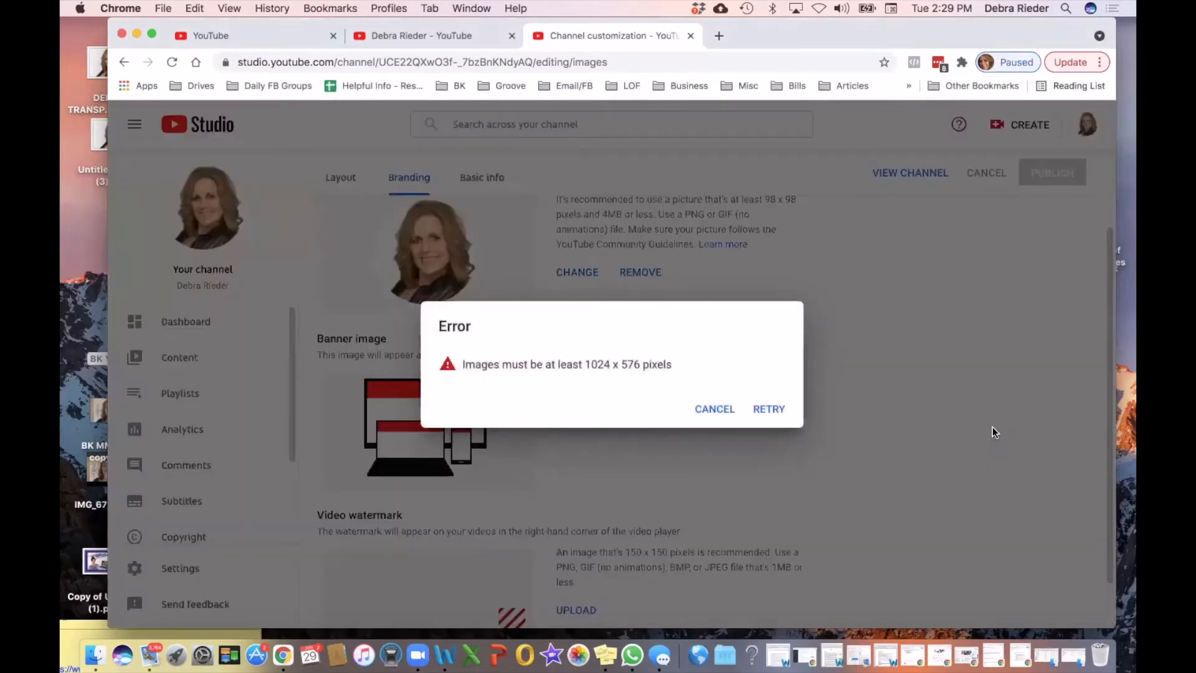
pyautogui.click(714, 411)
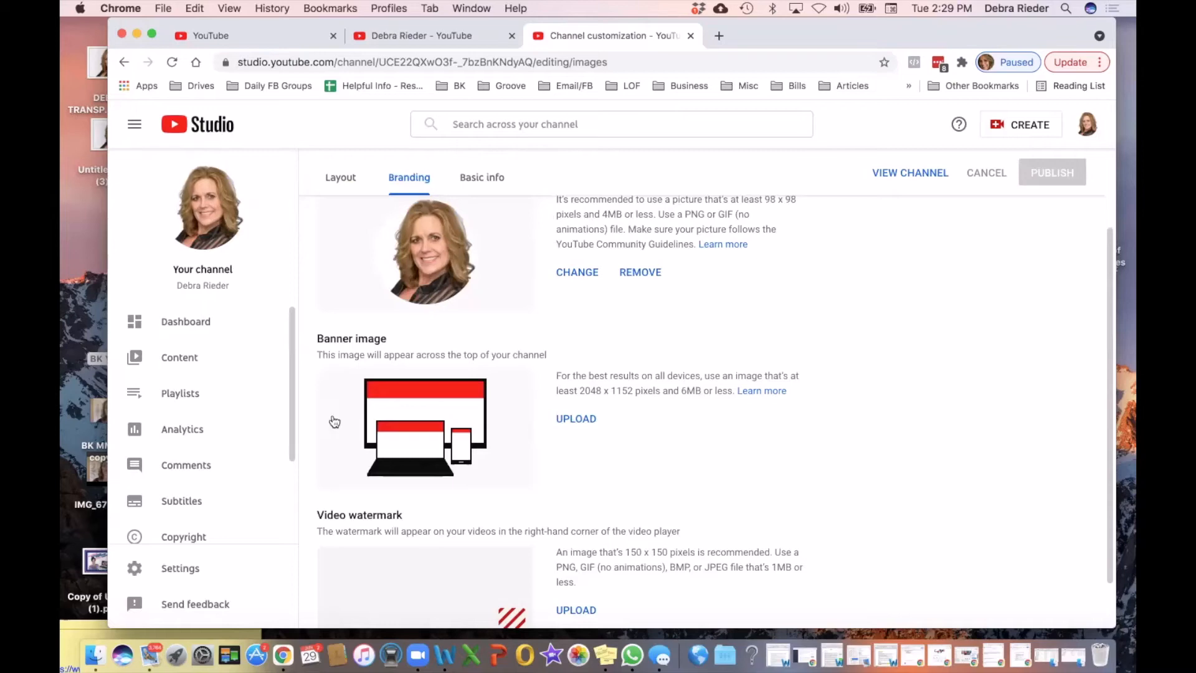
# Step: Upload Copy of Untitled (1).png as the banner and accept its suggested crop
pyautogui.click(576, 421)
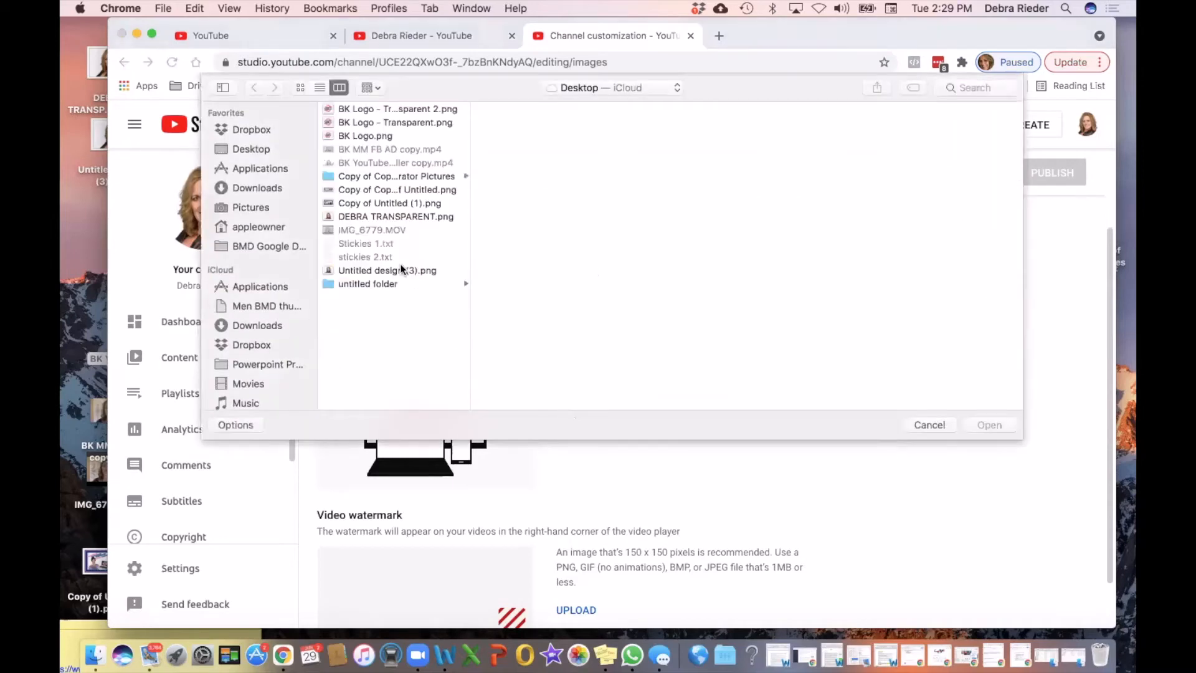
pyautogui.click(353, 205)
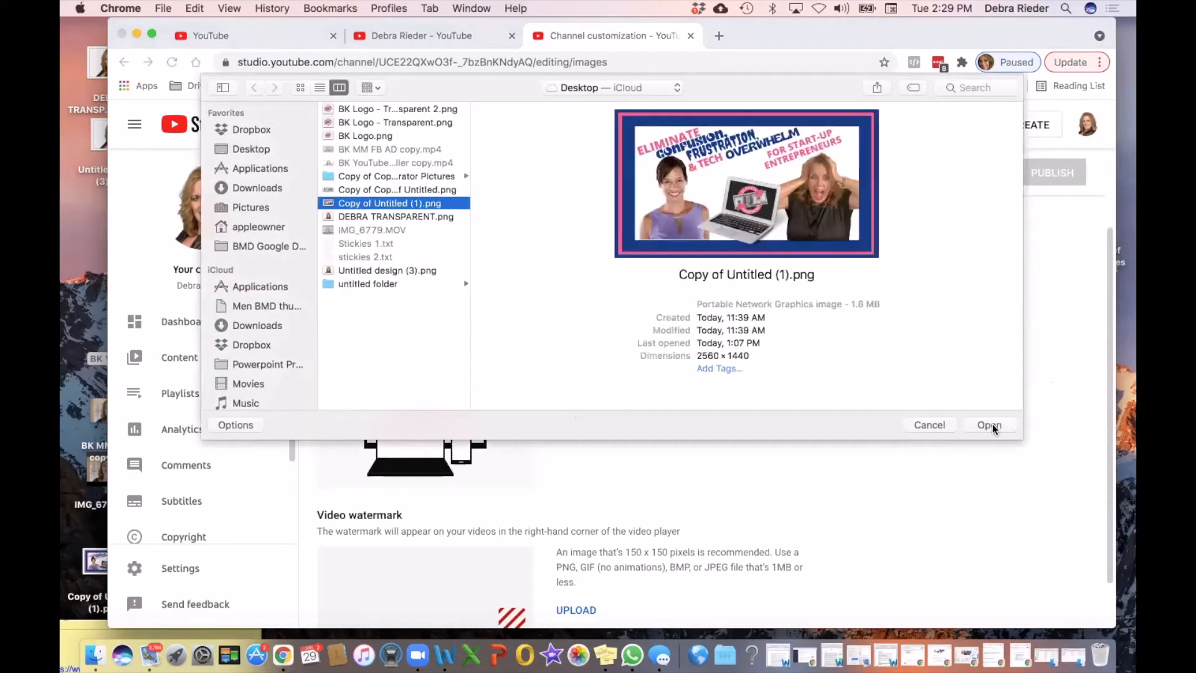
pyautogui.click(991, 425)
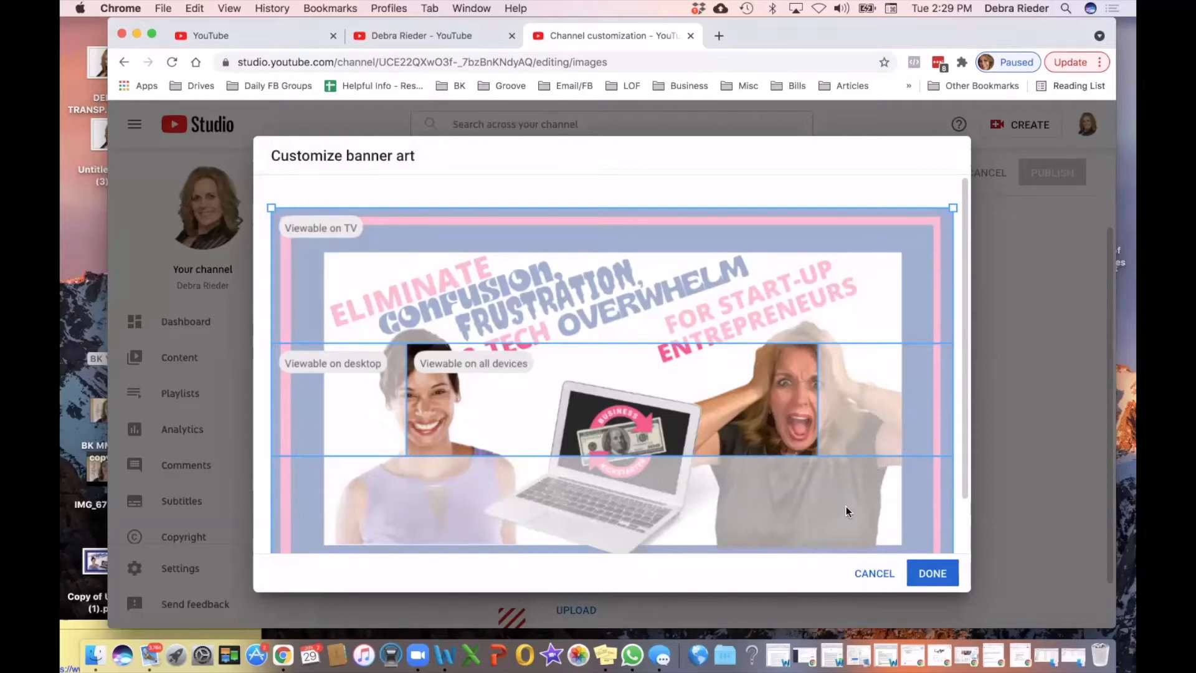
pyautogui.click(925, 574)
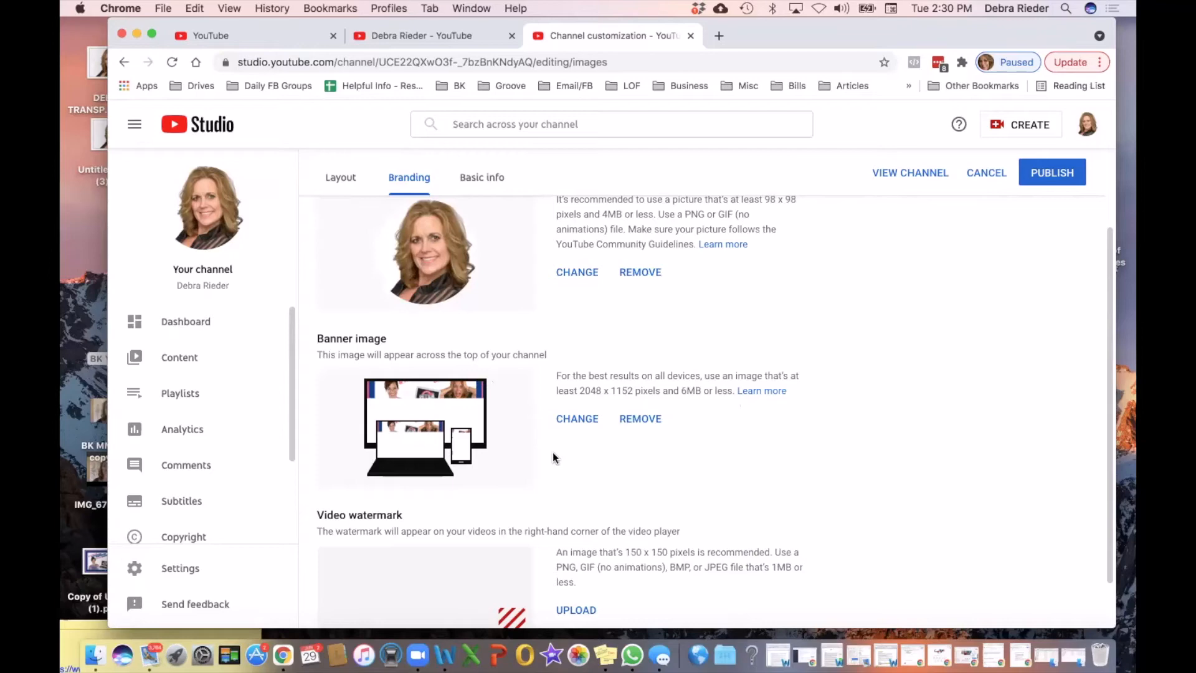
# Step: Upload BK Logo - Transparent.png as the video watermark
pyautogui.scroll(-2, 626, 460)
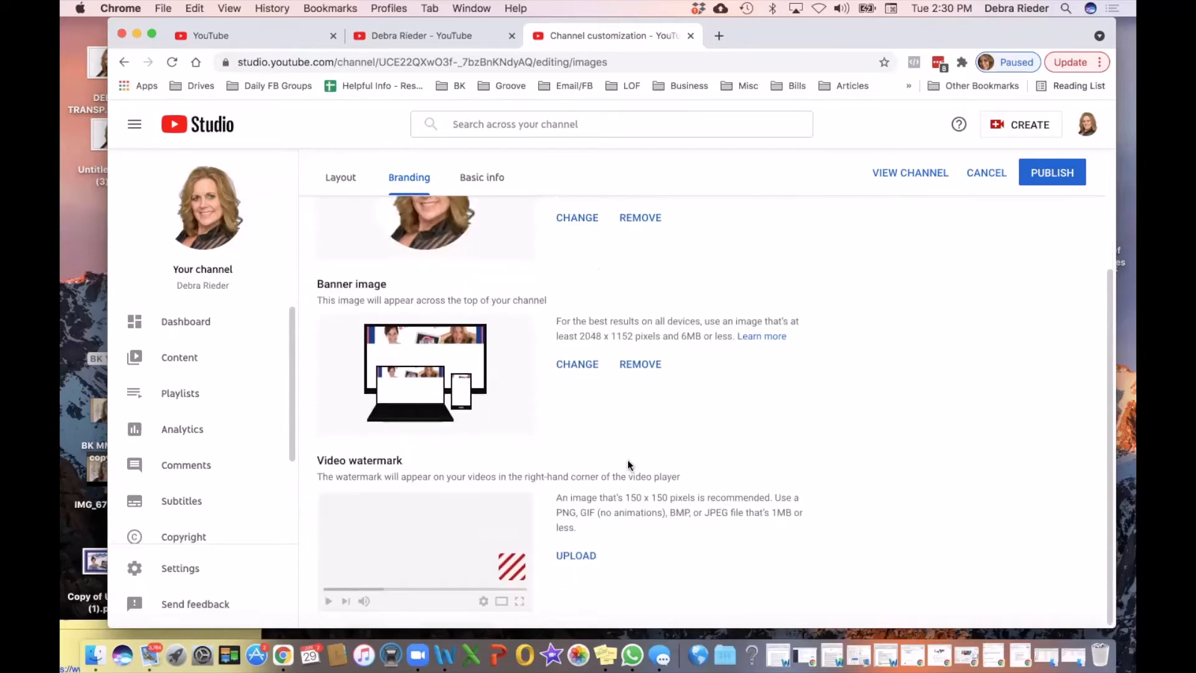
pyautogui.click(576, 557)
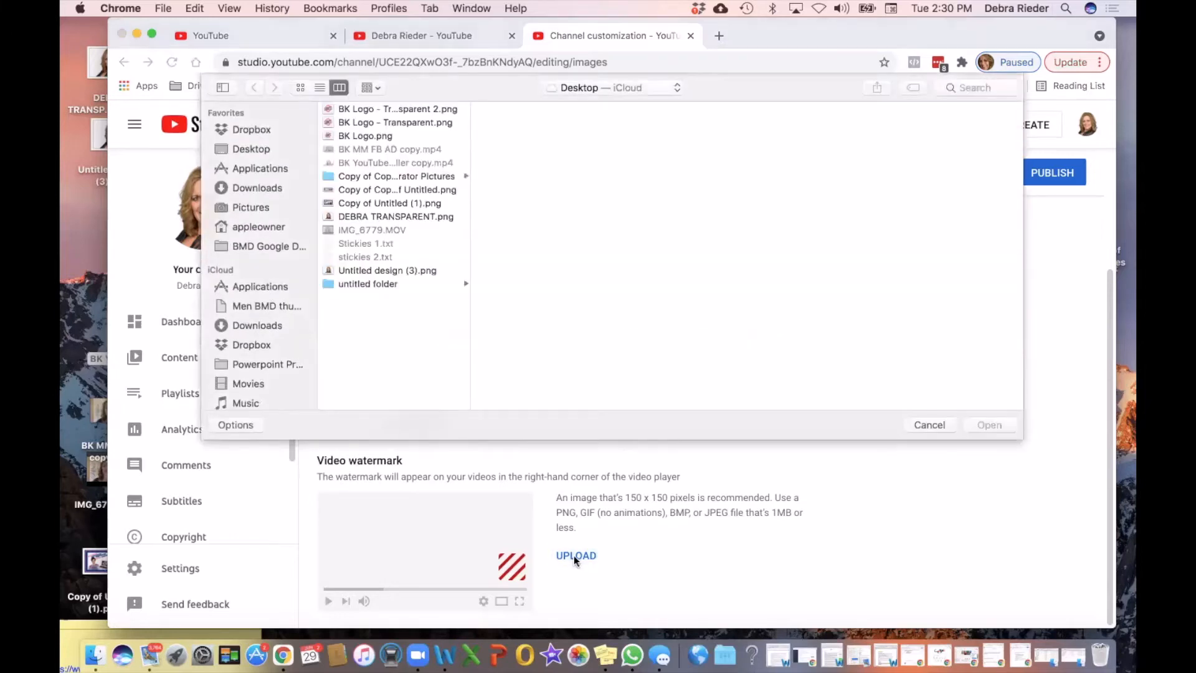
pyautogui.click(329, 124)
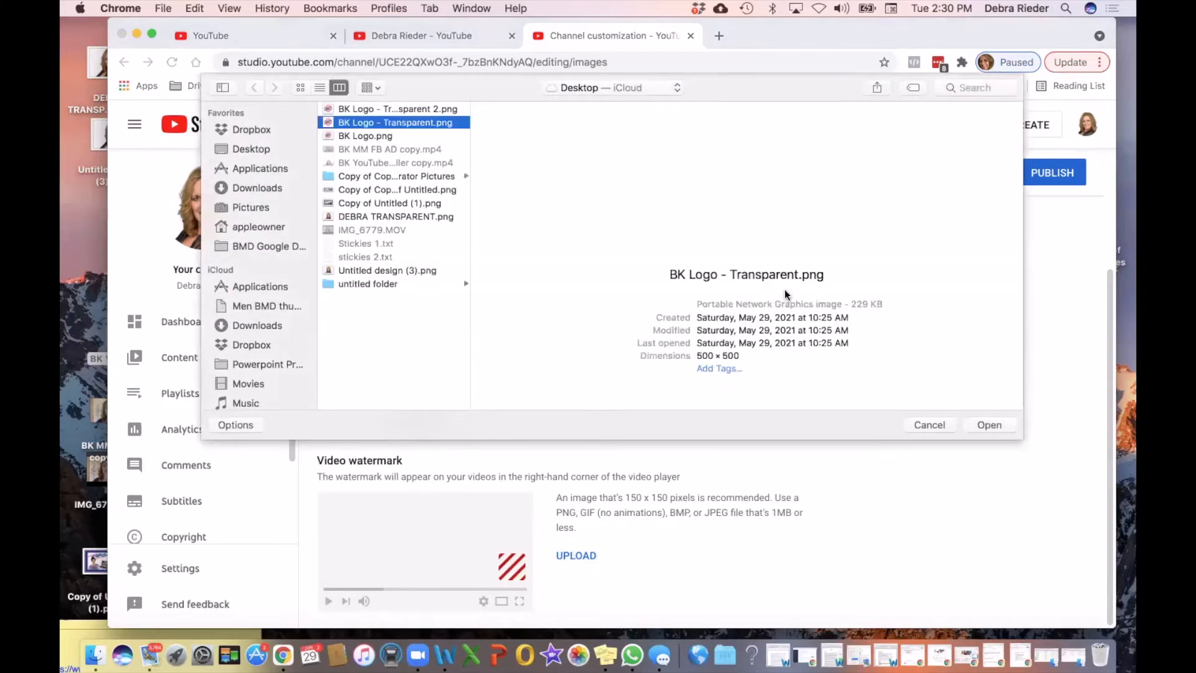
pyautogui.click(990, 424)
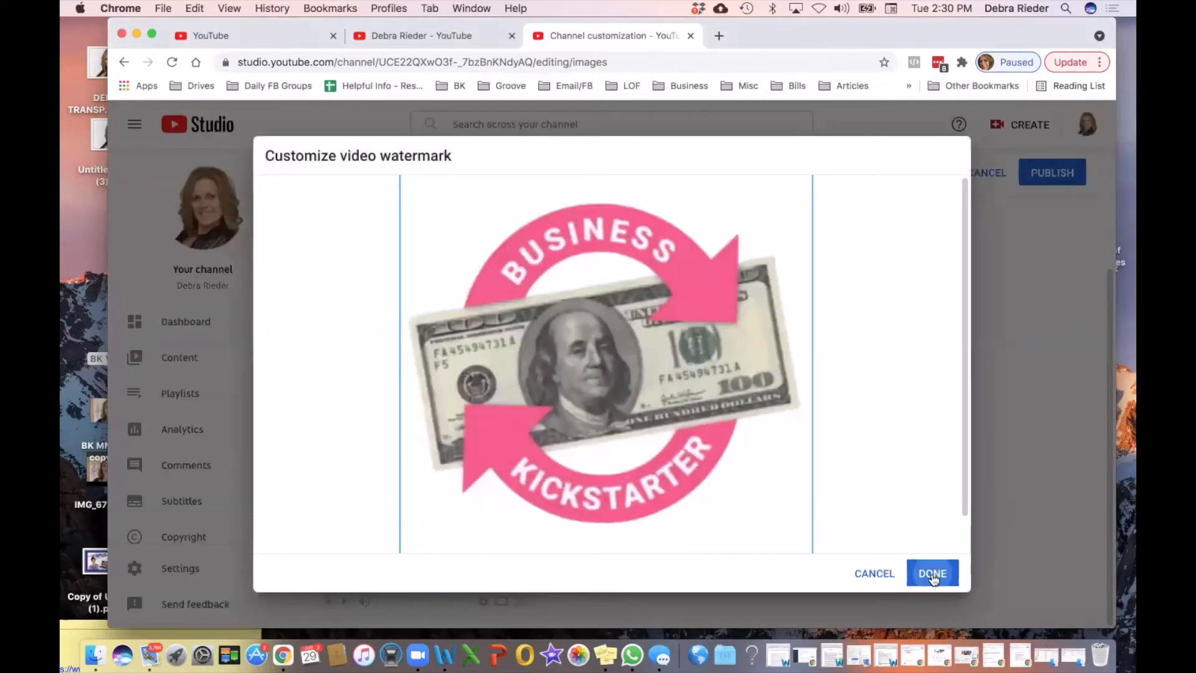
pyautogui.click(932, 573)
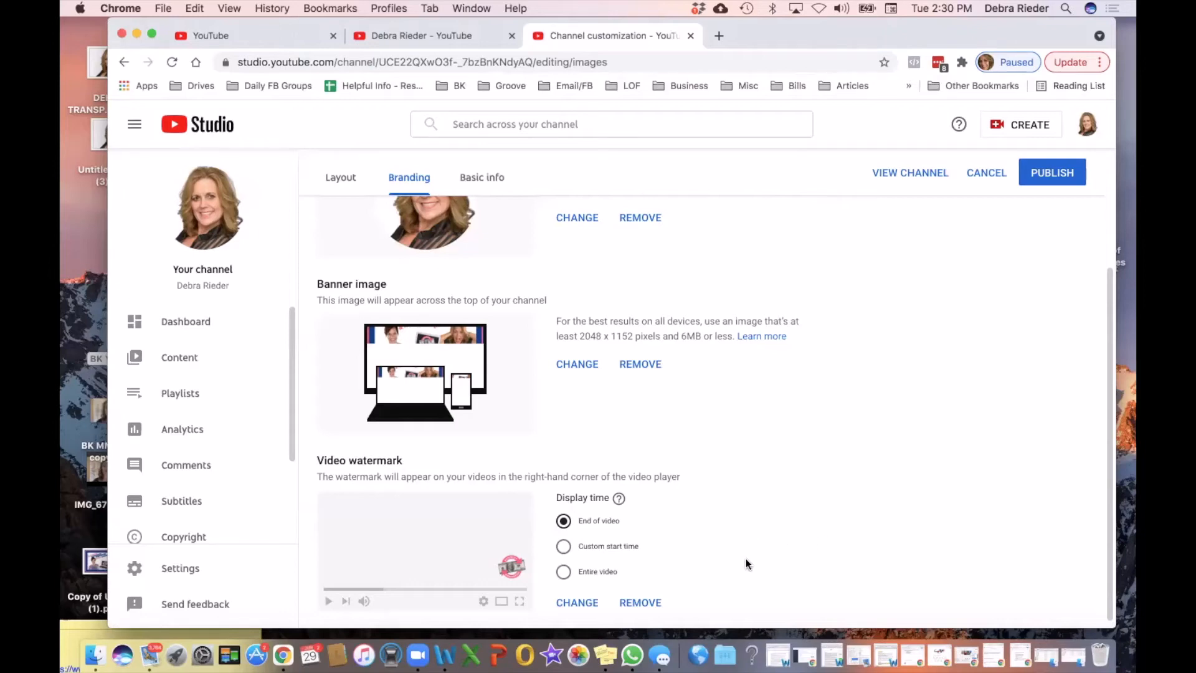
# Step: Show the watermark for the entire video and publish the branding changes
pyautogui.scroll(-1, 745, 558)
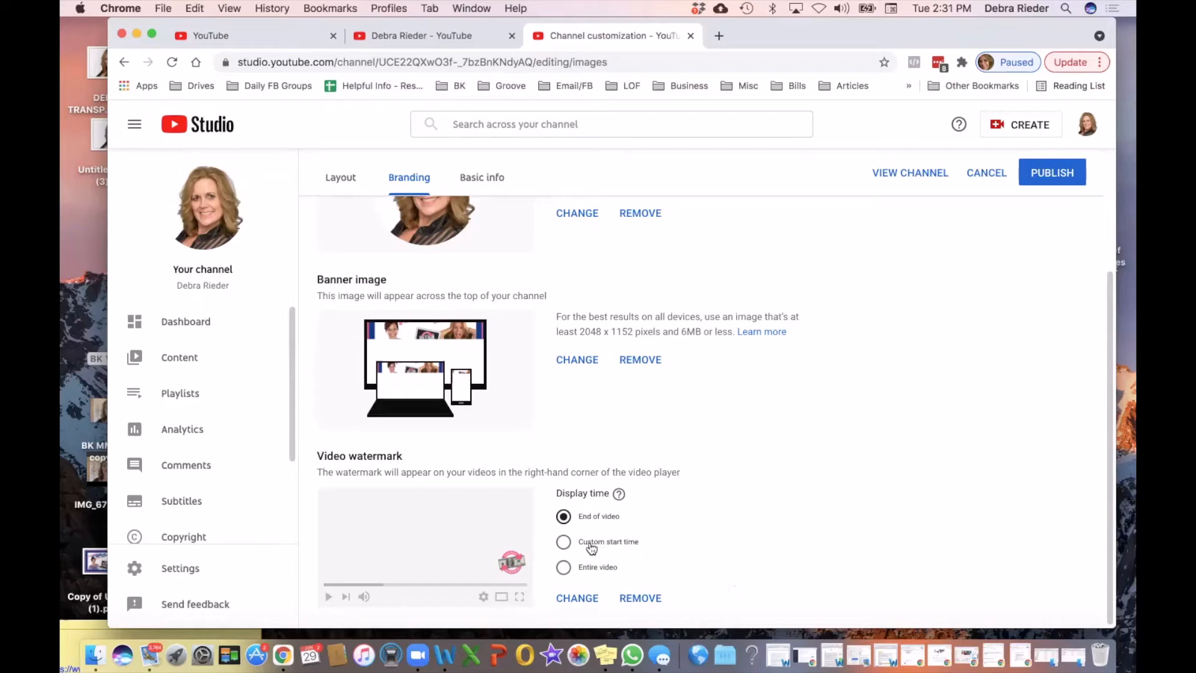
pyautogui.click(564, 568)
pyautogui.click(1045, 170)
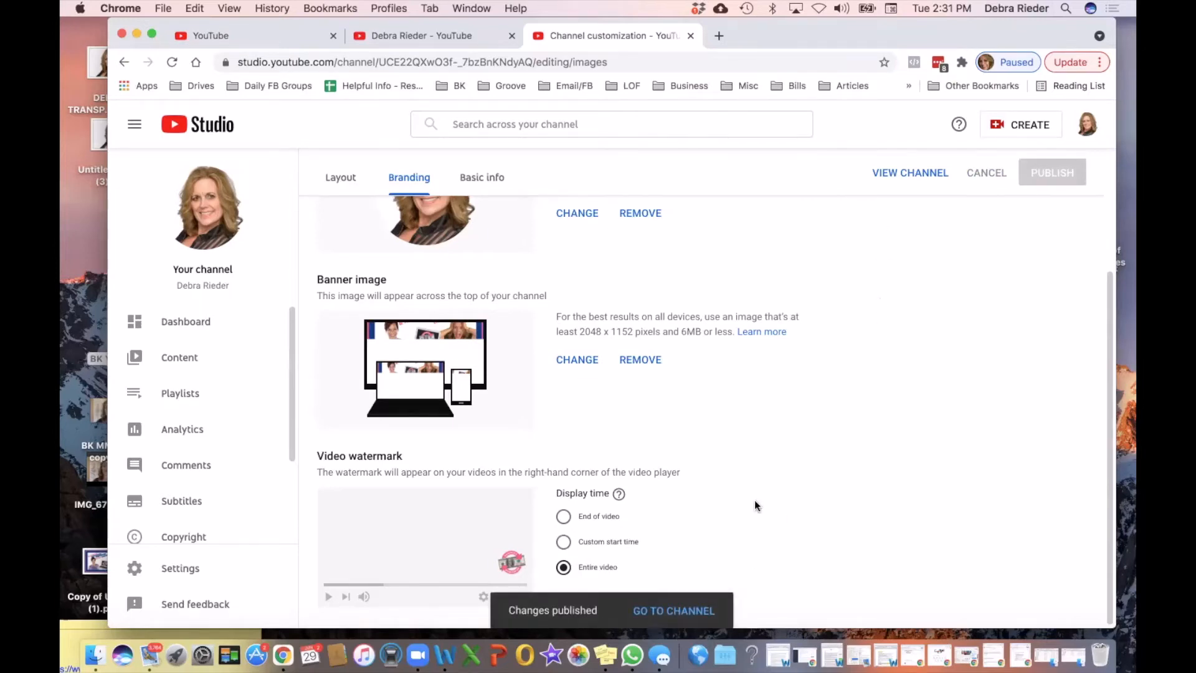
pyautogui.scroll(3, 783, 439)
pyautogui.scroll(2, 783, 438)
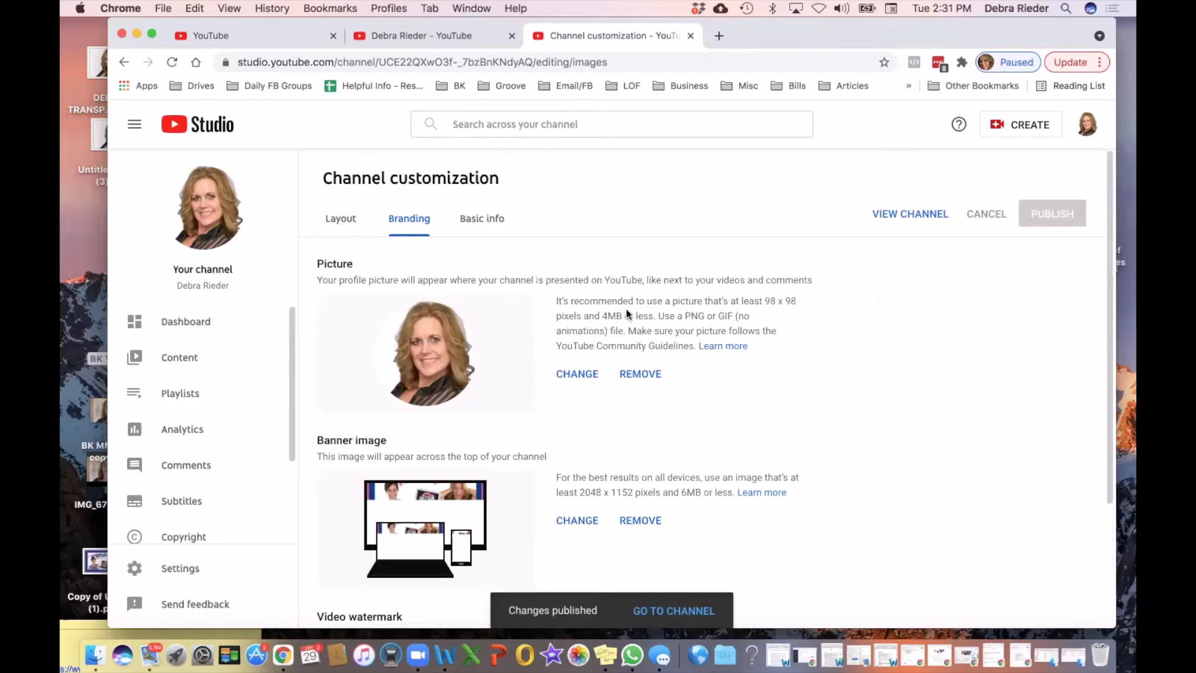
# Step: In Basic info, enter the description 'Eliminate confusion, frustration and tech overwhelm for start-up entrepreneurs!'
pyautogui.click(489, 221)
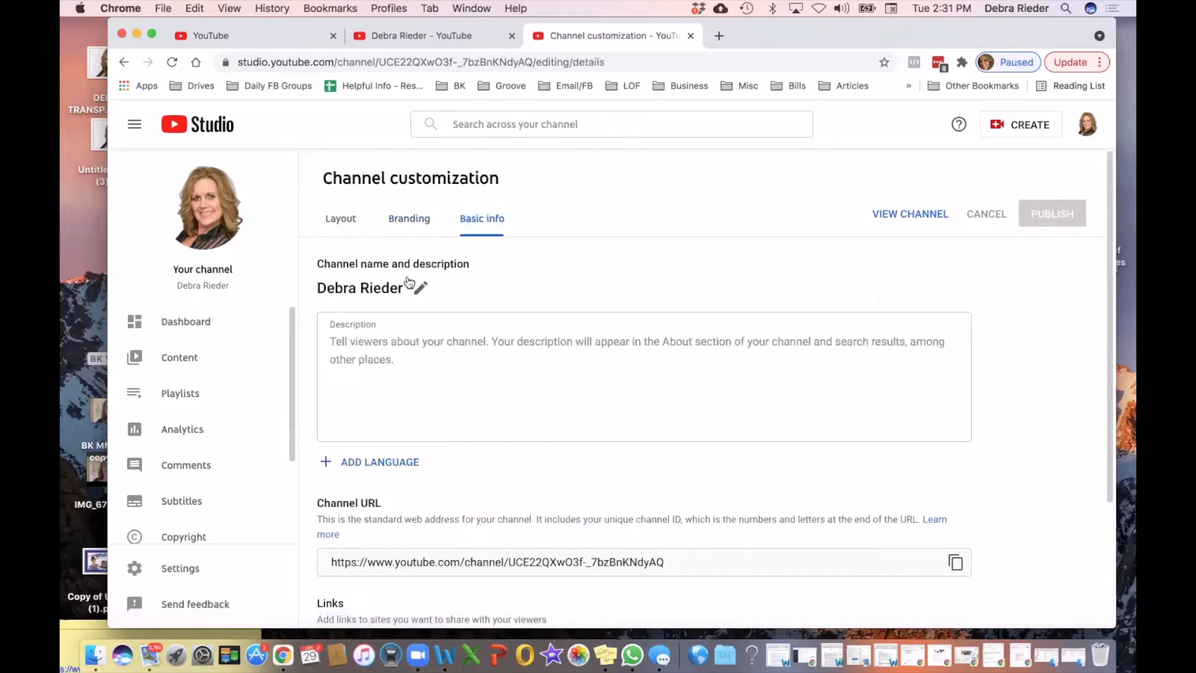
pyautogui.click(404, 361)
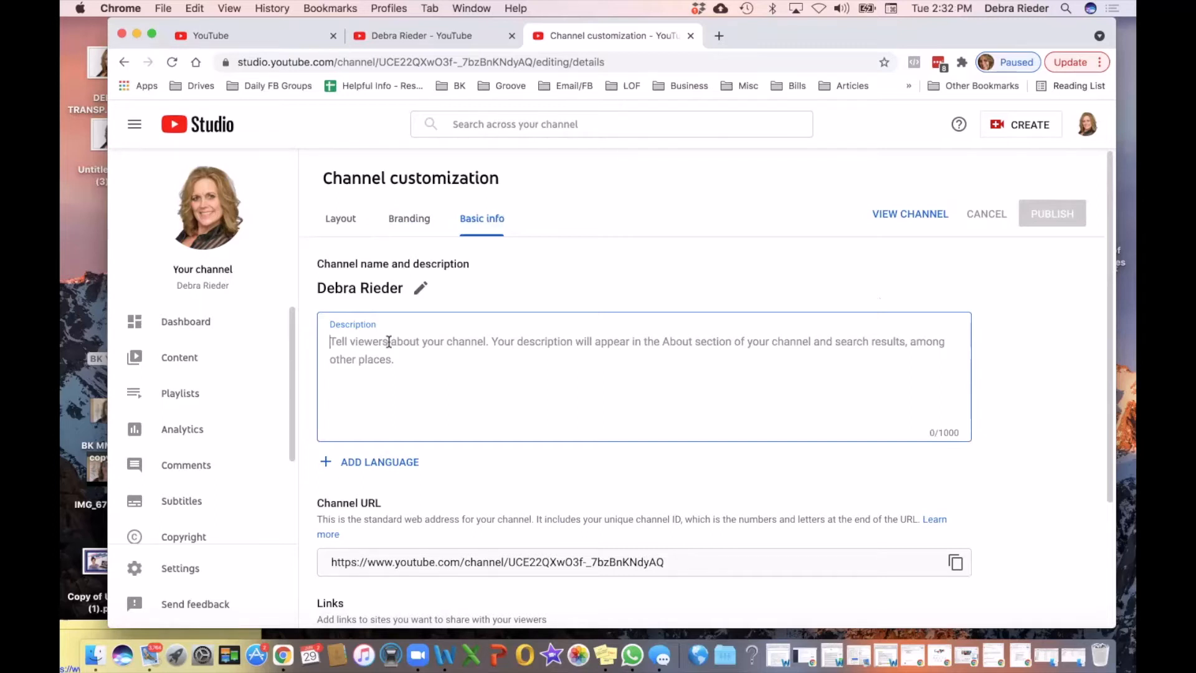
pyautogui.write('D')
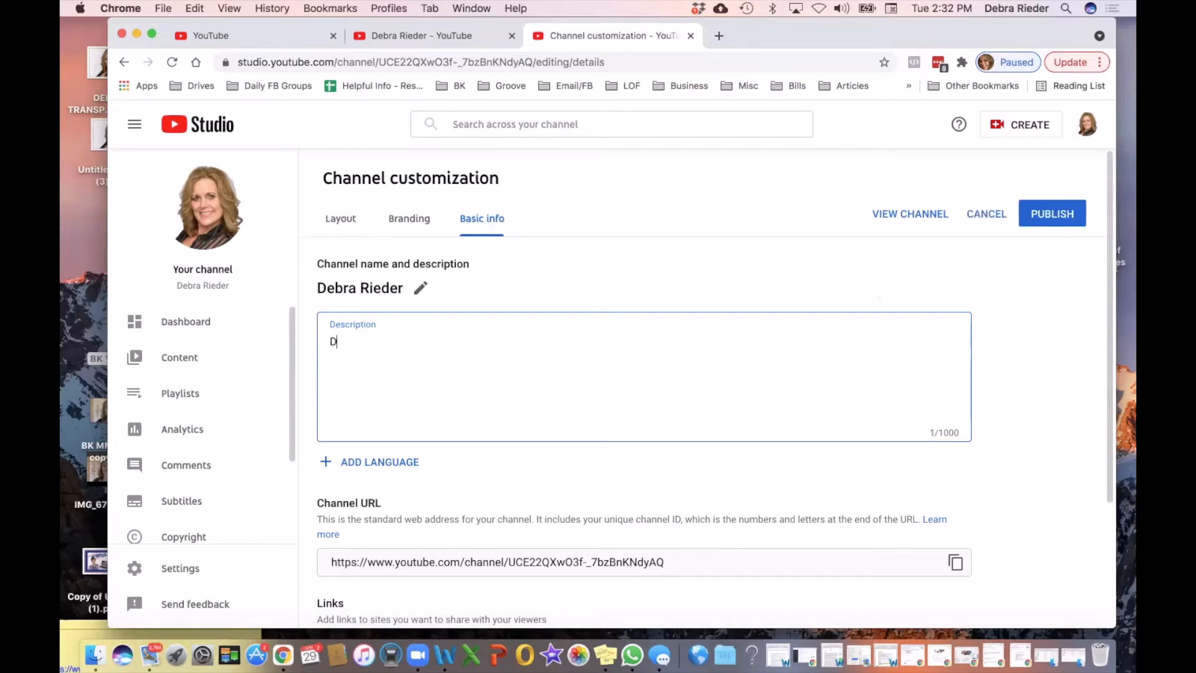
pyautogui.write('e')
pyautogui.press('BackSpace')
pyautogui.press('BackSpace')
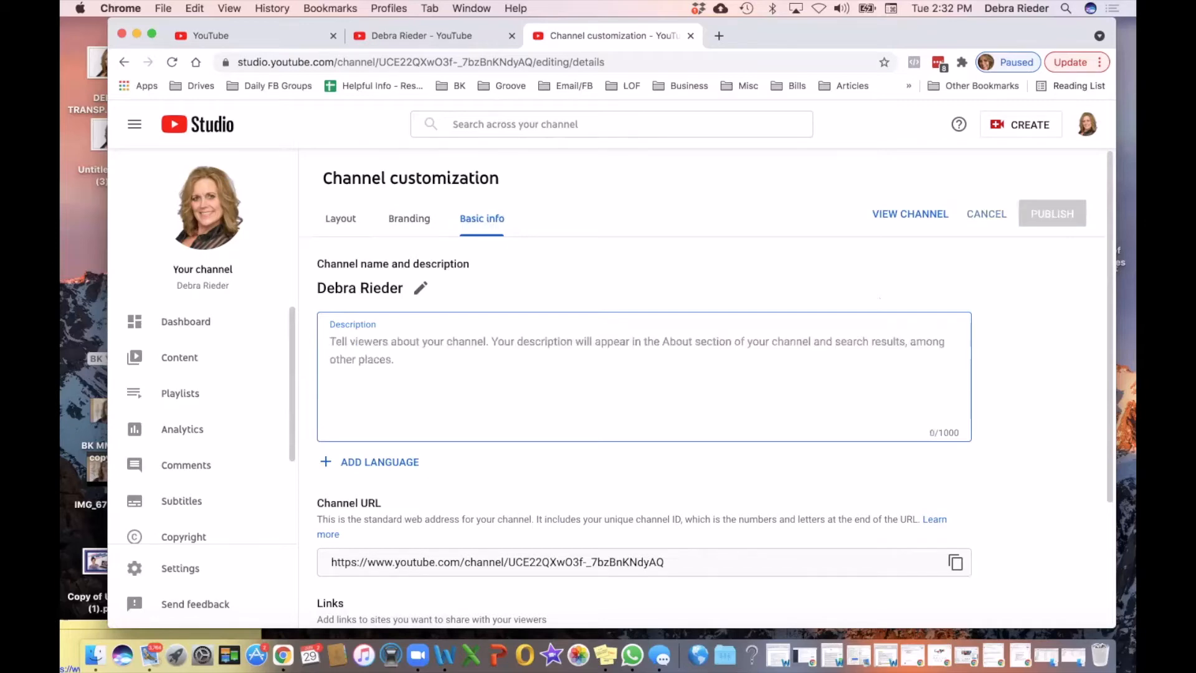
pyautogui.write('W')
pyautogui.press('BackSpace')
pyautogui.write('Eliina')
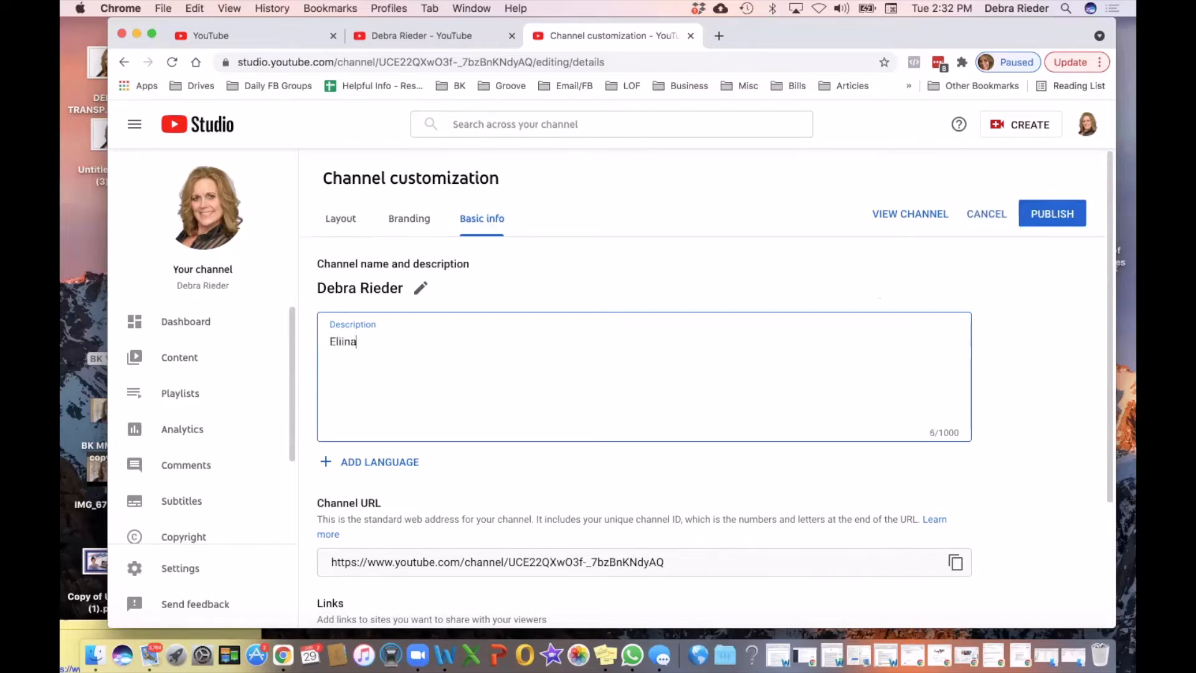
pyautogui.press('BackSpace')
pyautogui.press('BackSpace')
pyautogui.press('BackSpace')
pyautogui.write('minate confustion')
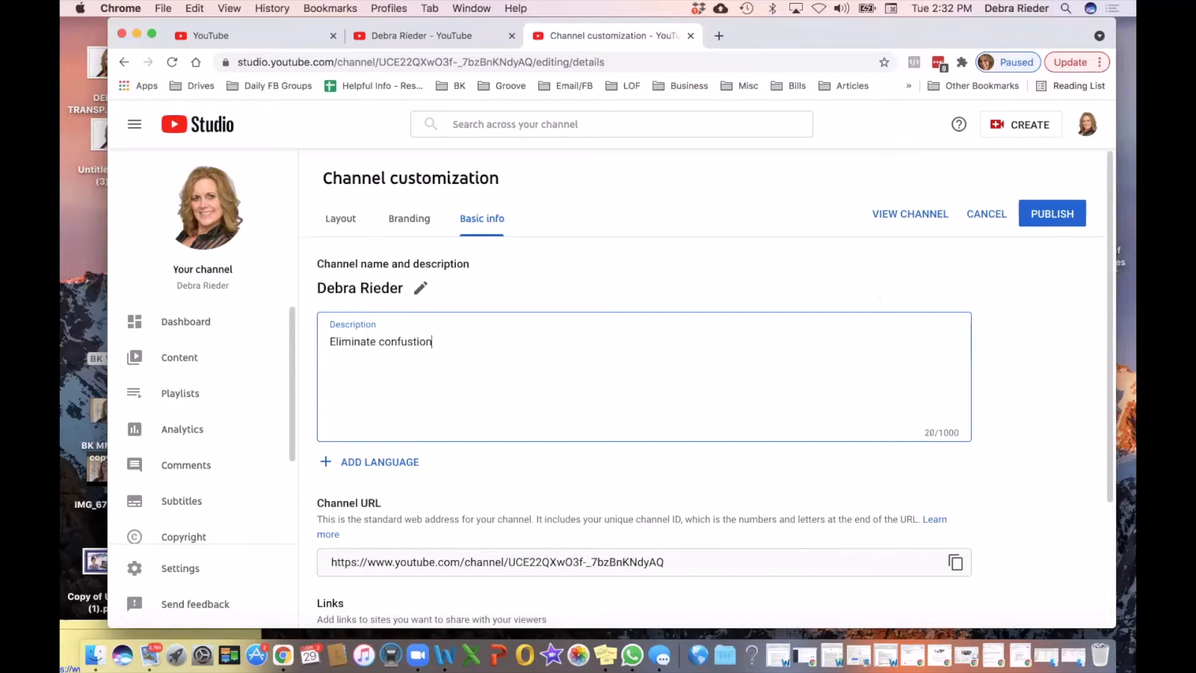
pyautogui.press('BackSpace')
pyautogui.press('BackSpace')
pyautogui.press('BackSpace')
pyautogui.write('i')
pyautogui.press('BackSpace')
pyautogui.press('BackSpace')
pyautogui.write('ion, frust')
pyautogui.write('ration an')
pyautogui.write('d tech ove')
pyautogui.write('e')
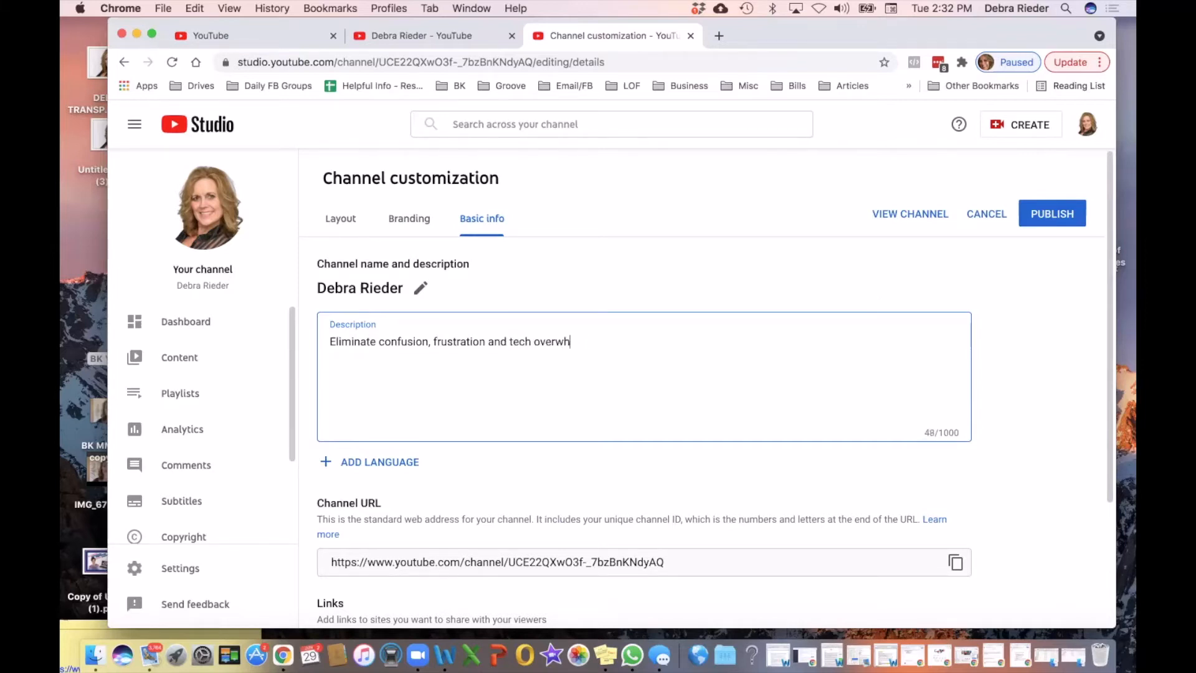
pyautogui.write('lm for start-up entrepreneurs!')
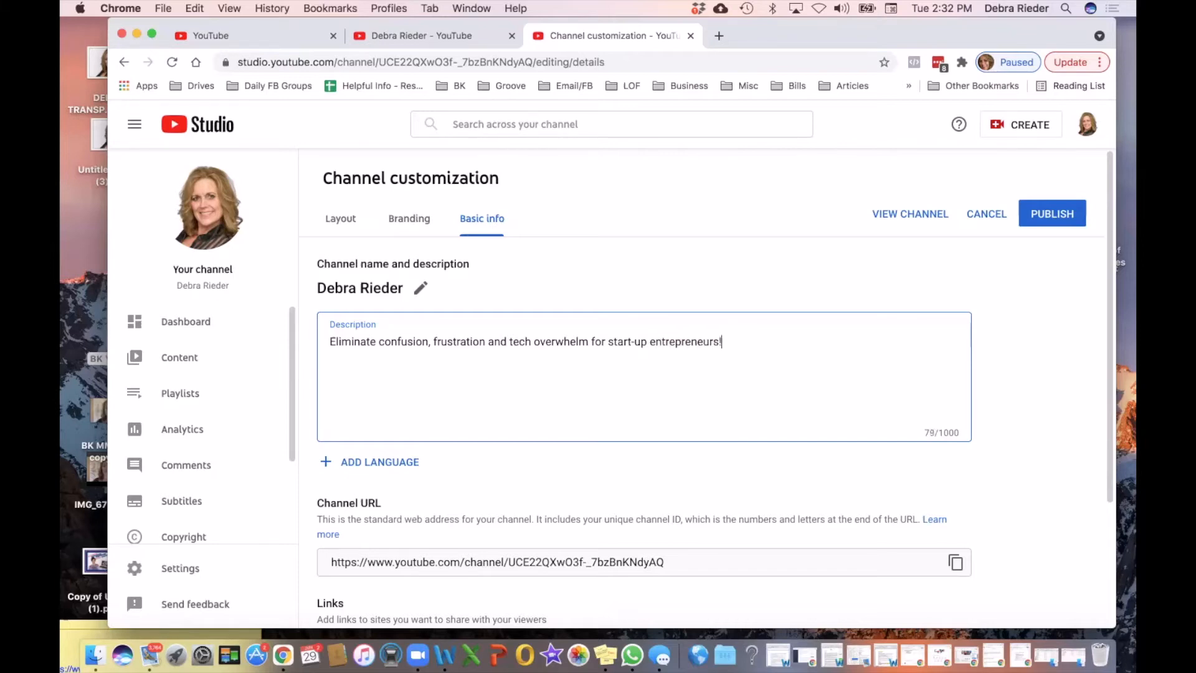
pyautogui.scroll(-3, 614, 447)
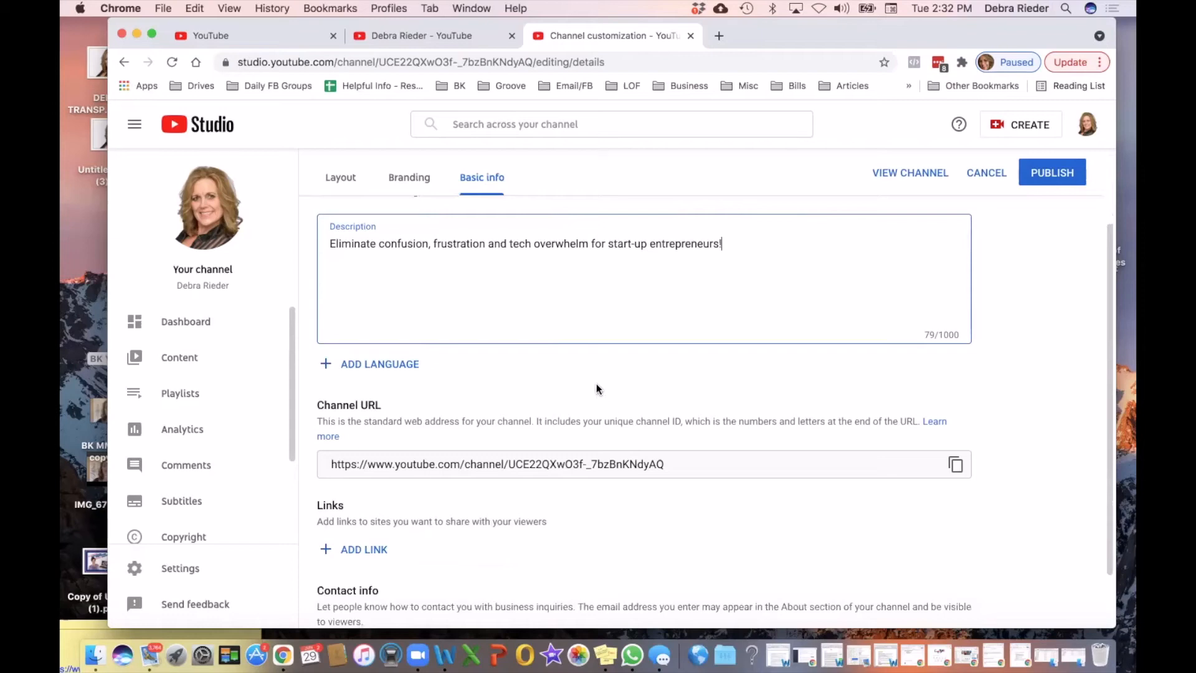
pyautogui.scroll(1, 596, 389)
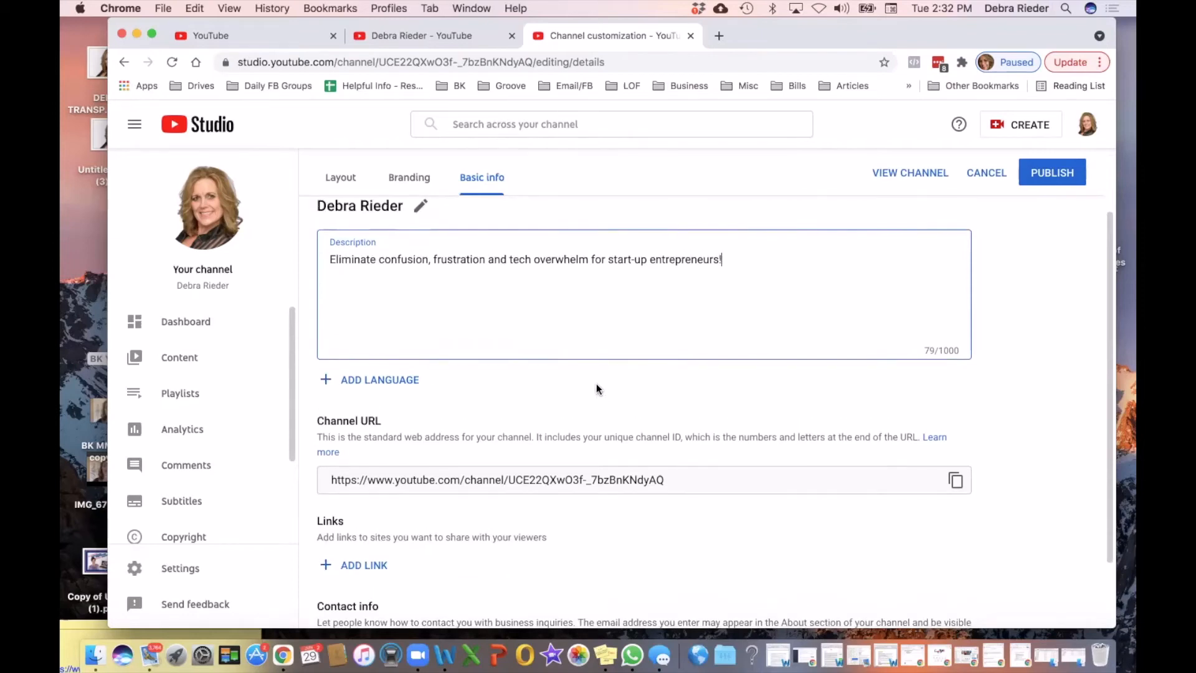
pyautogui.scroll(3, 597, 386)
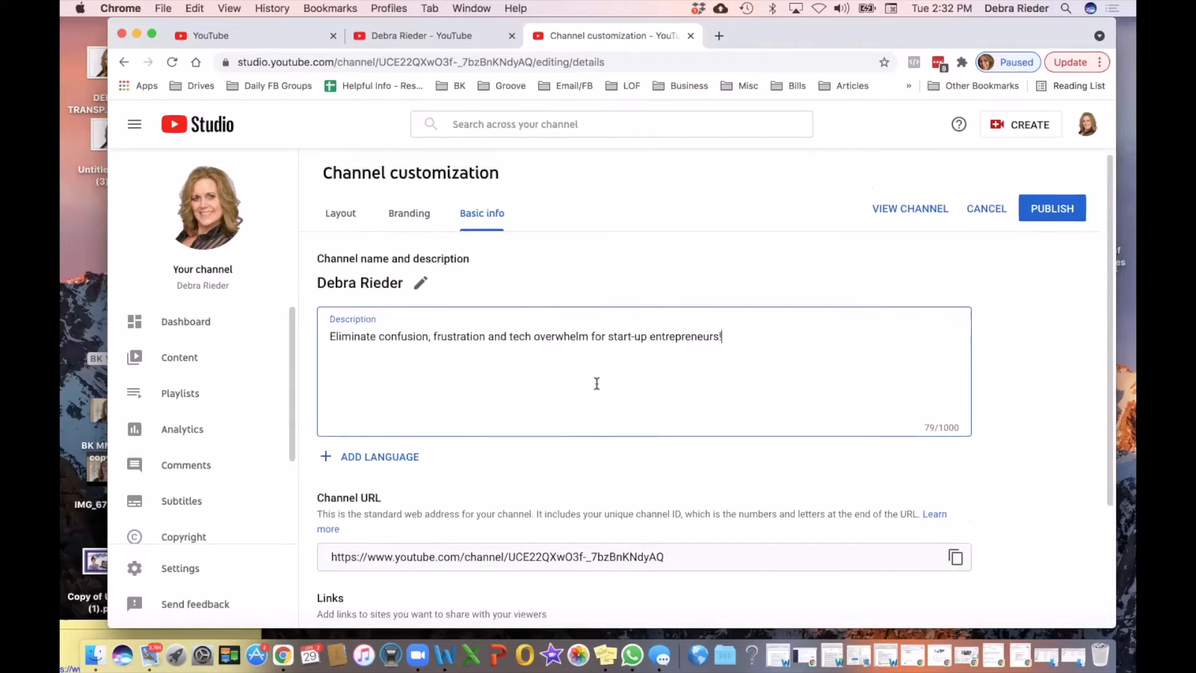
pyautogui.scroll(-2, 597, 383)
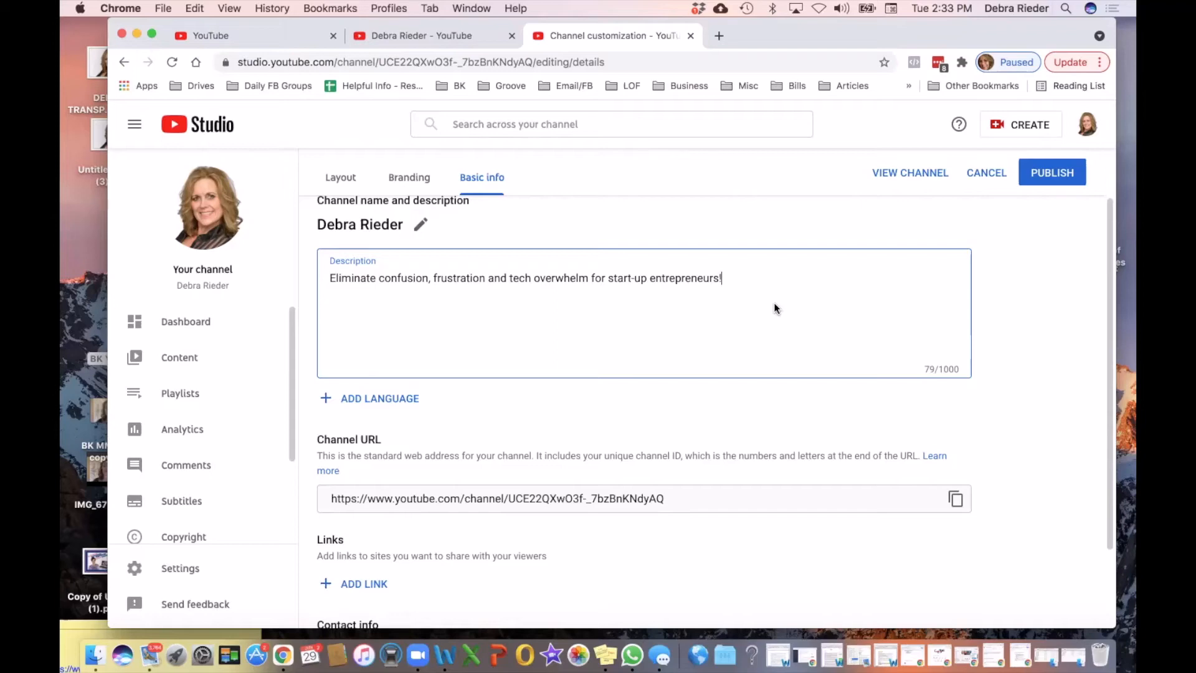
pyautogui.scroll(-3, 705, 290)
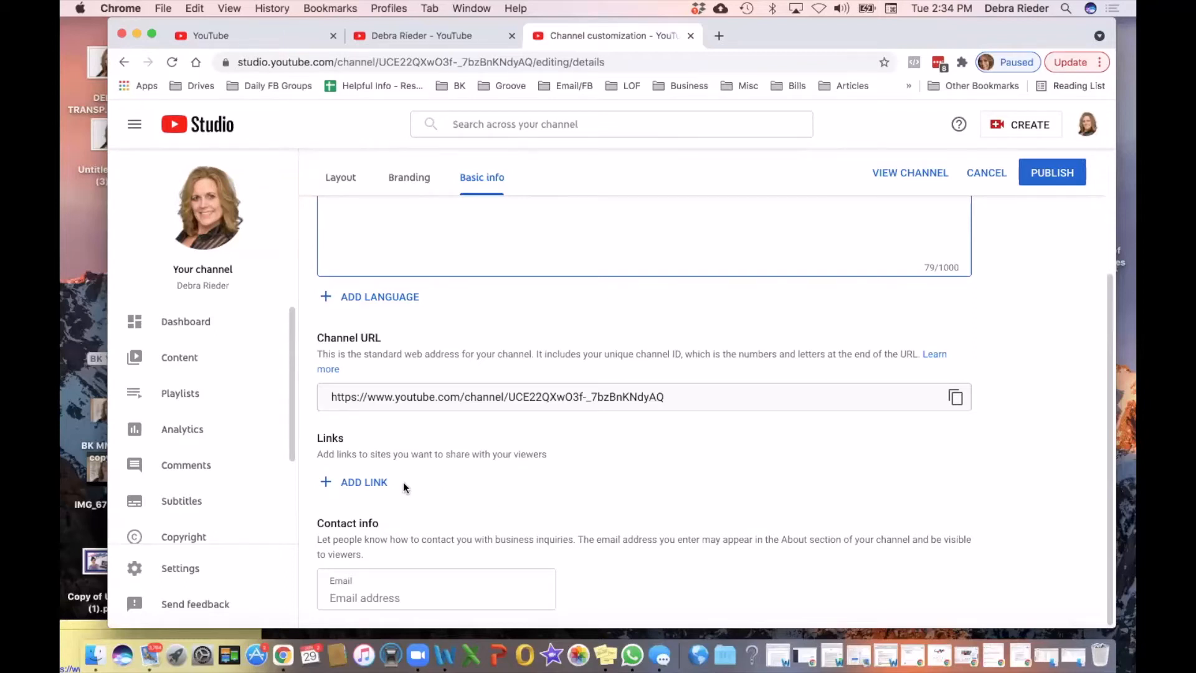
pyautogui.click(374, 483)
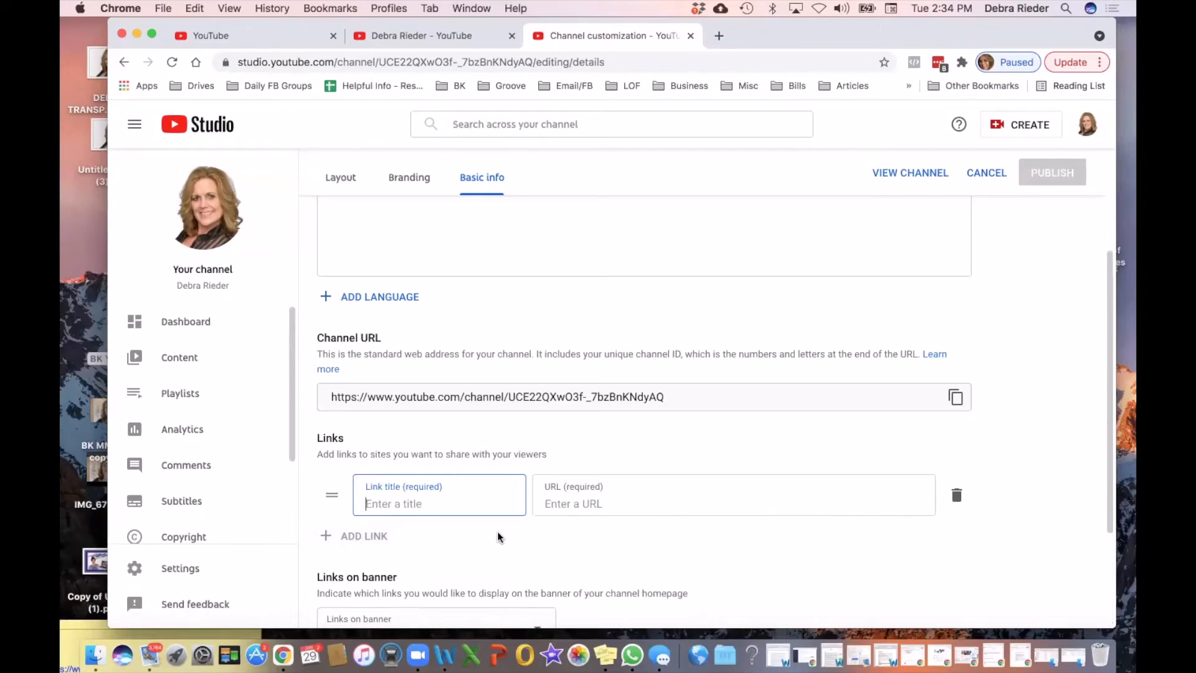
pyautogui.write('we')
pyautogui.press('BackSpace')
pyautogui.press('BackSpace')
pyautogui.write('Website')
pyautogui.press('Tab')
pyautogui.write('w')
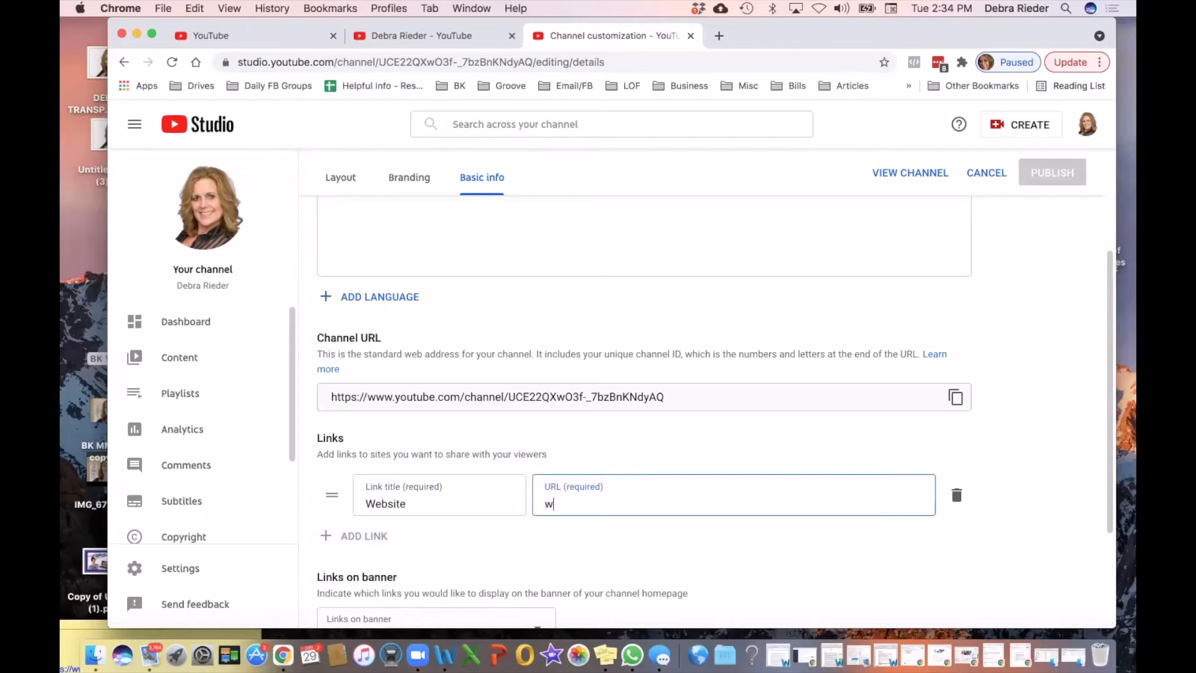
pyautogui.write('ww.Busines')
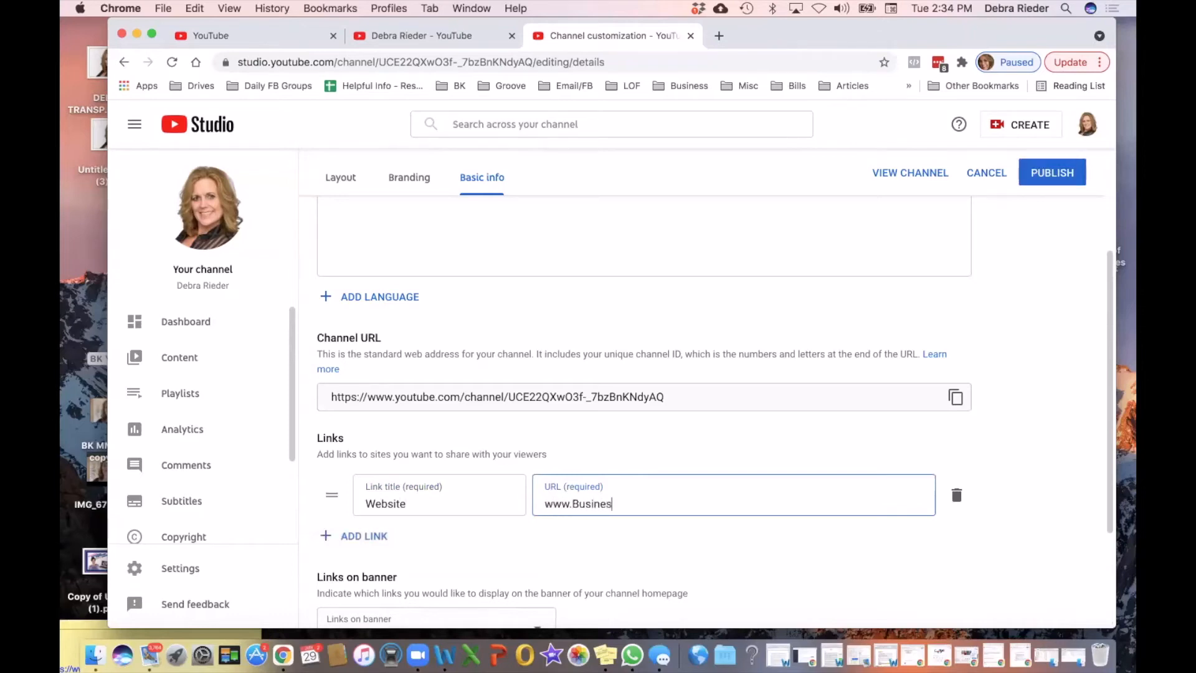
pyautogui.write('sCickstarter.club')
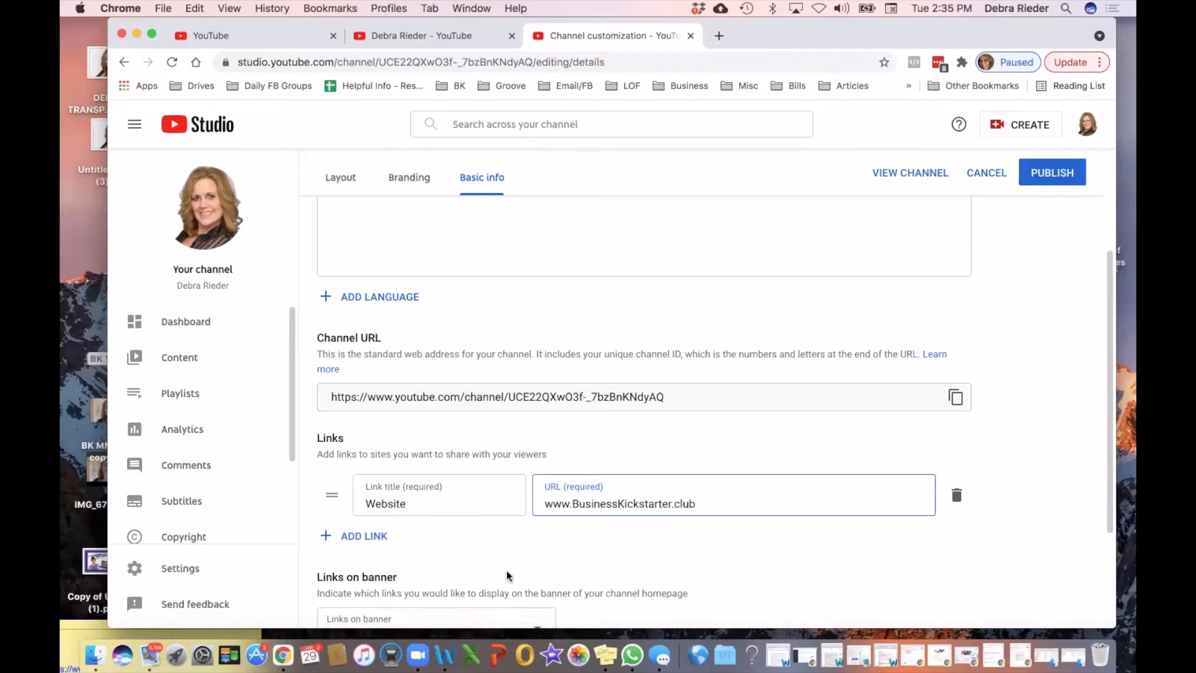
# Step: Keep Links on banner at 'First 5 links', leave the contact email empty, and publish
pyautogui.scroll(-3, 475, 568)
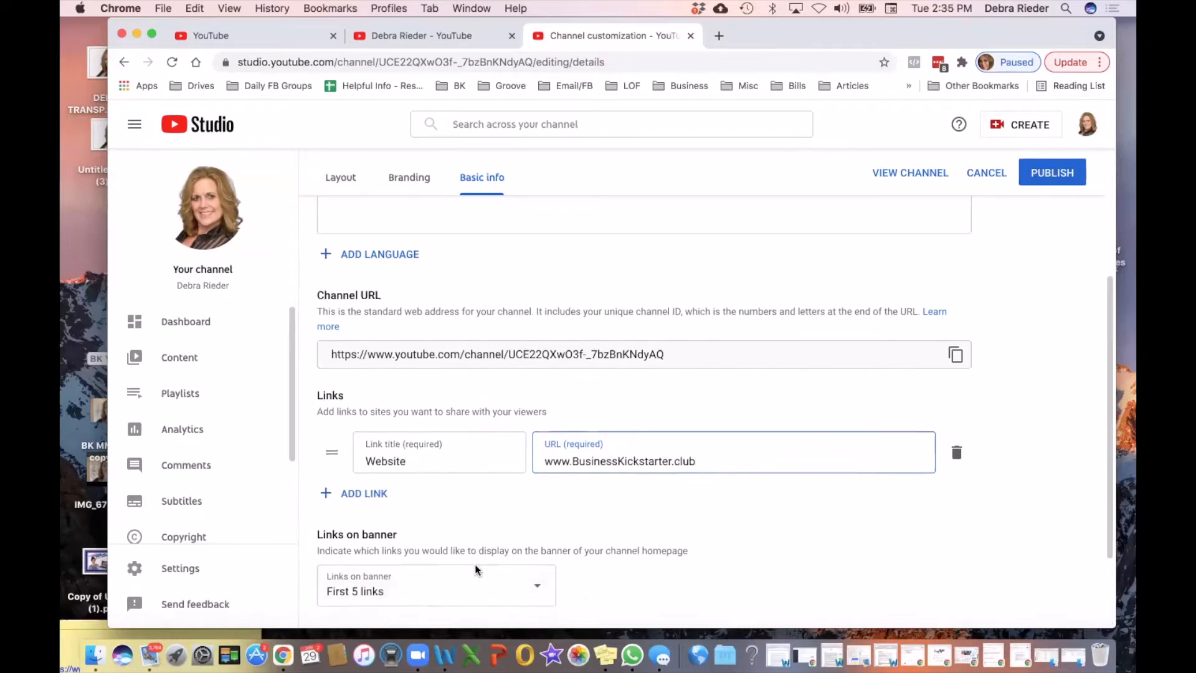
pyautogui.scroll(-1, 475, 568)
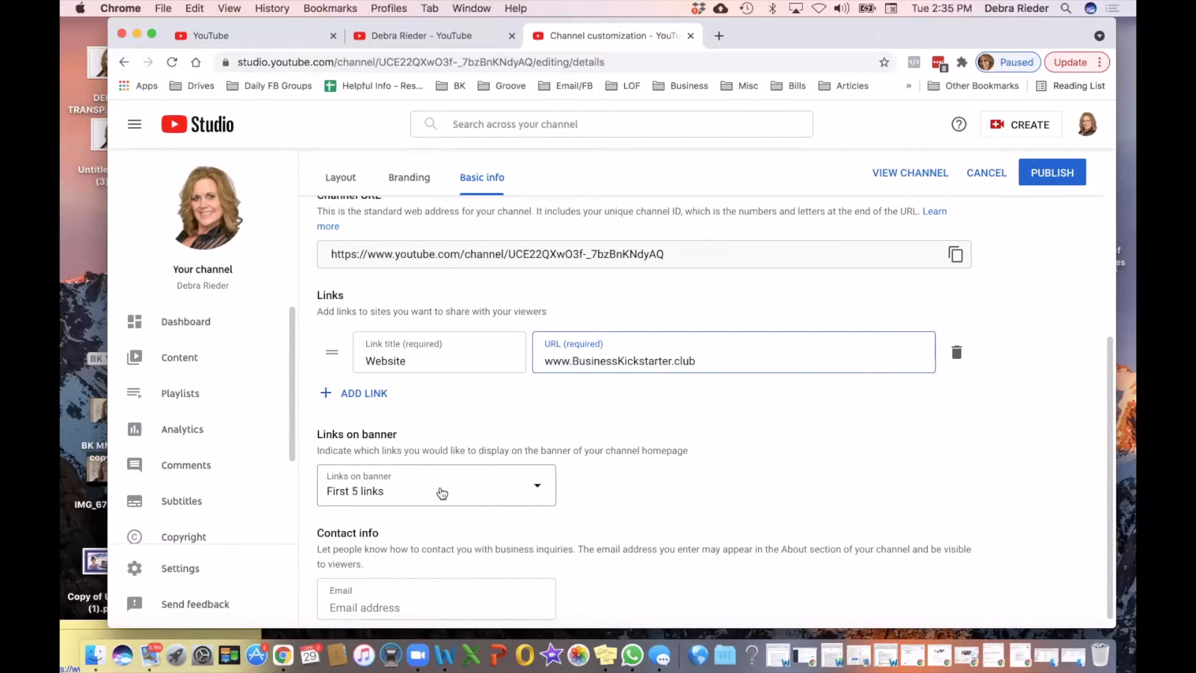
pyautogui.scroll(-1, 442, 494)
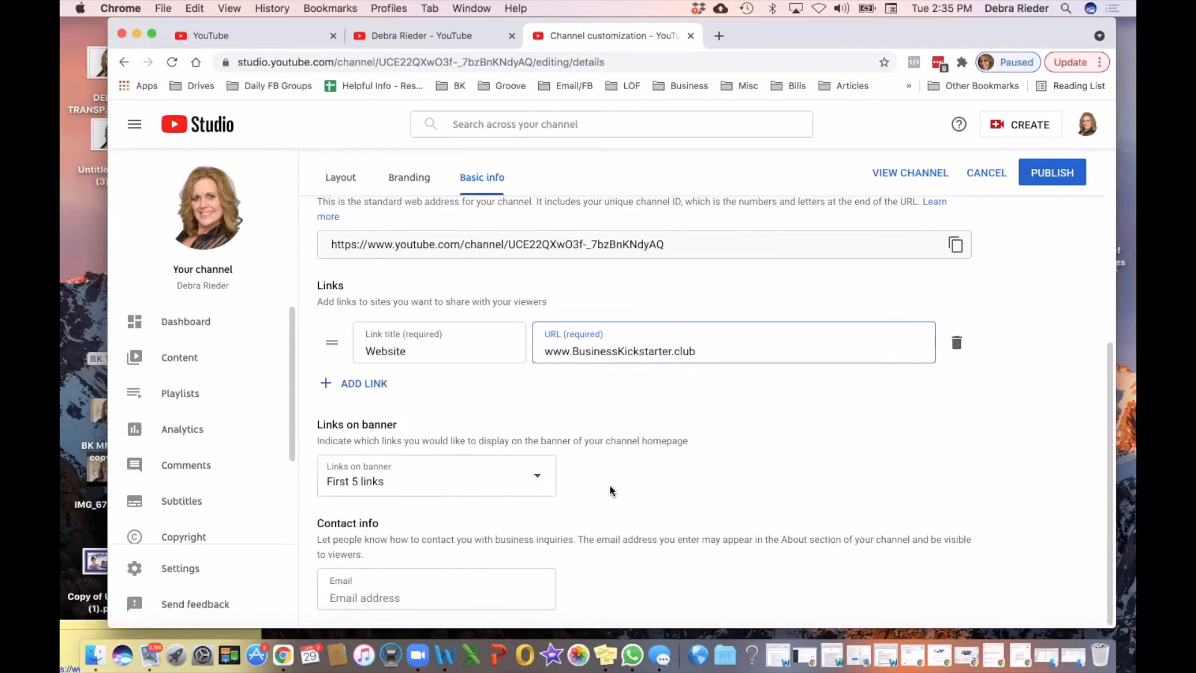
pyautogui.click(535, 478)
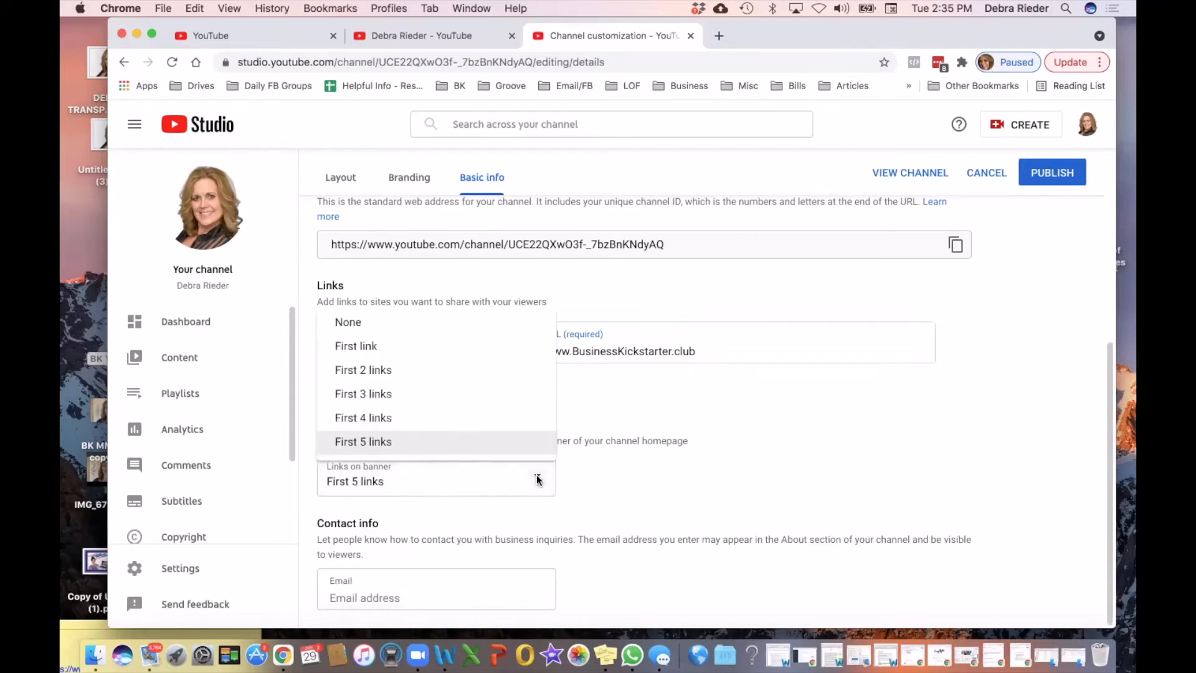
pyautogui.click(539, 480)
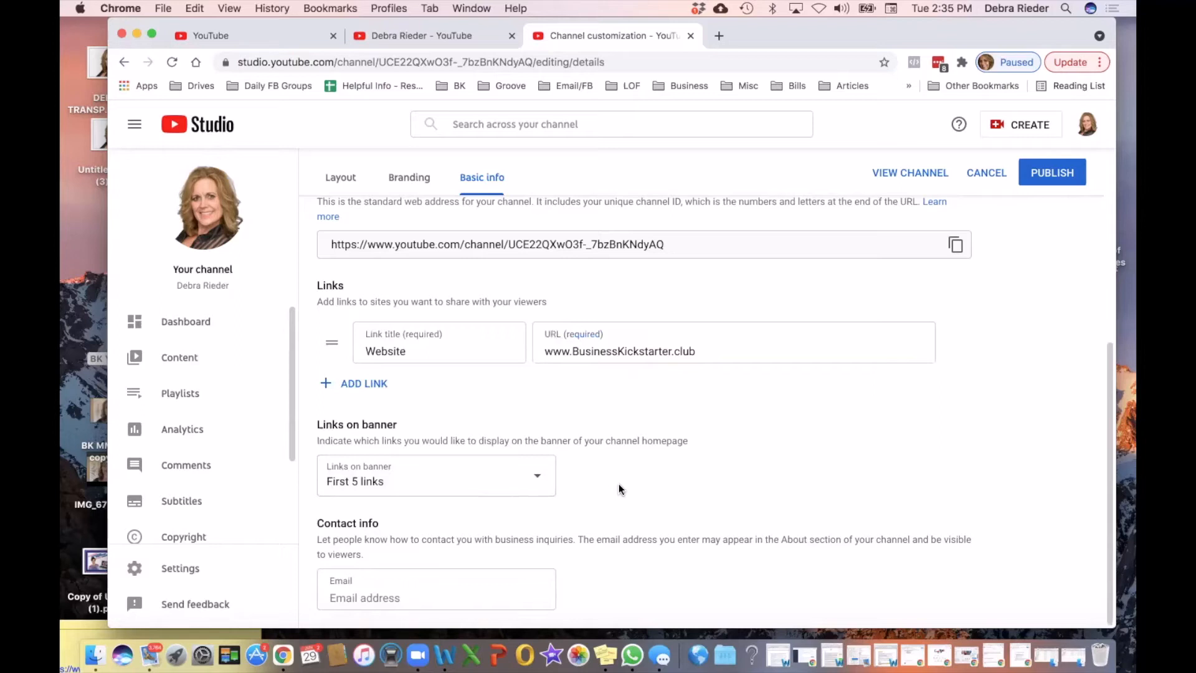
pyautogui.click(540, 477)
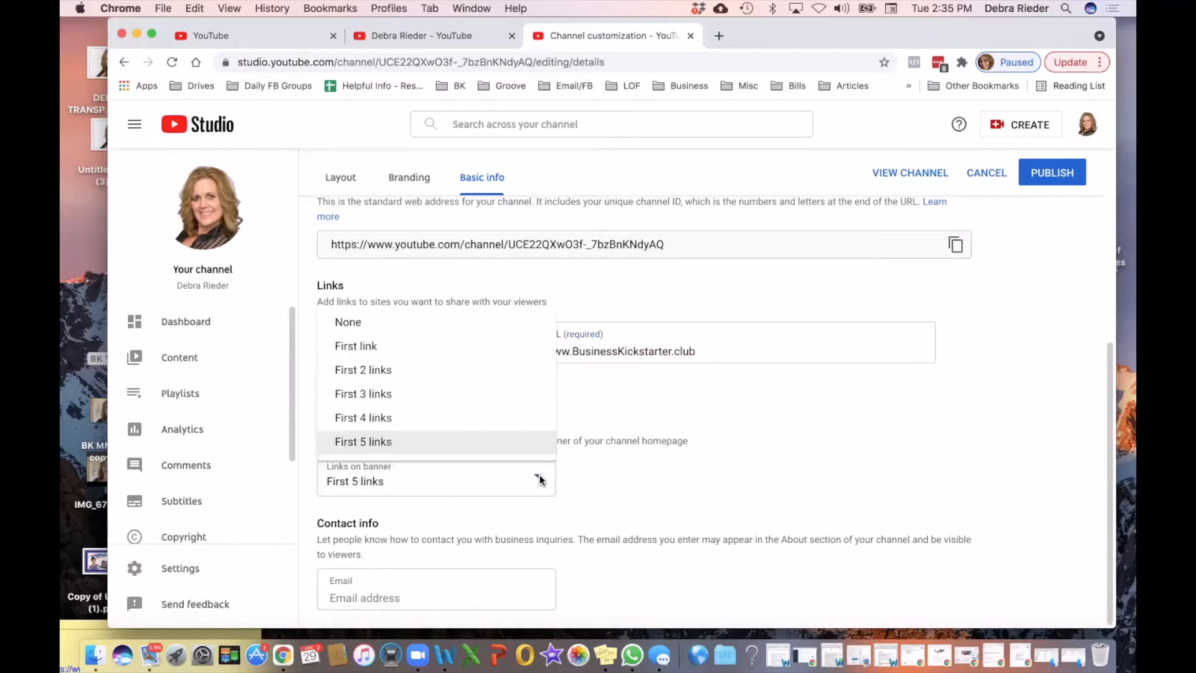
pyautogui.click(610, 477)
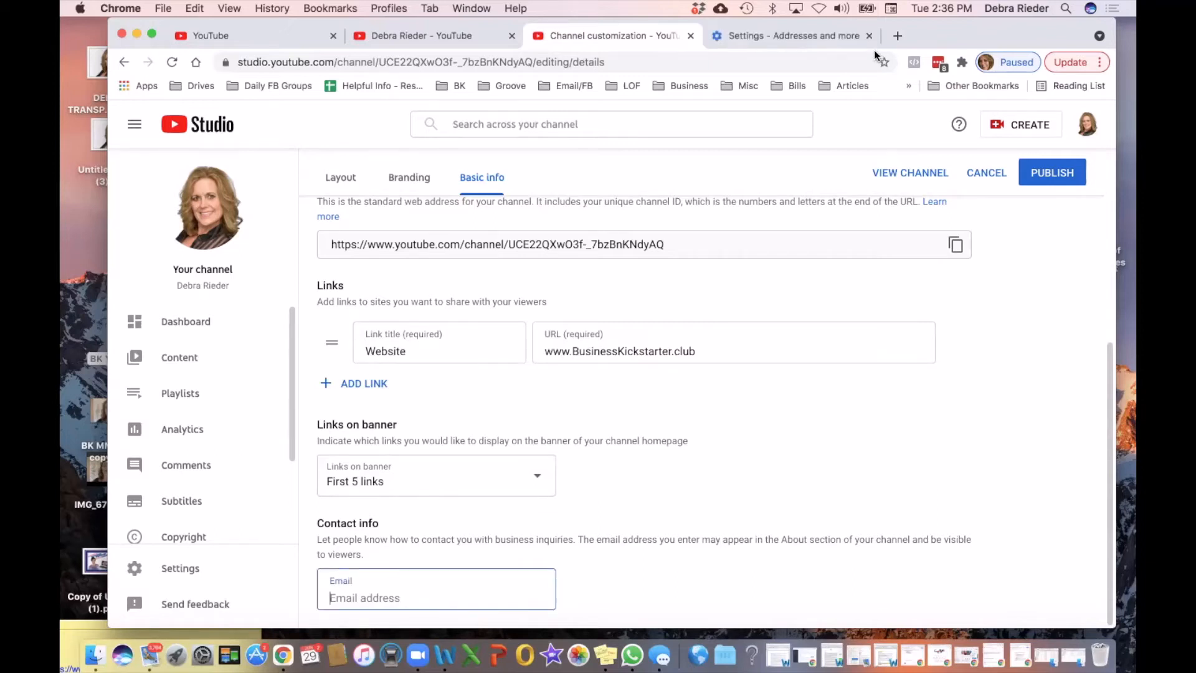
pyautogui.click(799, 178)
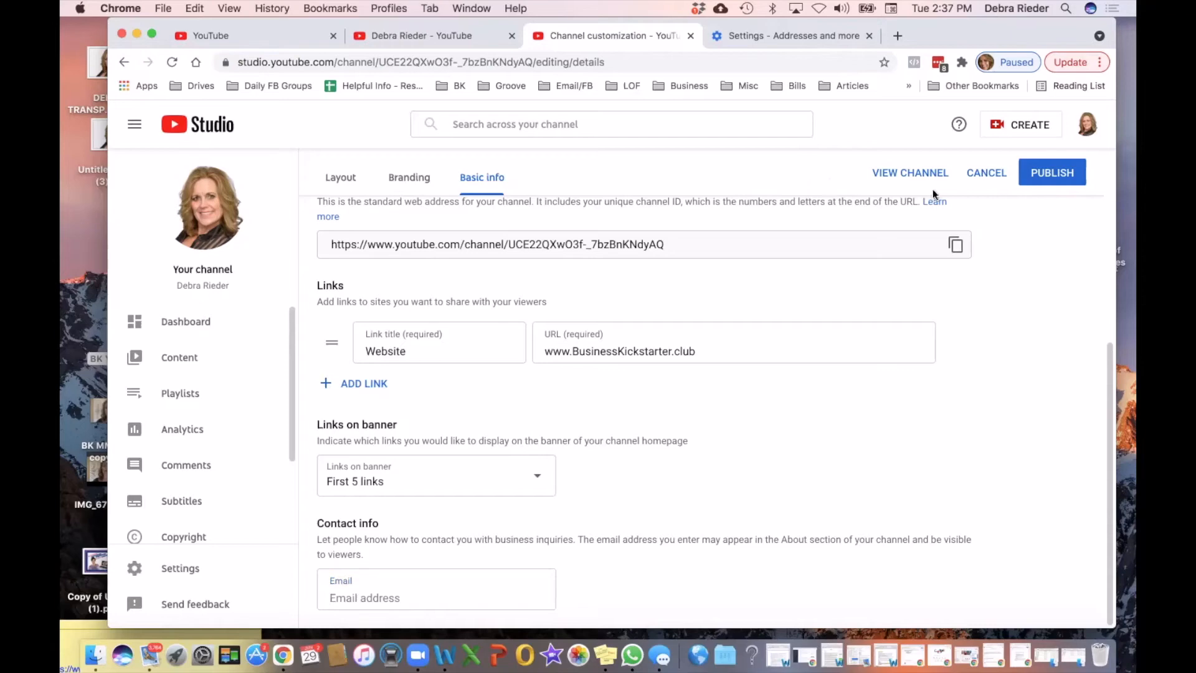
pyautogui.click(1046, 172)
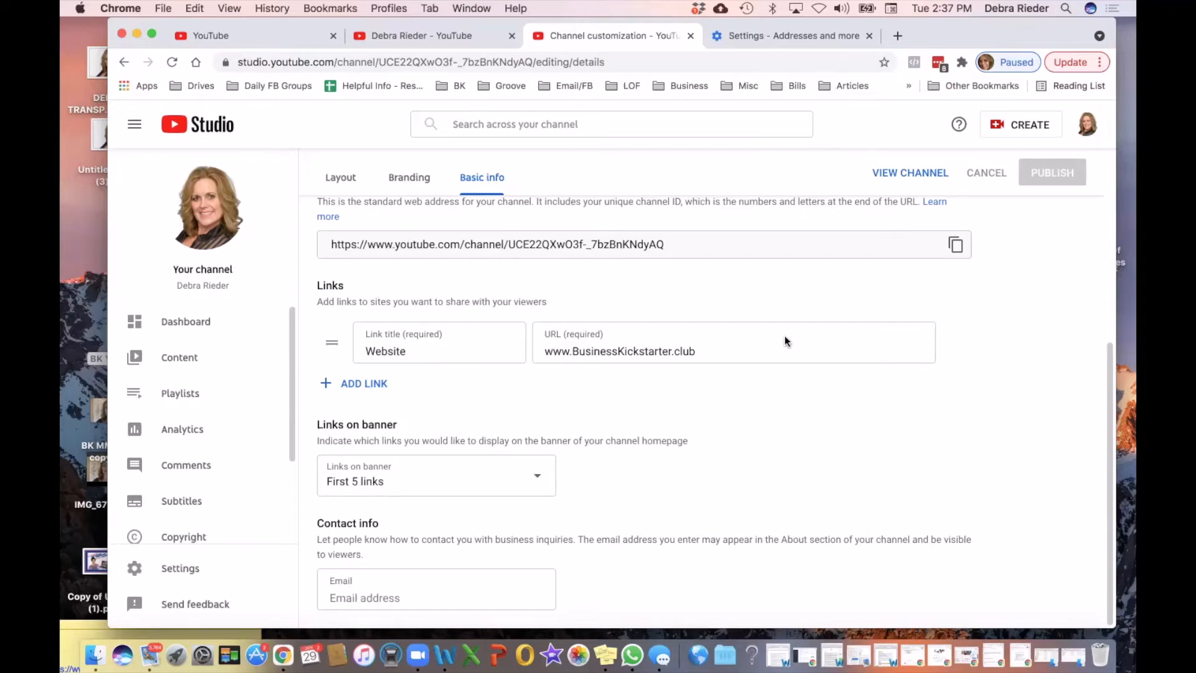
# Step: View the public channel and browse its Videos, Playlists, Channels, Discussion and About sections
pyautogui.click(907, 172)
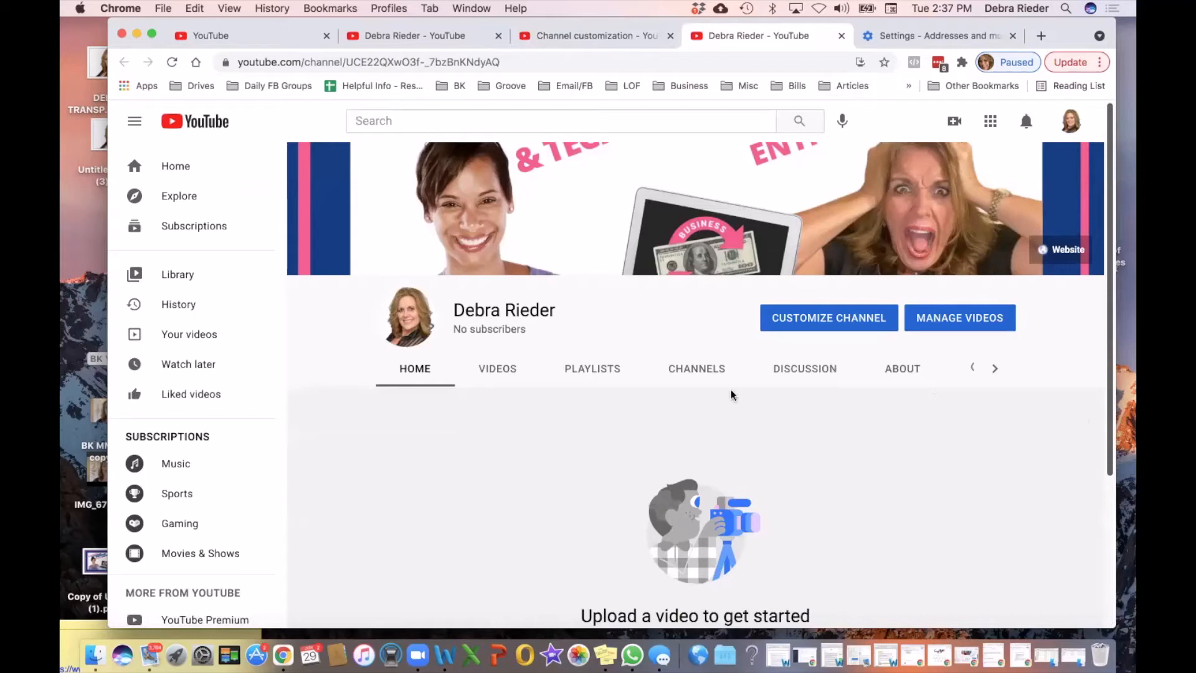
pyautogui.scroll(-2, 708, 481)
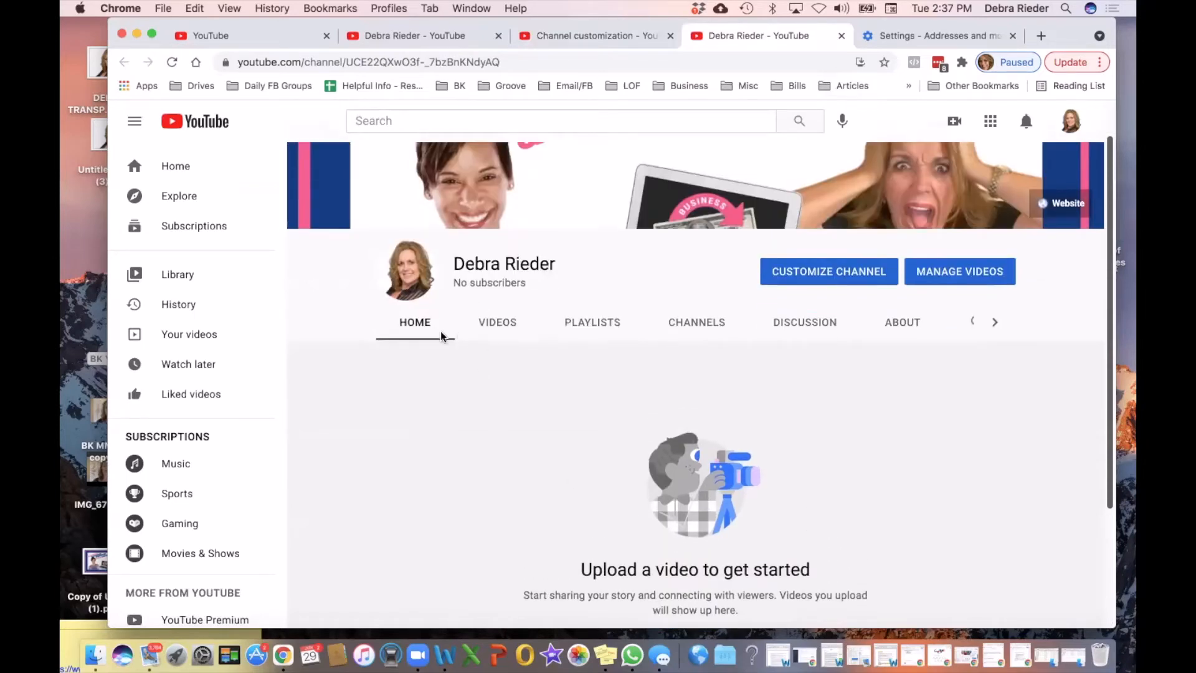
pyautogui.scroll(-3, 657, 347)
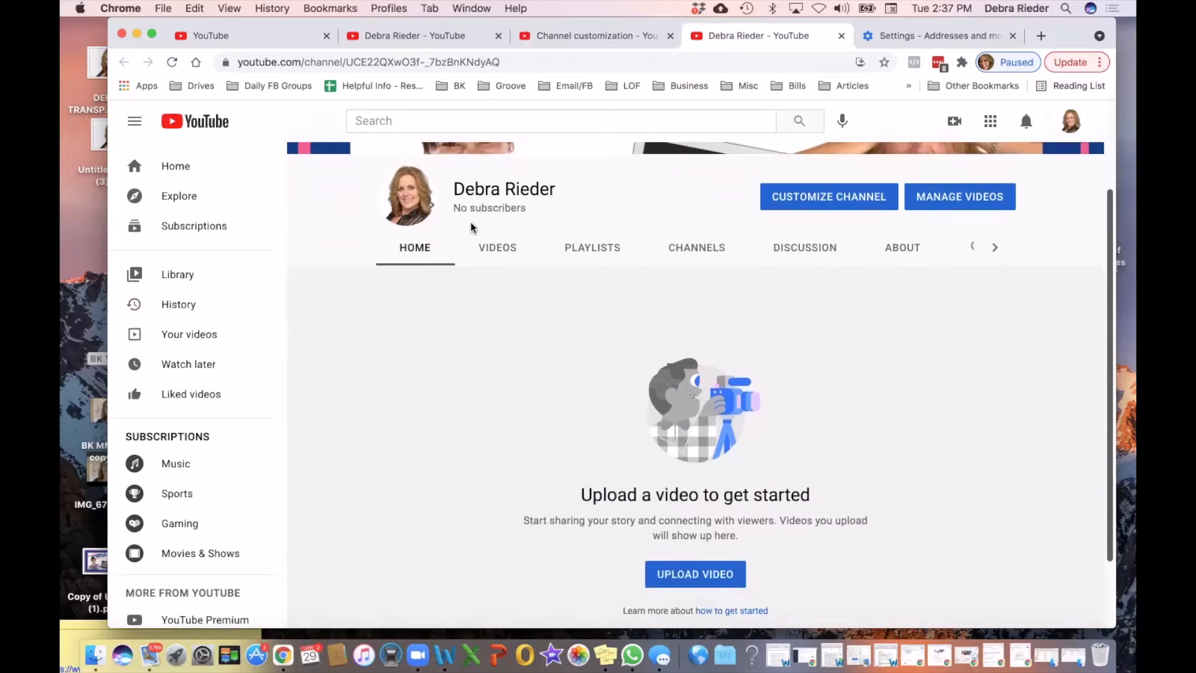
pyautogui.click(495, 247)
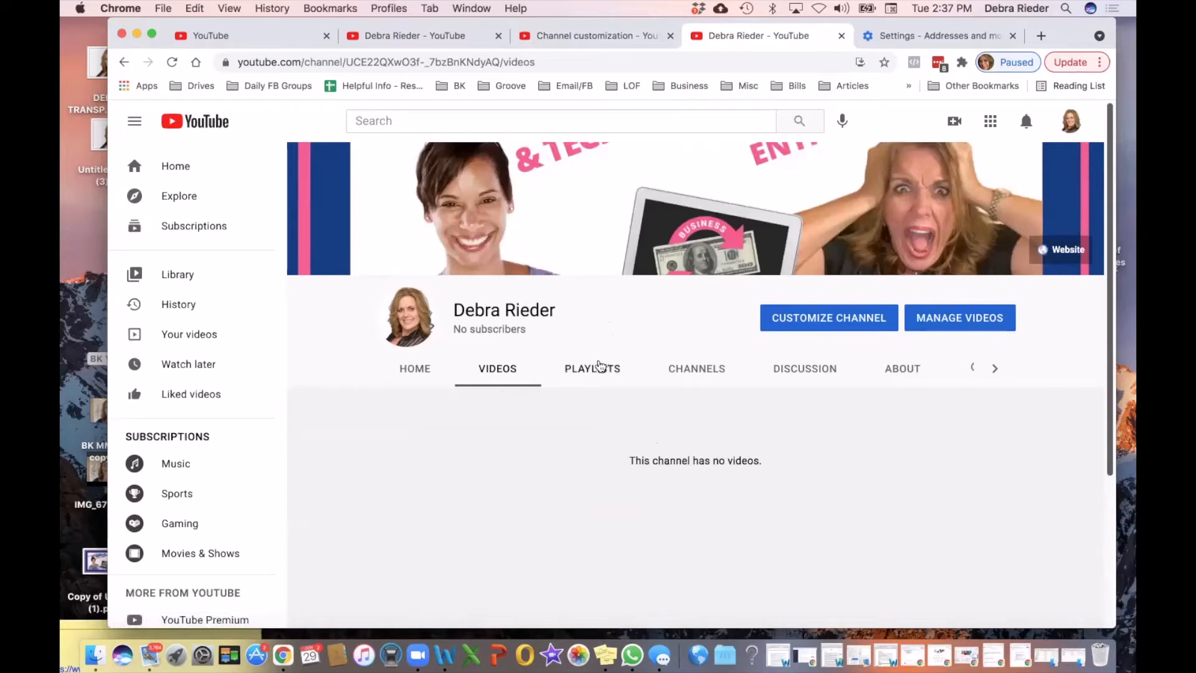
pyautogui.click(584, 371)
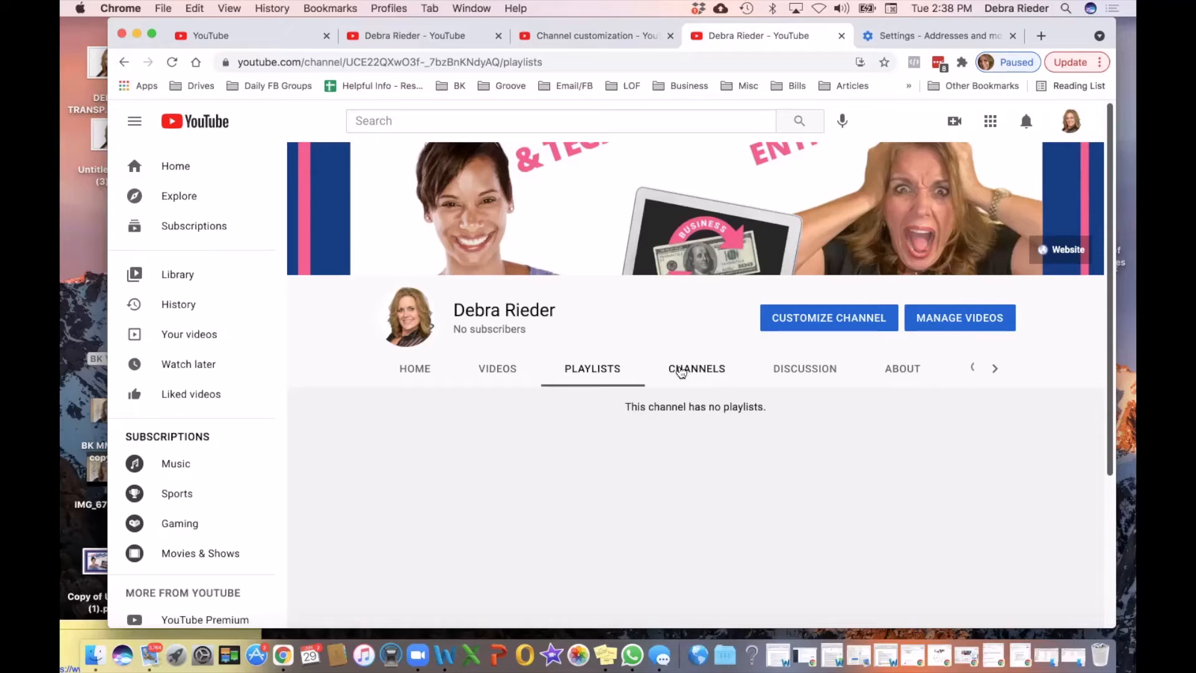
pyautogui.click(681, 373)
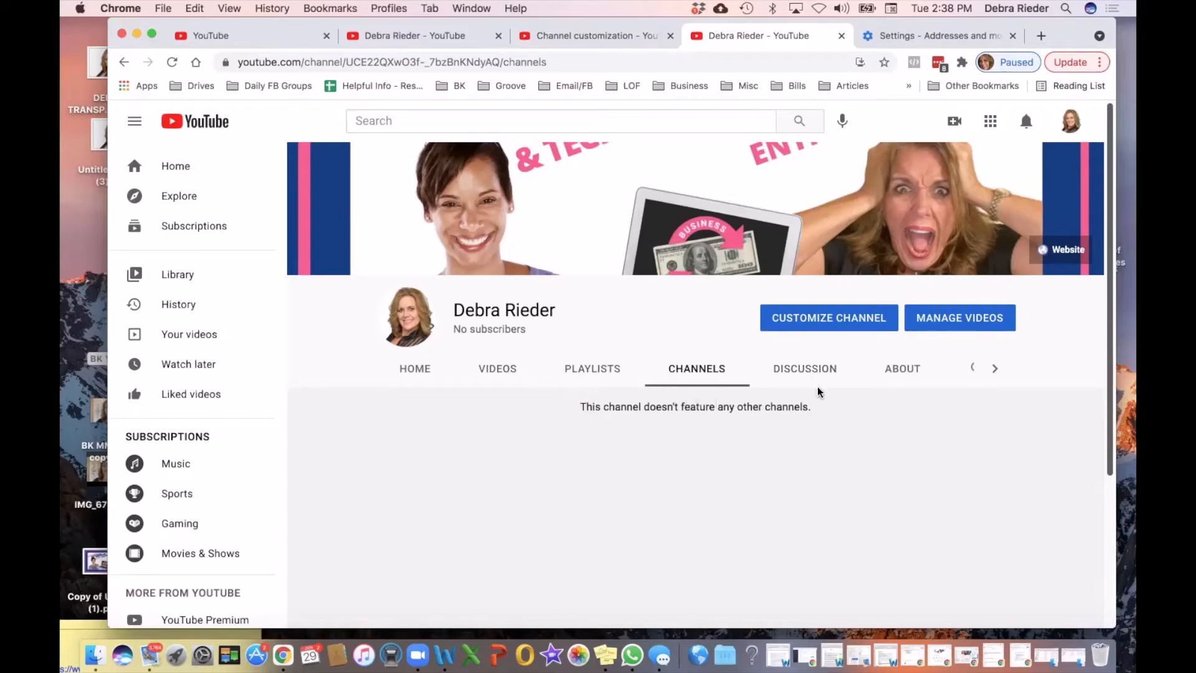
pyautogui.click(808, 370)
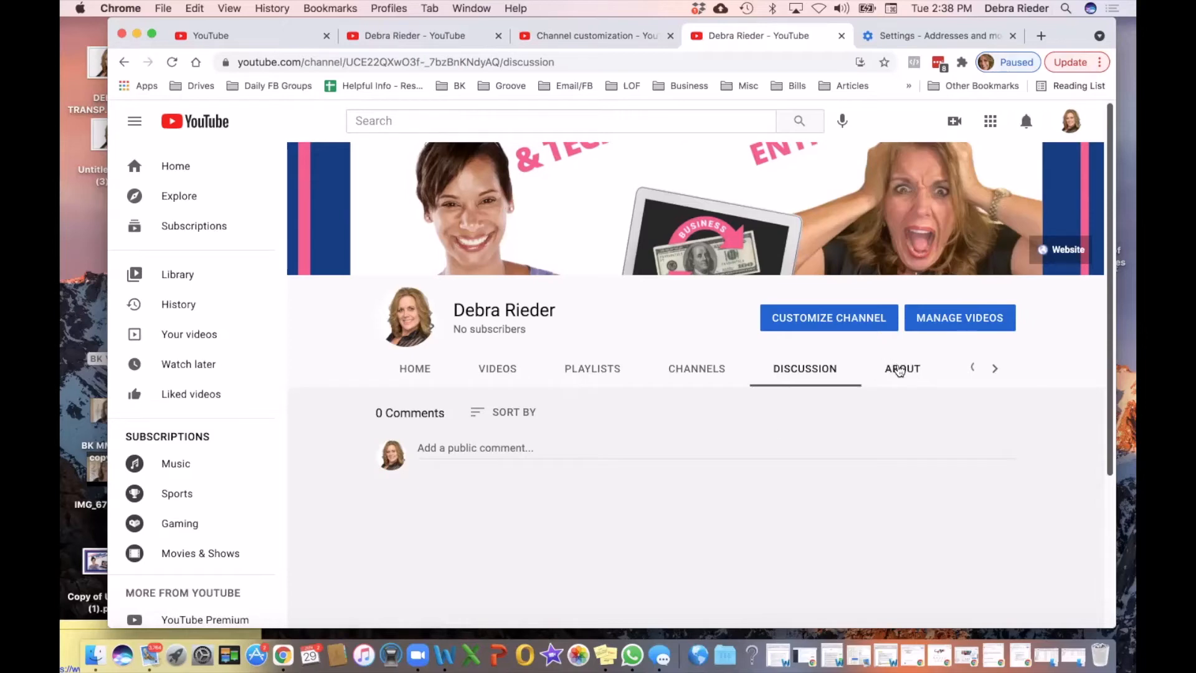
pyautogui.click(899, 369)
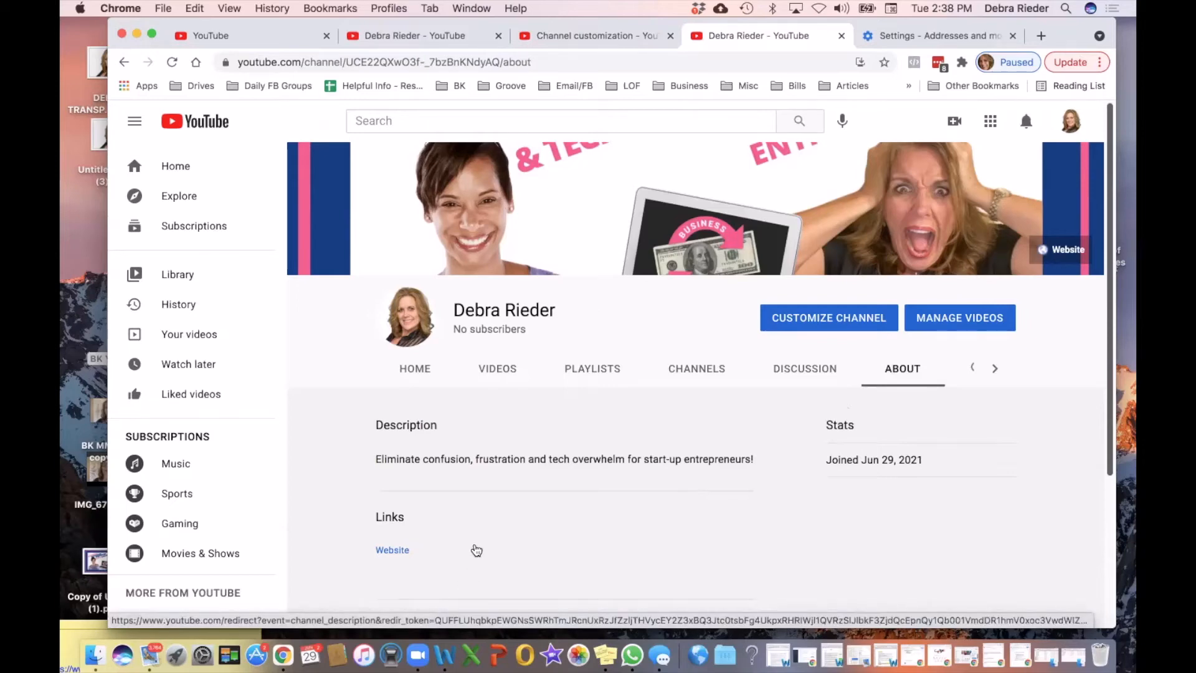
pyautogui.scroll(-1, 477, 550)
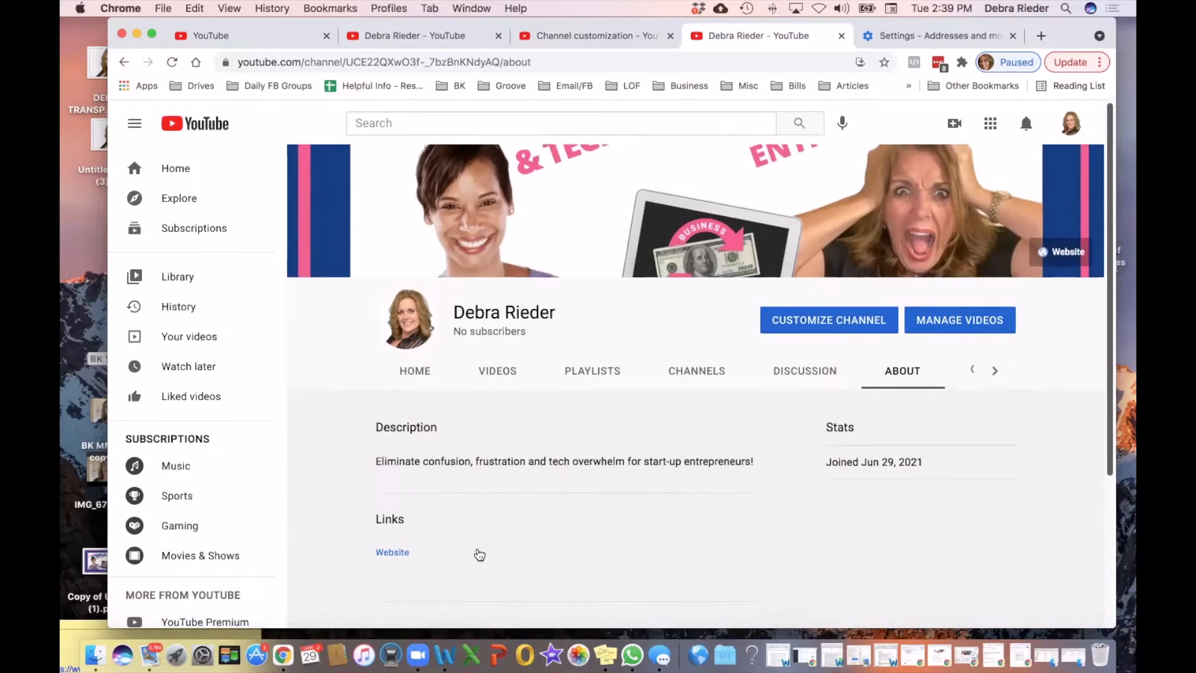
# Step: From the channel home page, go to YouTube Studio through the account menu
pyautogui.click(497, 377)
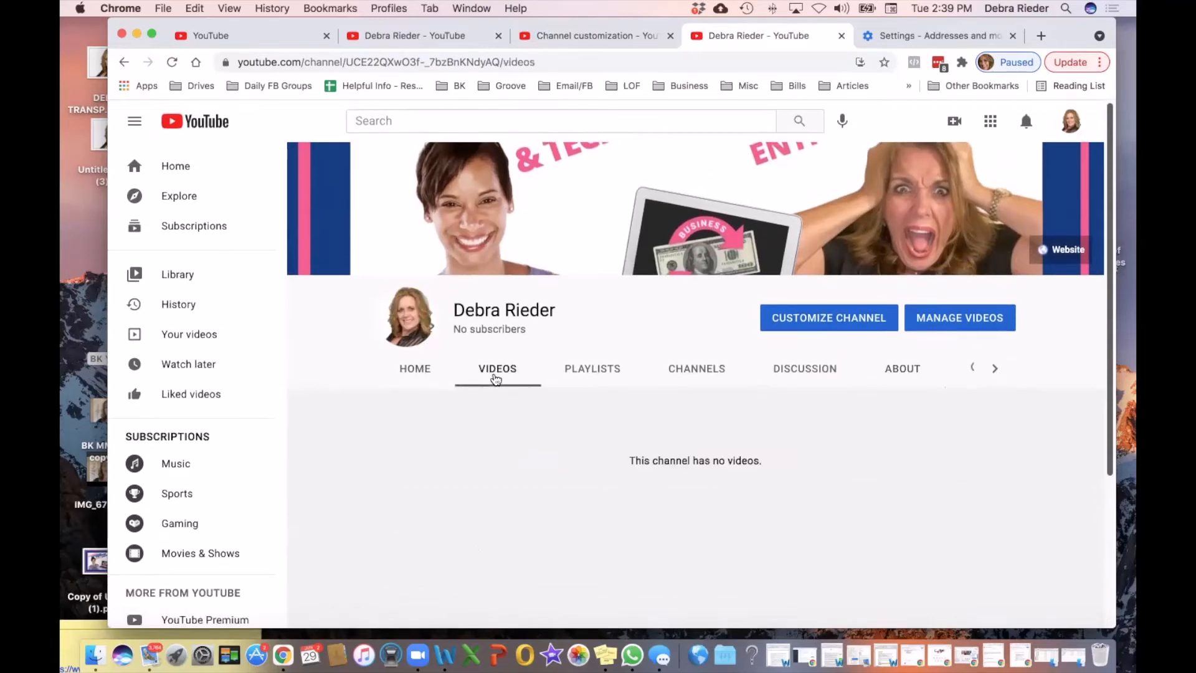
pyautogui.click(417, 370)
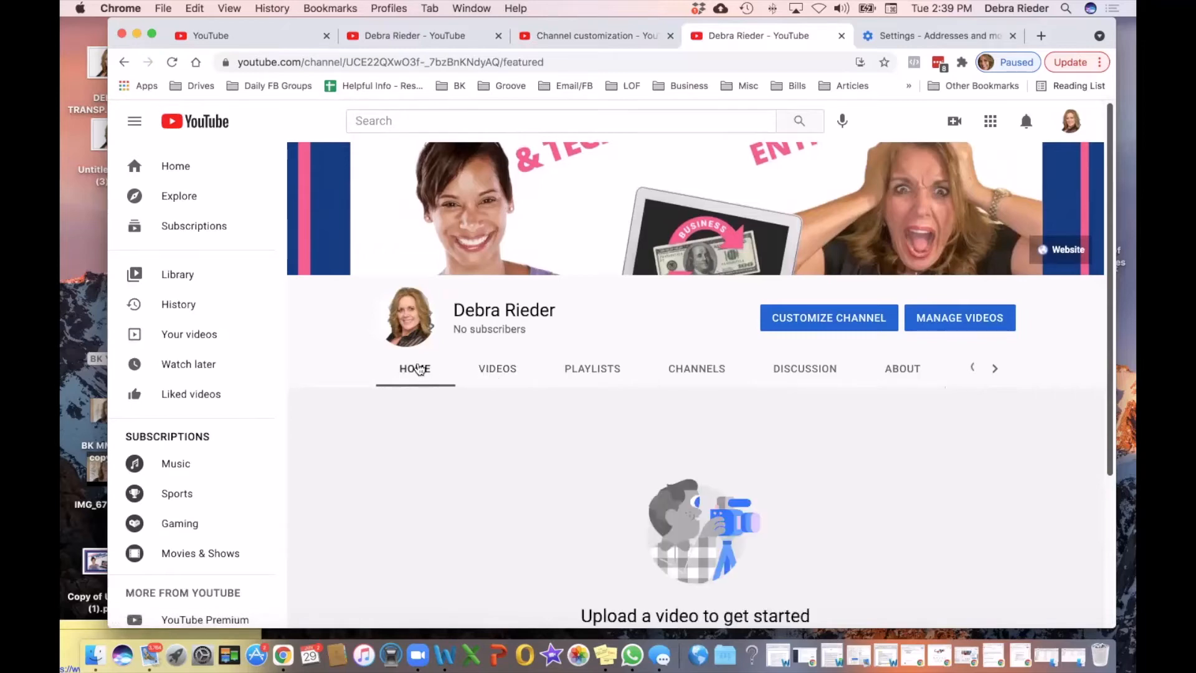
pyautogui.scroll(-5, 418, 368)
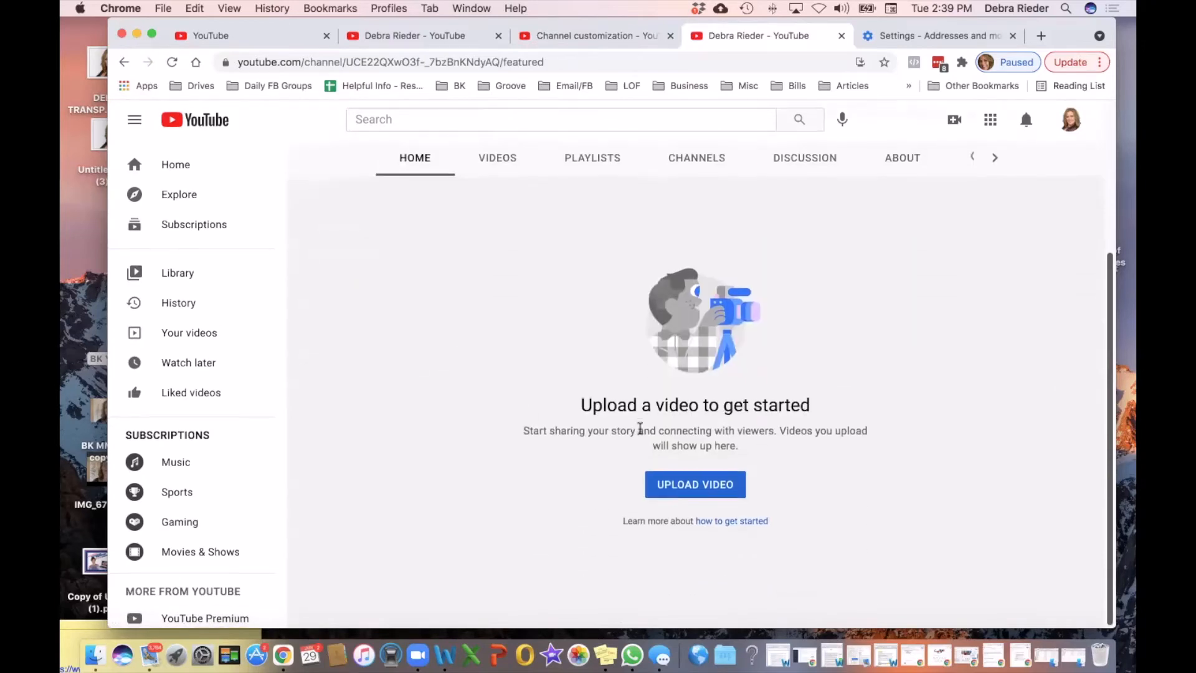
pyautogui.click(696, 487)
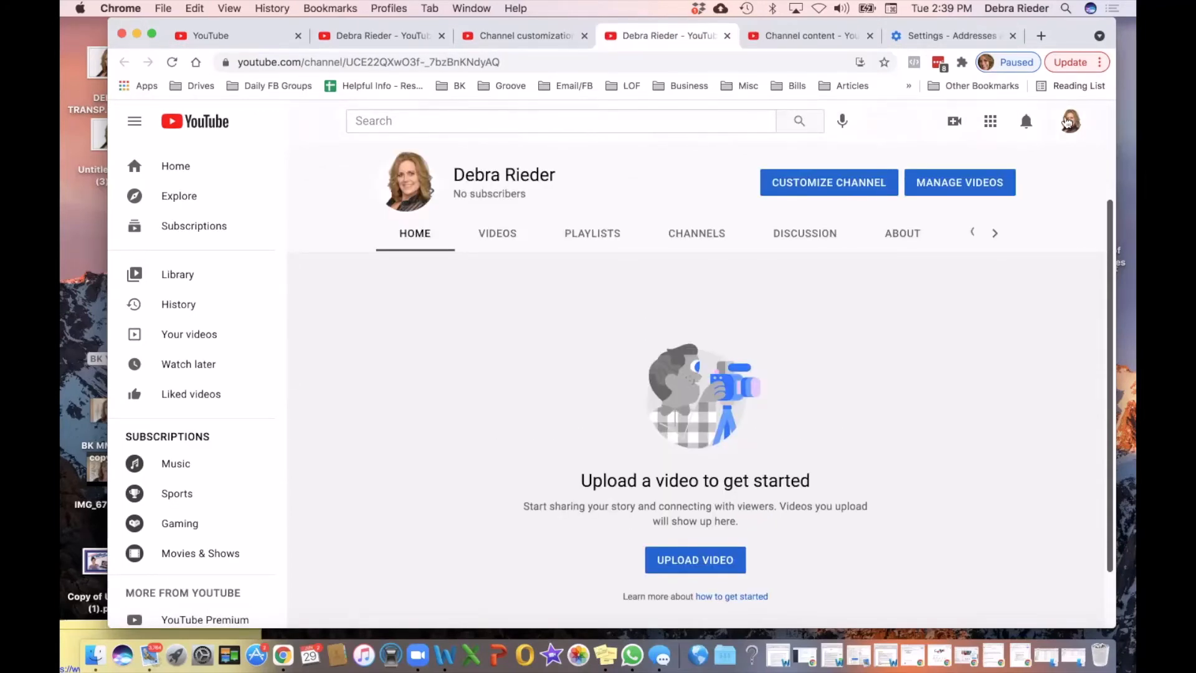
pyautogui.click(1068, 122)
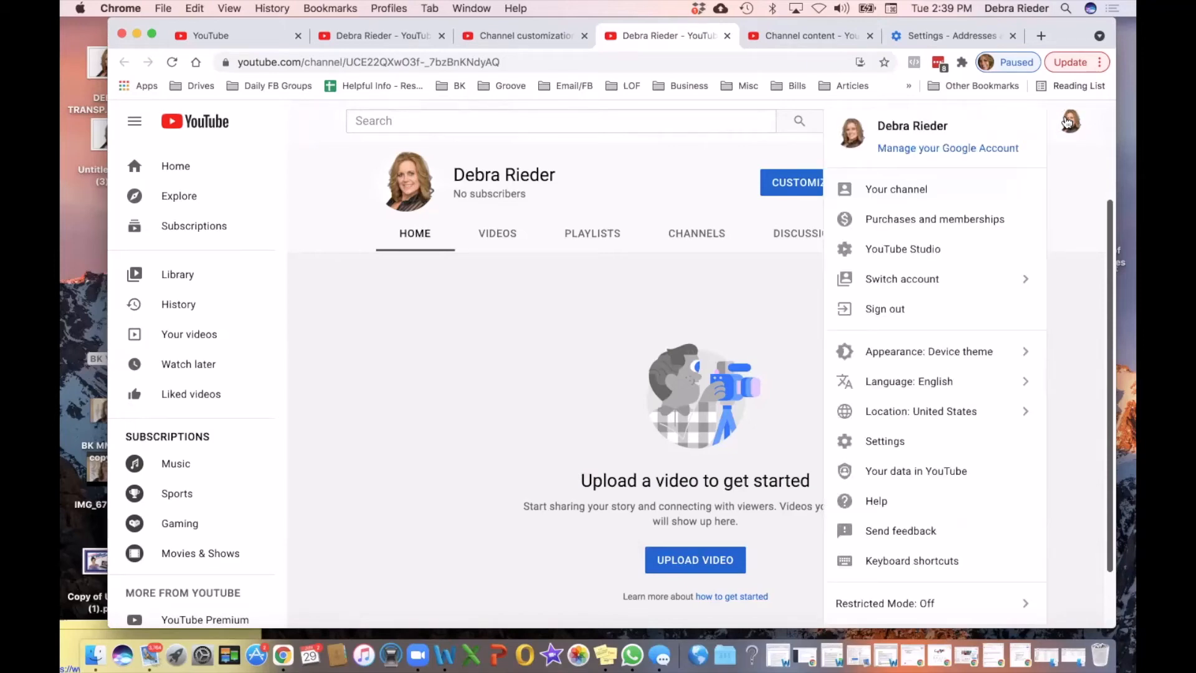
pyautogui.click(913, 253)
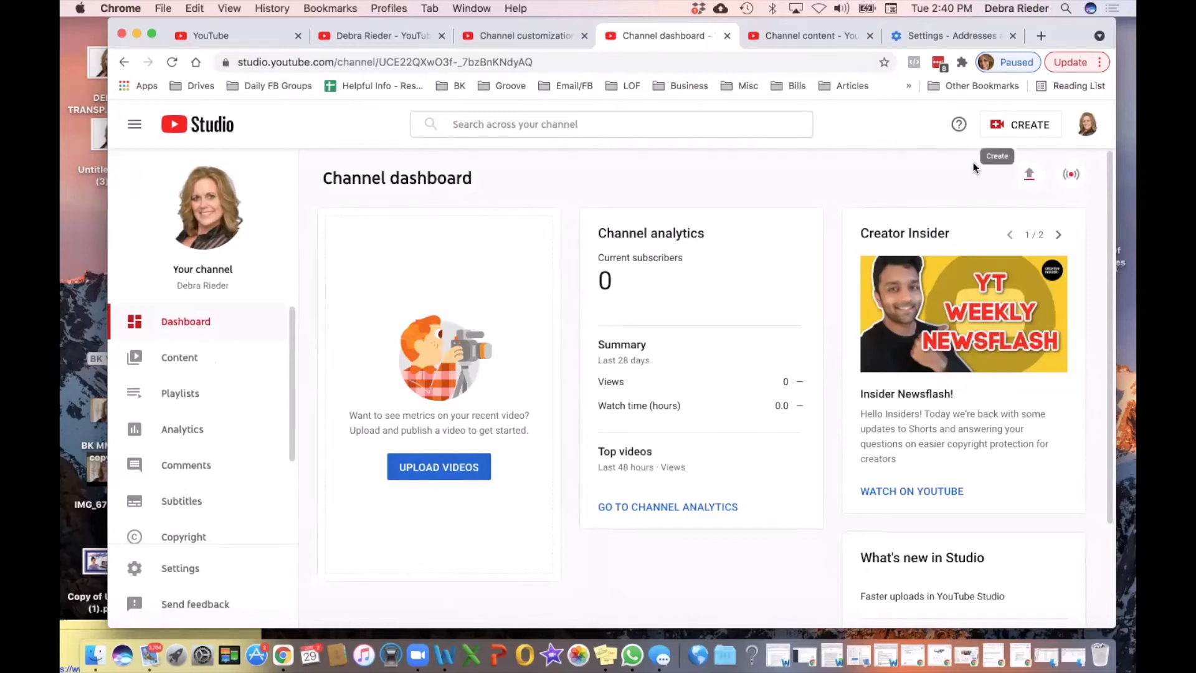
# Step: Open the Upload videos dialog through Create > Upload videos
pyautogui.click(1028, 177)
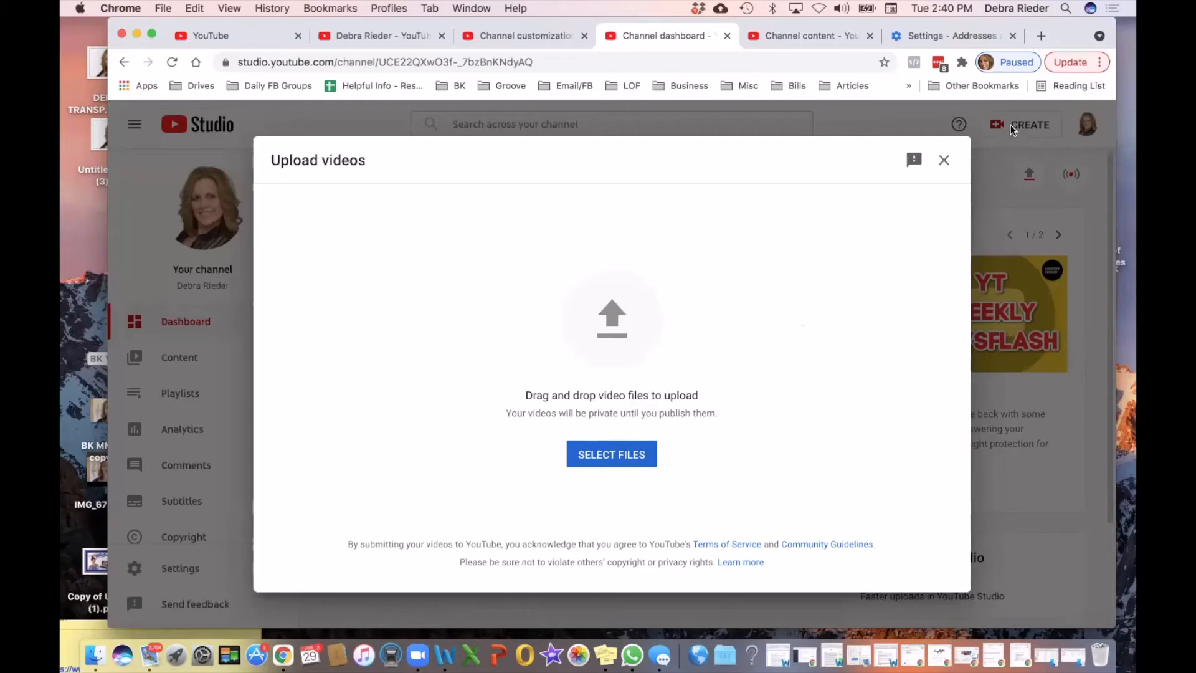
pyautogui.click(944, 161)
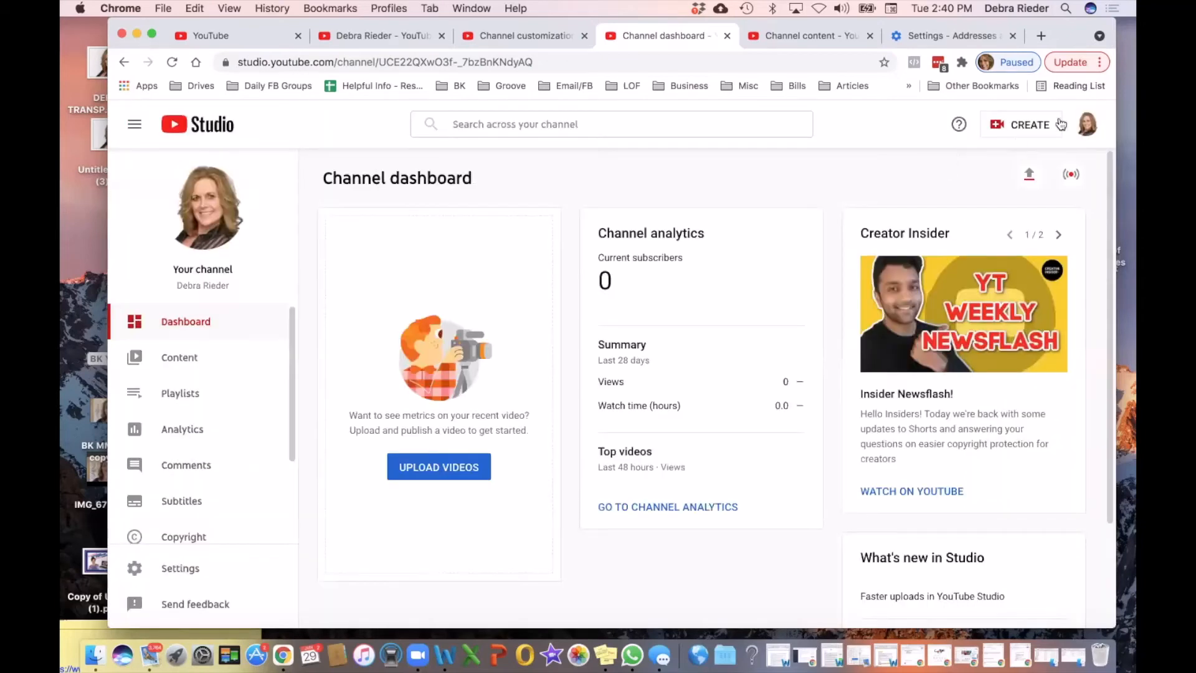
pyautogui.click(1025, 127)
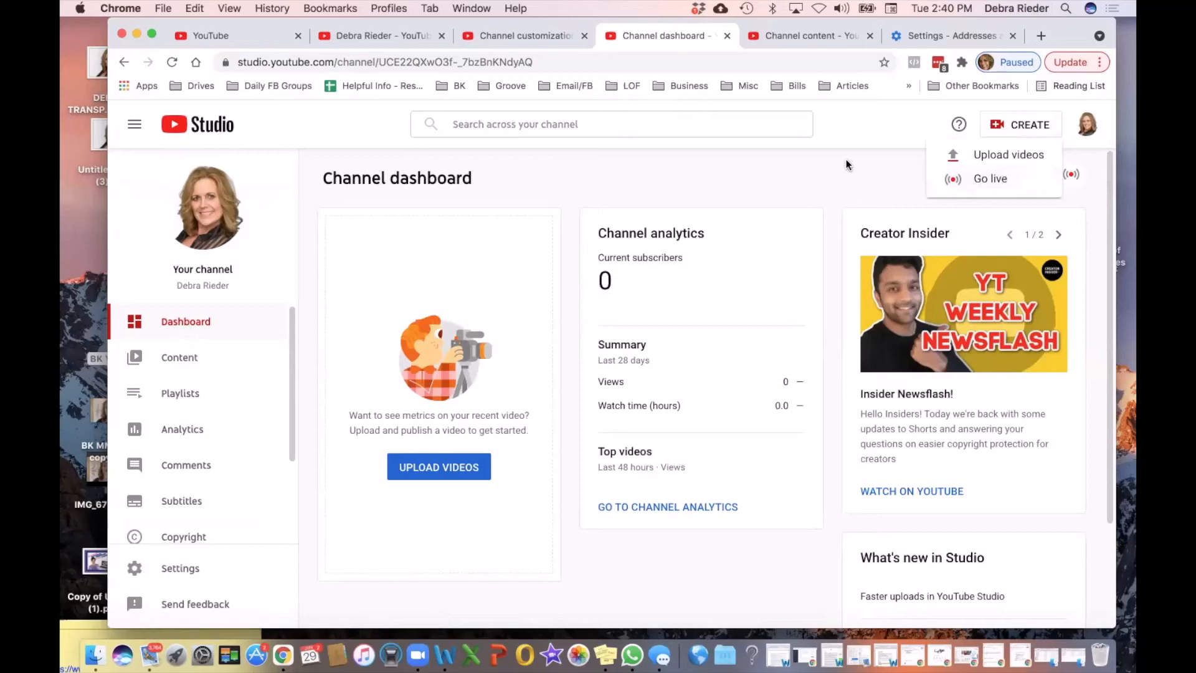
pyautogui.click(999, 162)
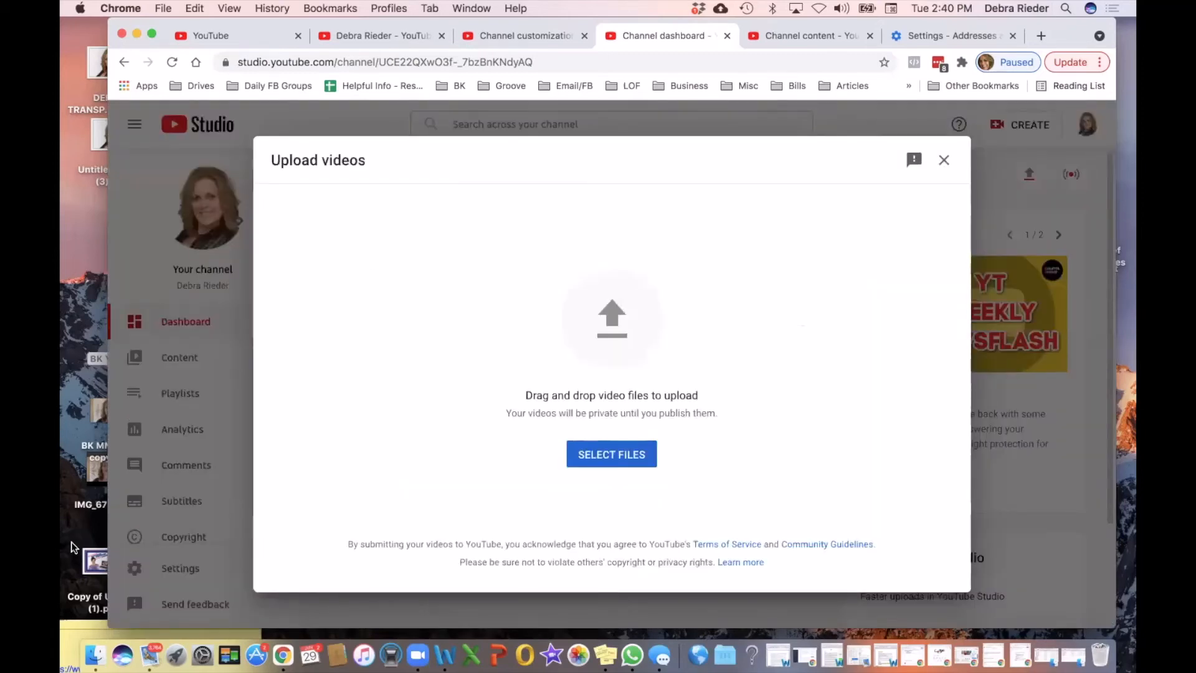
# Step: Drop BK MM FB AD copy.mp4 into the uploader, title it 'BK Mastermind Tutorial', describe it 'Describe here'
pyautogui.click(97, 472)
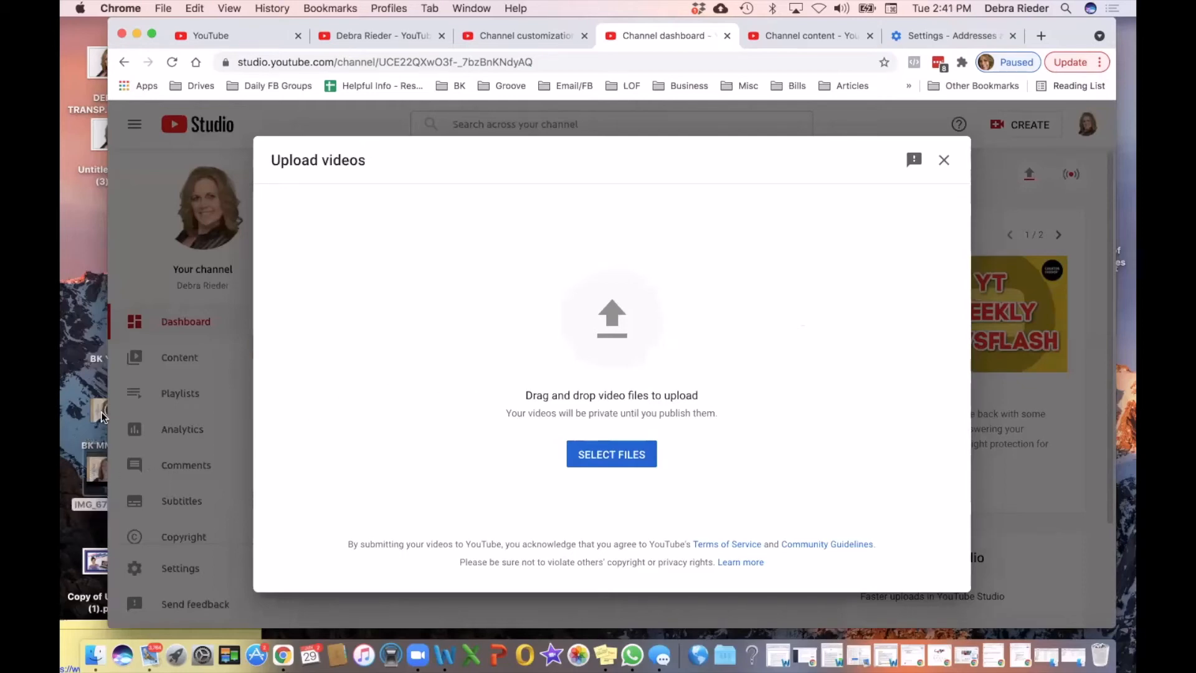
pyautogui.moveTo(100, 415); pyautogui.dragTo(607, 327)
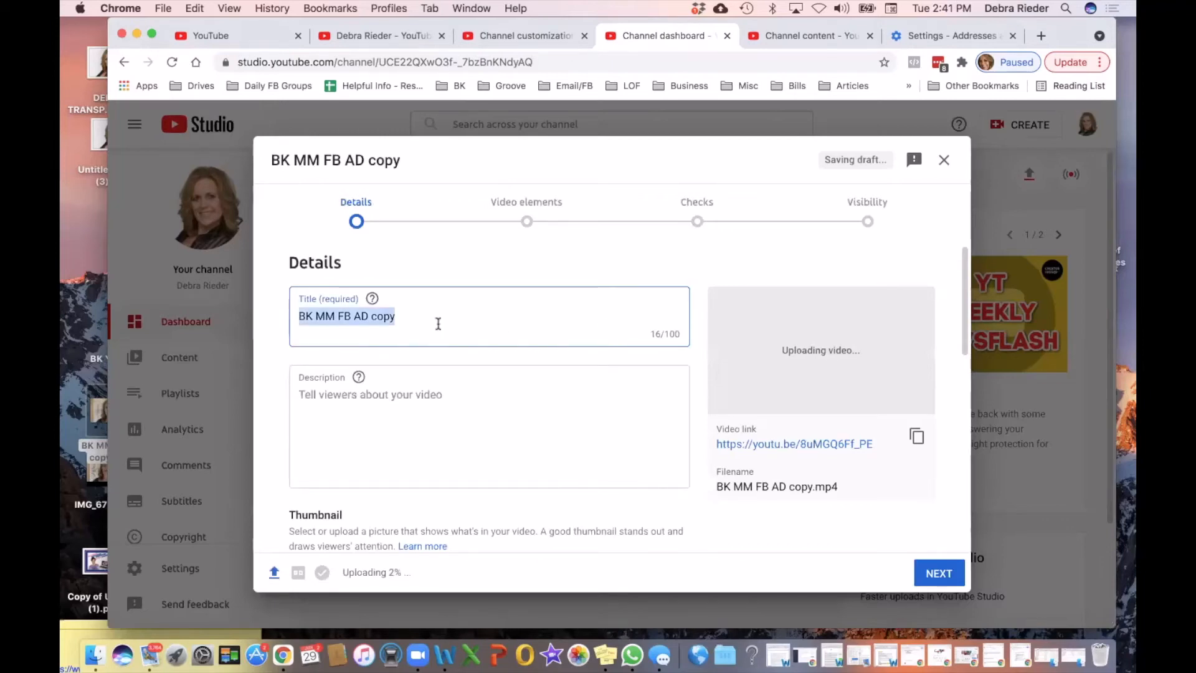
pyautogui.click(402, 318)
pyautogui.press('BackSpace')
pyautogui.press('BackSpace')
pyautogui.press('BackSpace')
pyautogui.press('BackSpace')
pyautogui.press('BackSpace')
pyautogui.press('BackSpace')
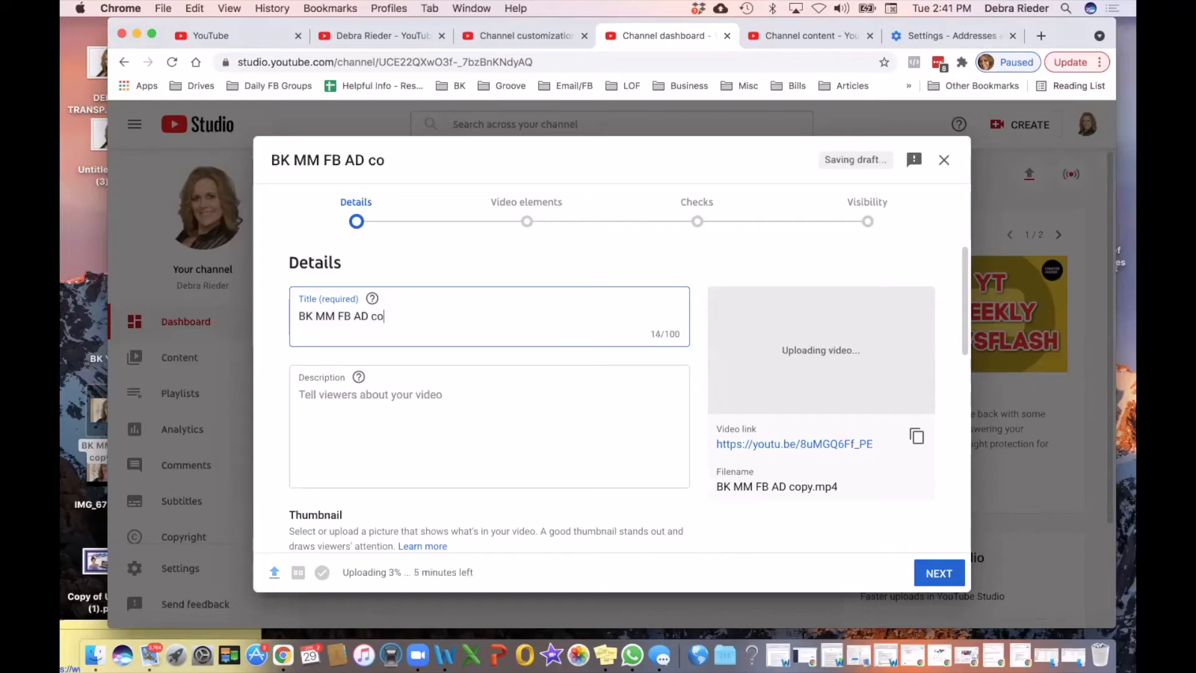
pyautogui.press('BackSpace')
pyautogui.press('BackSpace')
pyautogui.press('BackSpace')
pyautogui.press('BackSpace')
pyautogui.press('BackSpace')
pyautogui.press('BackSpace')
pyautogui.press('BackSpace')
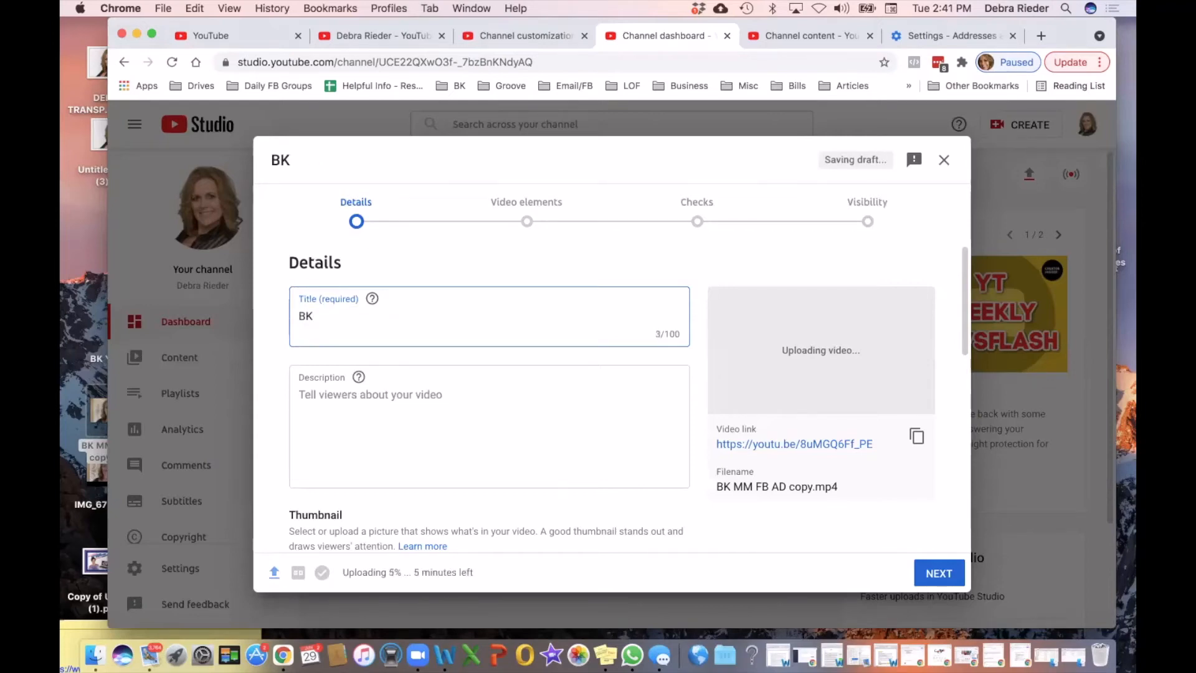
pyautogui.write('Masterm')
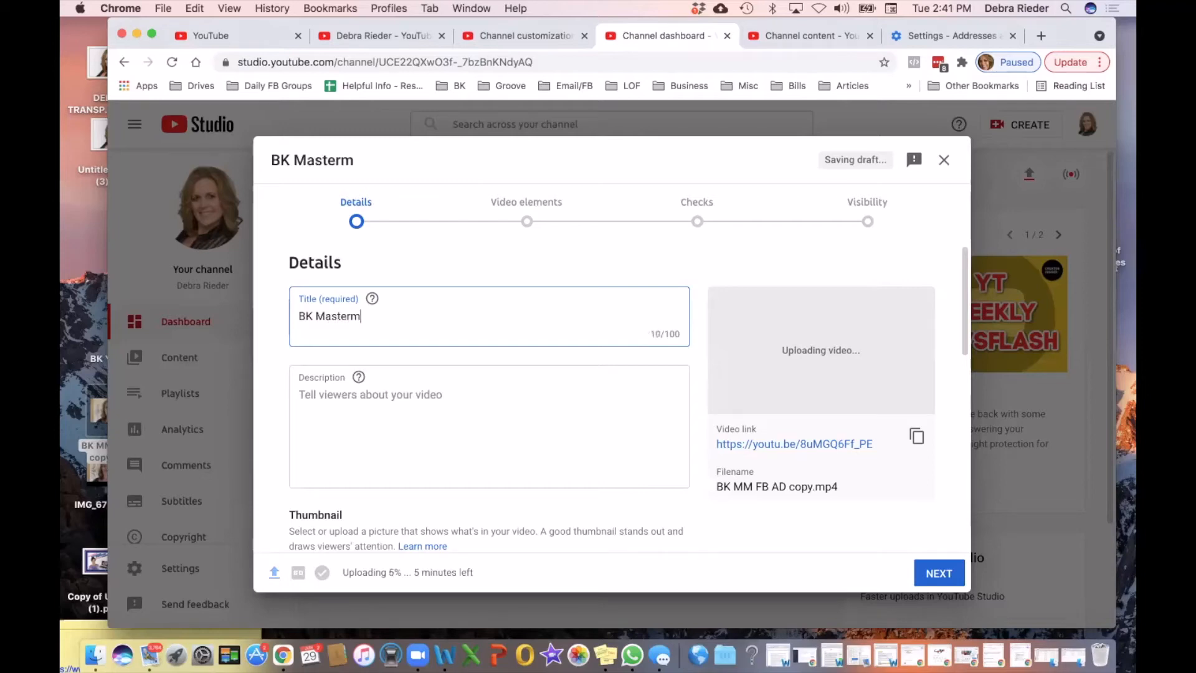
pyautogui.write('ind Tuto')
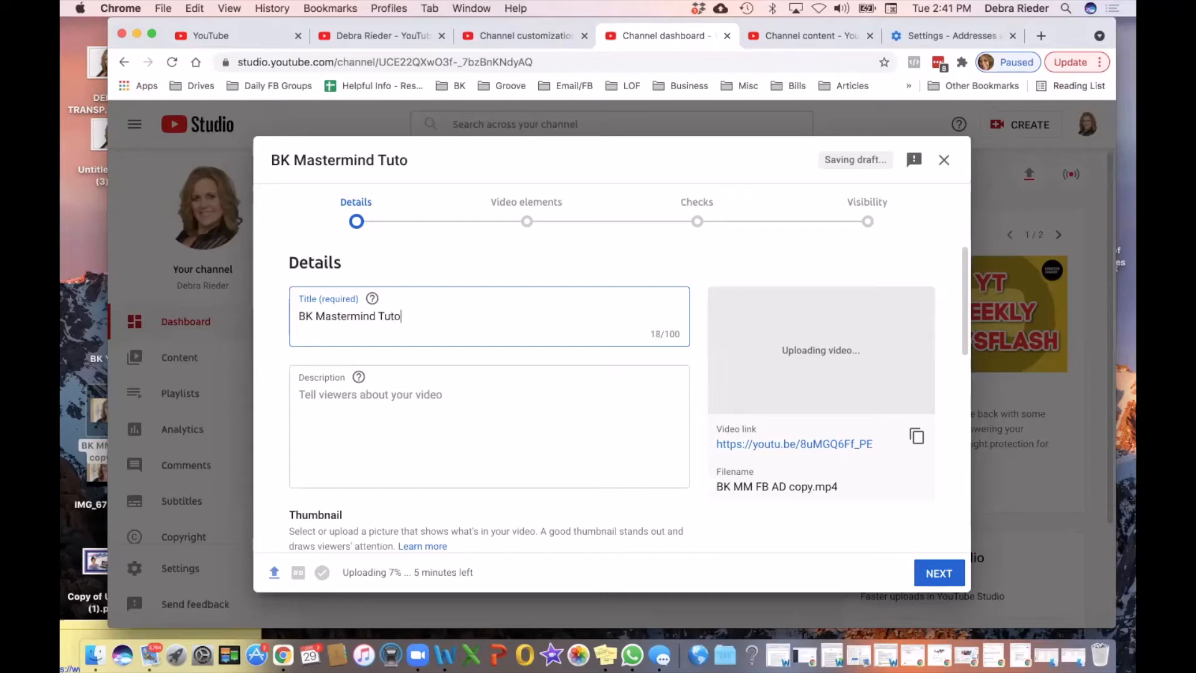
pyautogui.write('rial')
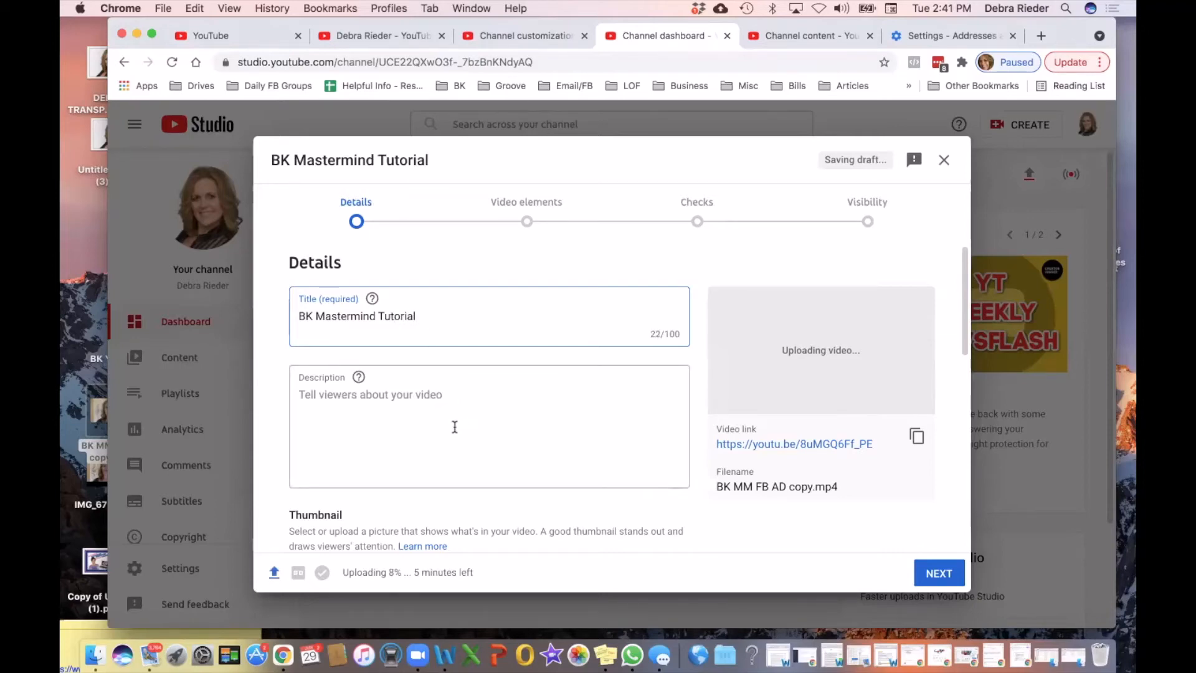
pyautogui.click(377, 412)
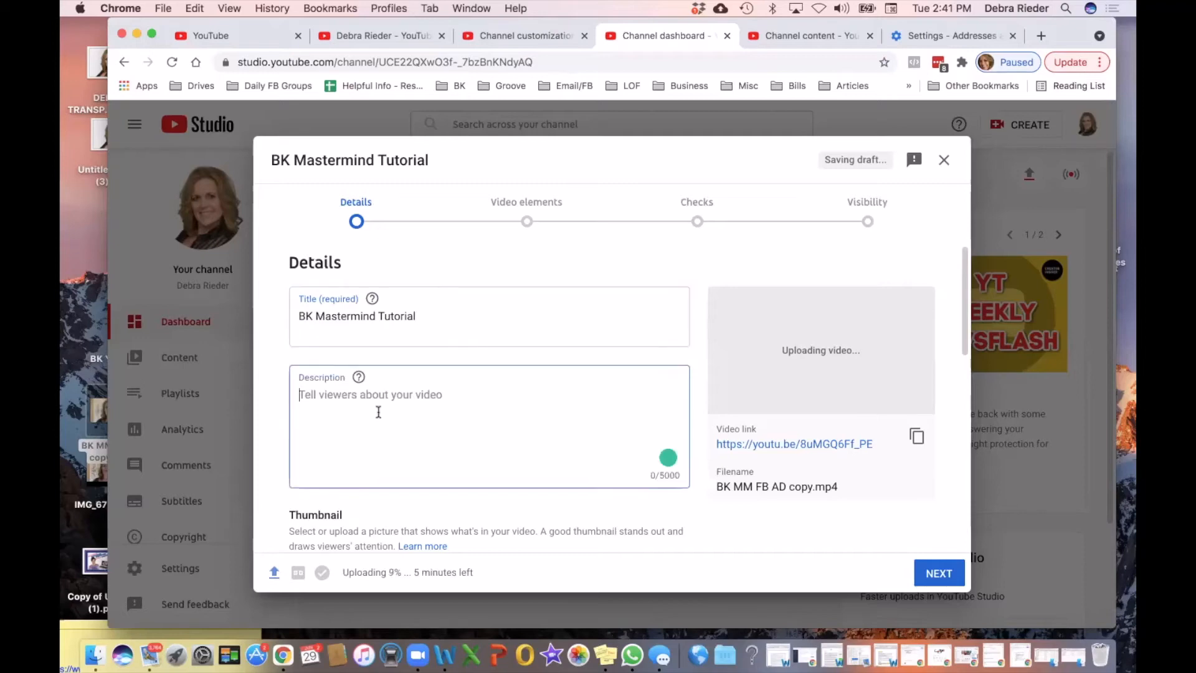
pyautogui.write('Describe here')
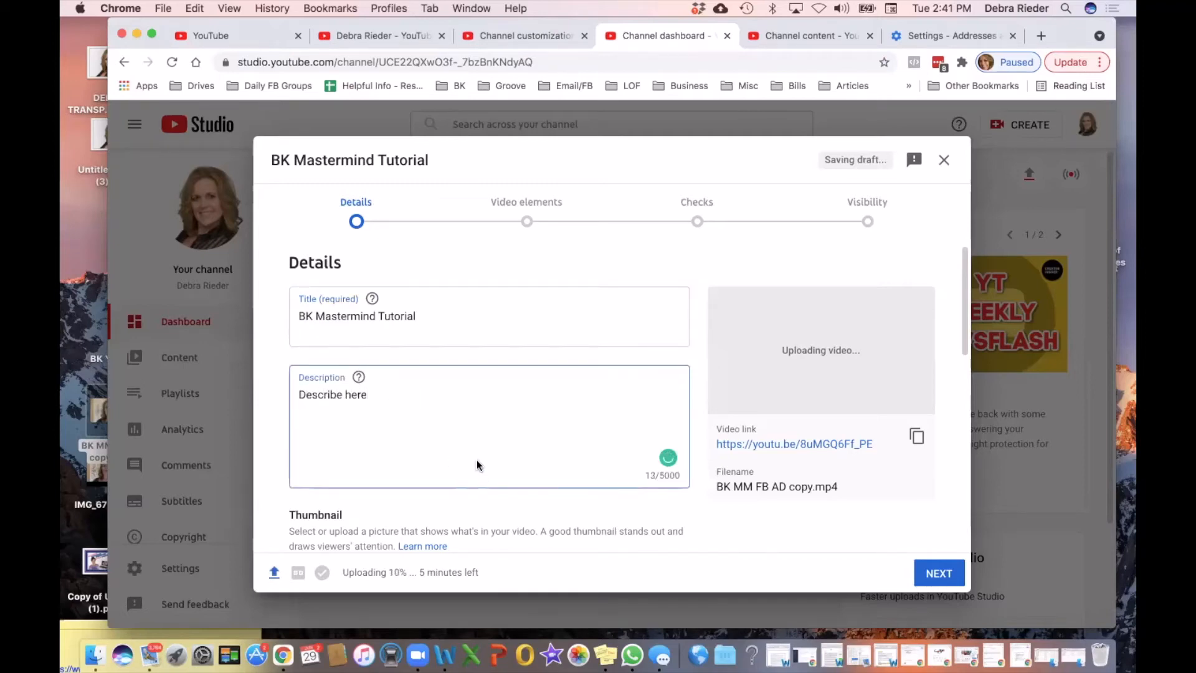
pyautogui.scroll(-1, 604, 502)
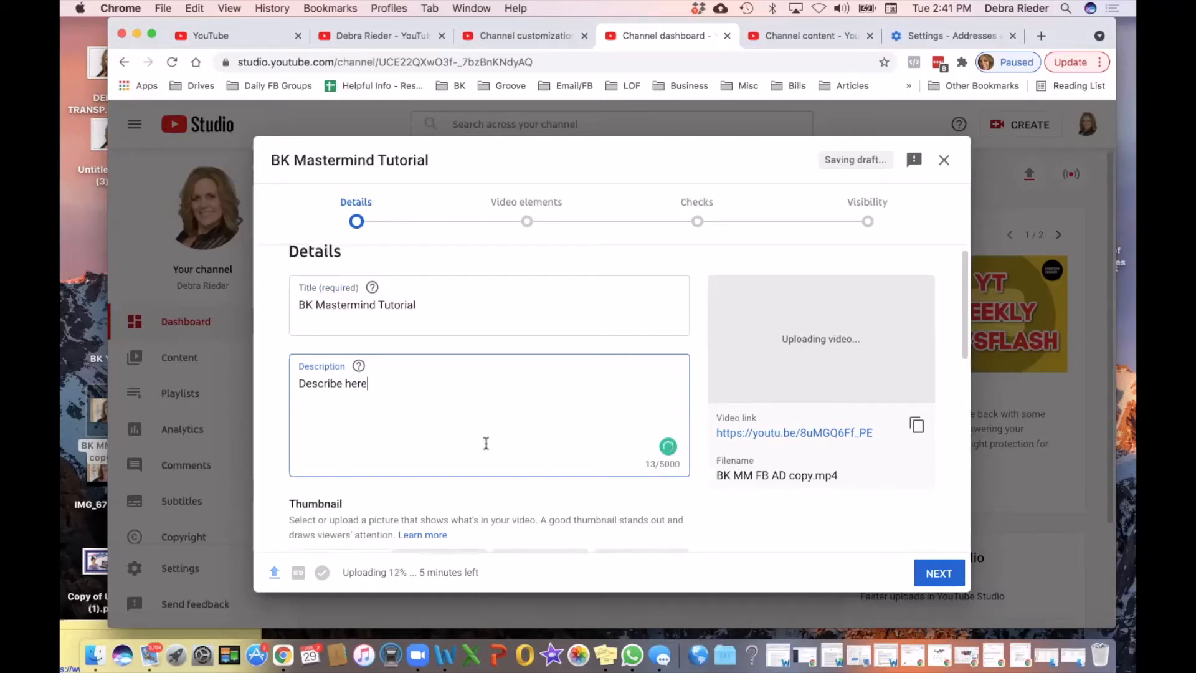
pyautogui.scroll(-3, 486, 444)
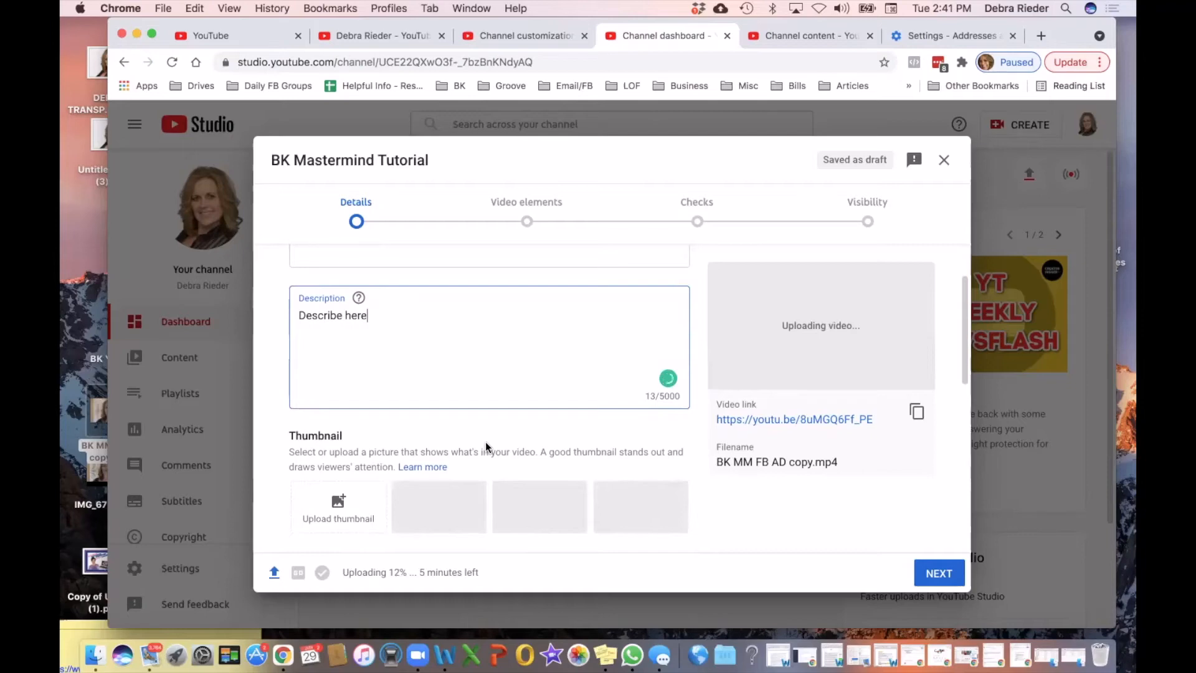
pyautogui.scroll(-2, 485, 442)
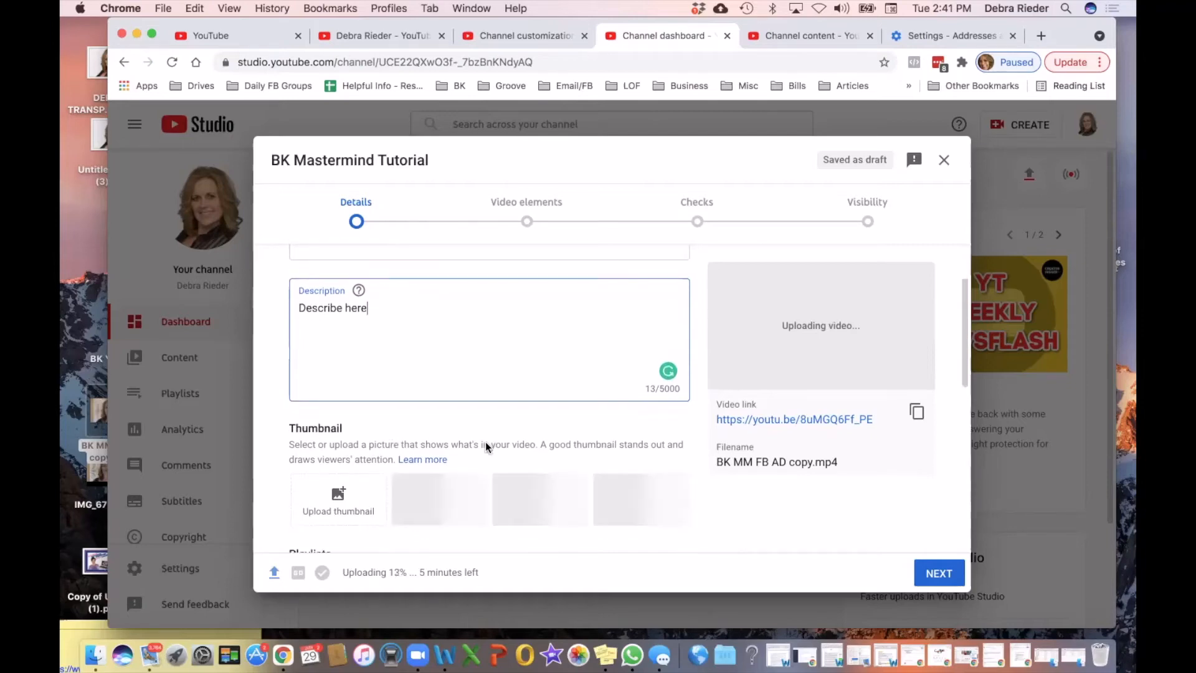
pyautogui.scroll(-2, 484, 442)
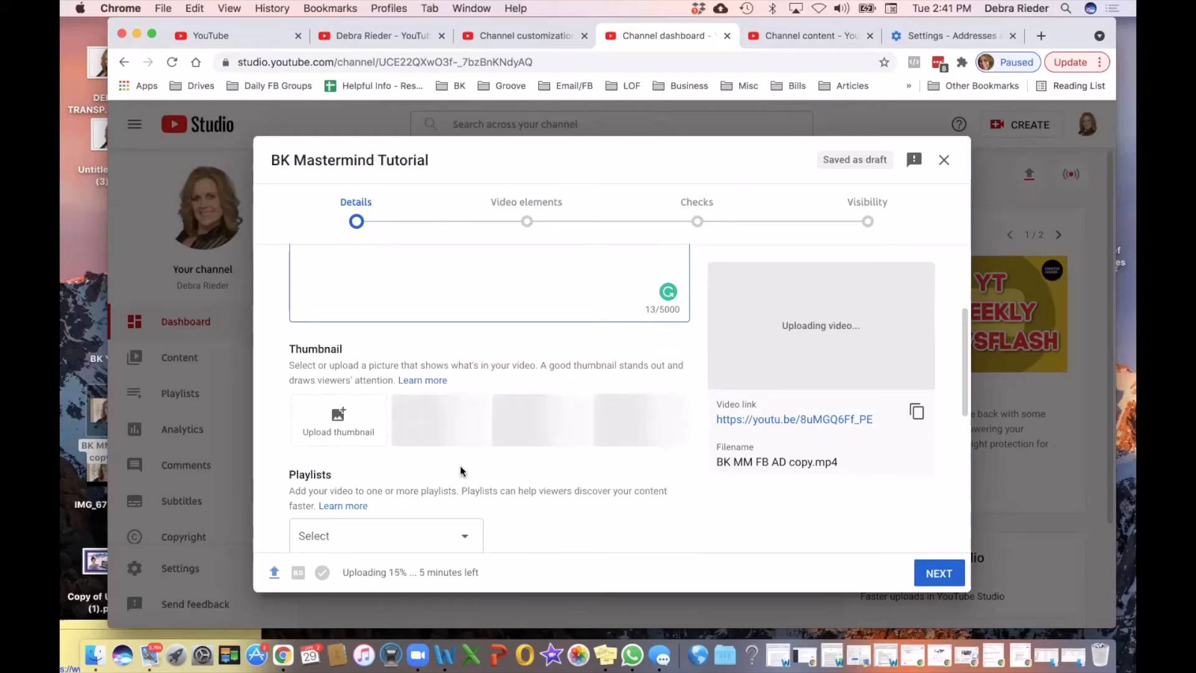
pyautogui.scroll(-3, 466, 461)
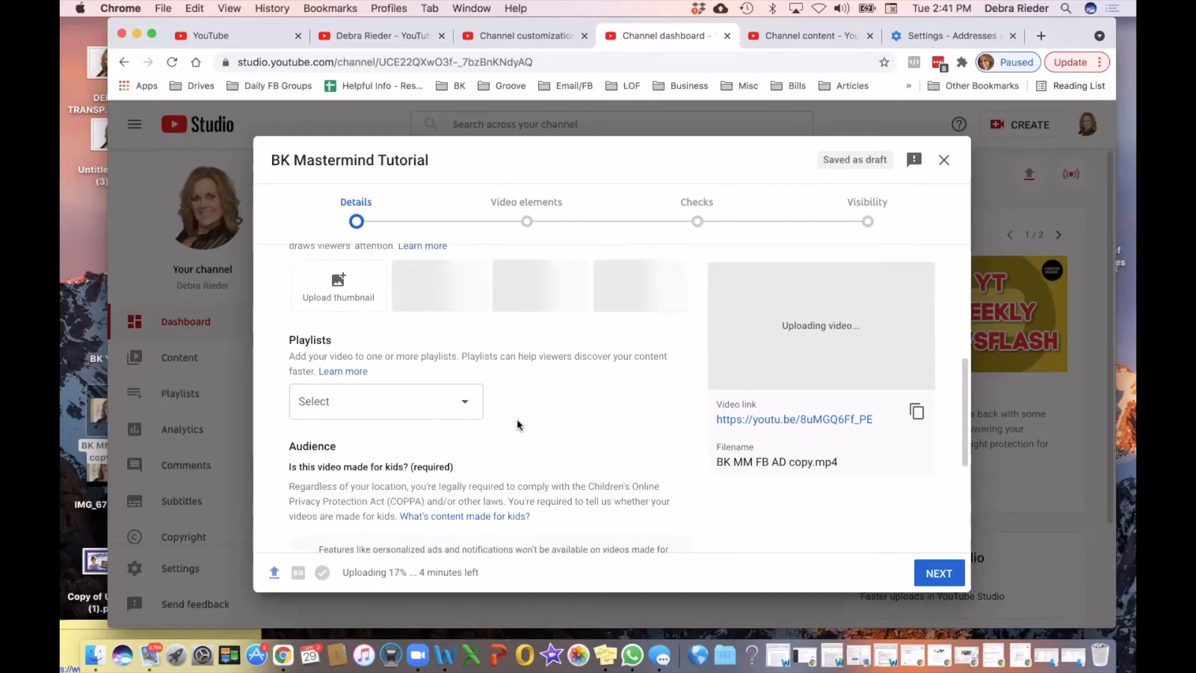
pyautogui.scroll(-2, 514, 415)
pyautogui.scroll(1, 514, 415)
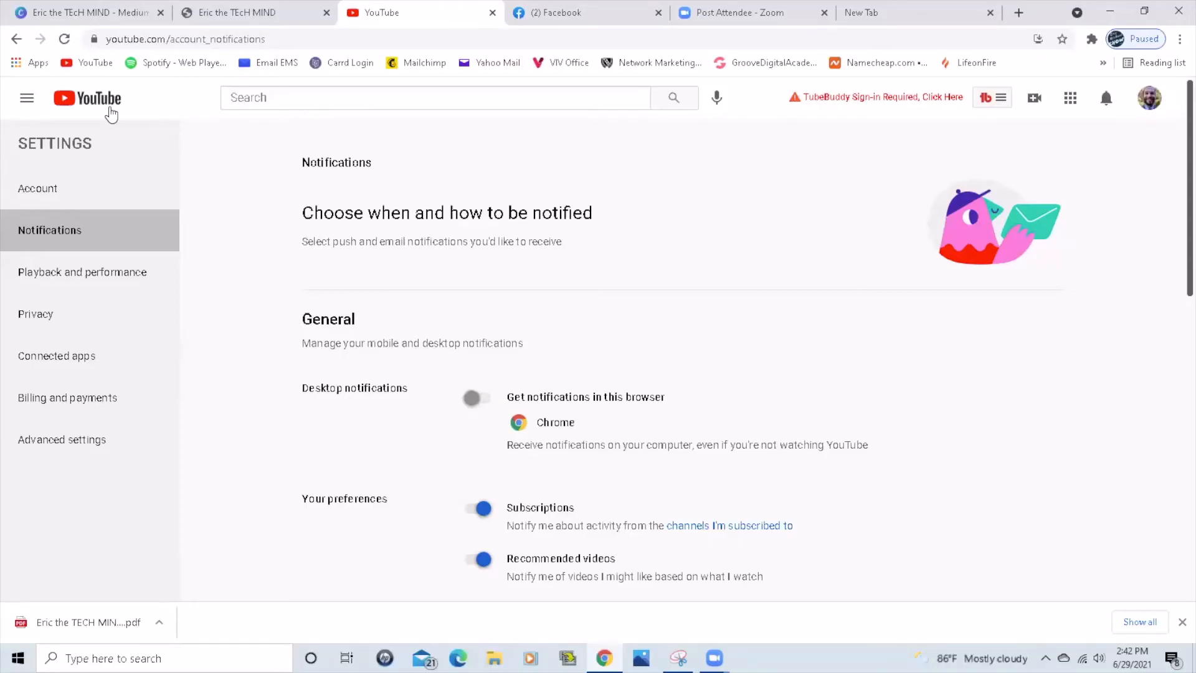
# Step: Browse an example creator's Playlists section to see how created playlists appear
pyautogui.click(107, 103)
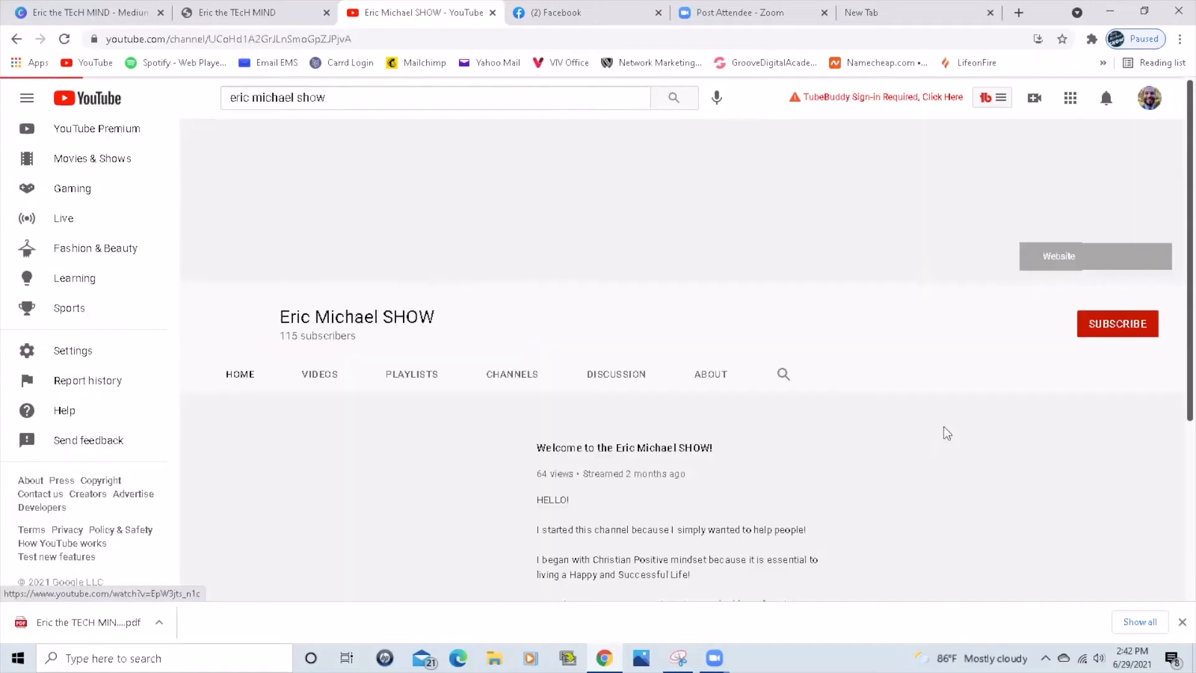
pyautogui.click(406, 377)
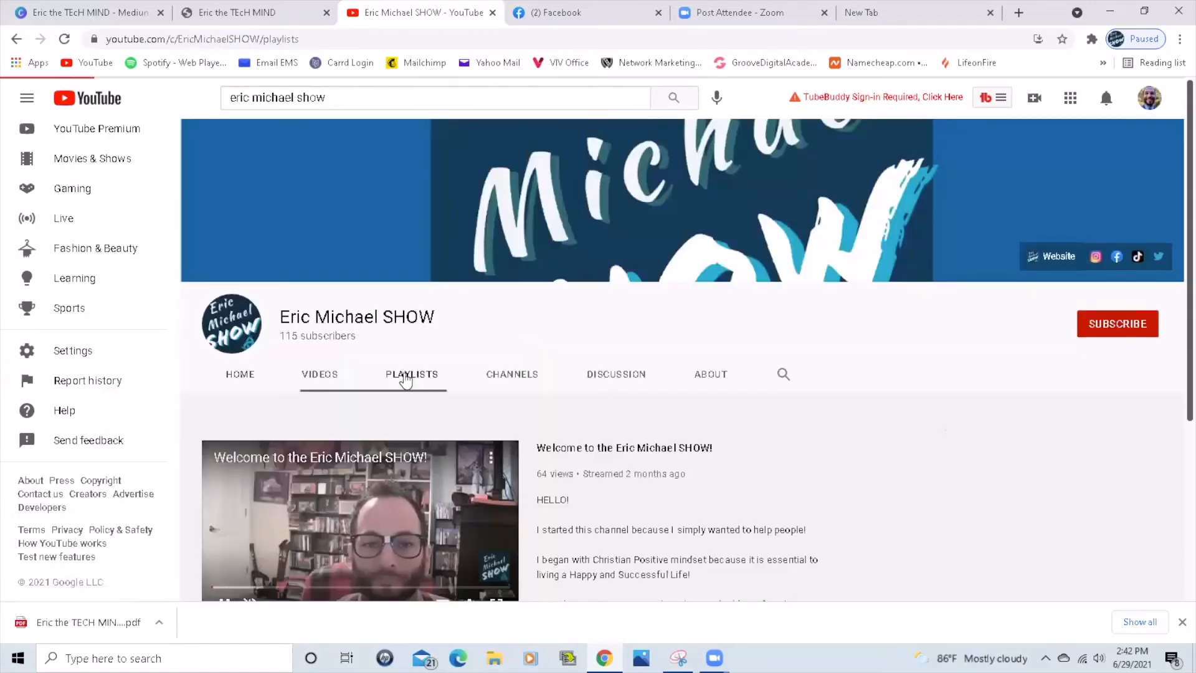
pyautogui.scroll(-2, 221, 389)
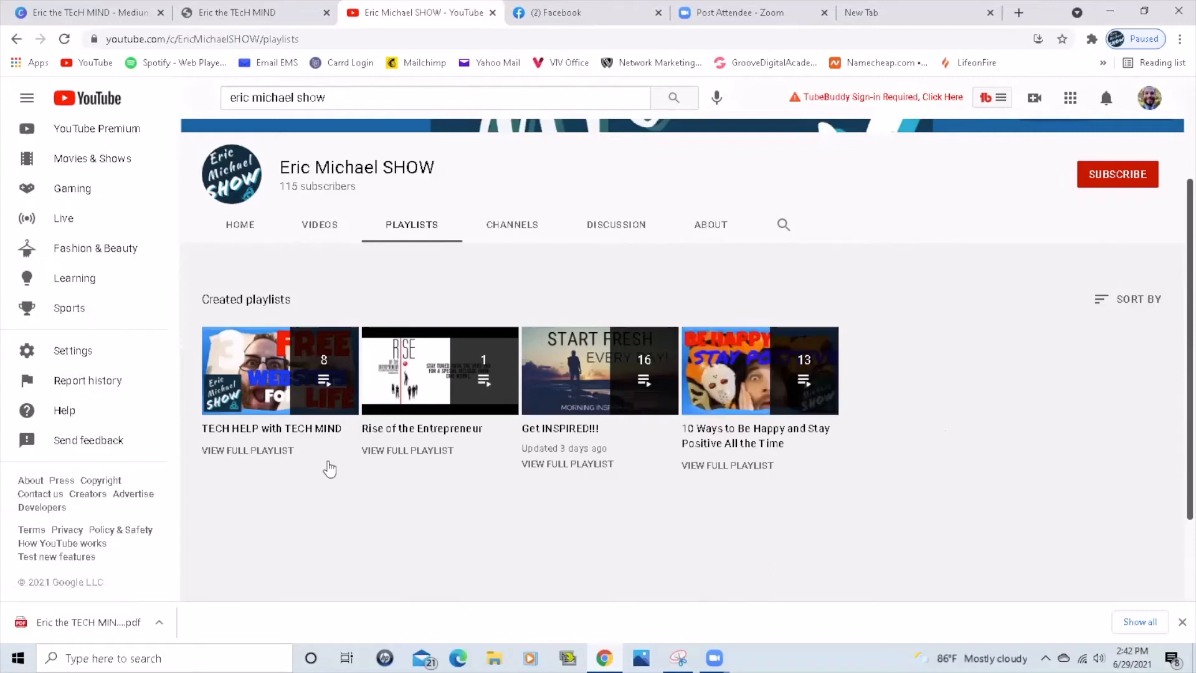
pyautogui.scroll(-2, 461, 318)
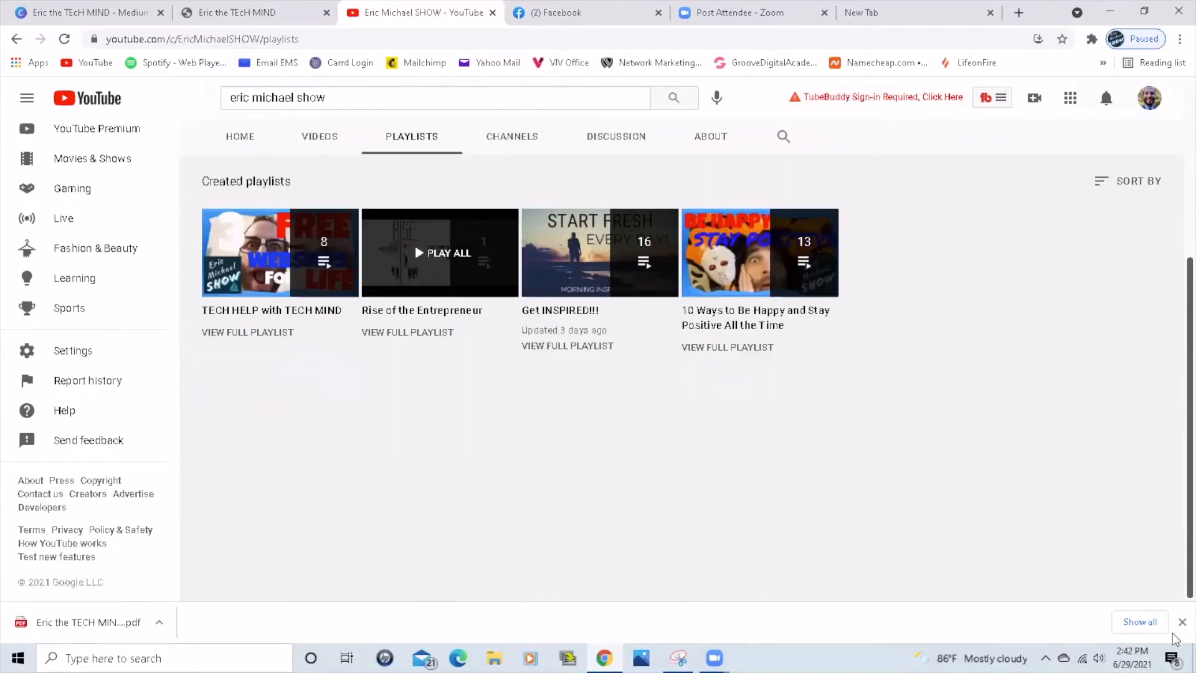
pyautogui.scroll(1, 671, 302)
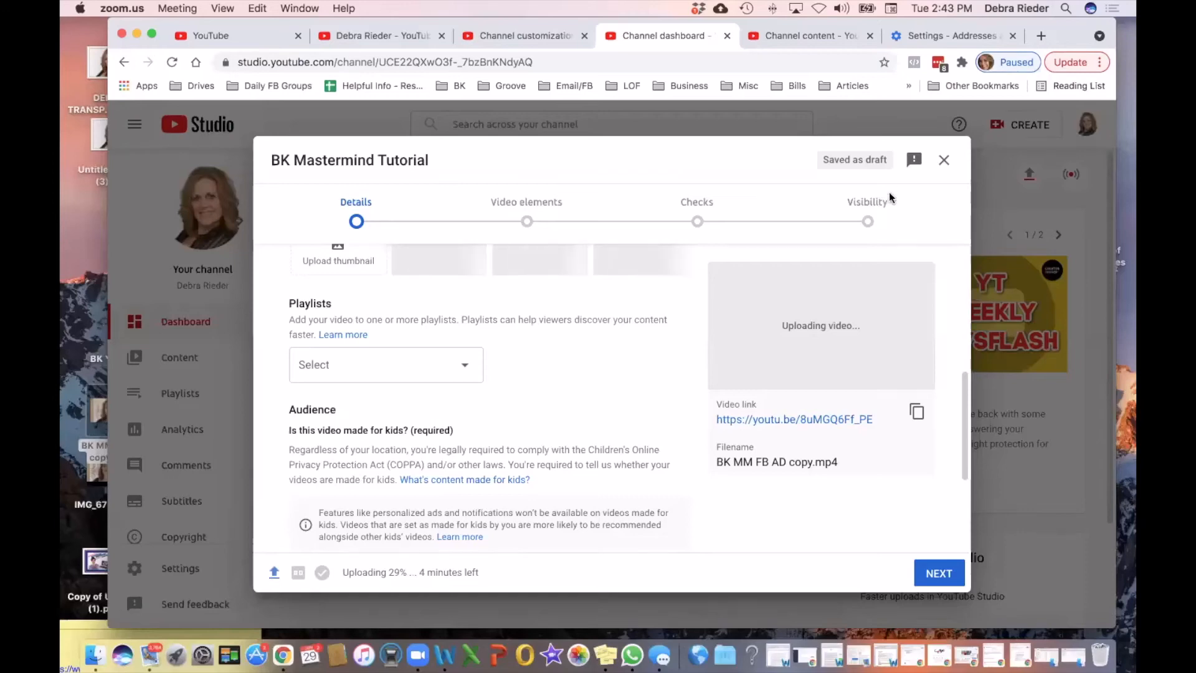
# Step: Set the BK Mastermind Tutorial audience to 'No, it's not made for kids'
pyautogui.scroll(3, 575, 335)
pyautogui.scroll(2, 575, 337)
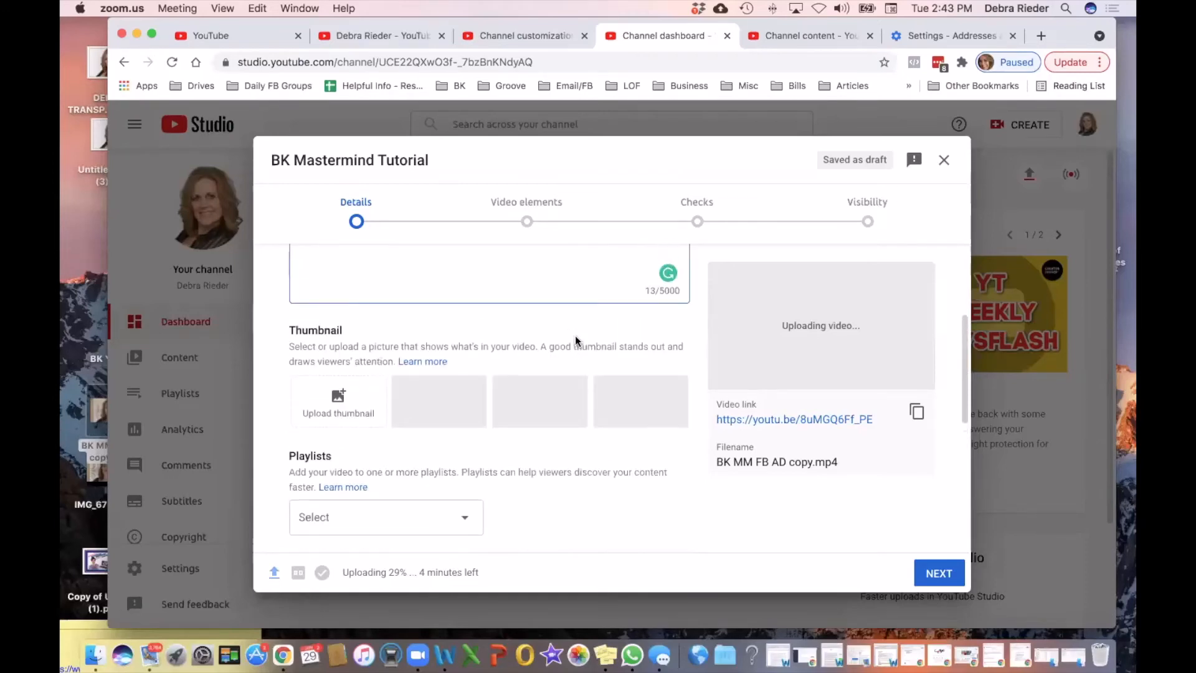
pyautogui.scroll(-4, 575, 337)
pyautogui.scroll(-3, 575, 339)
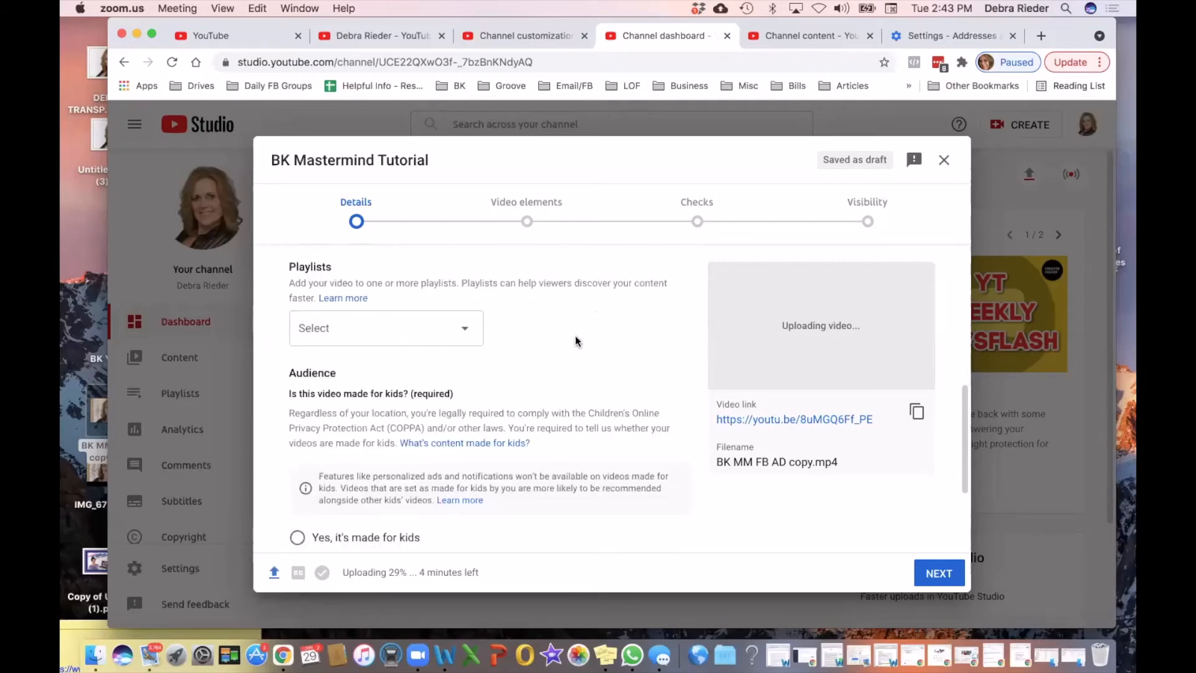
pyautogui.scroll(5, 576, 340)
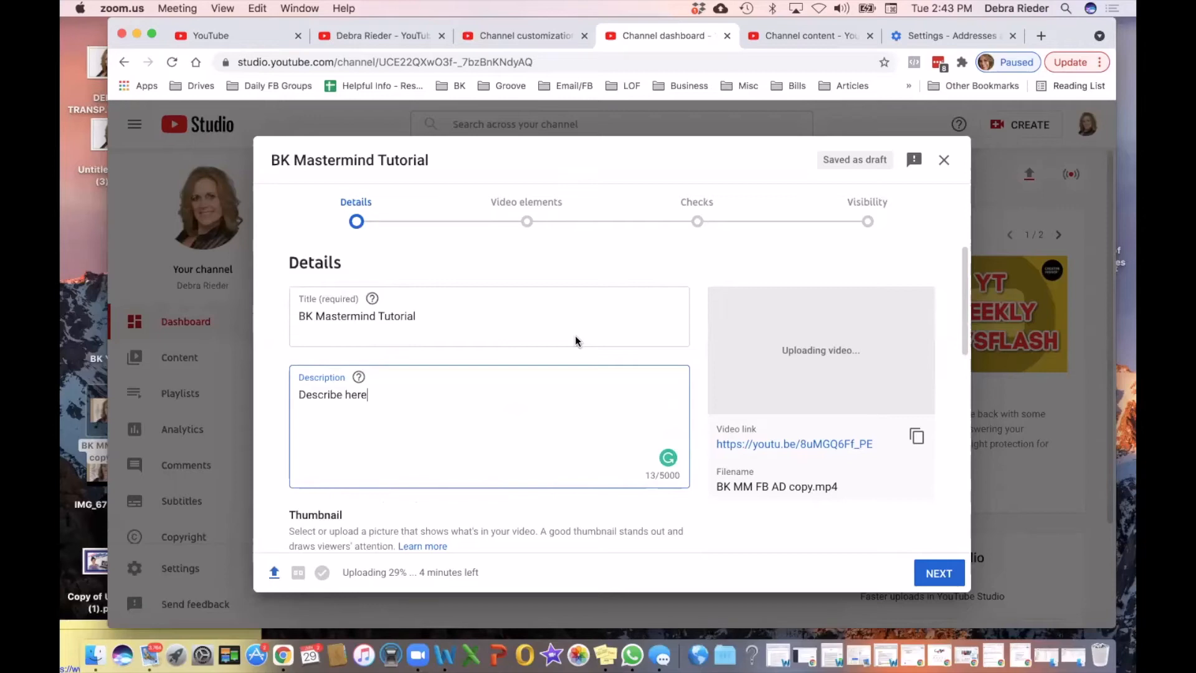
pyautogui.scroll(-5, 575, 339)
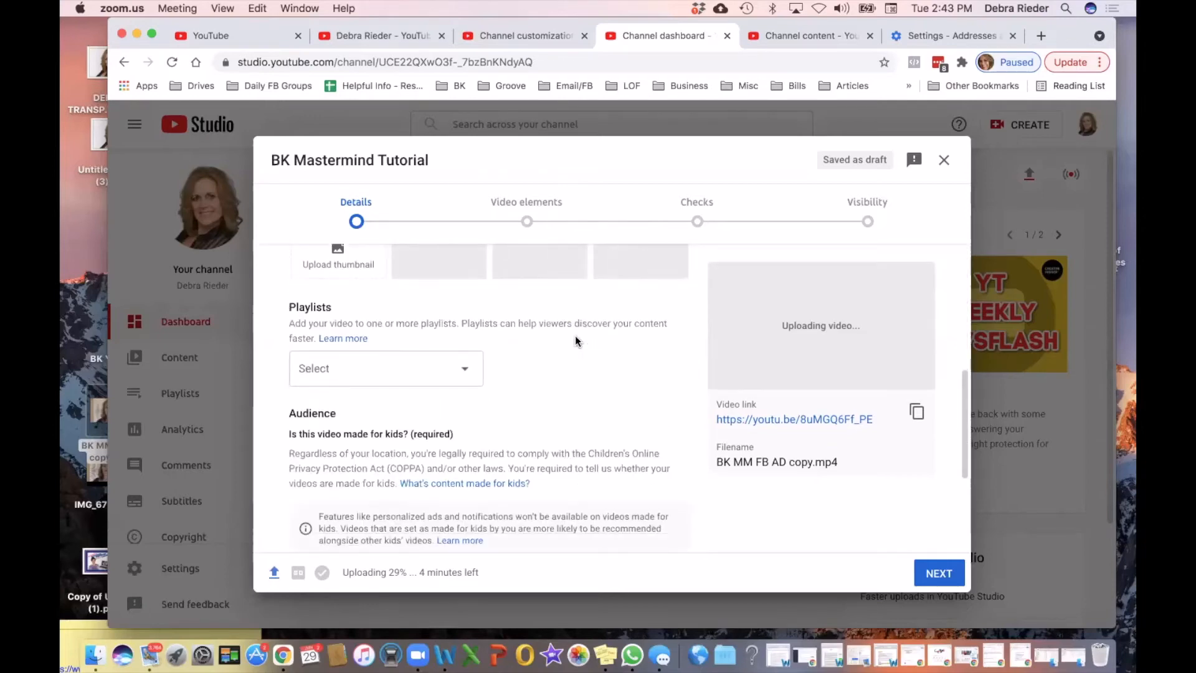
pyautogui.scroll(-4, 574, 335)
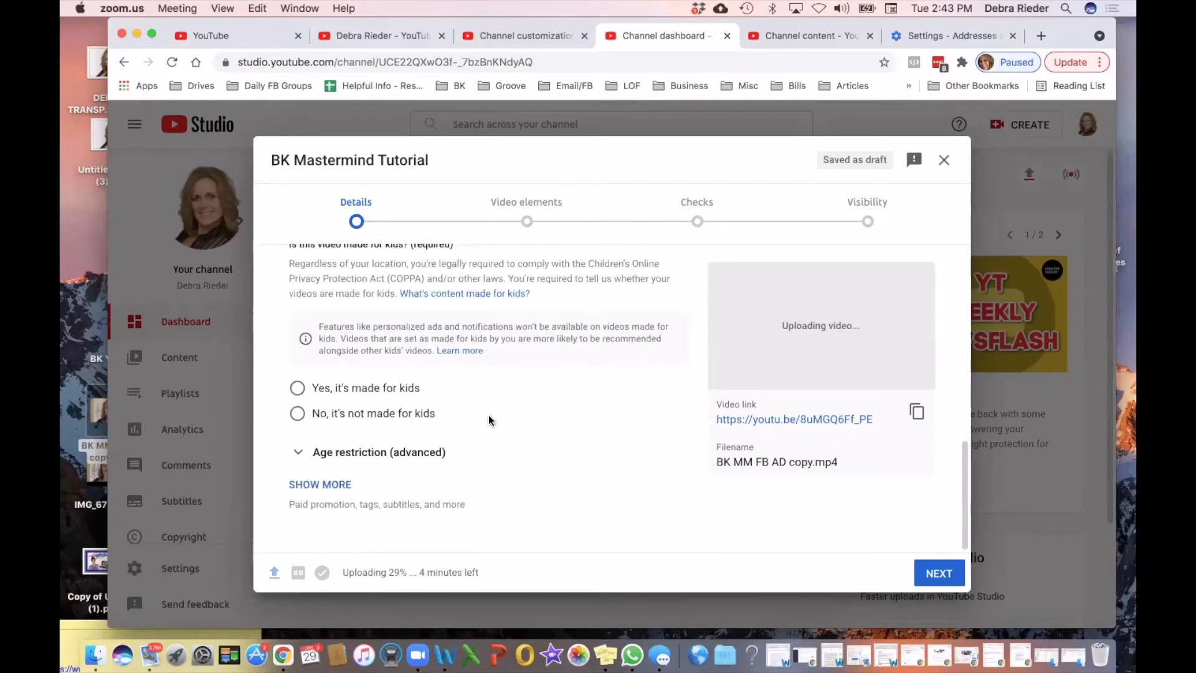
pyautogui.click(298, 413)
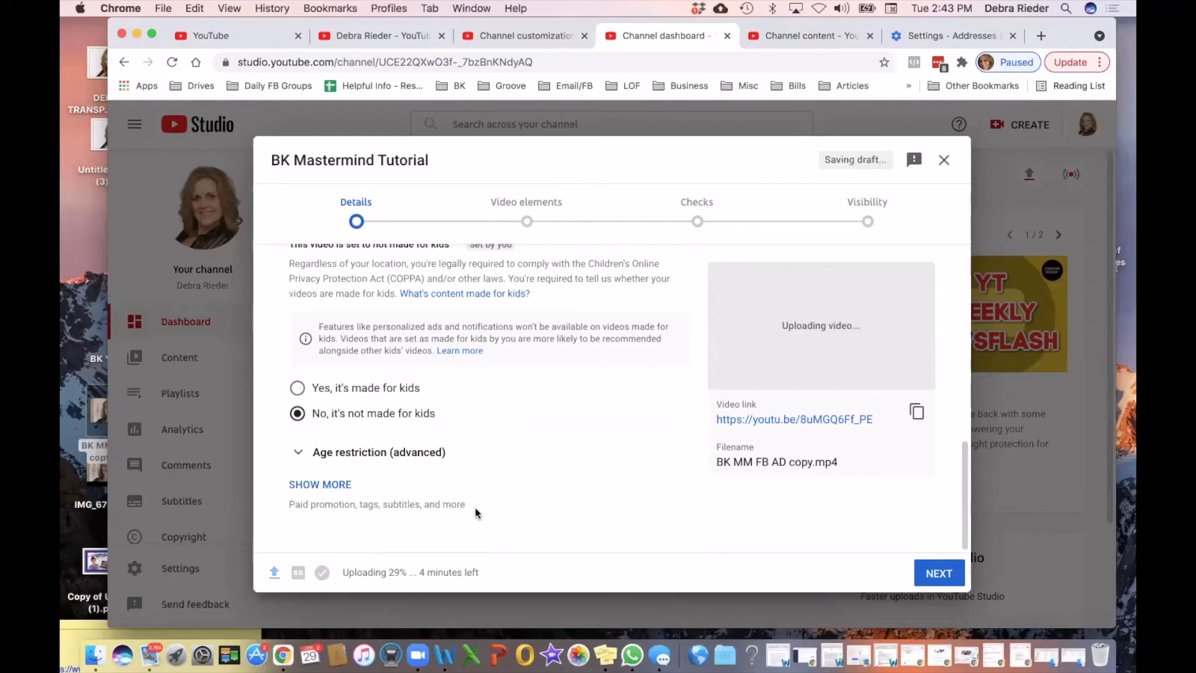
# Step: Expand Show more to review the extra details like tags and category
pyautogui.click(337, 489)
pyautogui.scroll(-3, 404, 509)
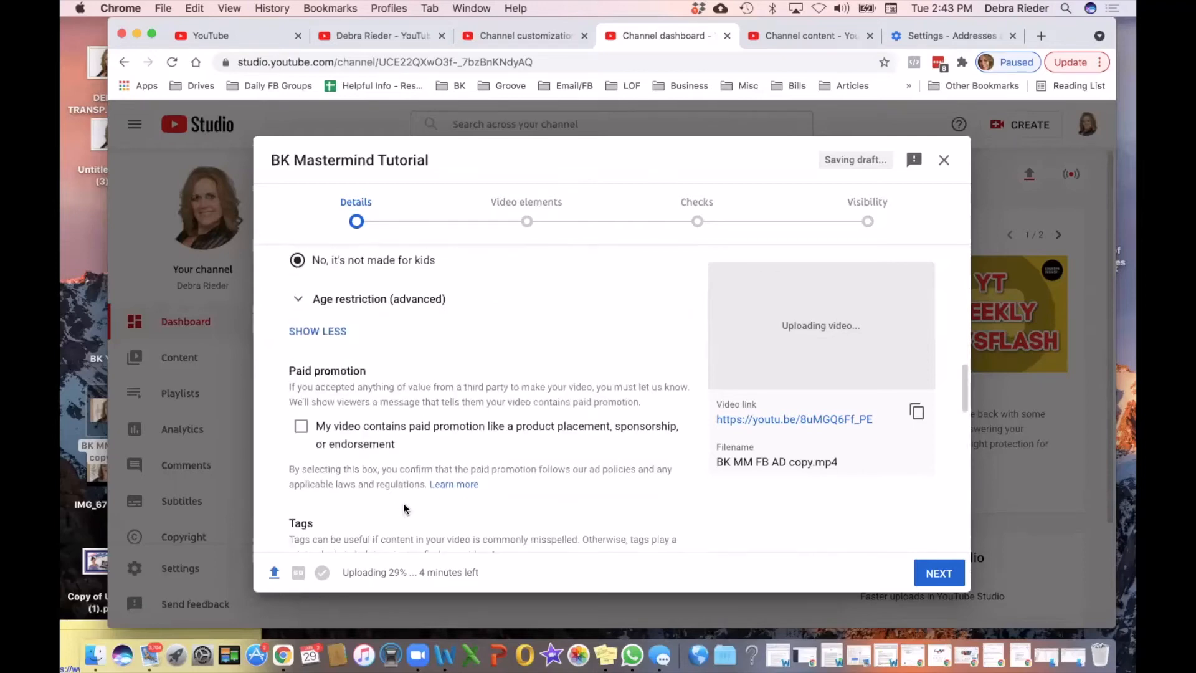
pyautogui.scroll(-10, 404, 509)
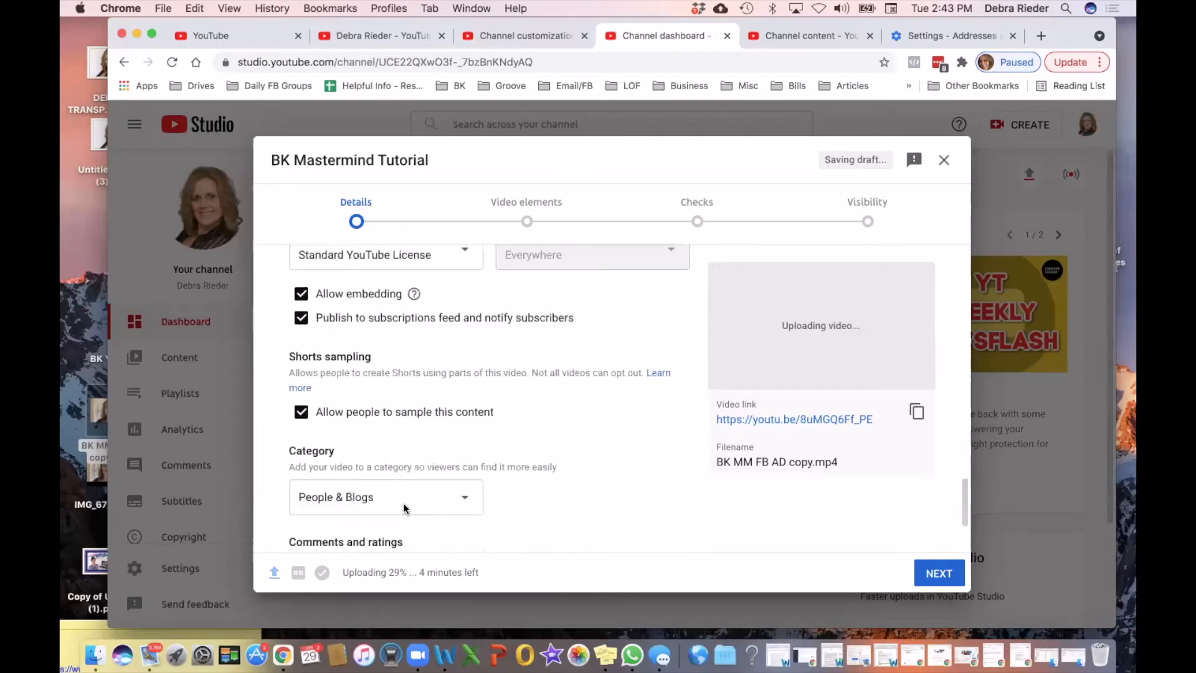
pyautogui.scroll(-3, 402, 507)
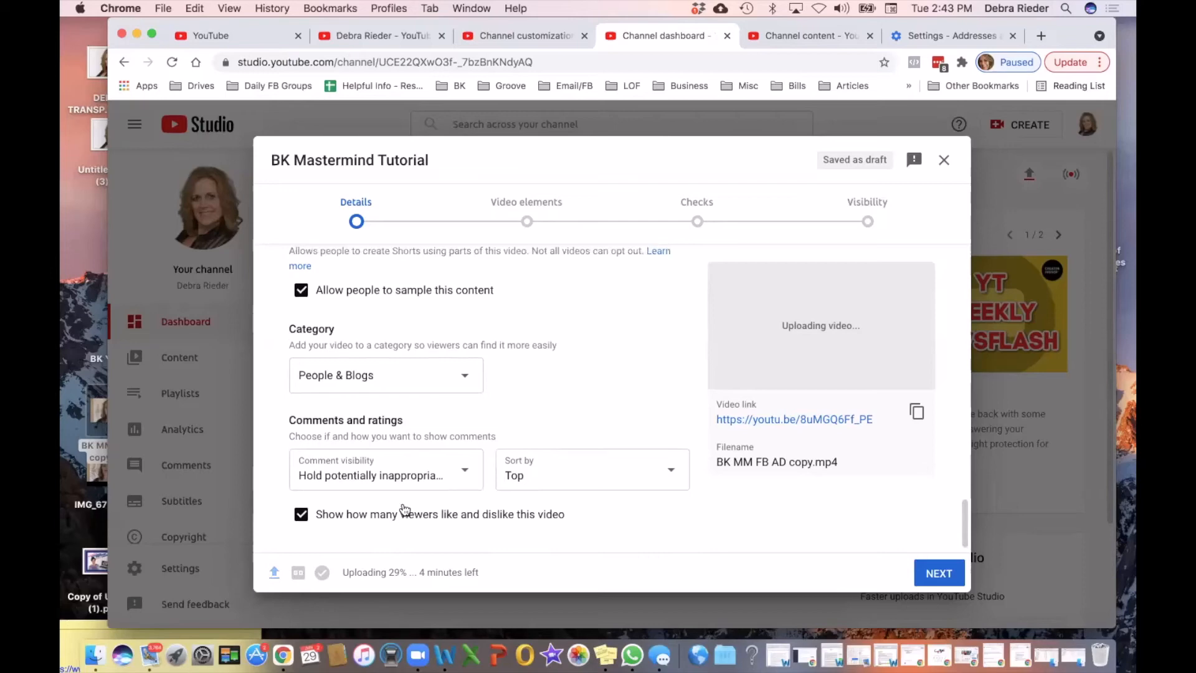
pyautogui.scroll(10, 404, 506)
pyautogui.scroll(2, 404, 504)
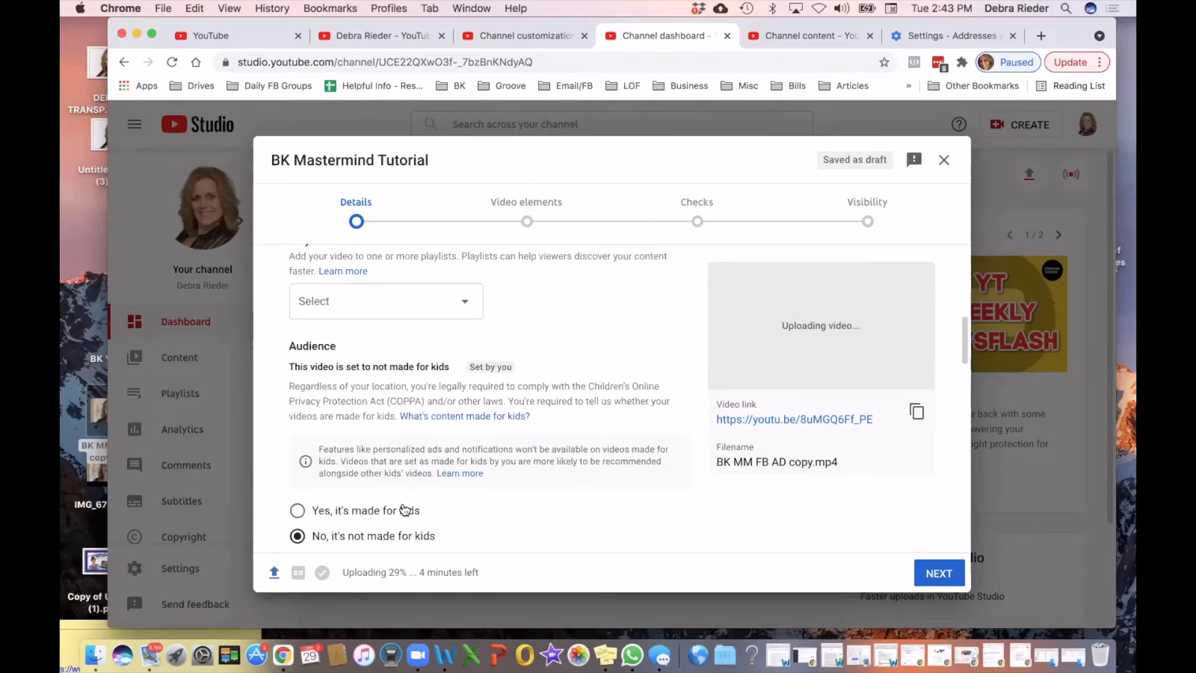
# Step: Save the upload as a draft, close it, and open Settings
pyautogui.click(944, 163)
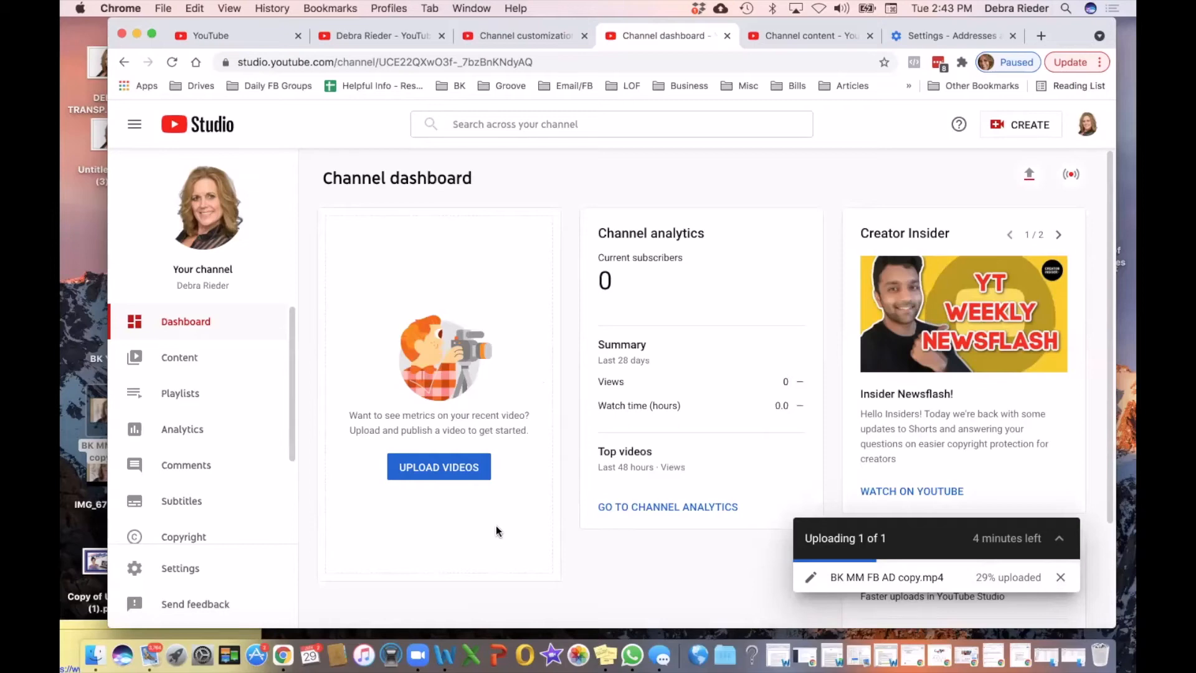
pyautogui.click(189, 569)
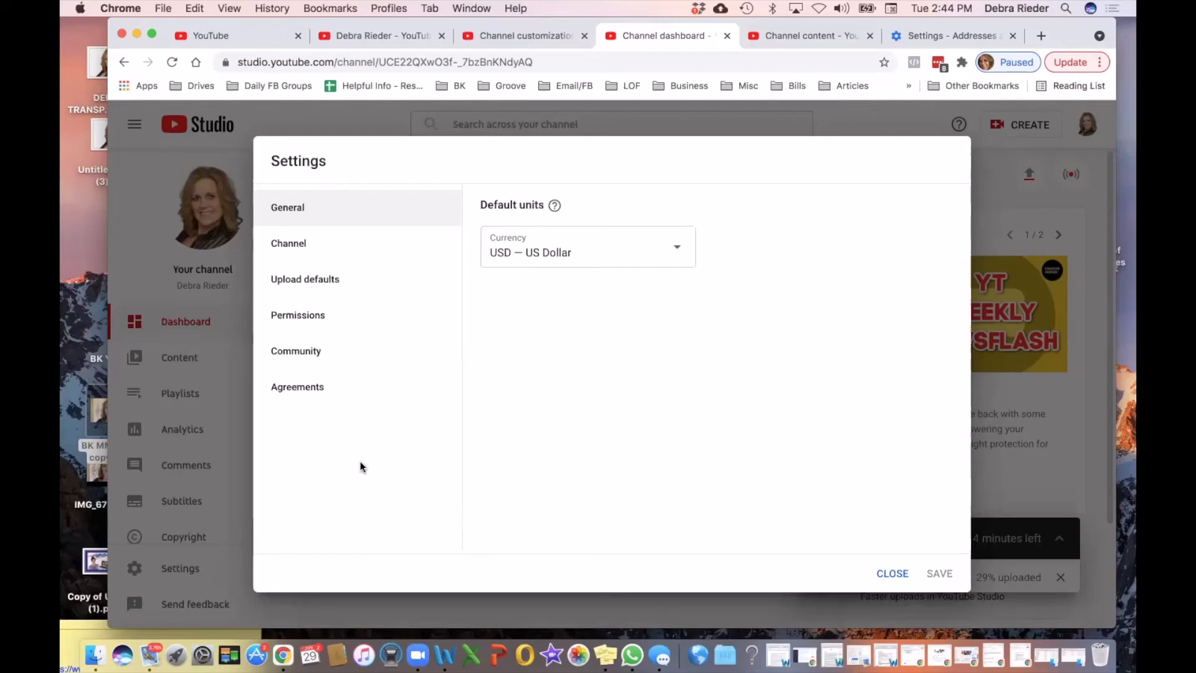
# Step: In Channel settings, leave Country of residence unset and switch to Advanced settings
pyautogui.click(293, 244)
pyautogui.click(596, 303)
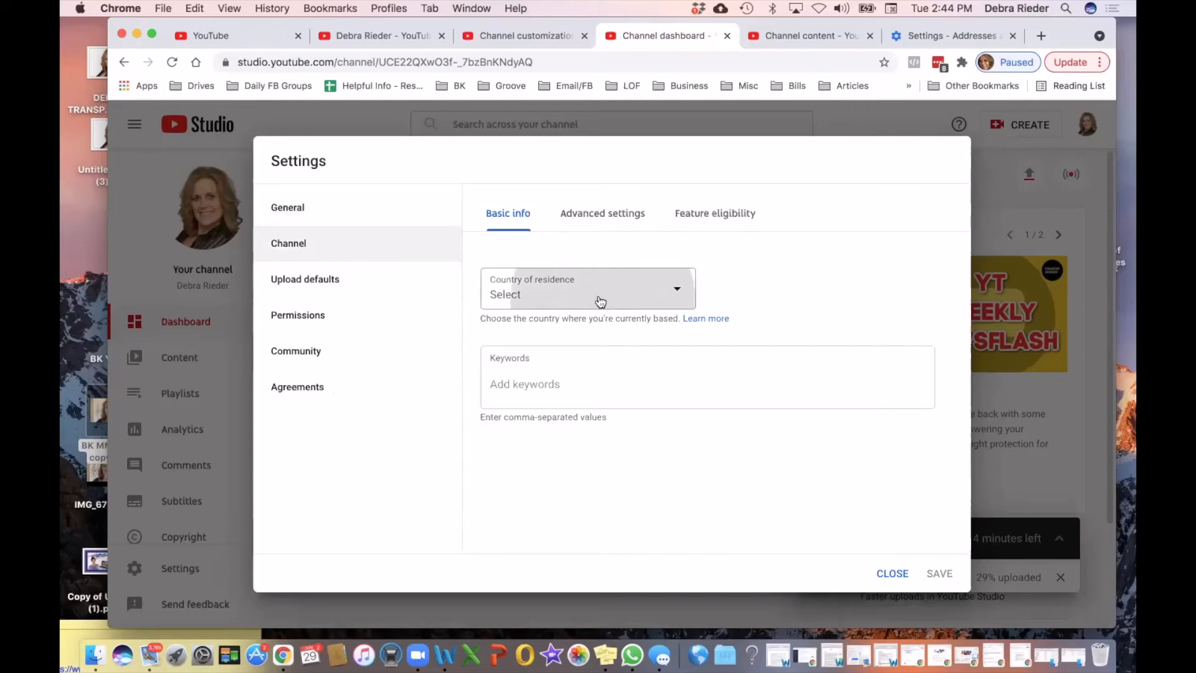
pyautogui.scroll(-1, 555, 446)
pyautogui.scroll(-10, 553, 447)
pyautogui.scroll(3, 555, 436)
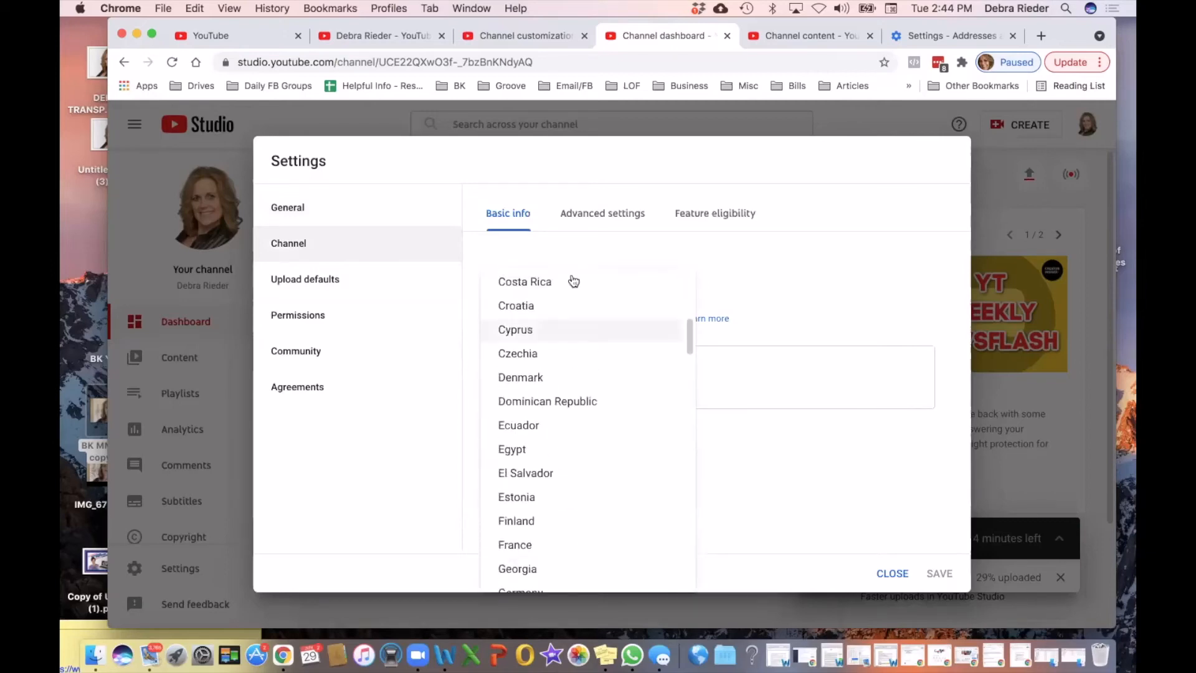
pyautogui.click(593, 217)
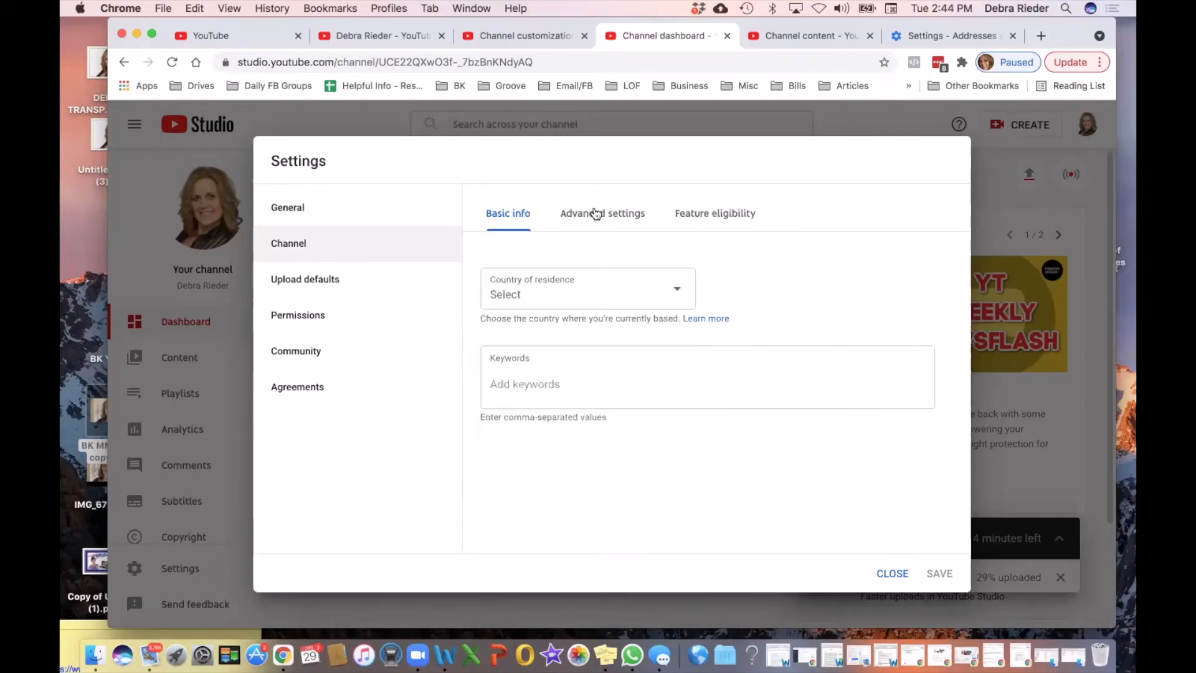
pyautogui.click(596, 215)
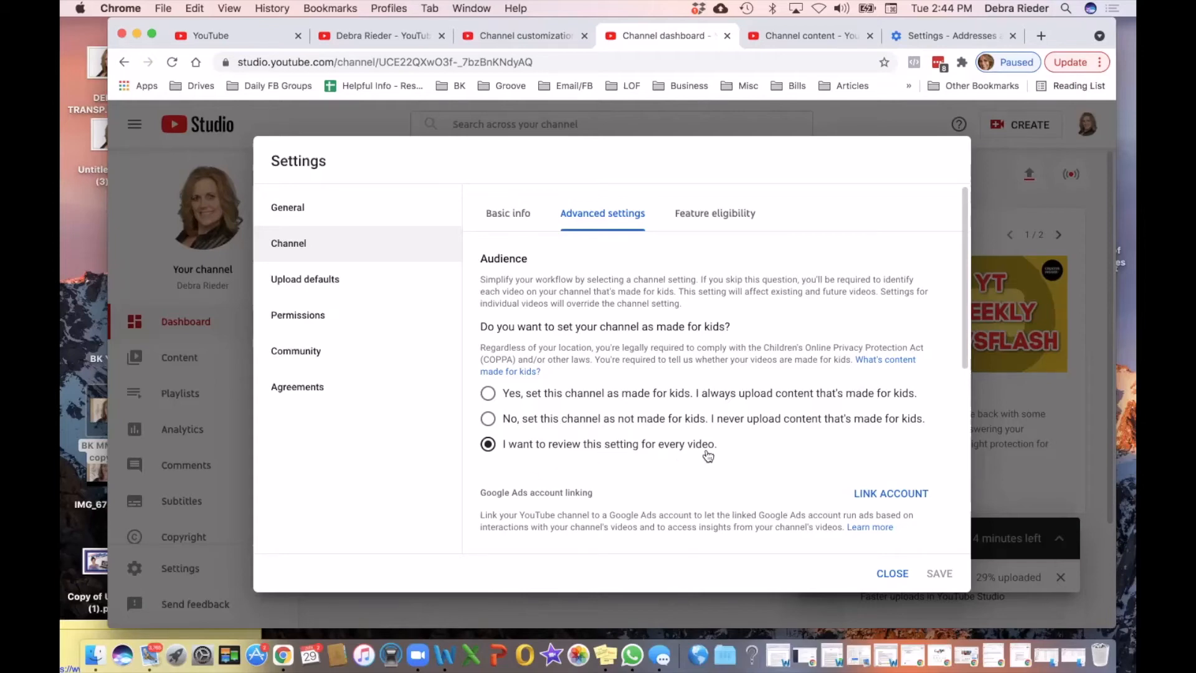
# Step: Mark the channel as not made for kids and hide potentially inappropriate words in automatic captions
pyautogui.click(488, 419)
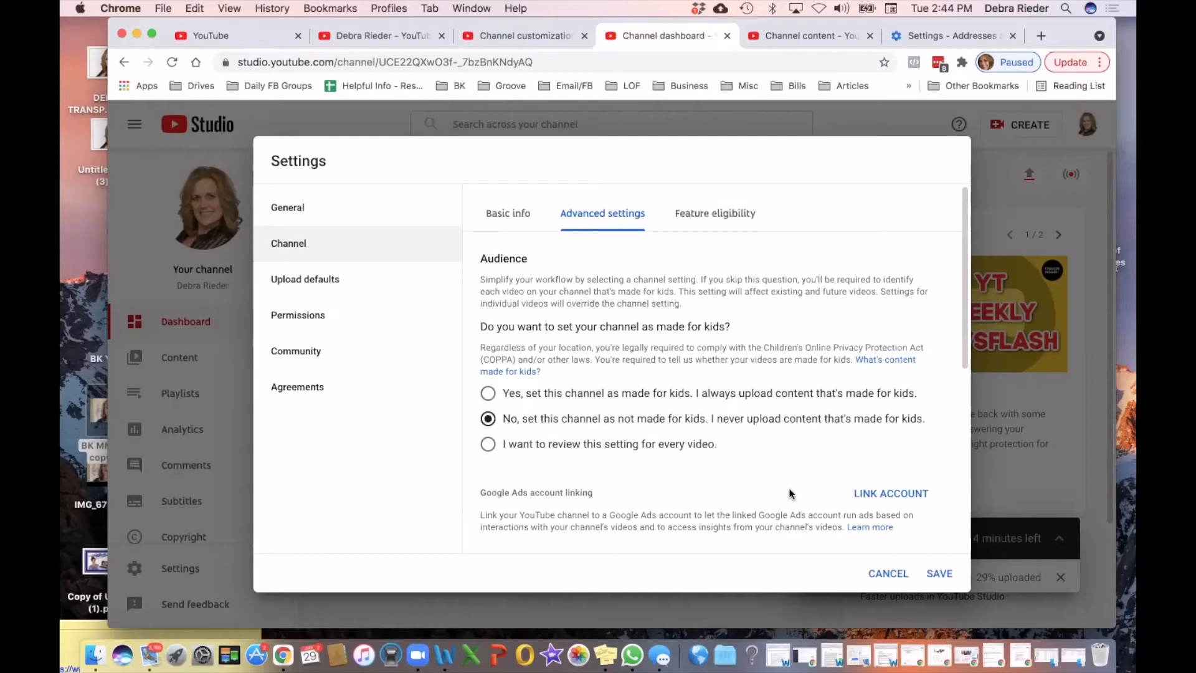
pyautogui.scroll(-3, 790, 492)
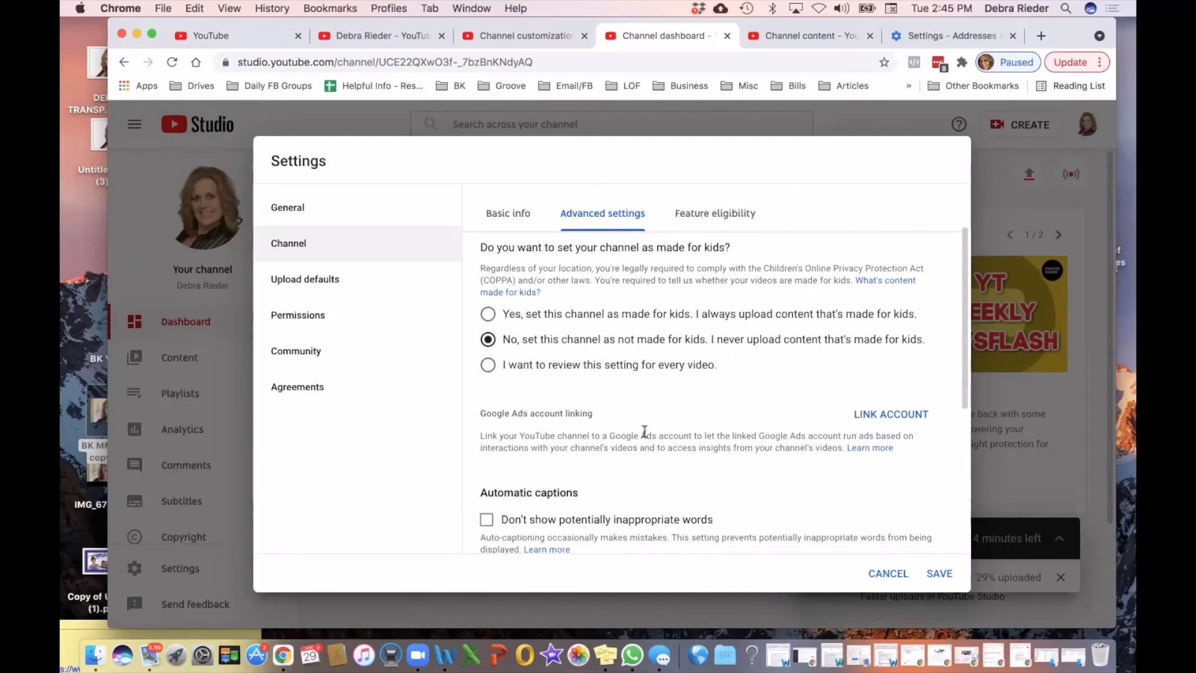
pyautogui.scroll(-5, 645, 430)
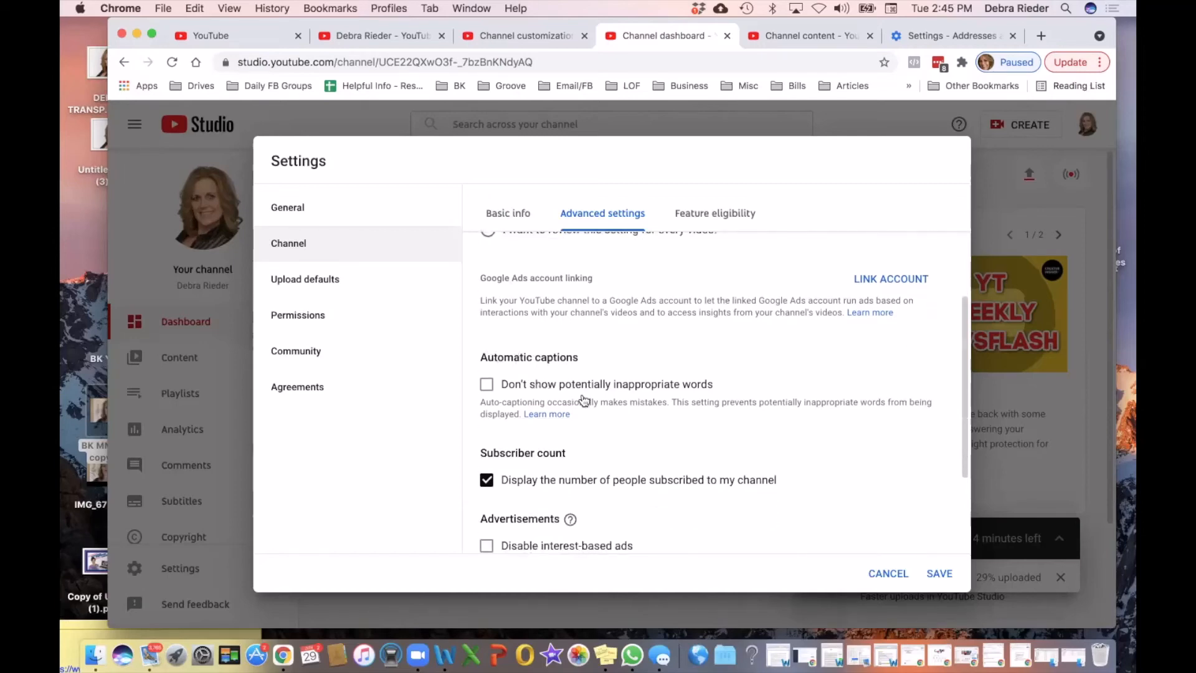
pyautogui.click(486, 385)
# Step: Open the Manage YouTube account page from the bottom of the settings
pyautogui.scroll(-3, 564, 483)
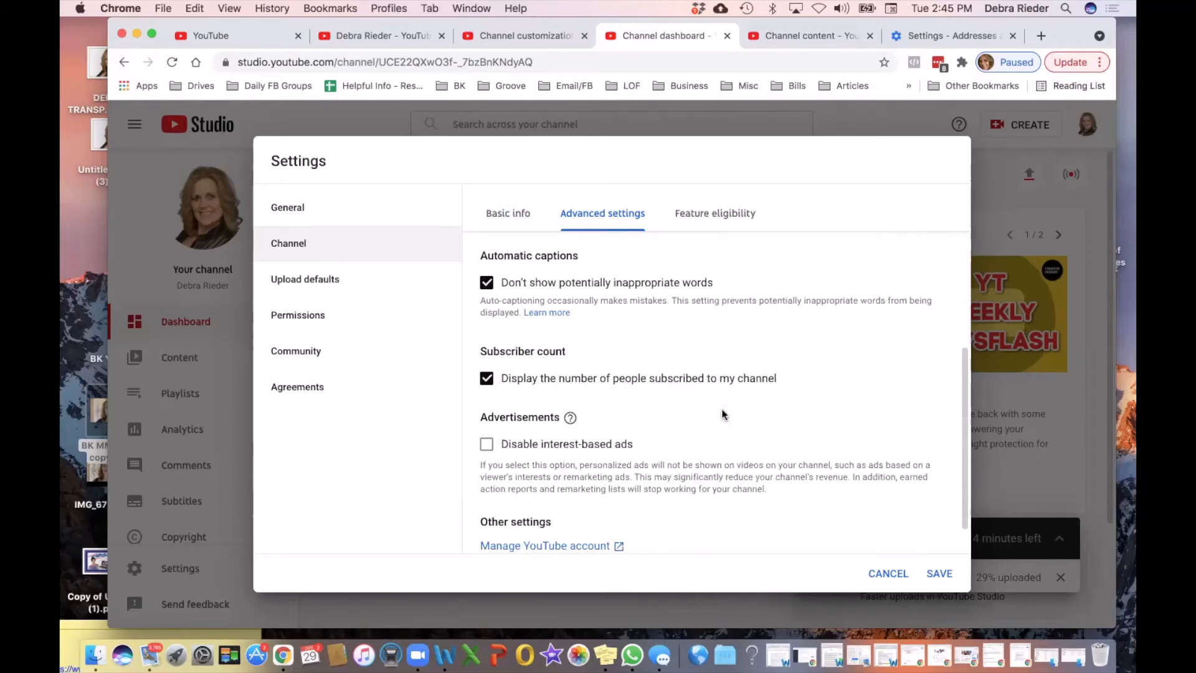
pyautogui.scroll(-1, 722, 409)
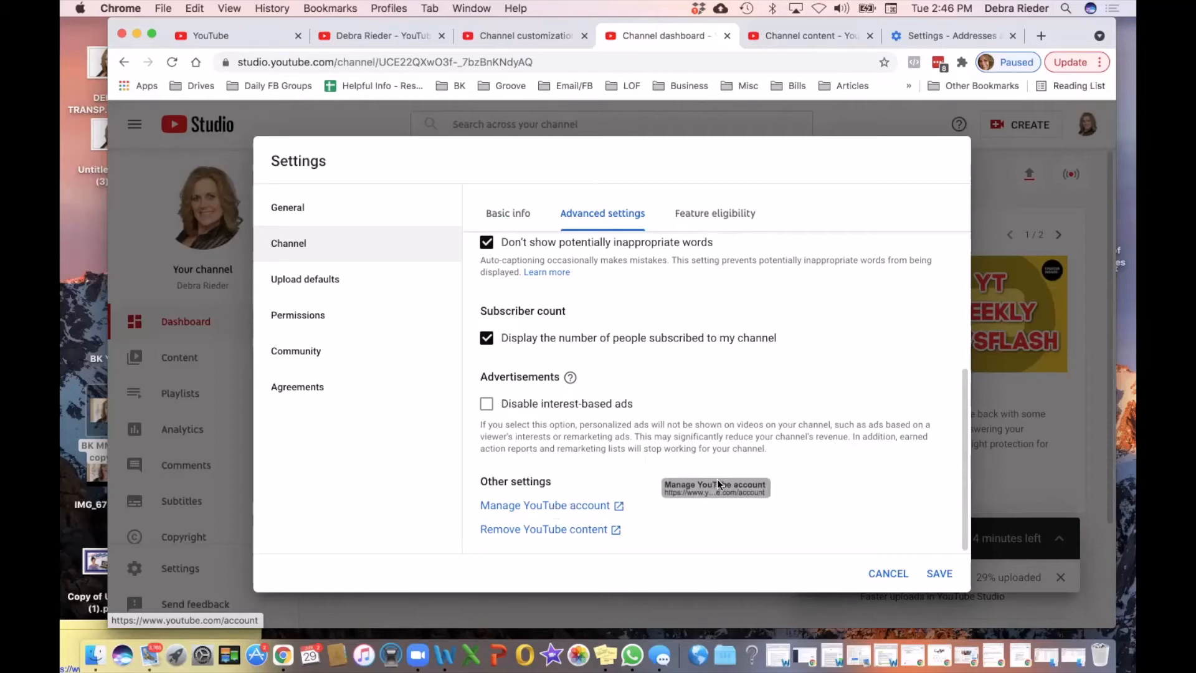
pyautogui.click(506, 506)
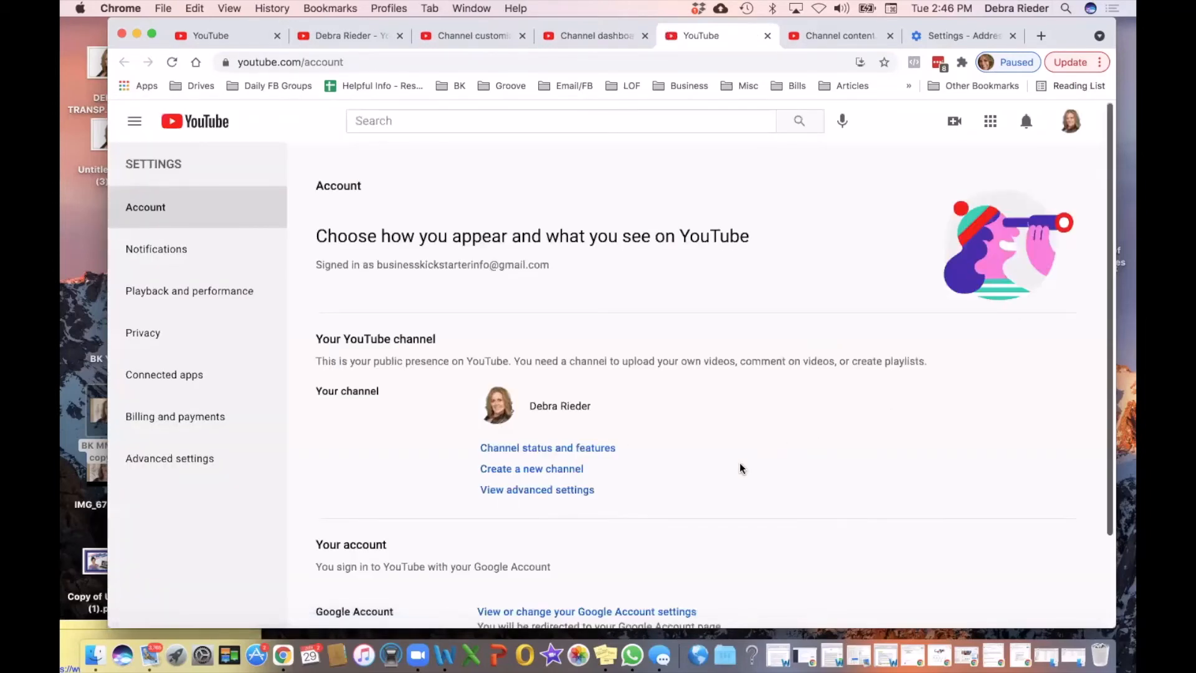
# Step: Follow 'View or change your Google Account settings' from the YouTube account page
pyautogui.scroll(-3, 740, 467)
pyautogui.scroll(-1, 740, 467)
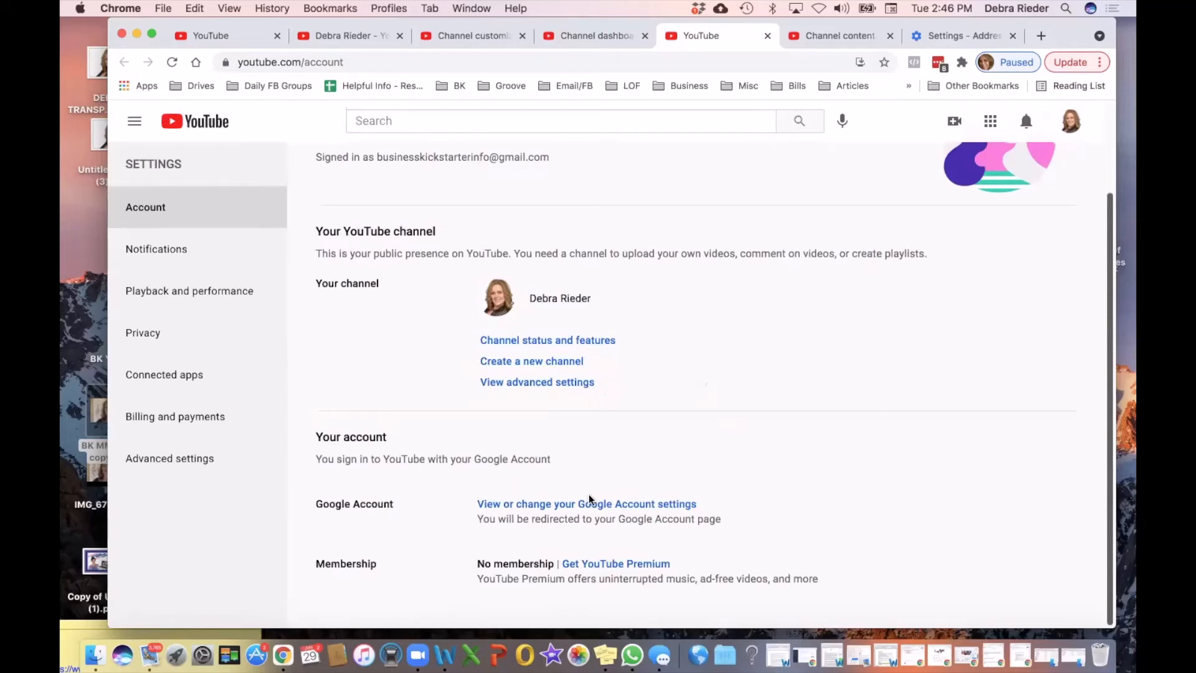
pyautogui.click(584, 509)
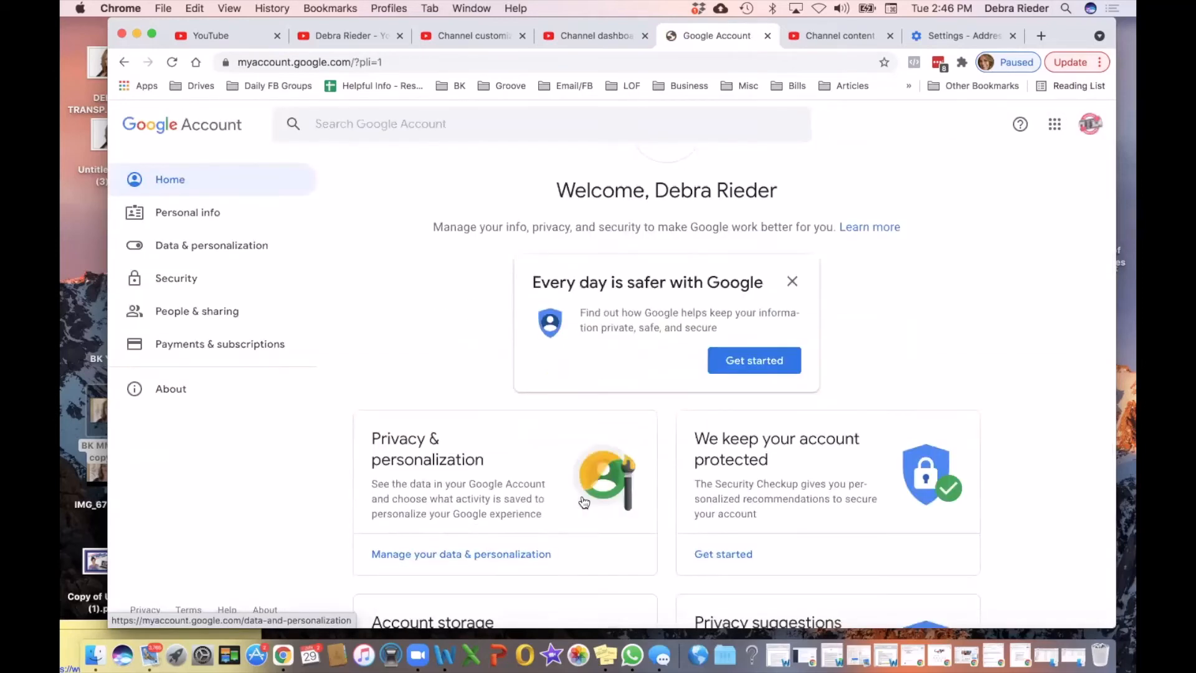
# Step: Leave the Google Account home page for the YouTube Studio Channel dashboard tab
pyautogui.scroll(-2, 583, 503)
pyautogui.scroll(2, 583, 502)
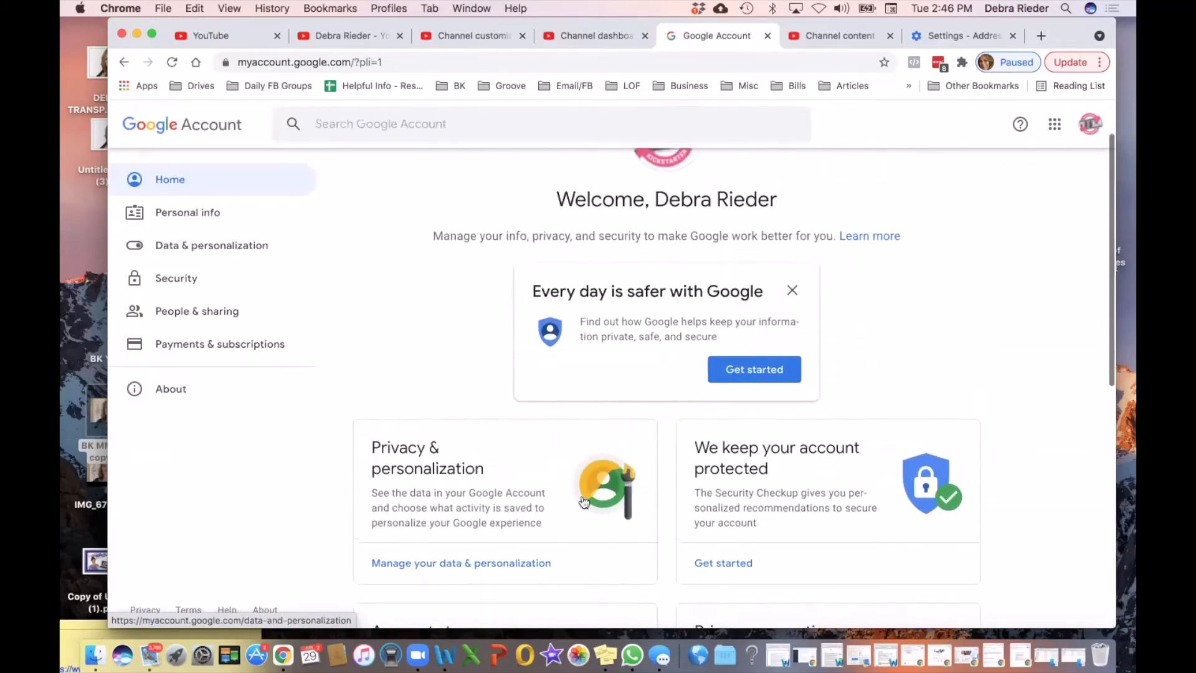
pyautogui.scroll(2, 584, 503)
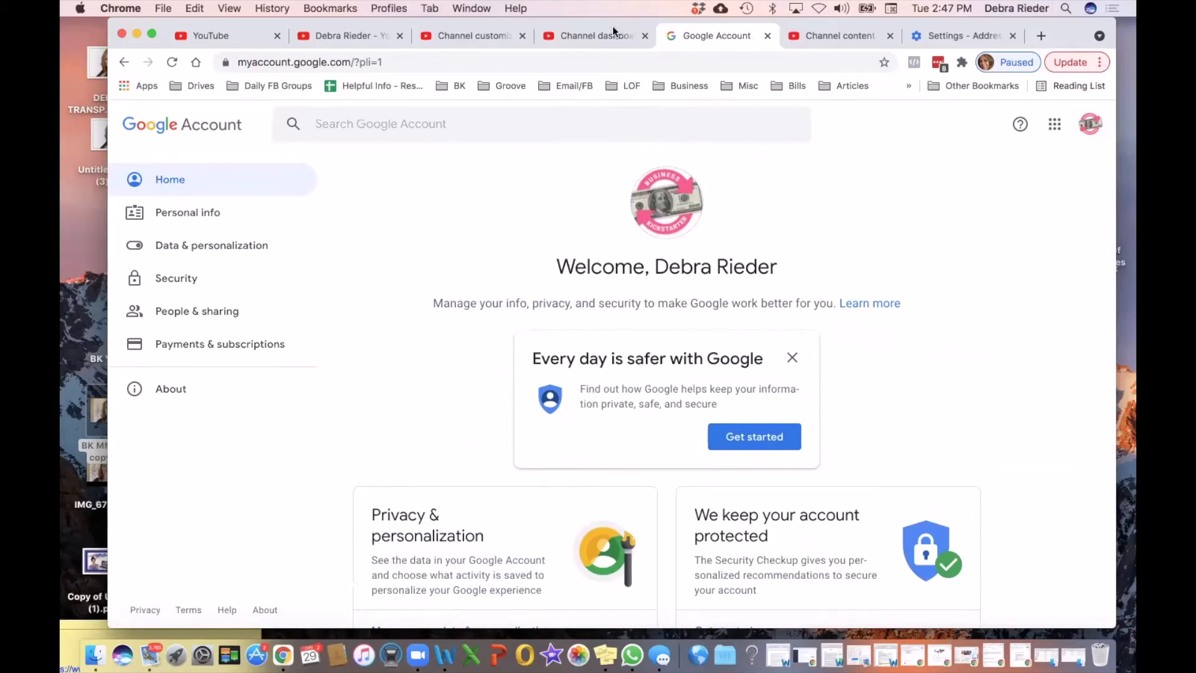
pyautogui.click(580, 33)
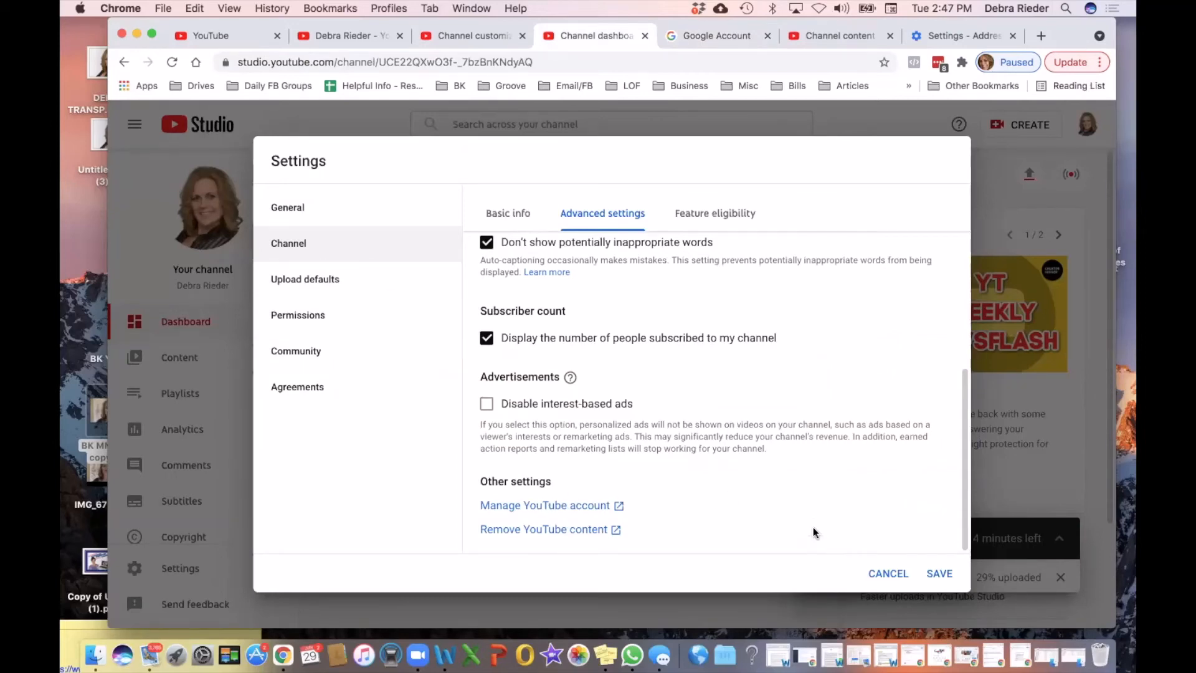
# Step: Save the advanced channel settings and reopen Settings on Upload defaults
pyautogui.click(945, 575)
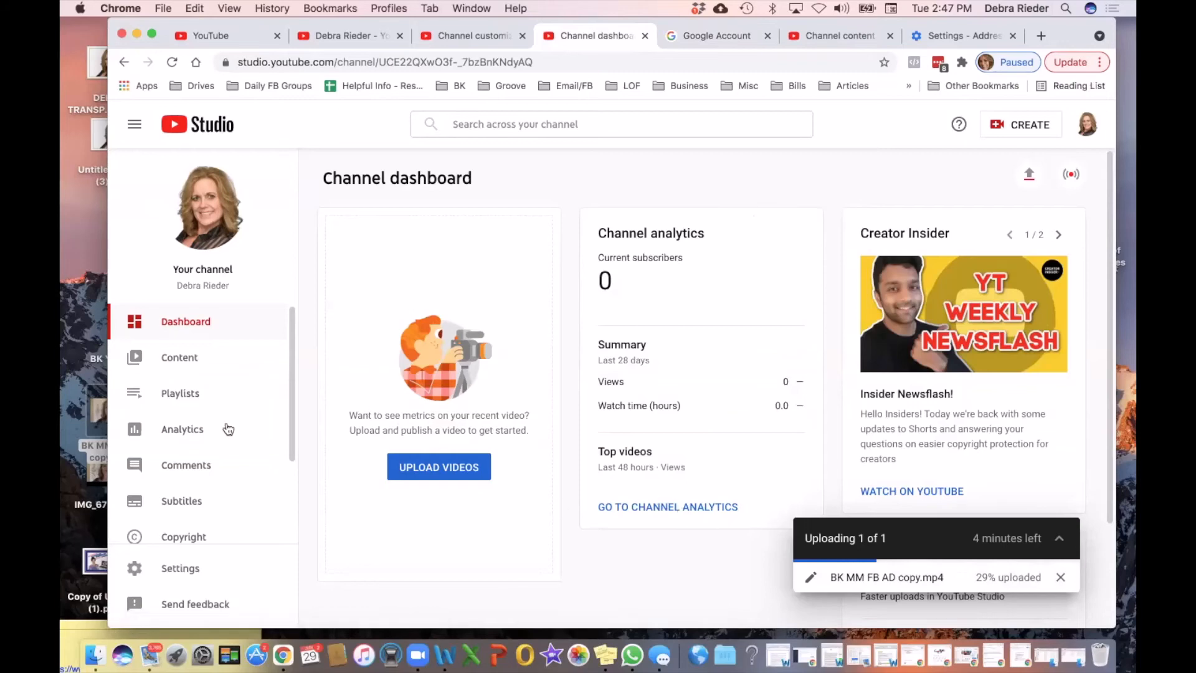
pyautogui.click(187, 569)
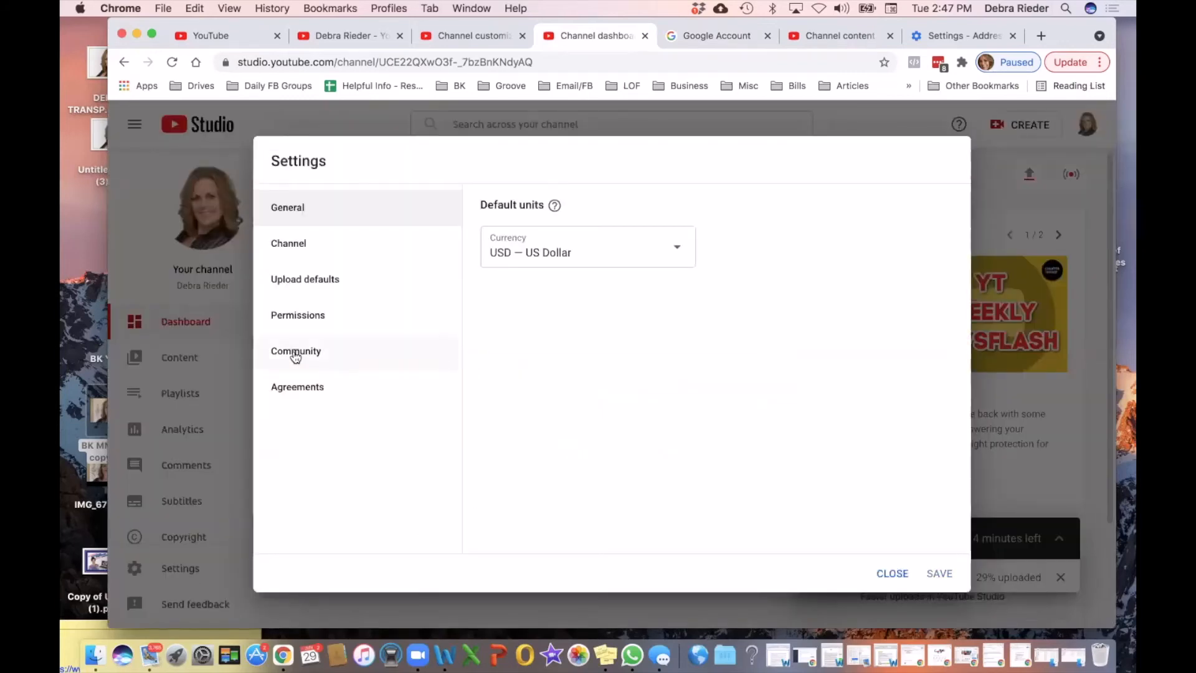
pyautogui.click(303, 278)
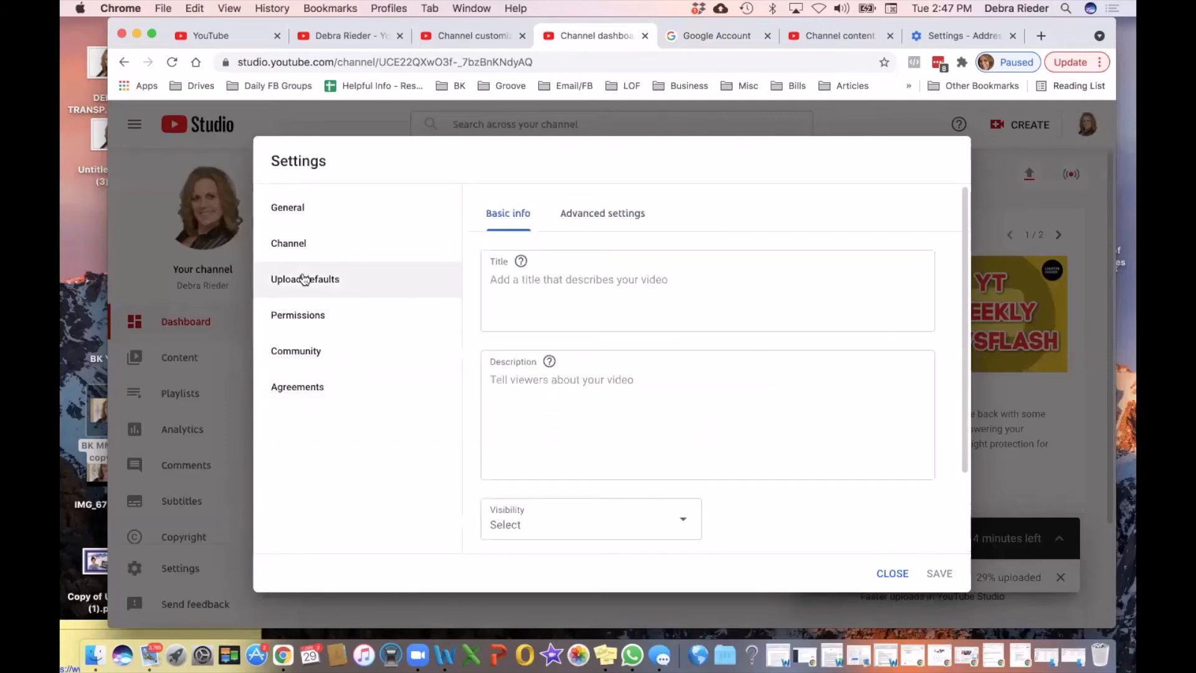
# Step: Enter 'Tech, Start-Up Entrepreneur,' in the default Title field
pyautogui.click(642, 288)
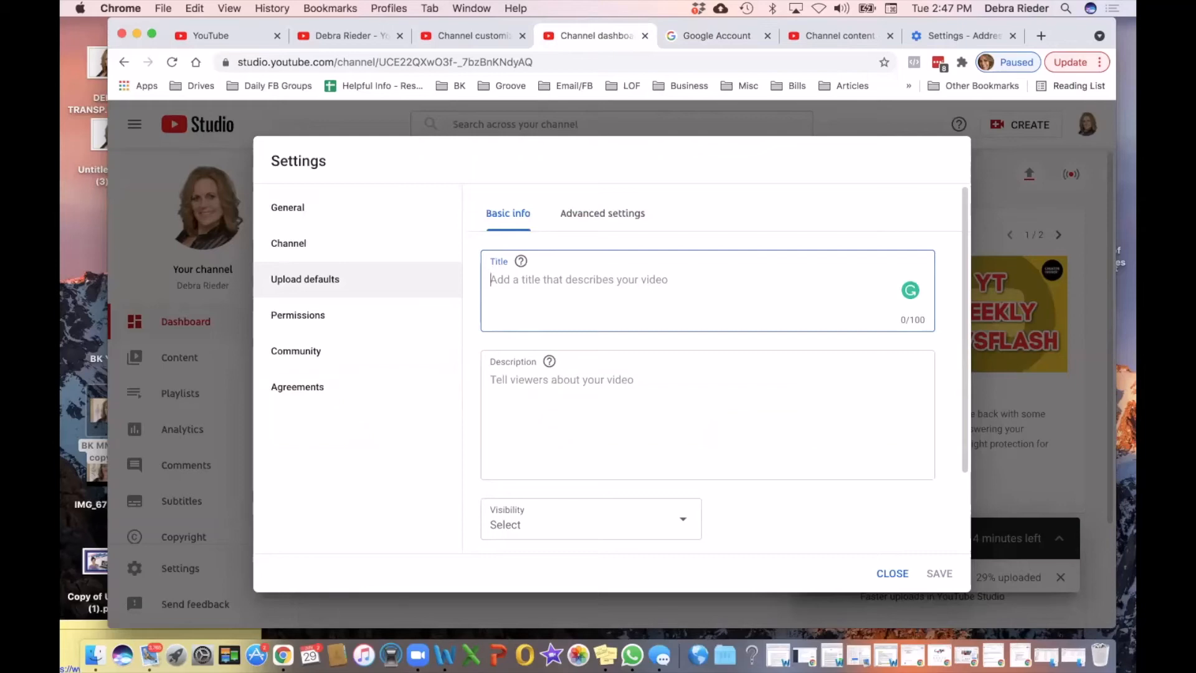
pyautogui.write('Tech, s')
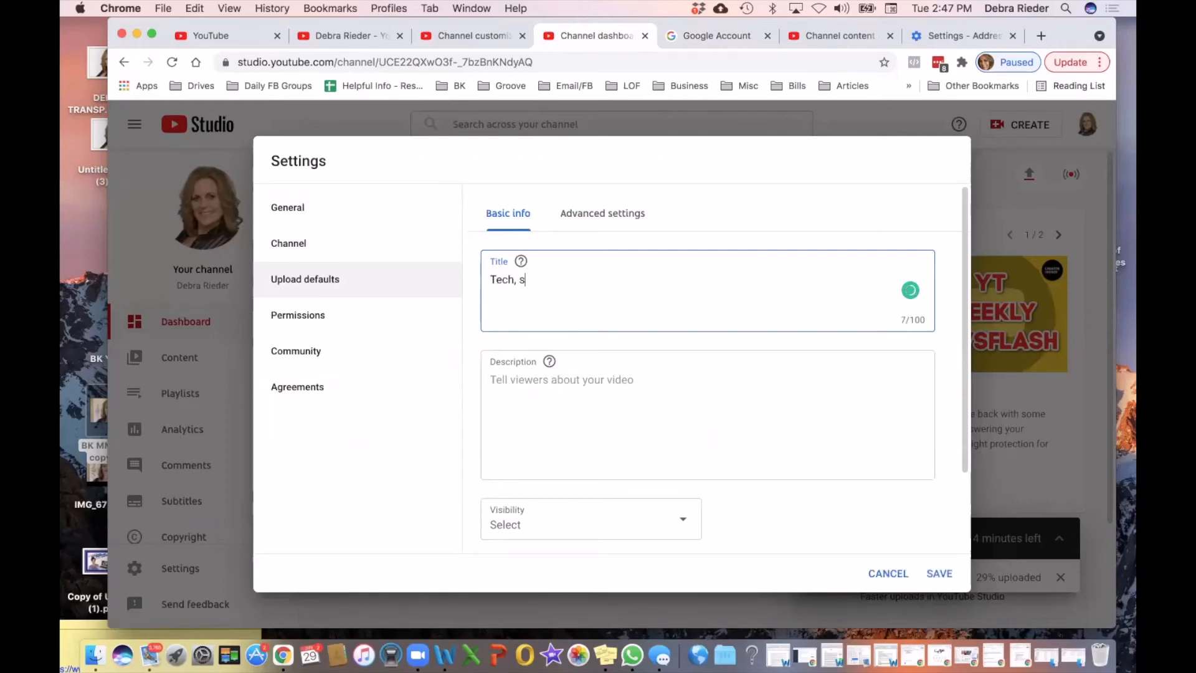
pyautogui.press('BackSpace')
pyautogui.write('Start-Up Entrepreneur,')
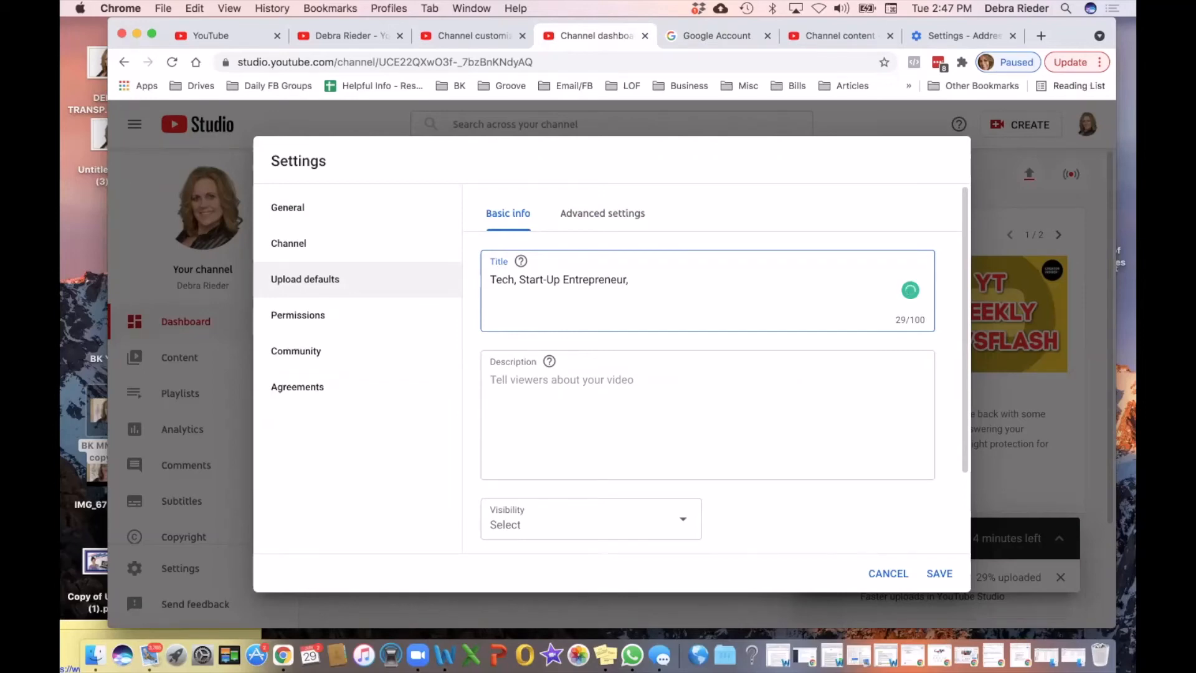
# Step: Replace the title text with 'How to set up a YouTube', fixing typos
pyautogui.moveTo(636, 280); pyautogui.dragTo(462, 288)
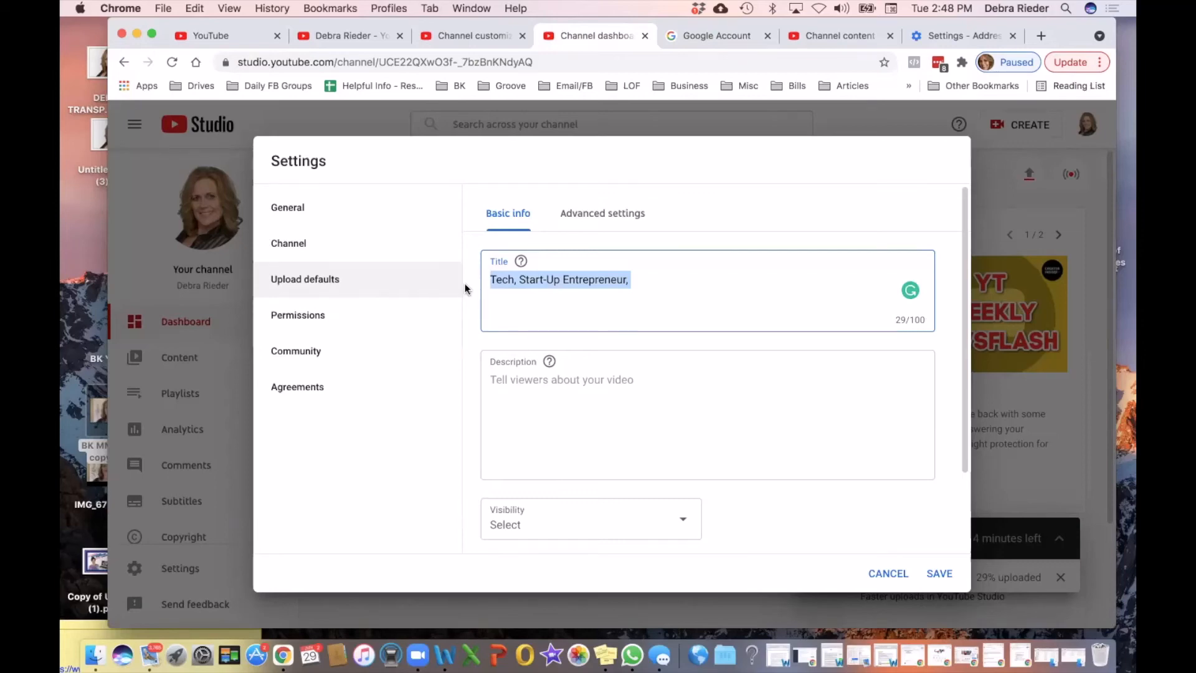
pyautogui.write('YOU')
pyautogui.press('BackSpace')
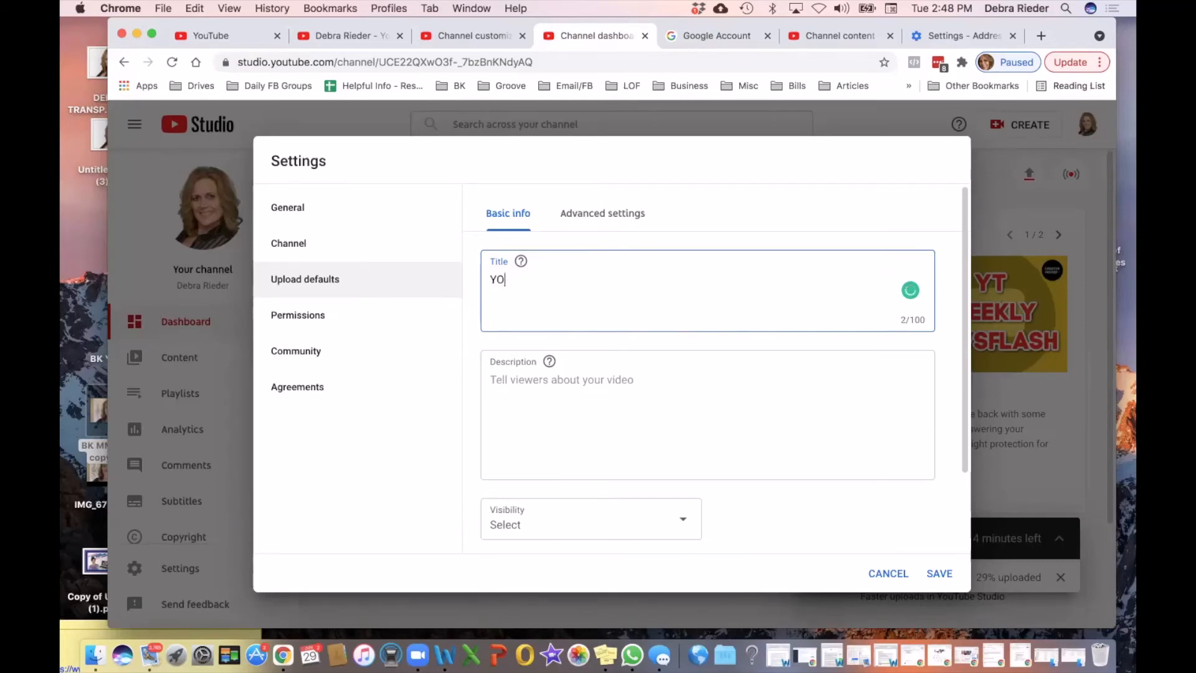
pyautogui.press('BackSpace')
pyautogui.write('ou')
pyautogui.press('BackSpace')
pyautogui.press('BackSpace')
pyautogui.press('BackSpace')
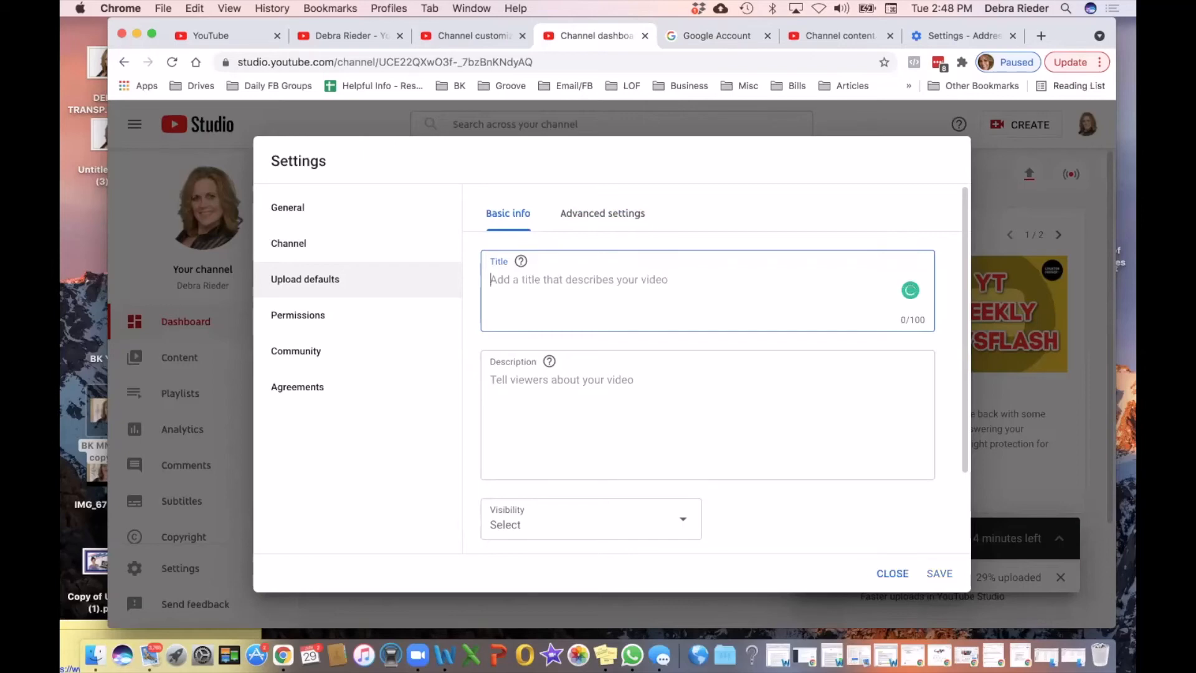
pyautogui.write('How to ')
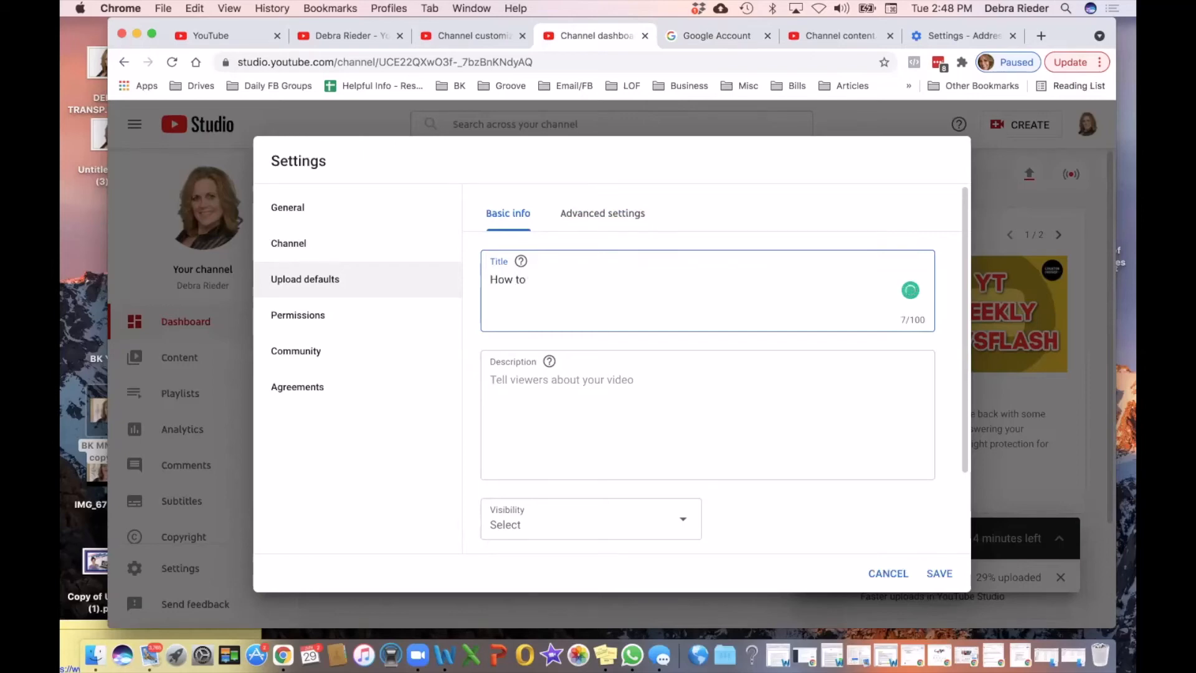
pyautogui.write('set up a yo')
pyautogui.press('BackSpace')
pyautogui.press('BackSpace')
pyautogui.write('YouB')
pyautogui.press('BackSpace')
pyautogui.write('Tube')
# Step: Complete the title as 'How to set up a YouTube Channel from scratch'
pyautogui.write('Channel ')
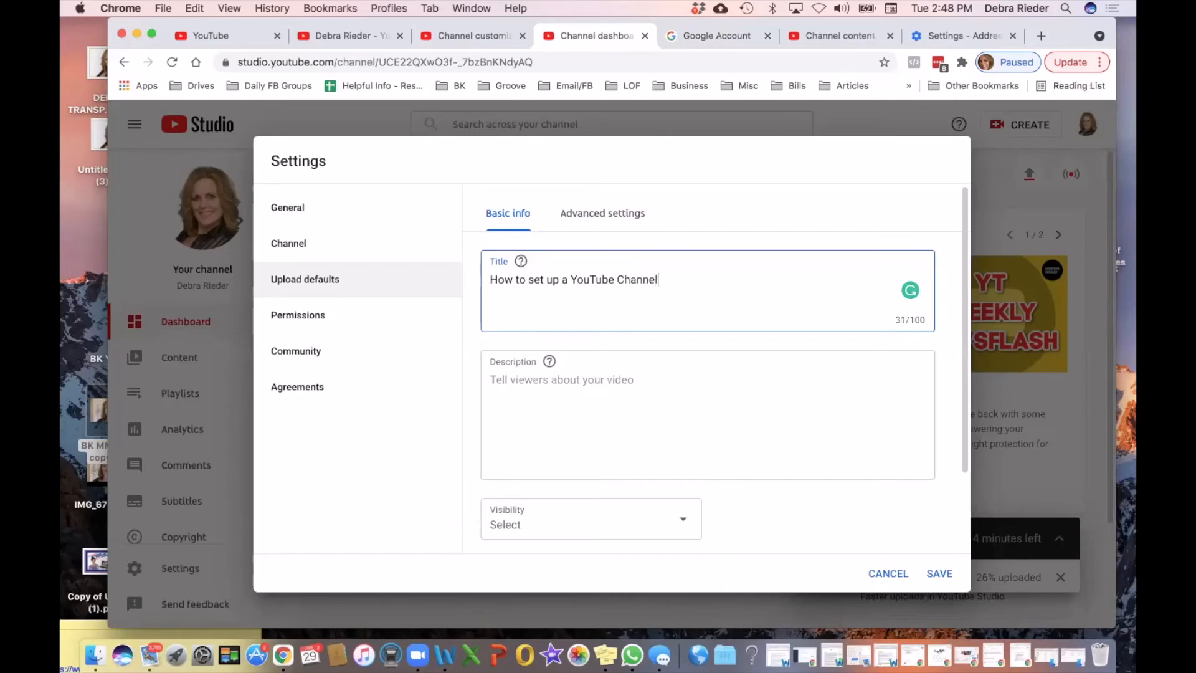
pyautogui.write('from scratch')
pyautogui.click(618, 367)
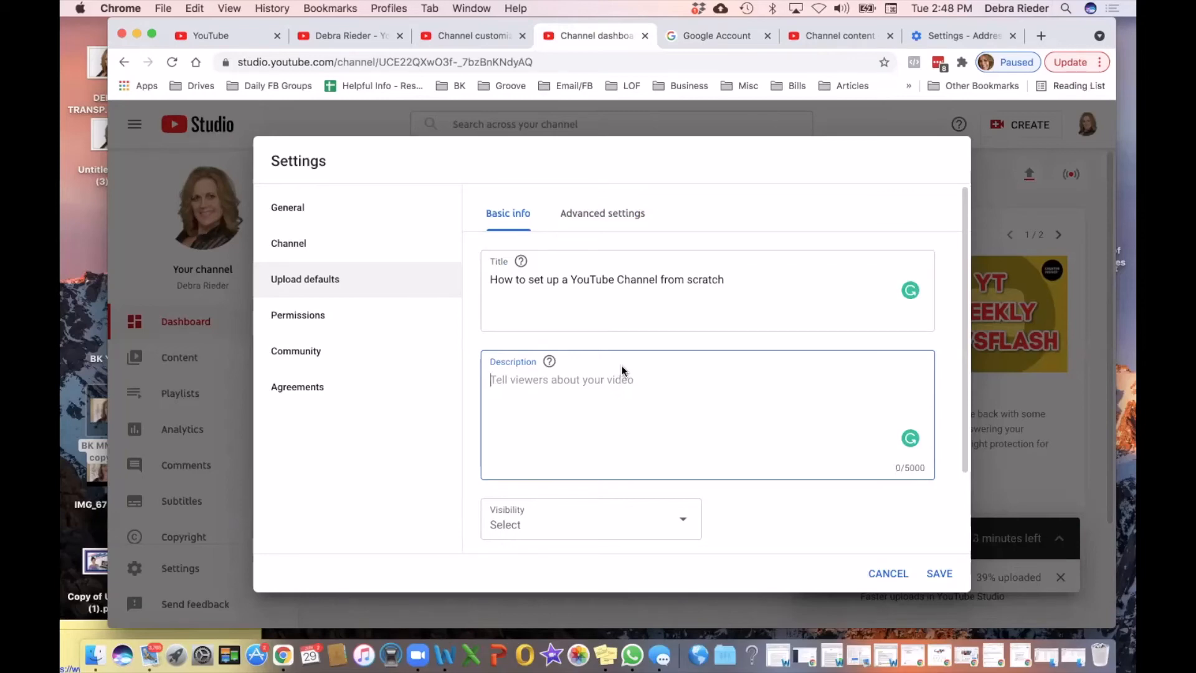
# Step: Type 'Start your own YouTube Channel' into the default Description field, correcting typos
pyautogui.write('How')
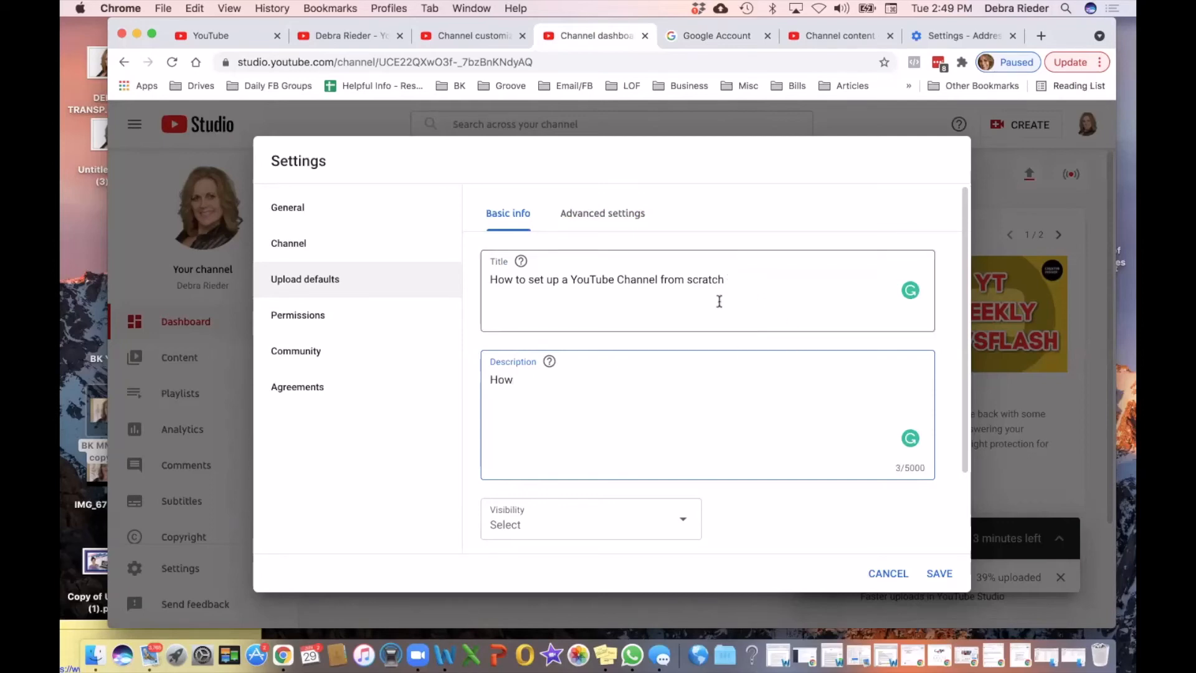
pyautogui.press('BackSpace')
pyautogui.press('BackSpace')
pyautogui.press('BackSpace')
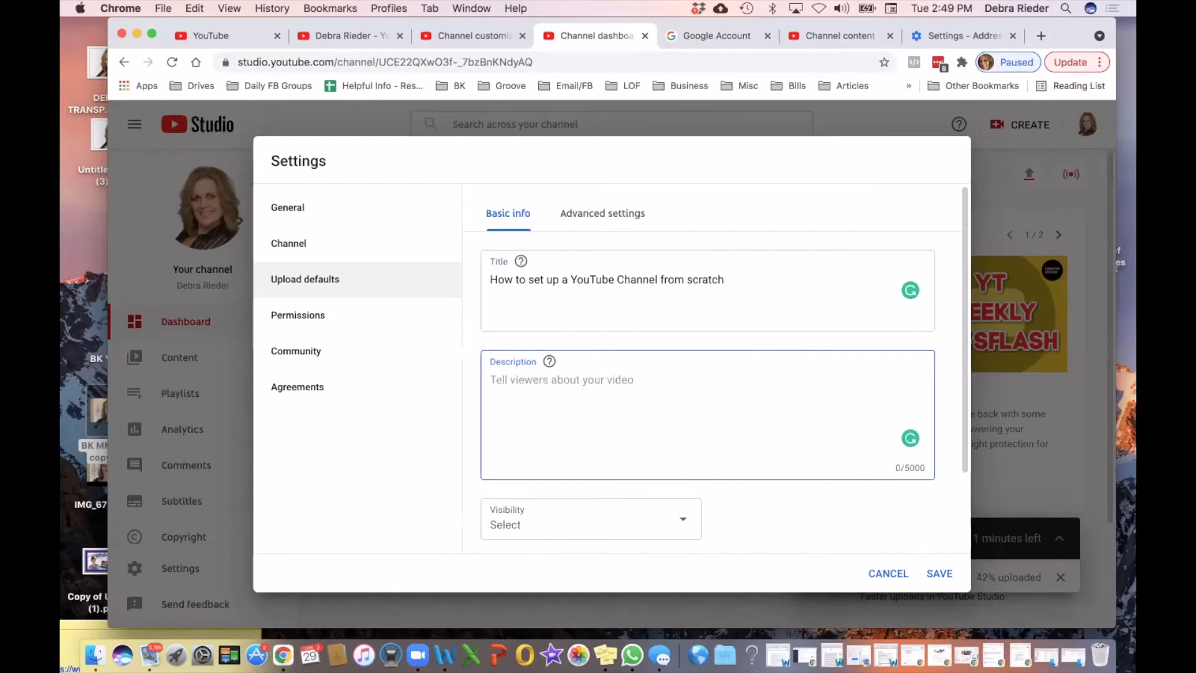
pyautogui.write('S')
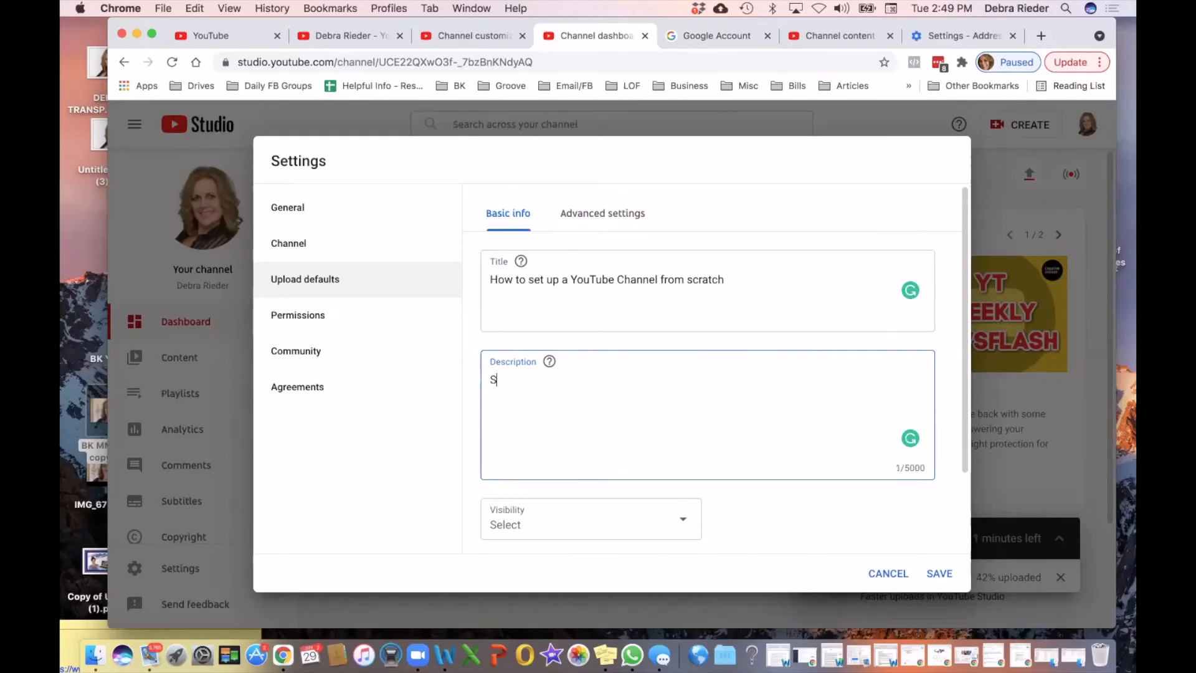
pyautogui.write('tart your own YouTube')
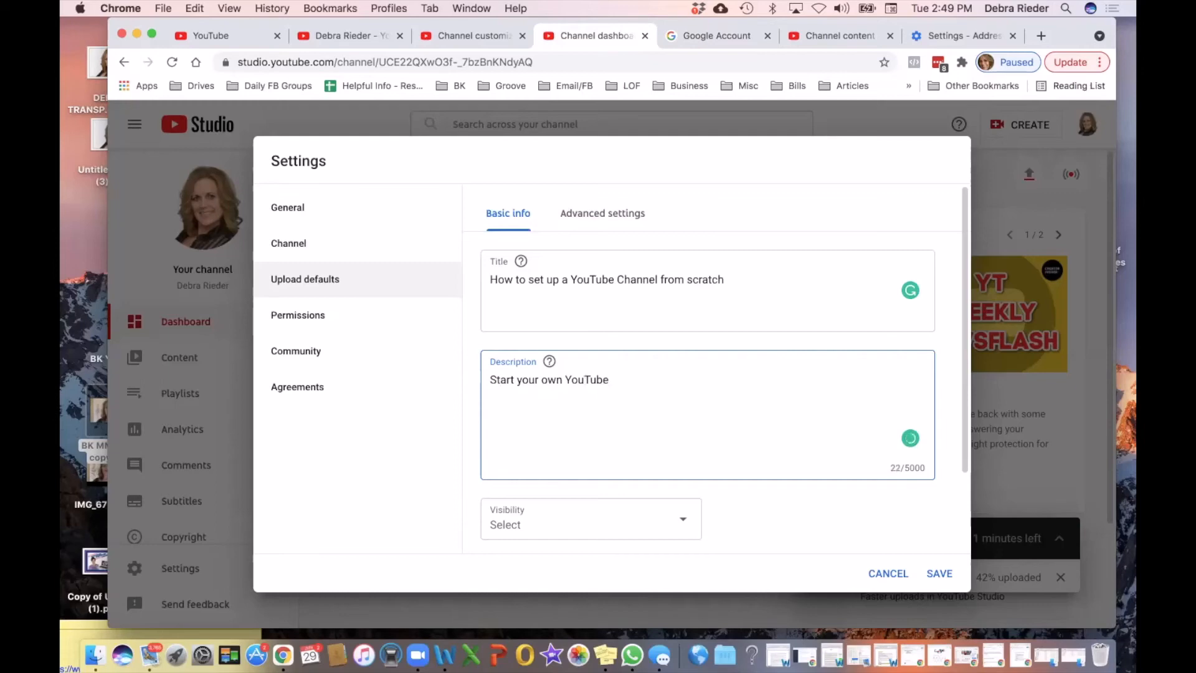
pyautogui.write(' Challe')
pyautogui.press('BackSpace')
pyautogui.press('BackSpace')
pyautogui.write('nnel')
# Step: Choose Public from the Visibility dropdown in Upload defaults
pyautogui.click(737, 507)
pyautogui.scroll(-3, 737, 505)
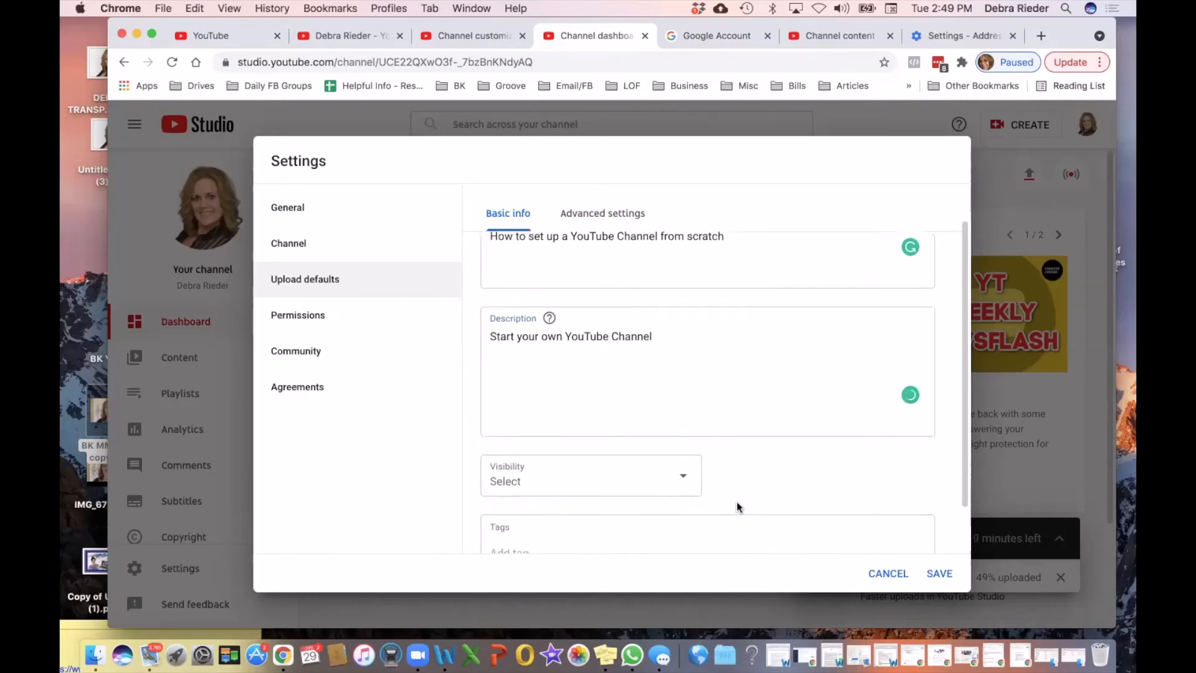
pyautogui.click(688, 422)
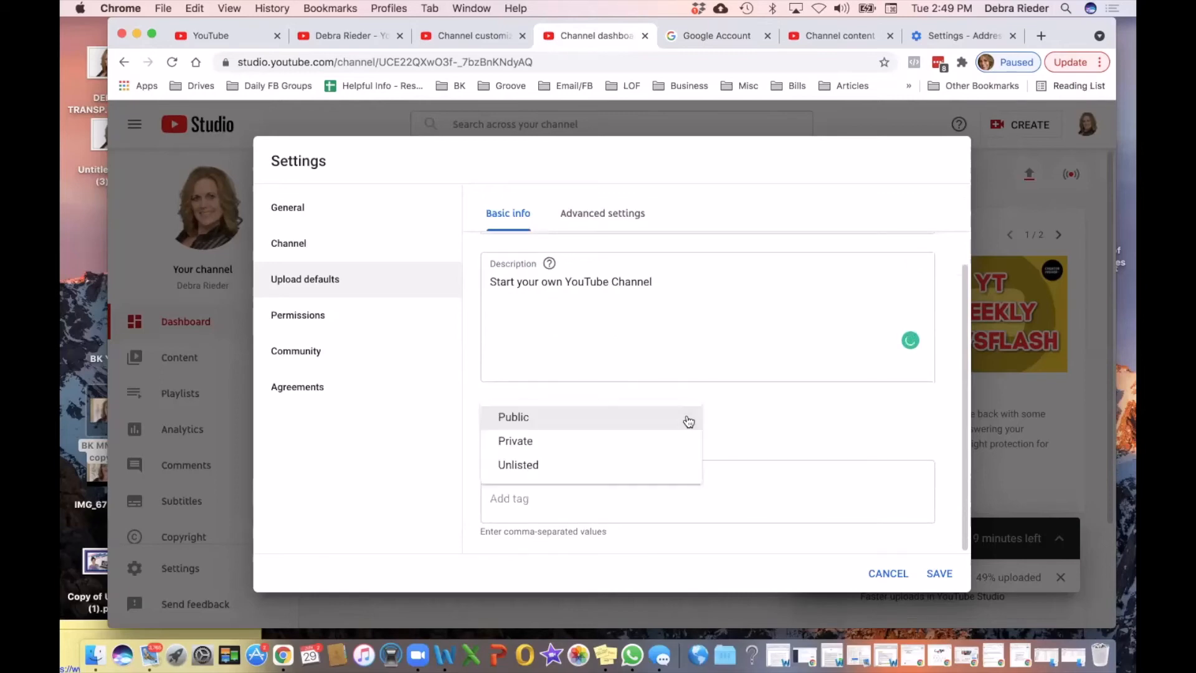
pyautogui.click(639, 428)
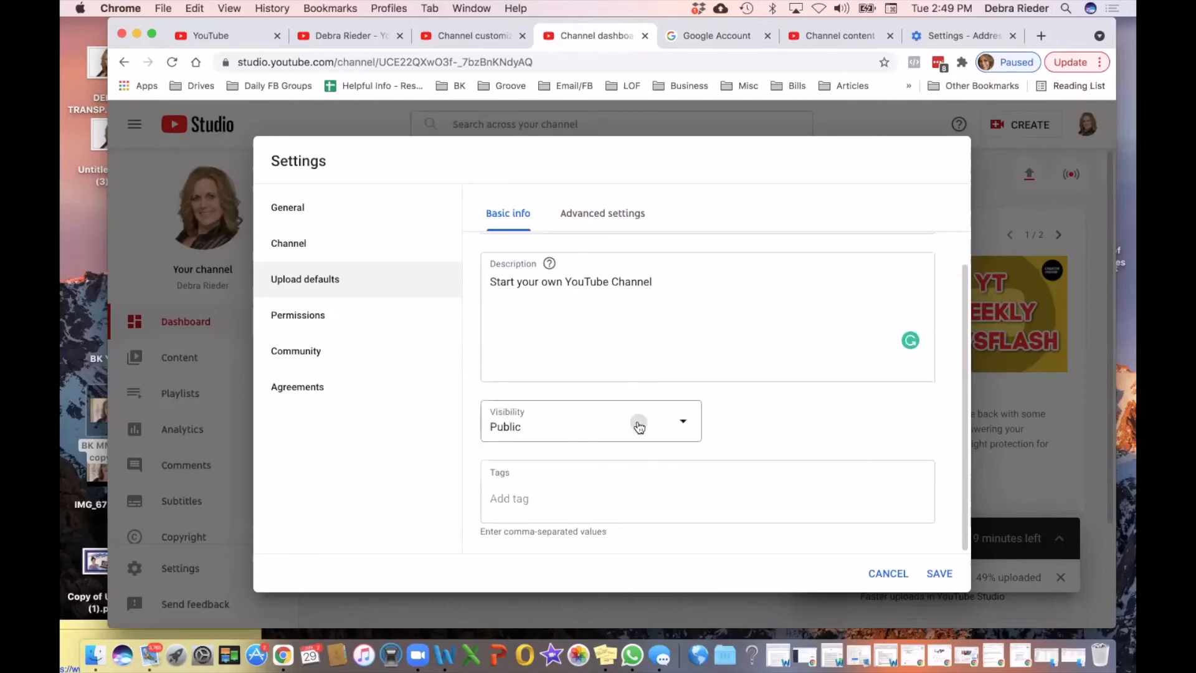
pyautogui.click(703, 417)
pyautogui.click(734, 418)
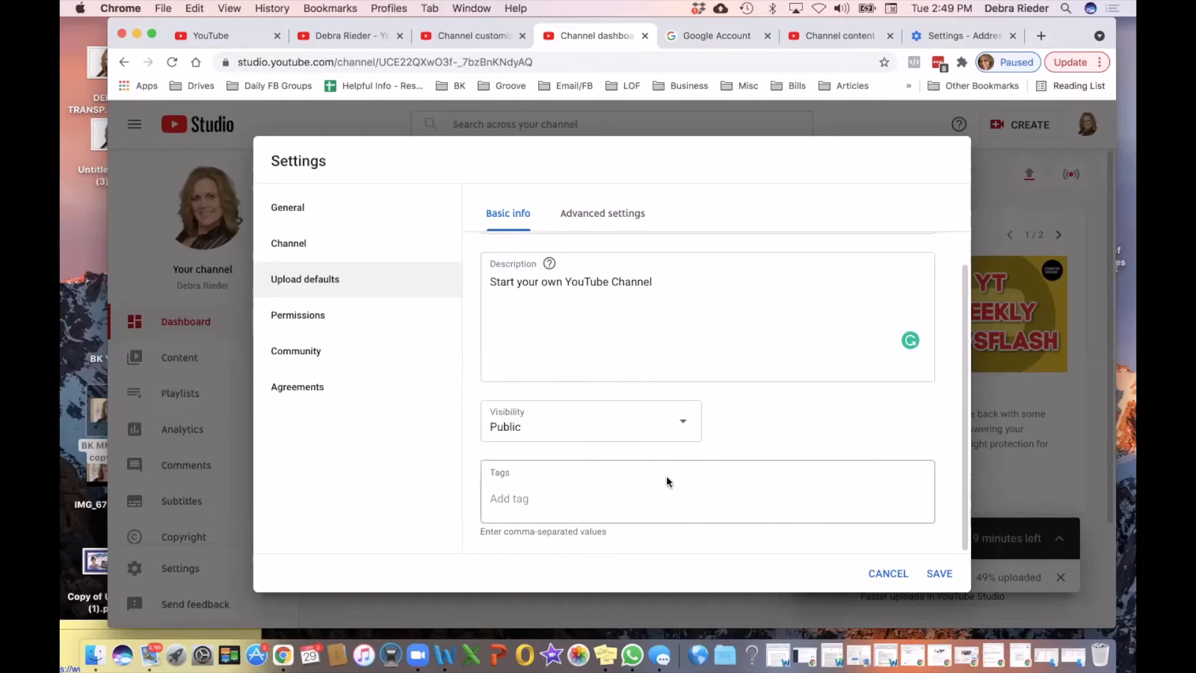
# Step: Add the tags Start-up entrepreneur, Tech and How To, then save the upload defaults
pyautogui.click(570, 496)
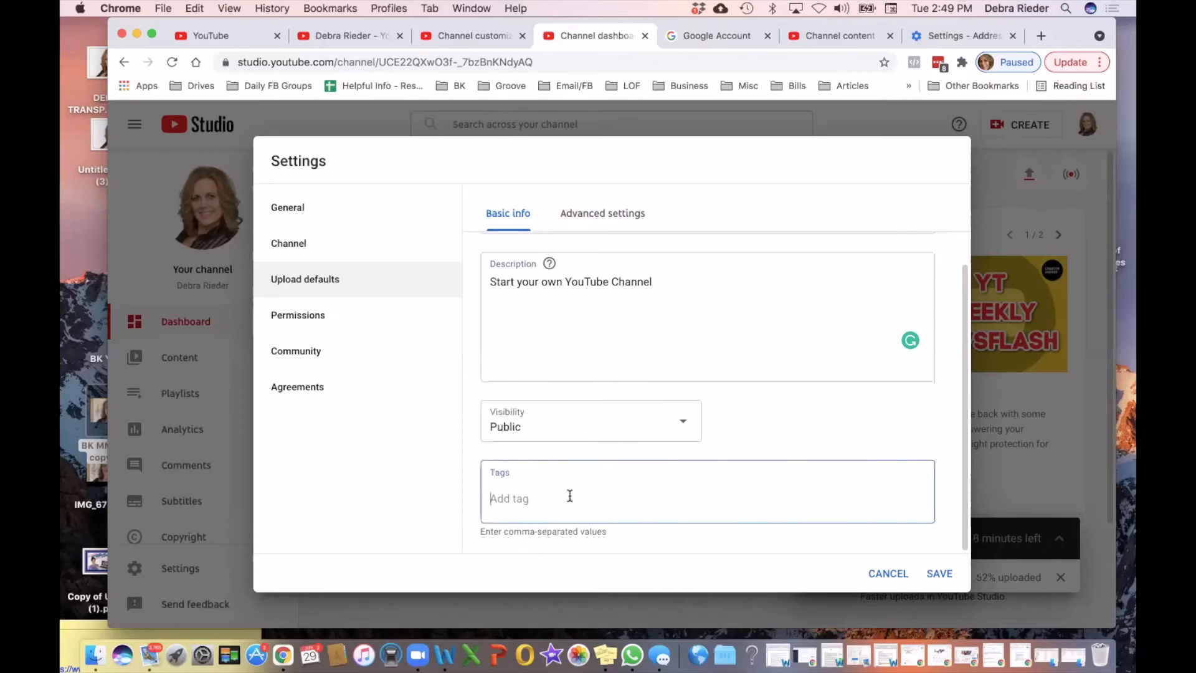
pyautogui.write('Start')
pyautogui.write('up entreprenru')
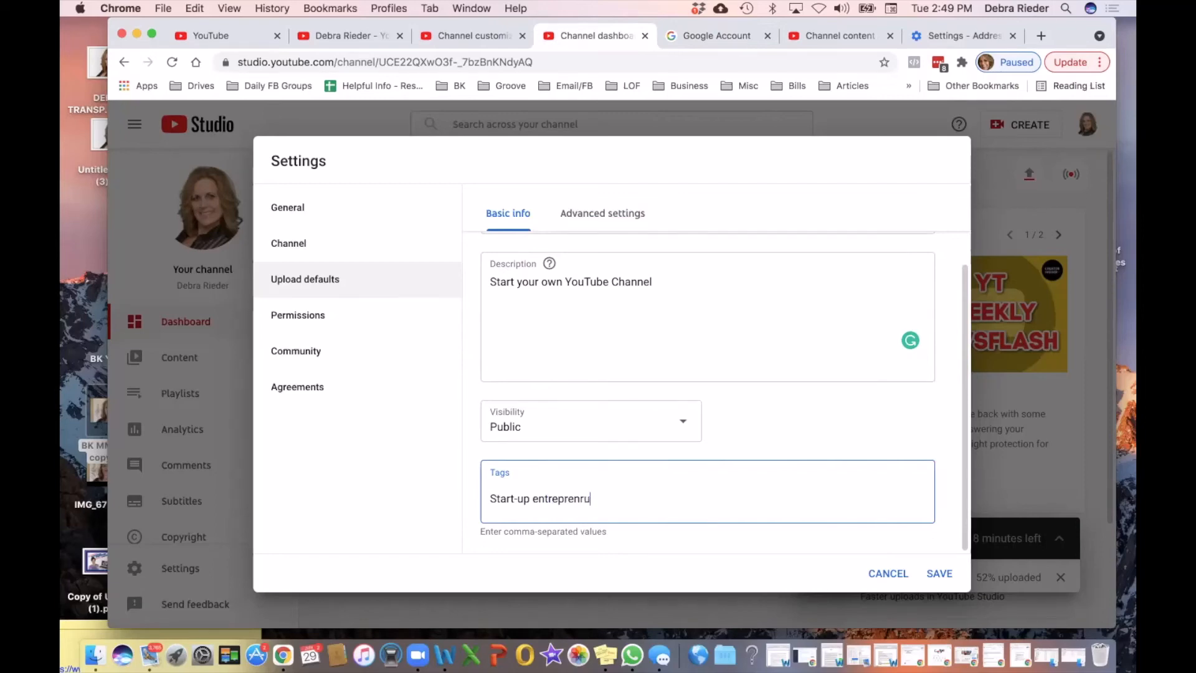
pyautogui.press('BackSpace')
pyautogui.press('BackSpace')
pyautogui.press('BackSpace')
pyautogui.press('BackSpace')
pyautogui.write('eneur')
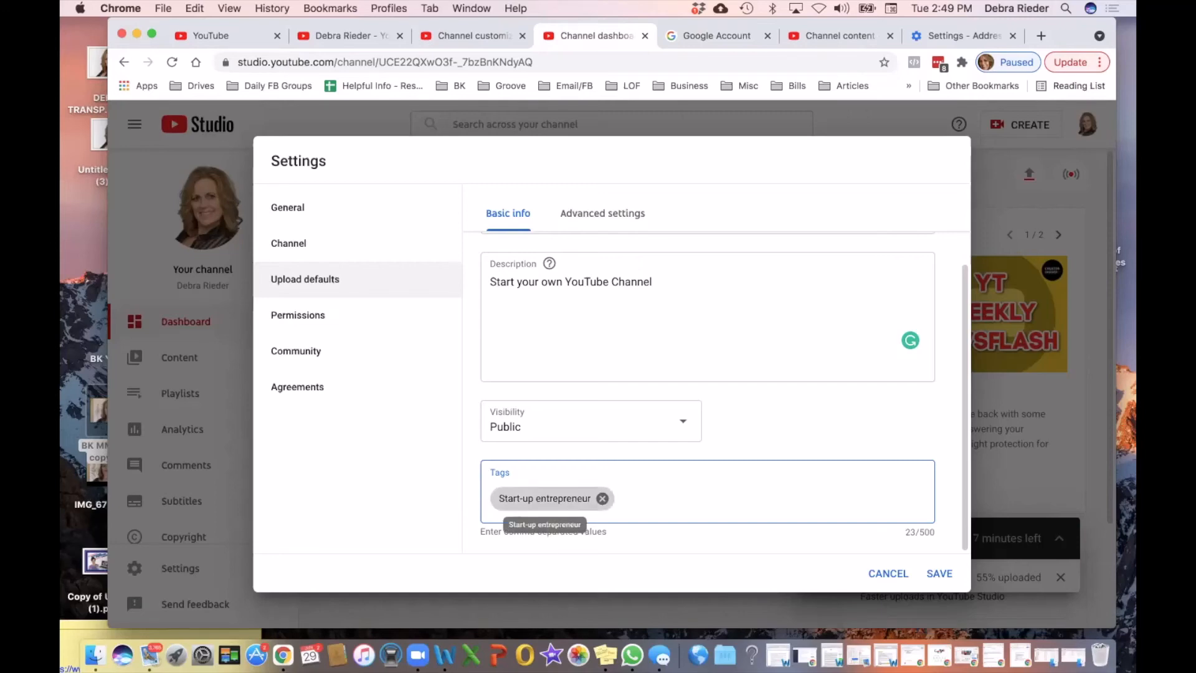
pyautogui.write(',Tech')
pyautogui.press(',')
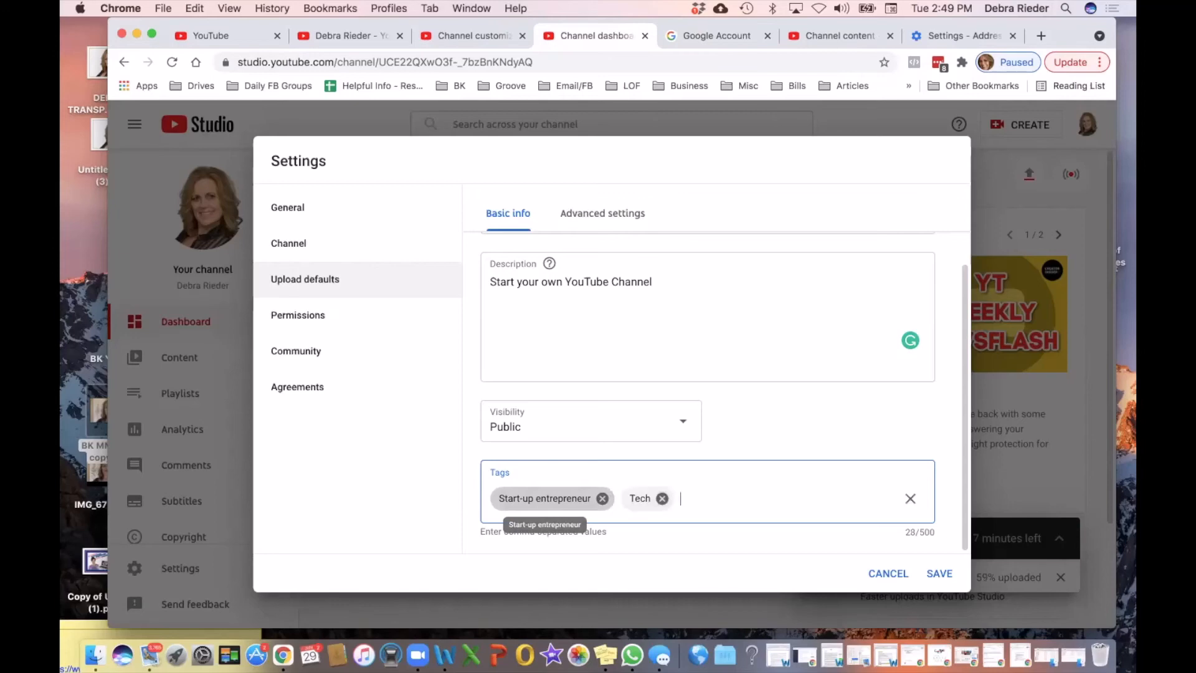
pyautogui.write('How To')
pyautogui.press(',')
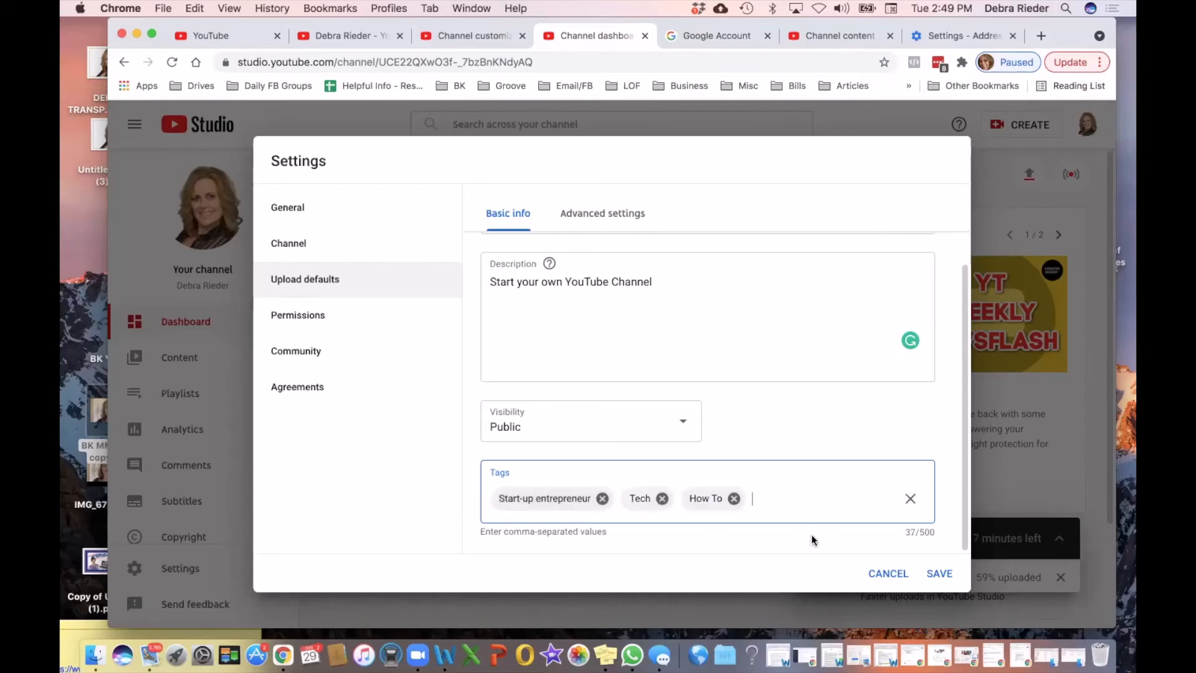
pyautogui.click(938, 574)
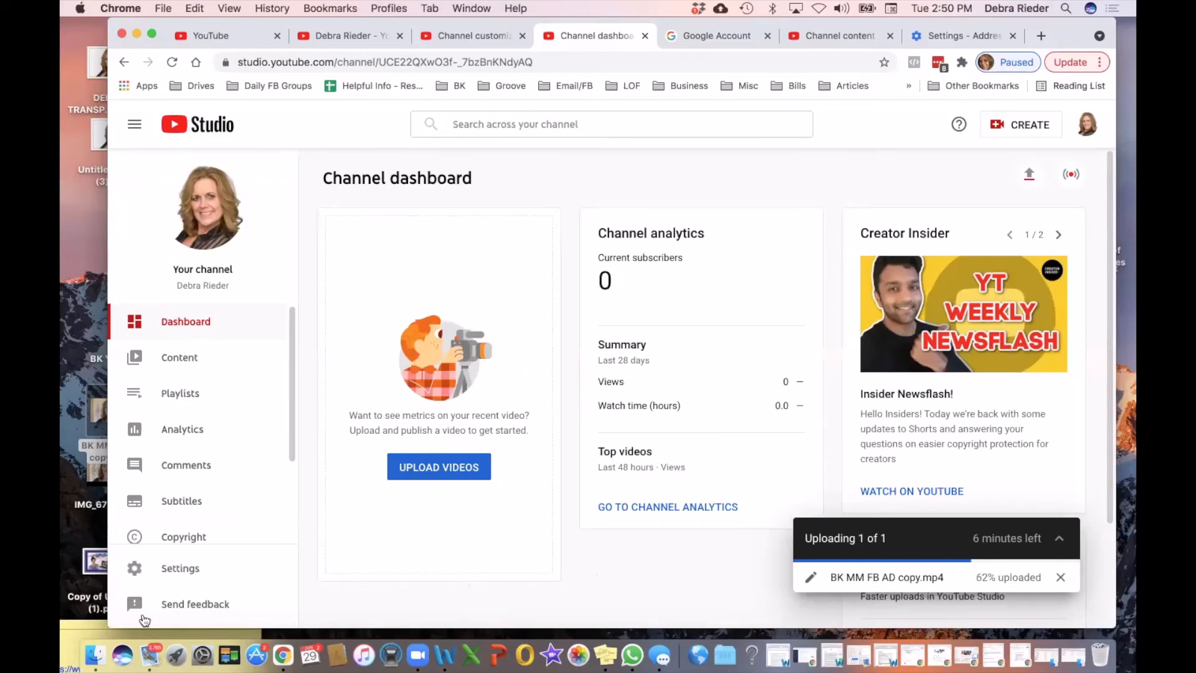
pyautogui.click(175, 569)
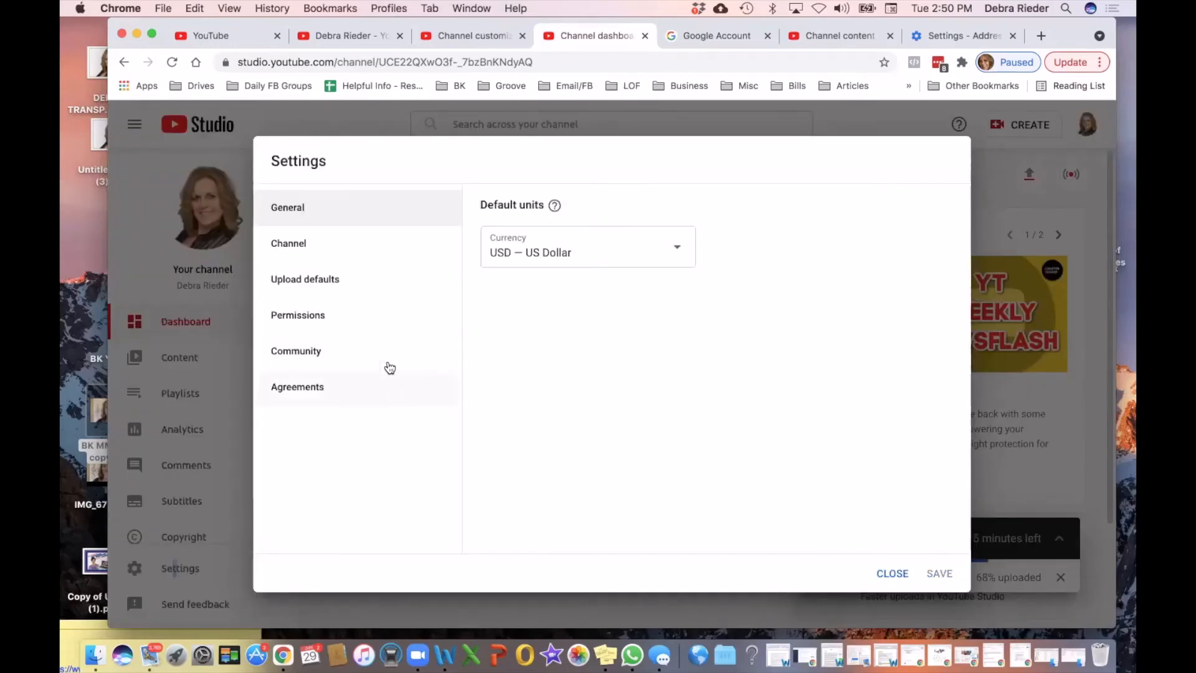
# Step: Open Upload defaults and switch to its Advanced settings tab
pyautogui.click(318, 280)
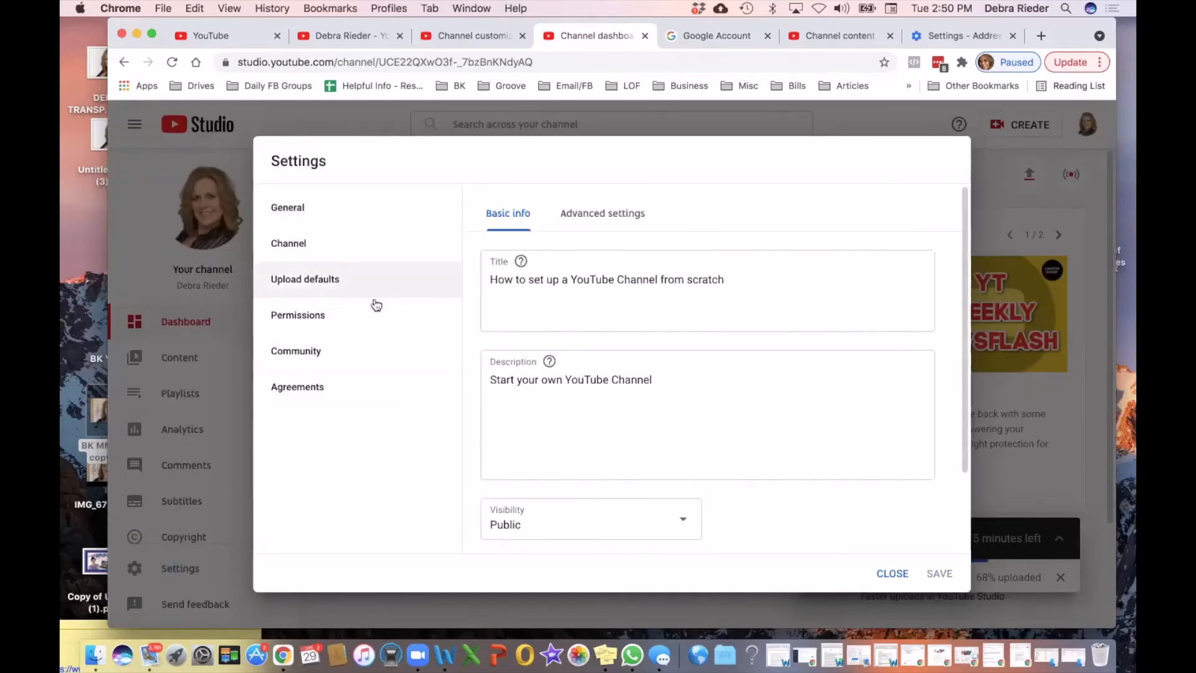
pyautogui.scroll(-3, 547, 397)
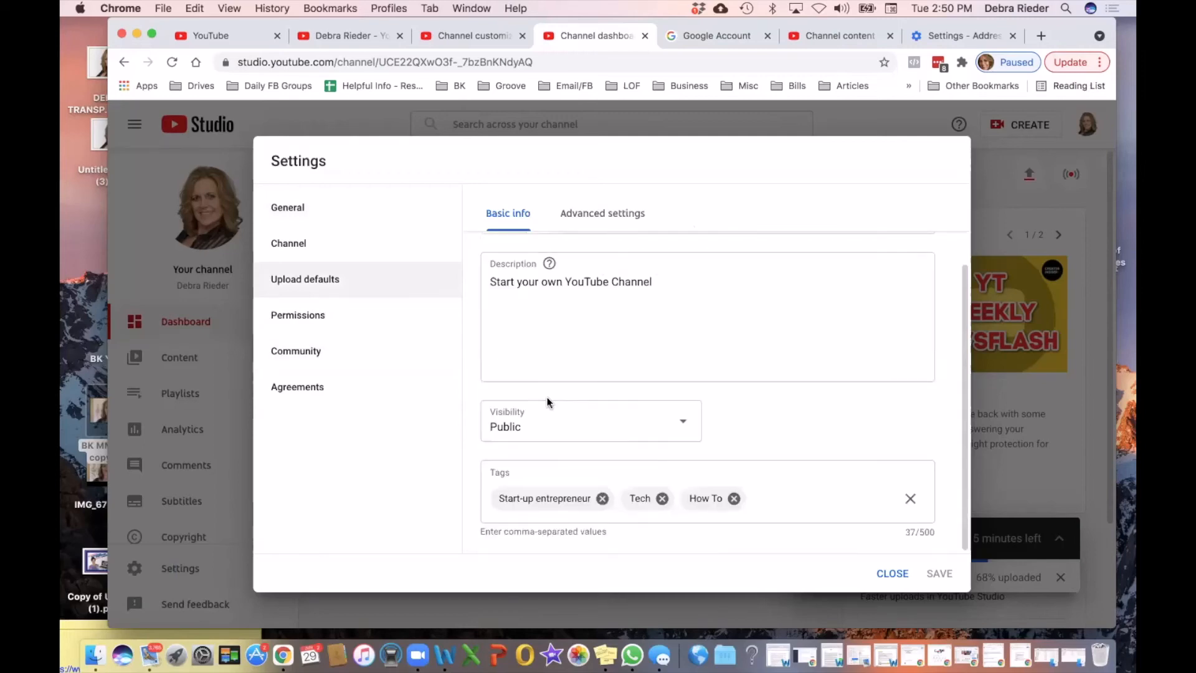
pyautogui.click(625, 212)
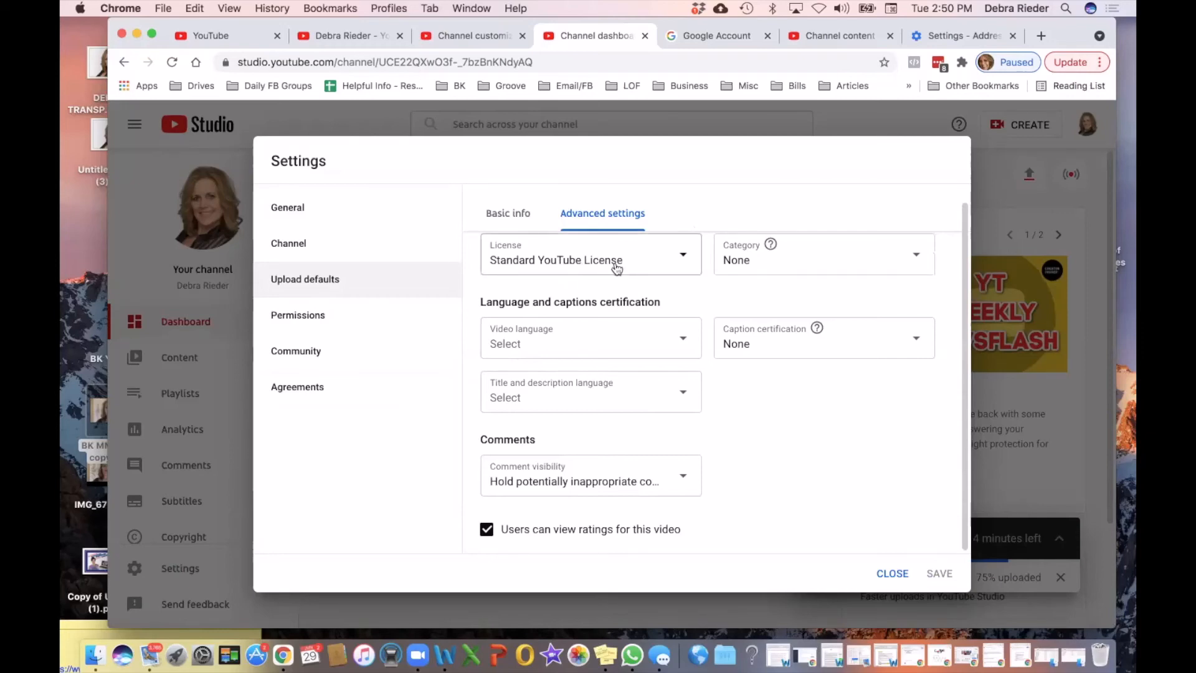
# Step: Keep the Standard YouTube License and set the default category to Education
pyautogui.click(685, 261)
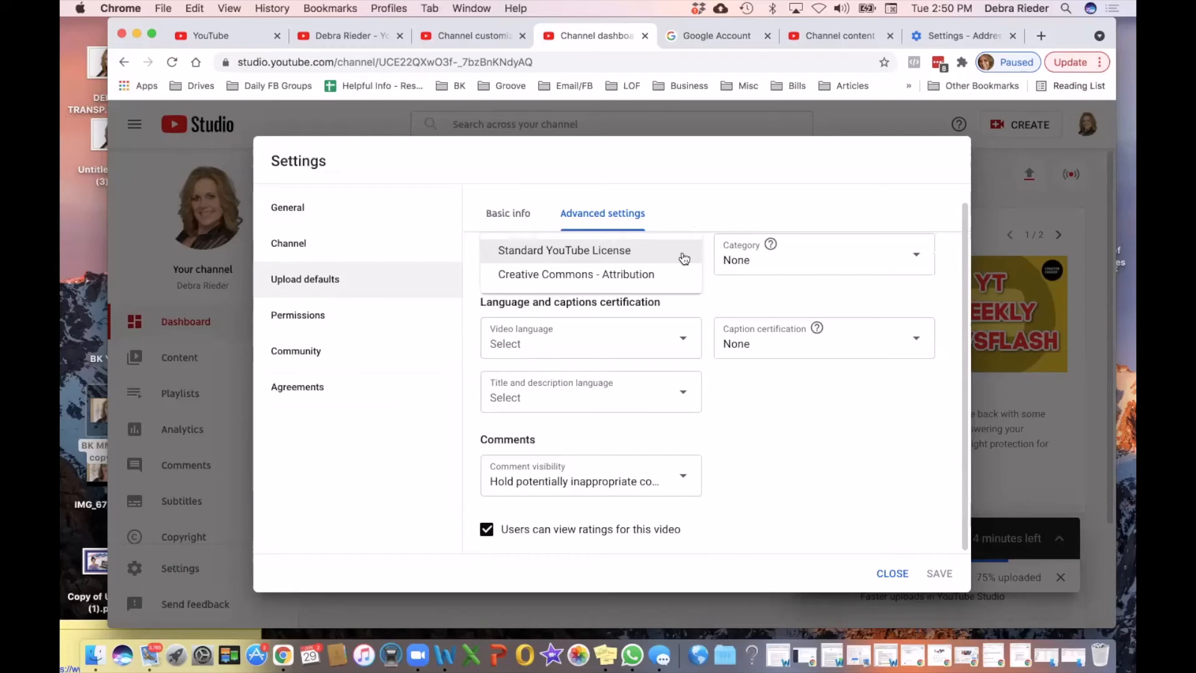
pyautogui.click(685, 258)
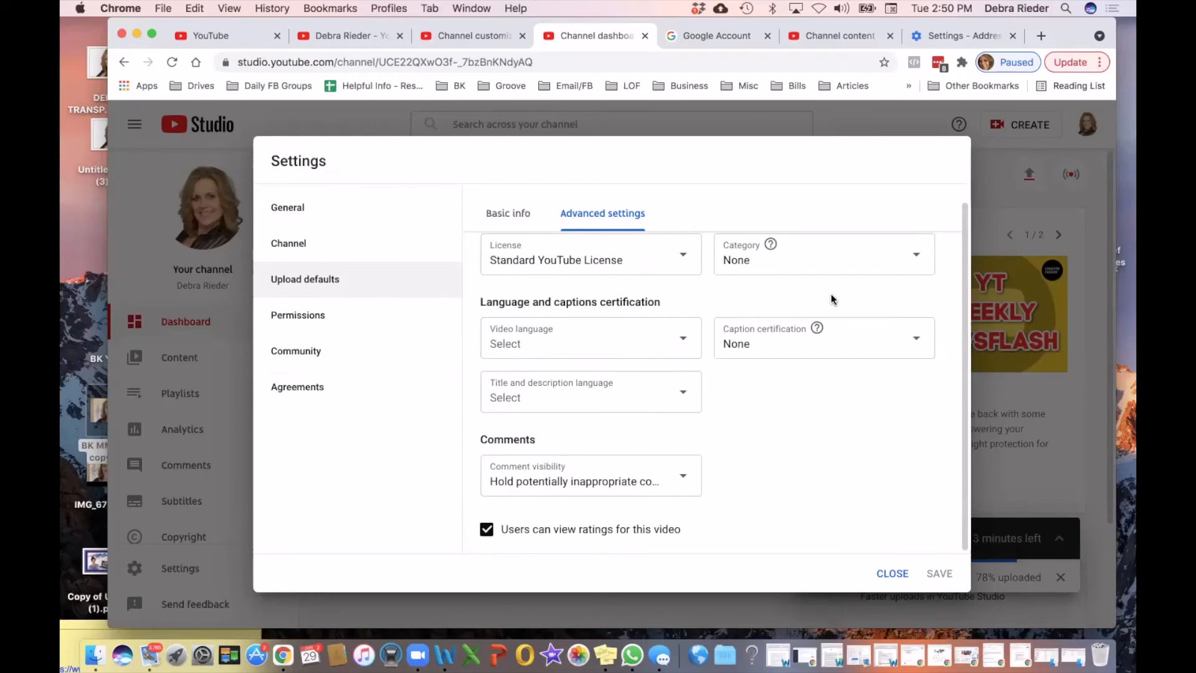
pyautogui.click(917, 258)
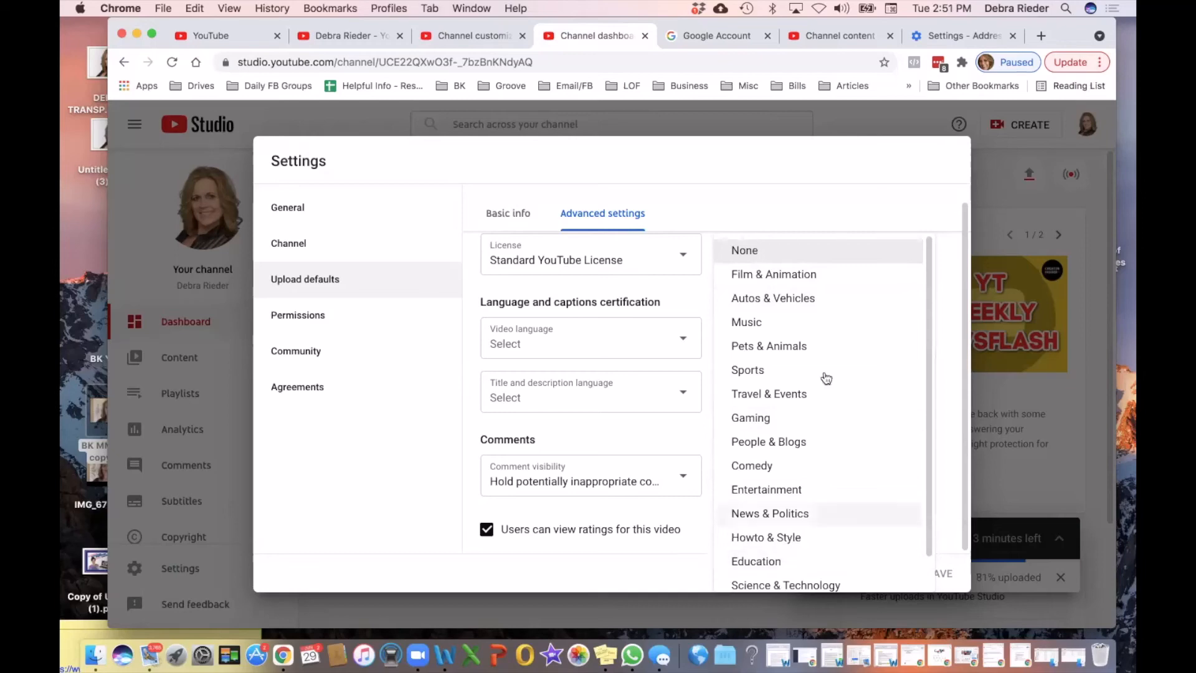
pyautogui.click(773, 562)
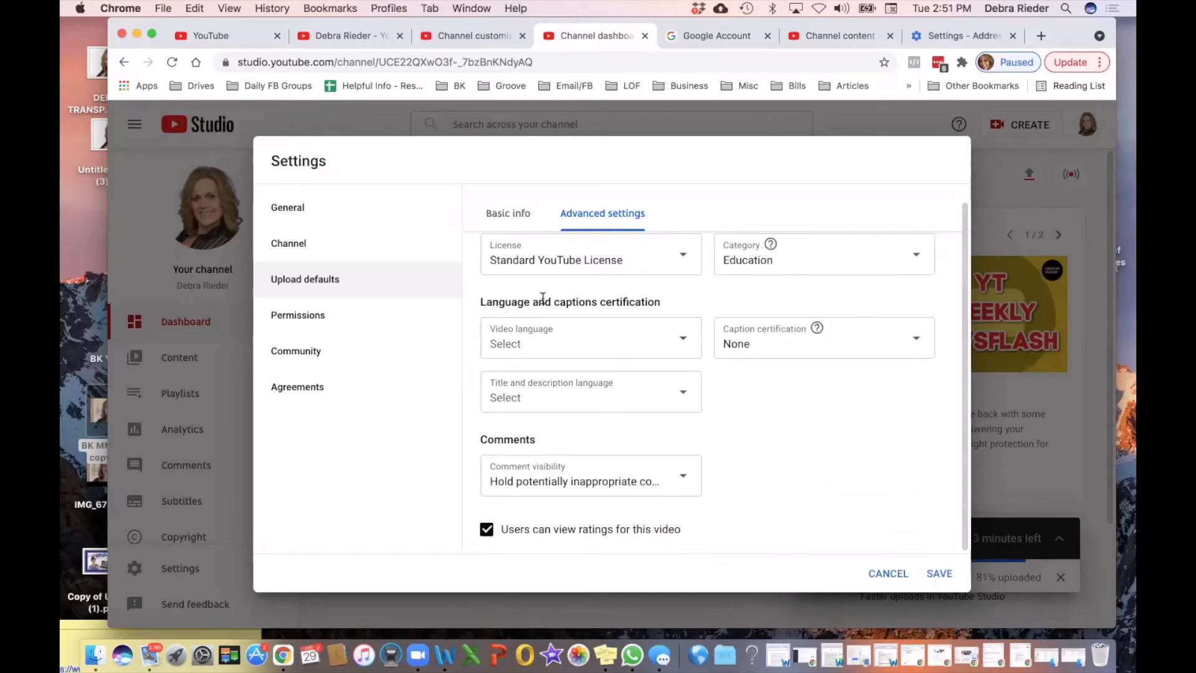
# Step: Set the video language to English (United States) and save the upload defaults
pyautogui.click(684, 342)
pyautogui.scroll(-8, 603, 510)
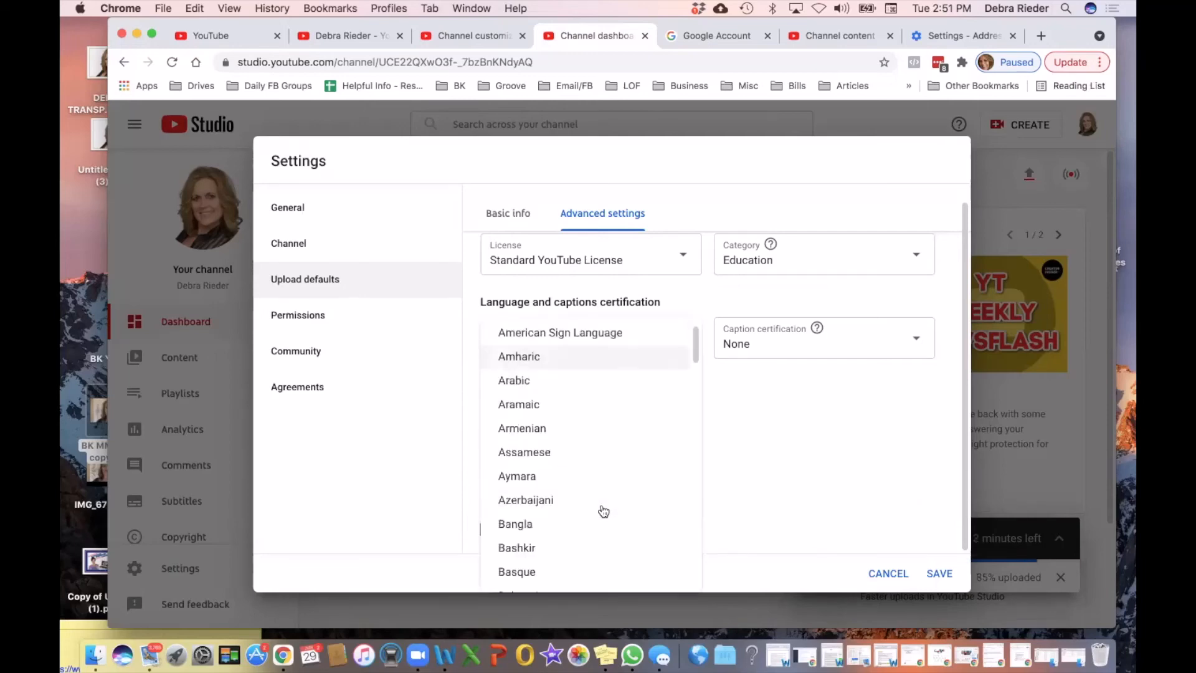
pyautogui.scroll(-10, 603, 511)
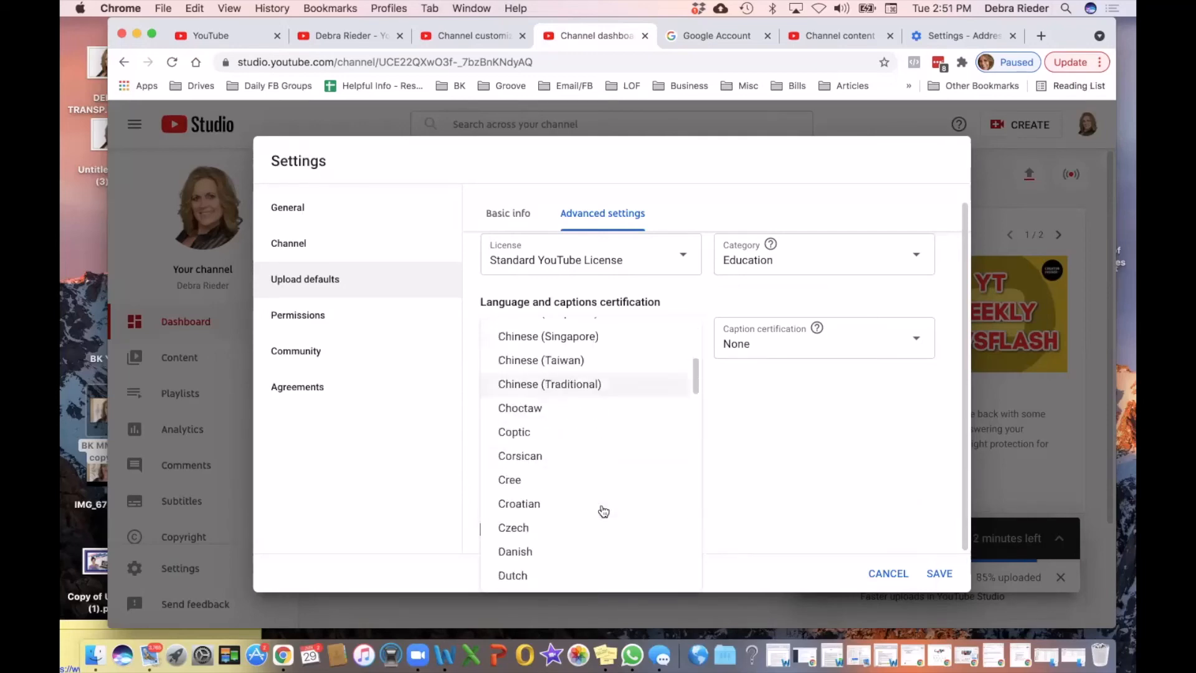
pyautogui.click(603, 502)
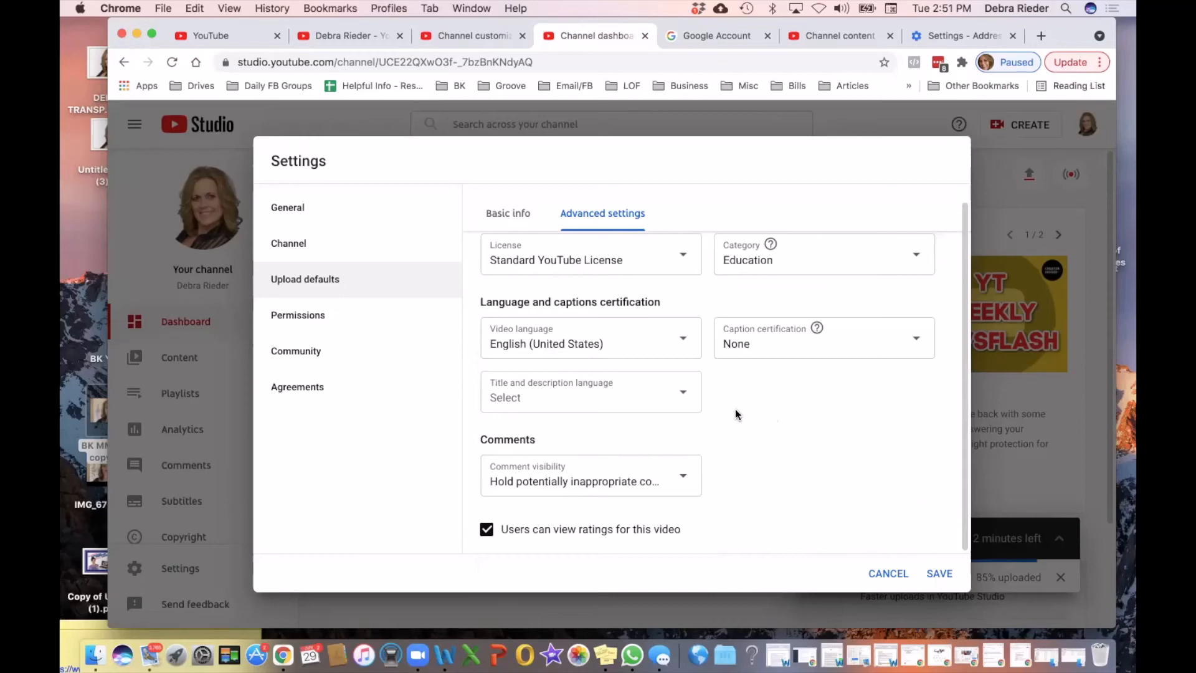
pyautogui.click(569, 402)
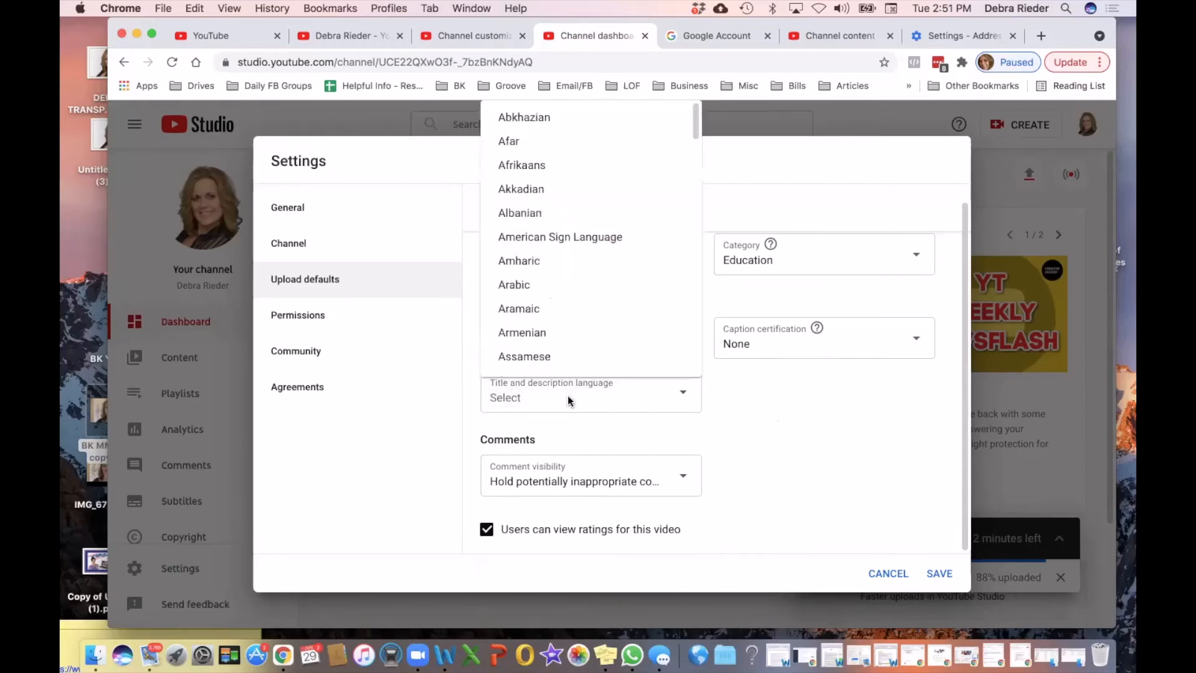
pyautogui.click(798, 430)
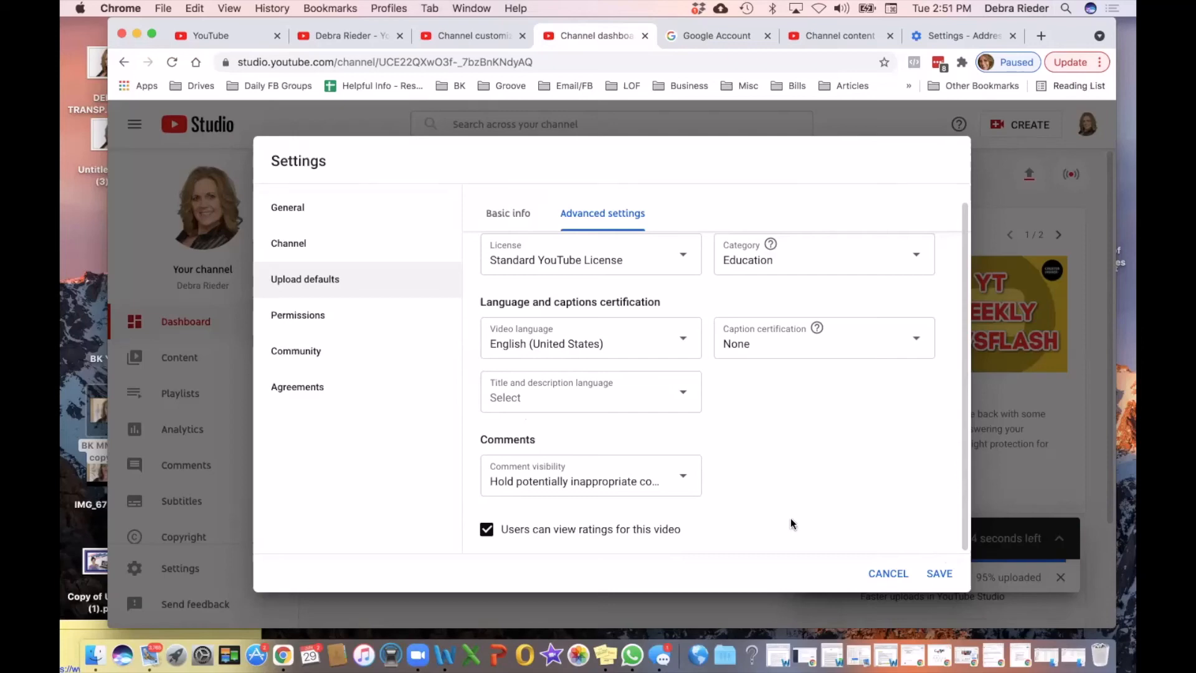
pyautogui.click(942, 574)
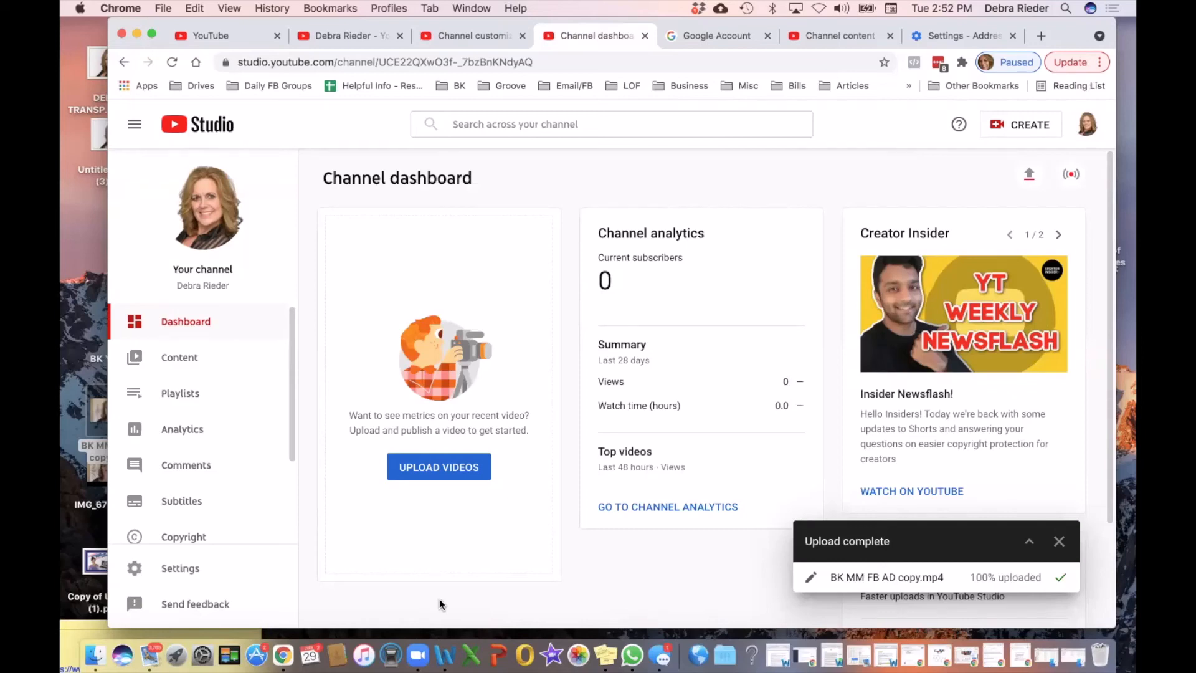
pyautogui.click(1085, 128)
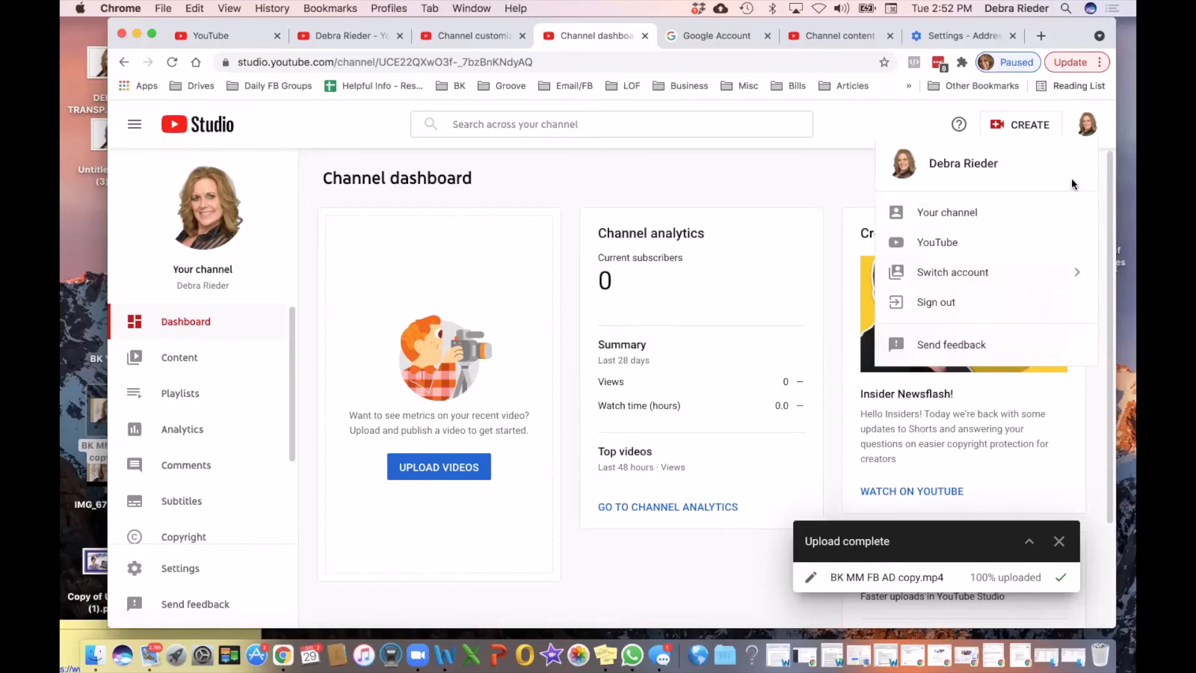
pyautogui.click(977, 214)
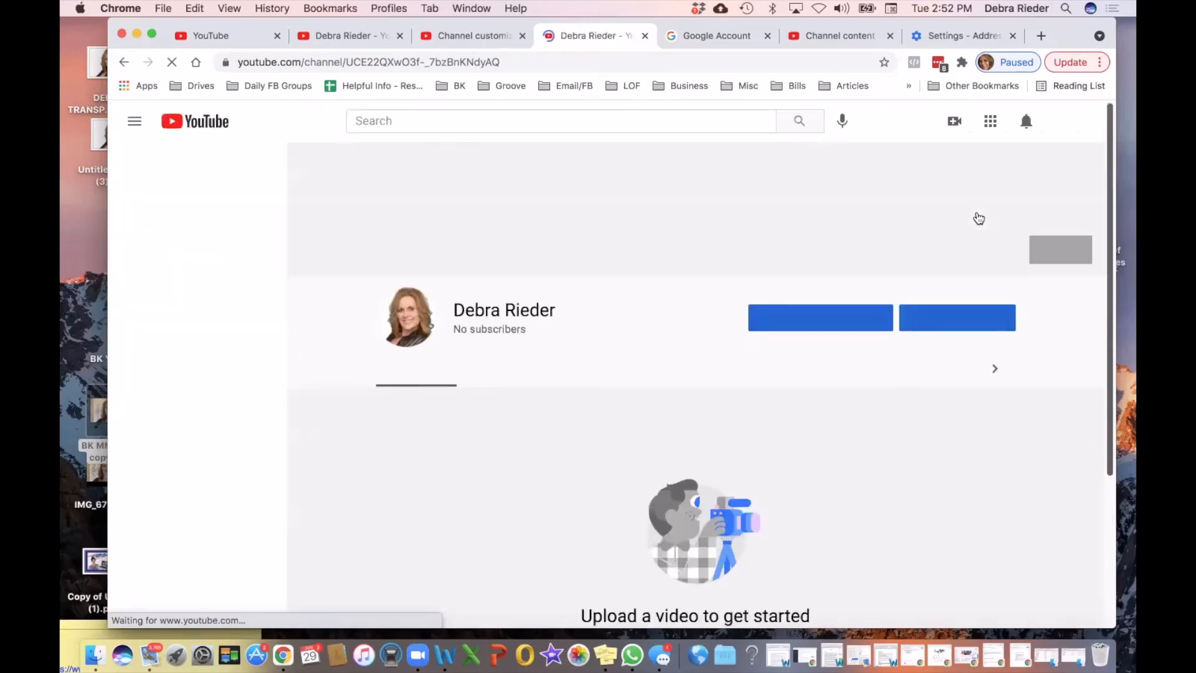
pyautogui.click(1069, 124)
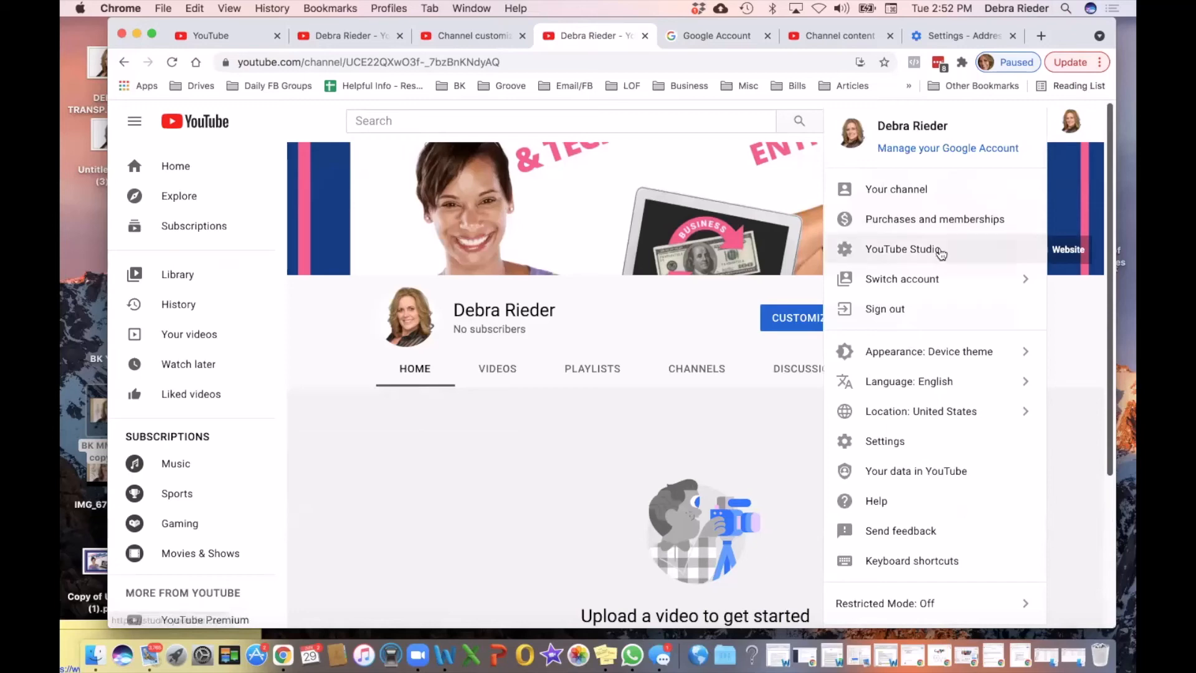
pyautogui.click(941, 253)
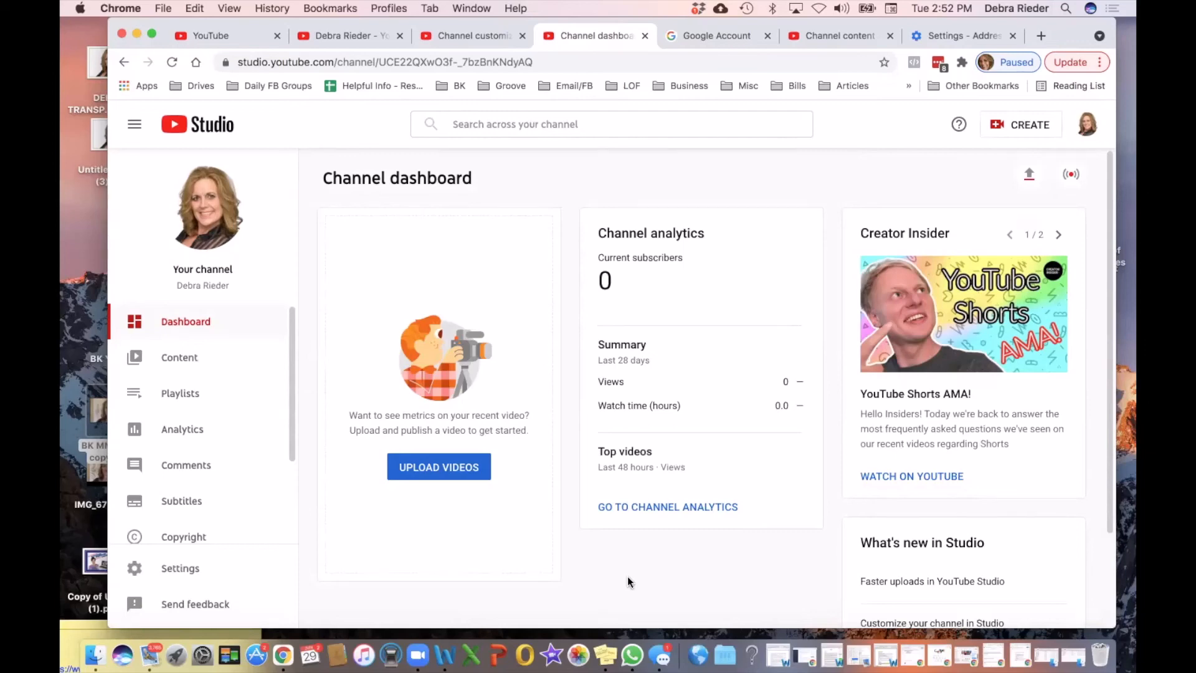
# Step: From Content, open the 'Welcome to Business Kickstarter' video's details and switch to its Editor
pyautogui.click(187, 360)
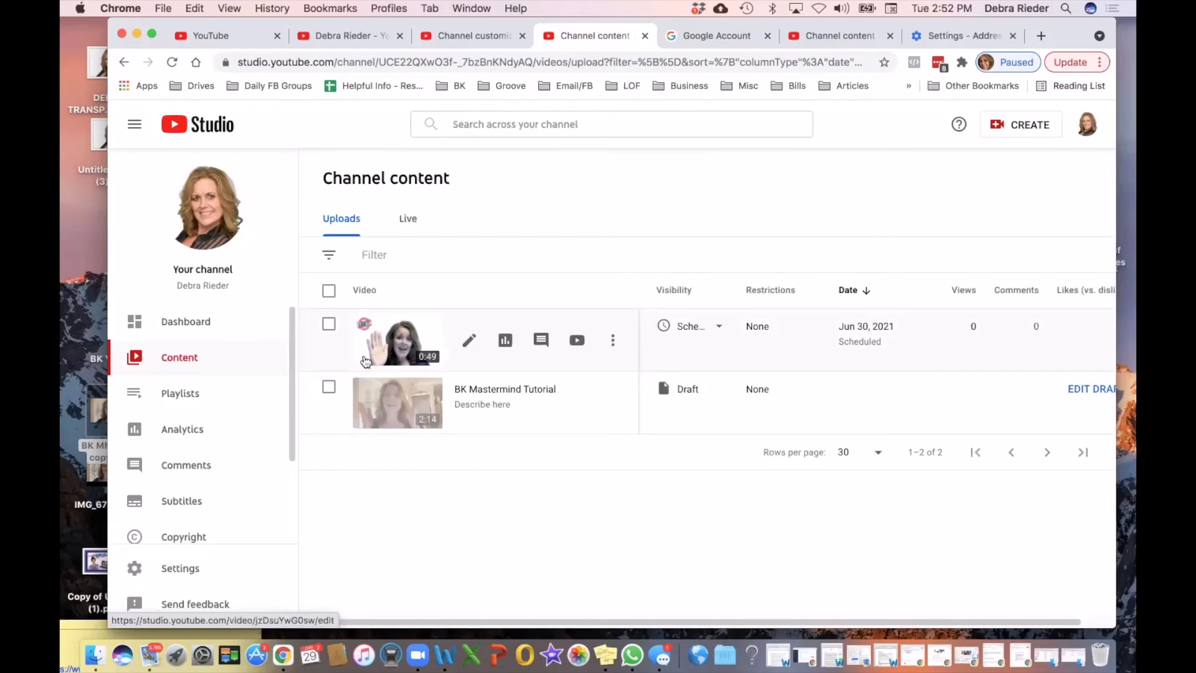
pyautogui.click(329, 326)
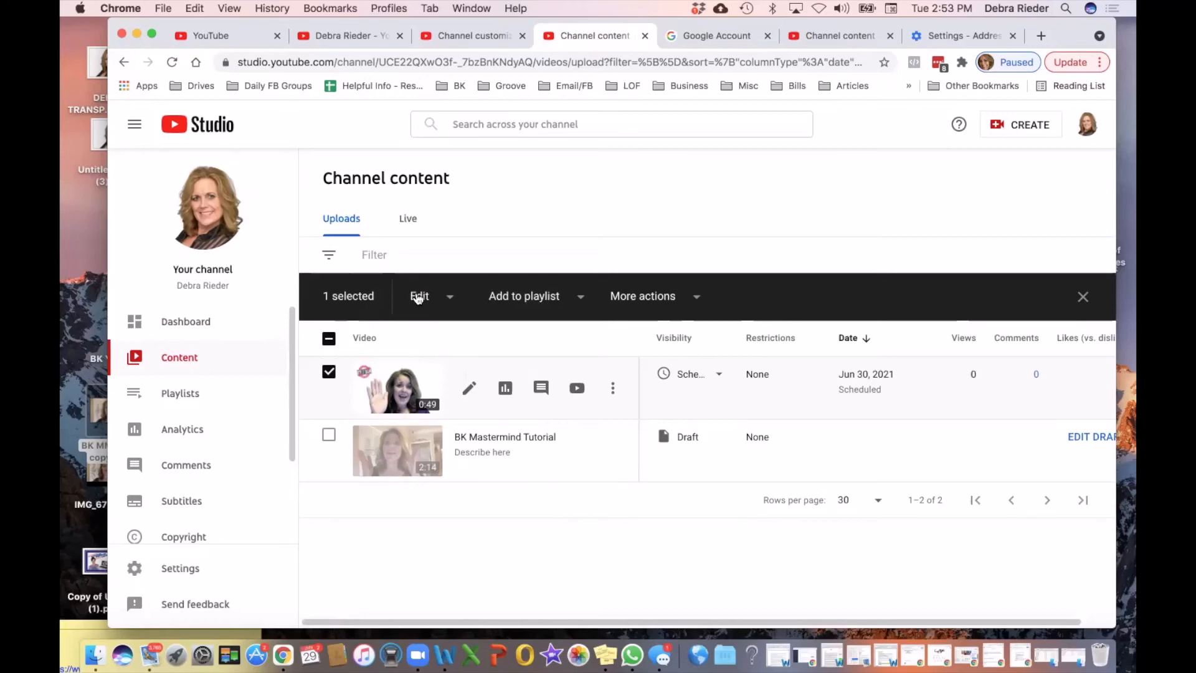
pyautogui.click(470, 389)
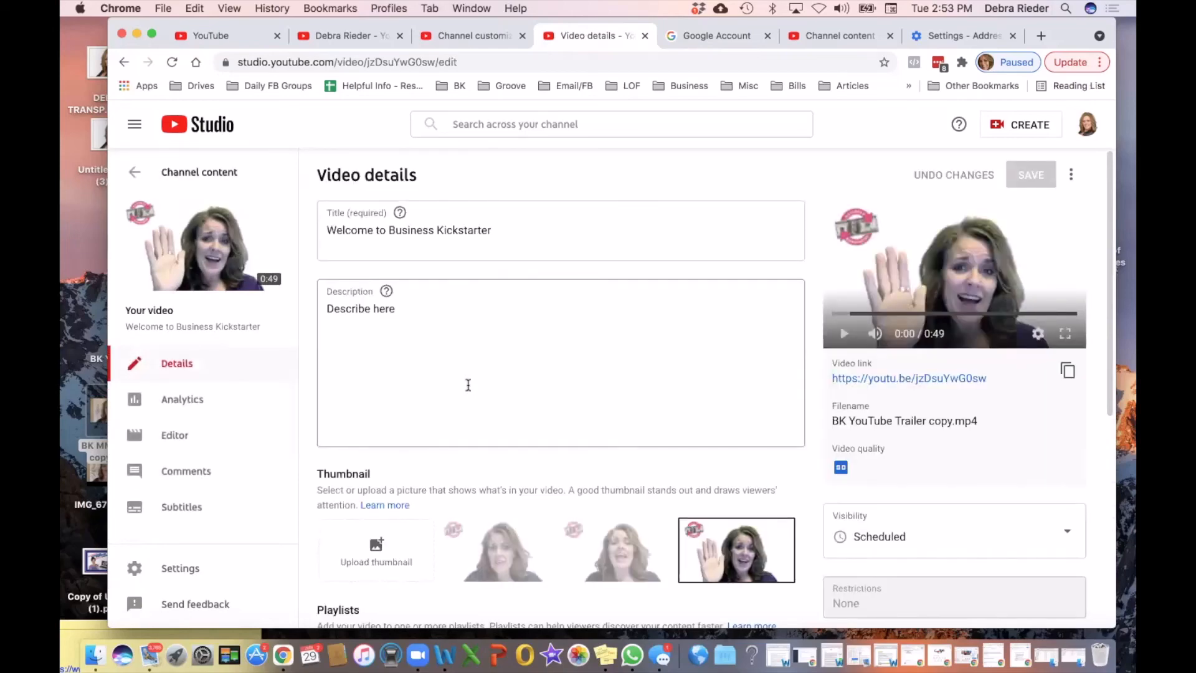
pyautogui.scroll(-5, 474, 362)
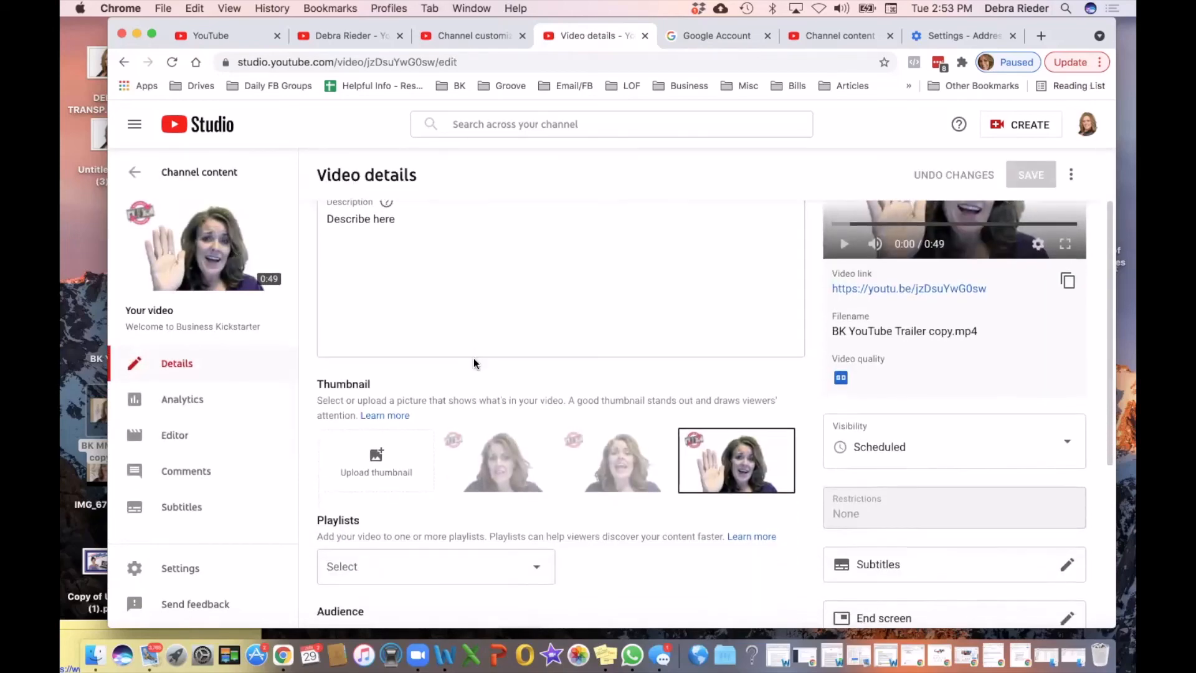
pyautogui.scroll(-2, 474, 363)
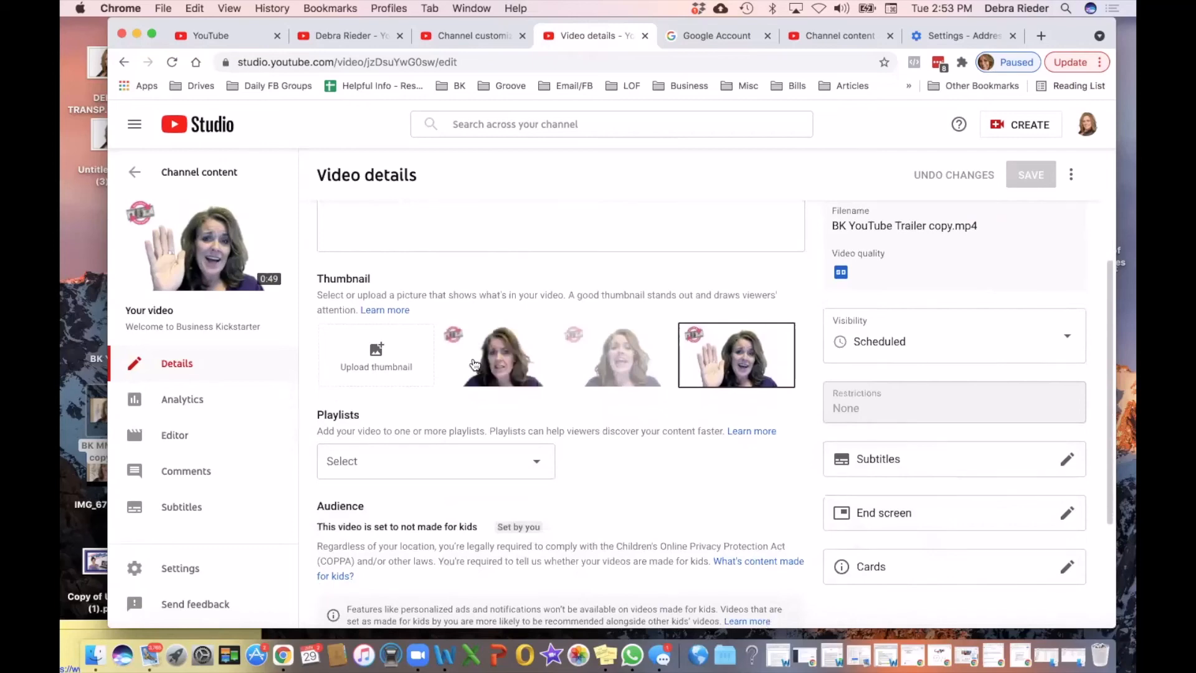
pyautogui.scroll(-3, 475, 363)
pyautogui.scroll(-2, 475, 365)
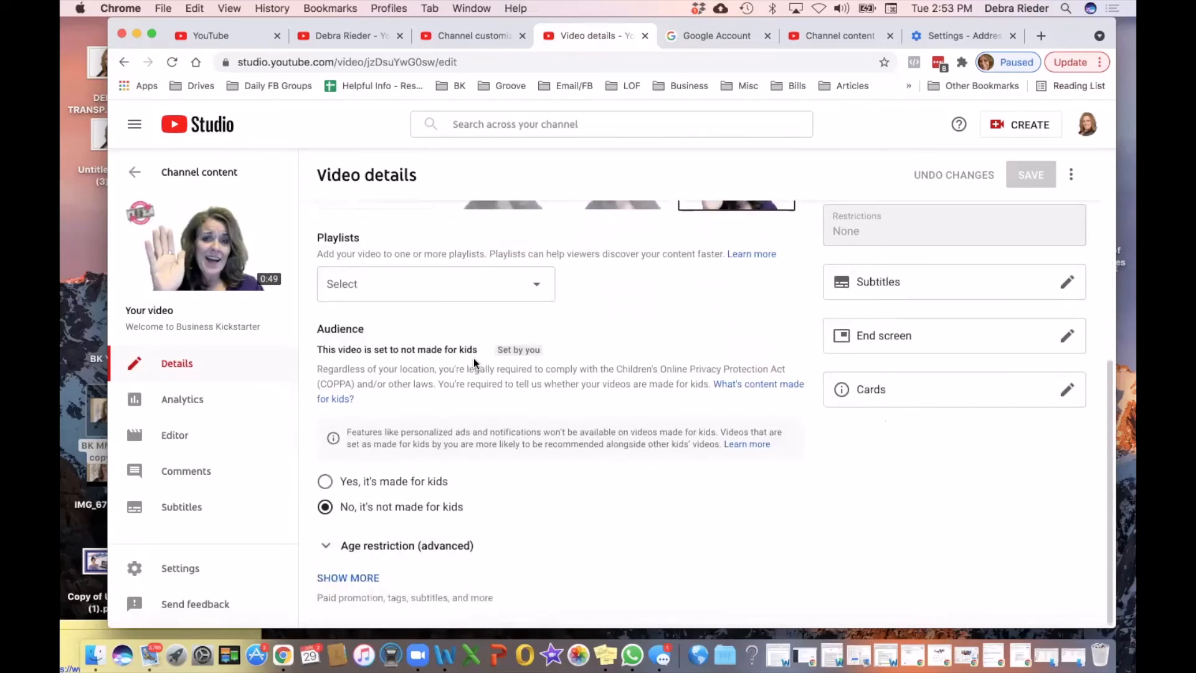
pyautogui.scroll(10, 474, 360)
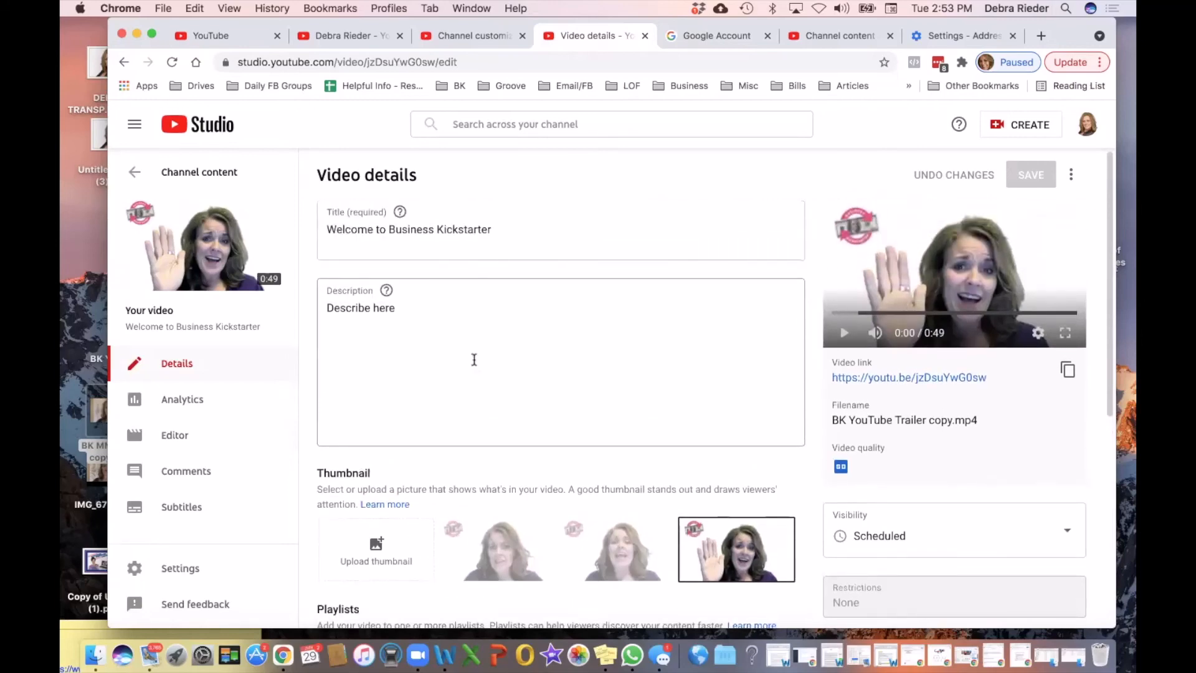
pyautogui.click(473, 360)
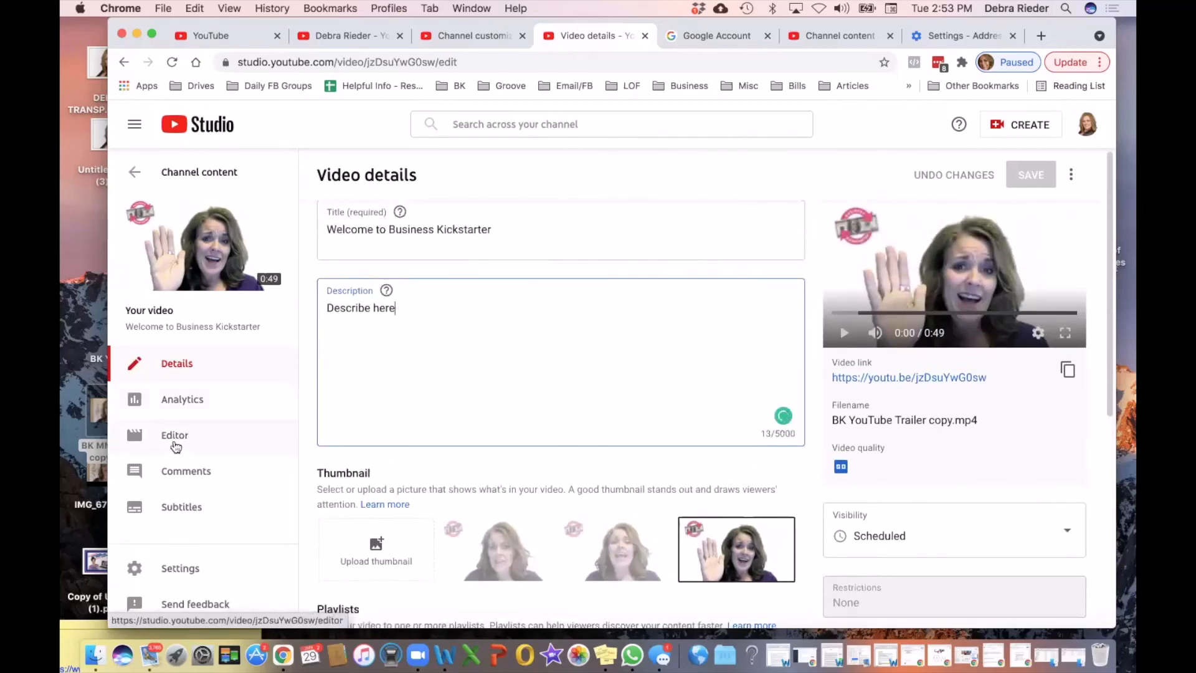
pyautogui.click(172, 438)
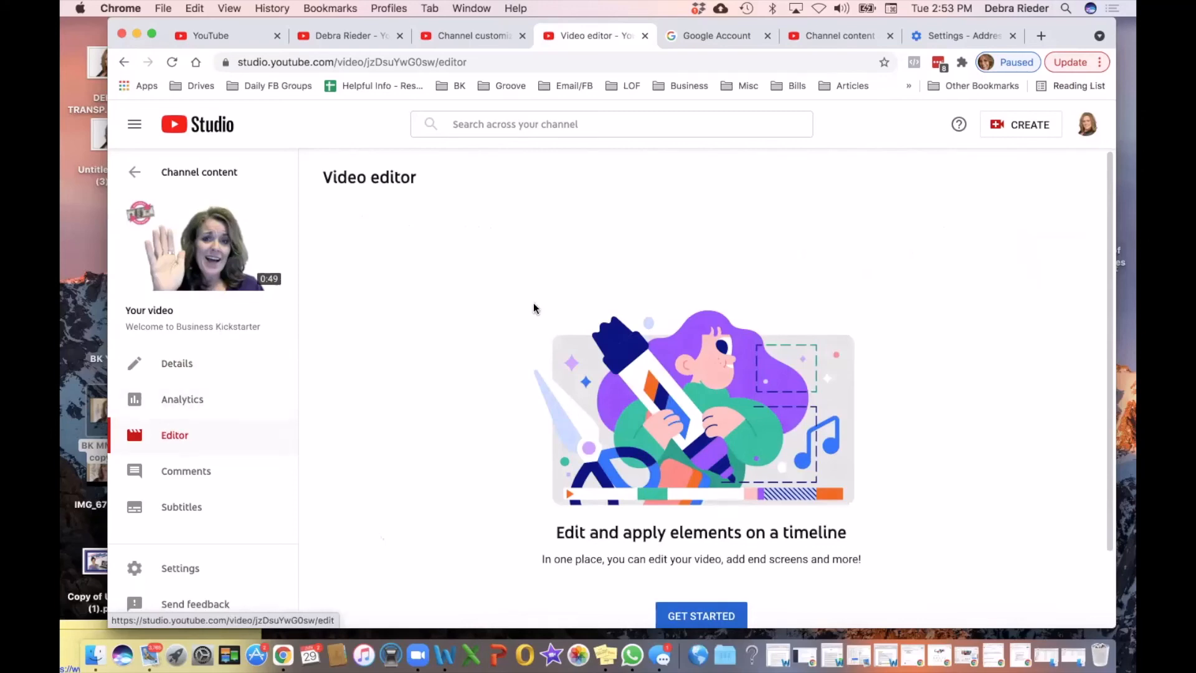
# Step: Get started in the Video editor to load the timeline with video, audio, blur and end screen tracks
pyautogui.scroll(-3, 534, 307)
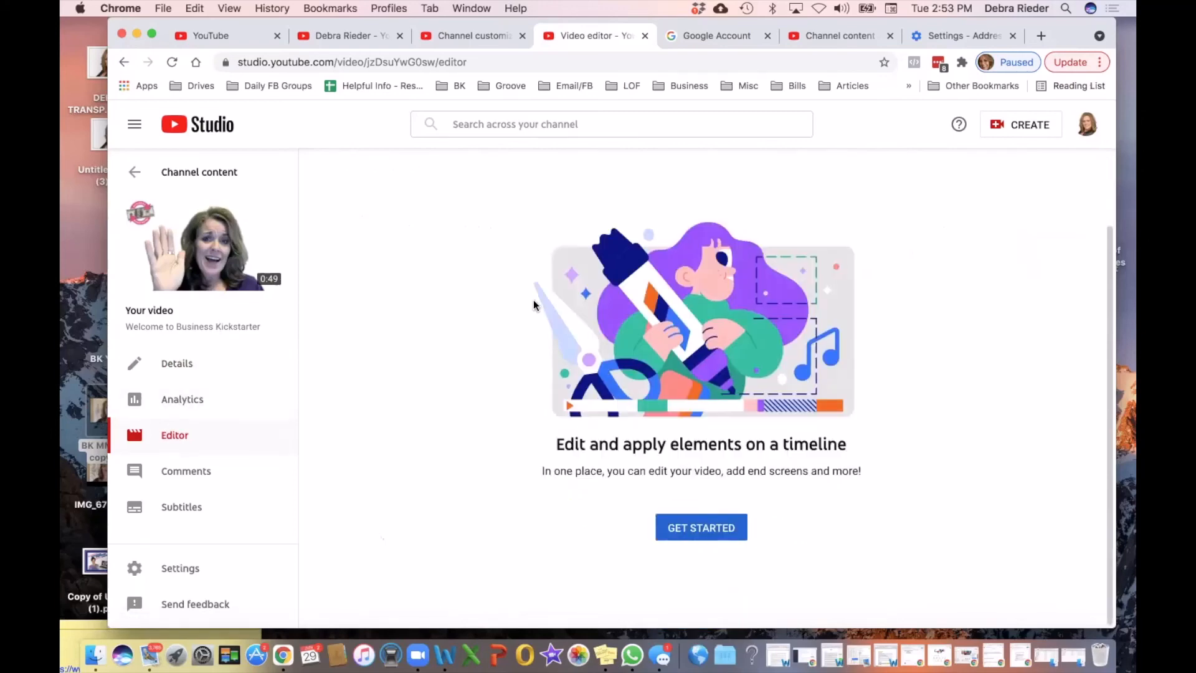
pyautogui.scroll(3, 533, 300)
pyautogui.scroll(-2, 534, 301)
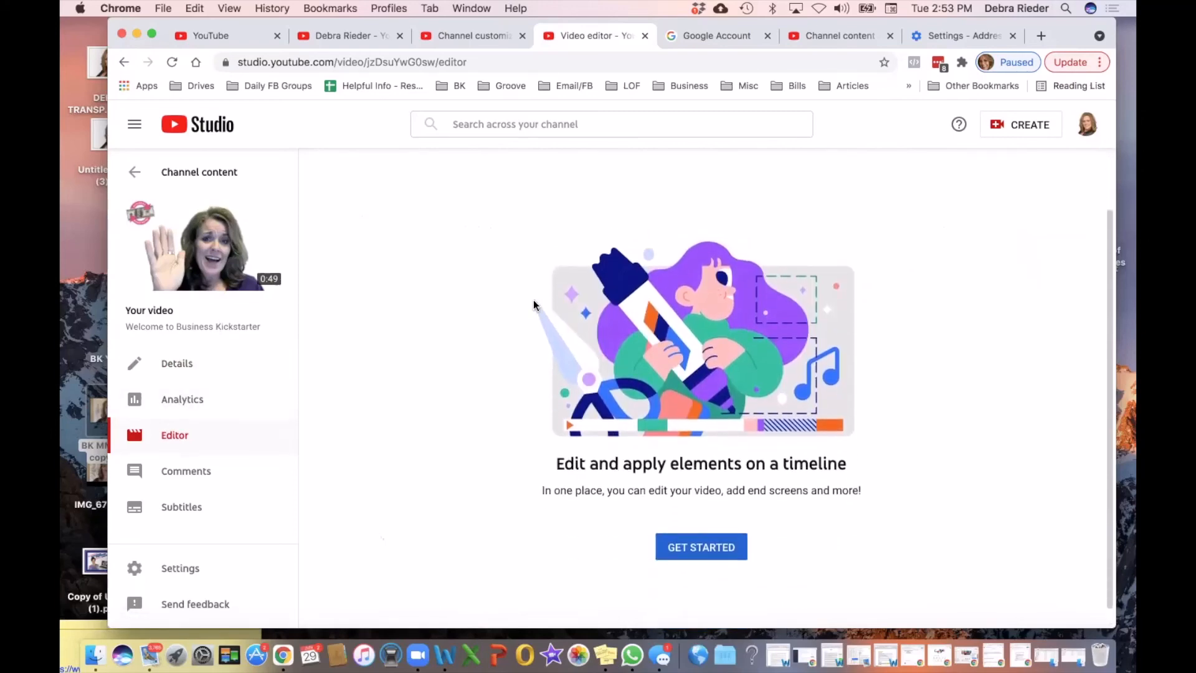
pyautogui.scroll(-1, 534, 300)
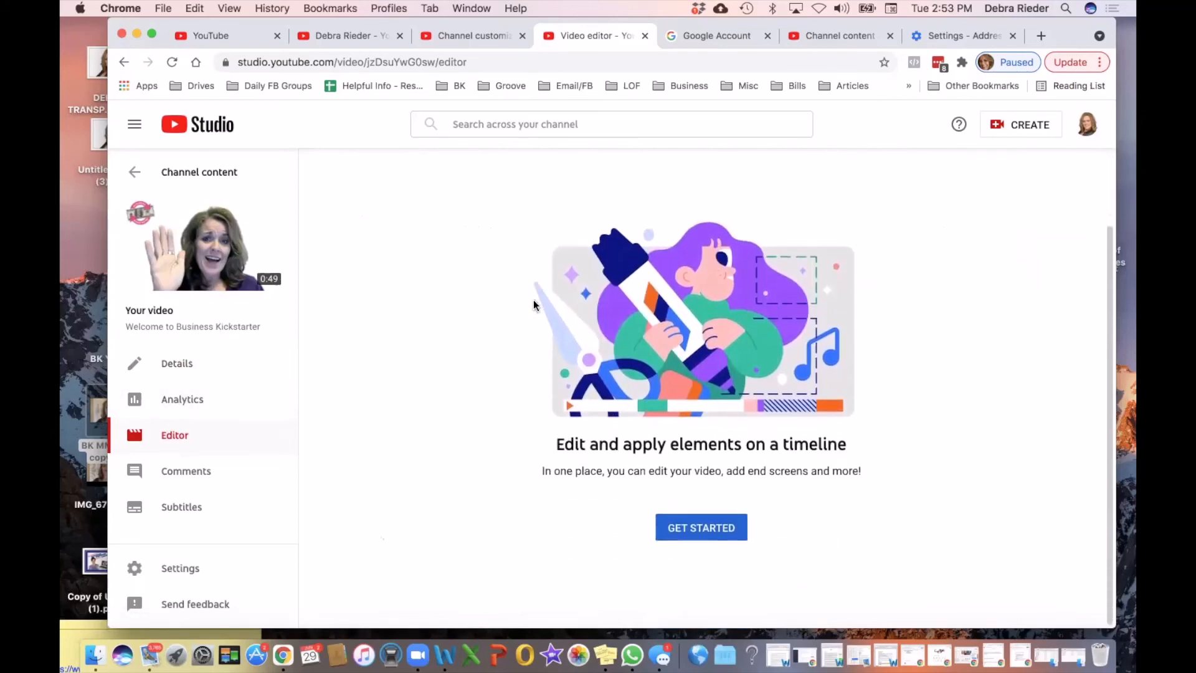
pyautogui.click(702, 529)
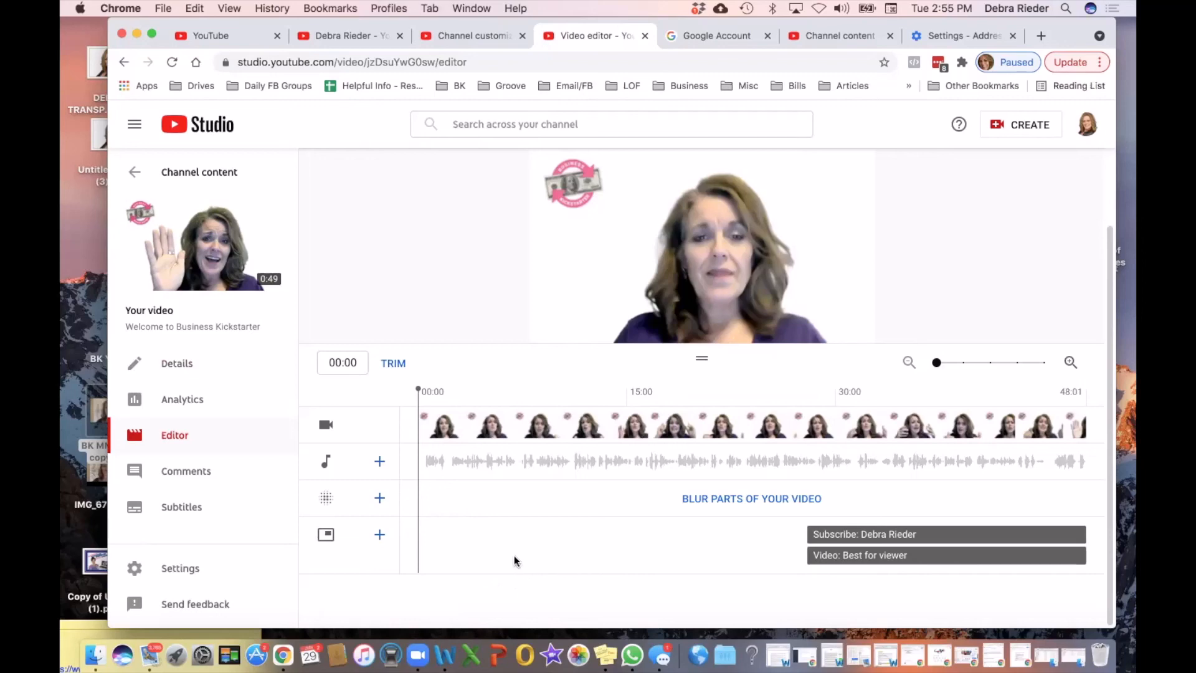
# Step: Try trimming by moving the playhead later, then cancel so the clip stays untrimmed
pyautogui.click(388, 364)
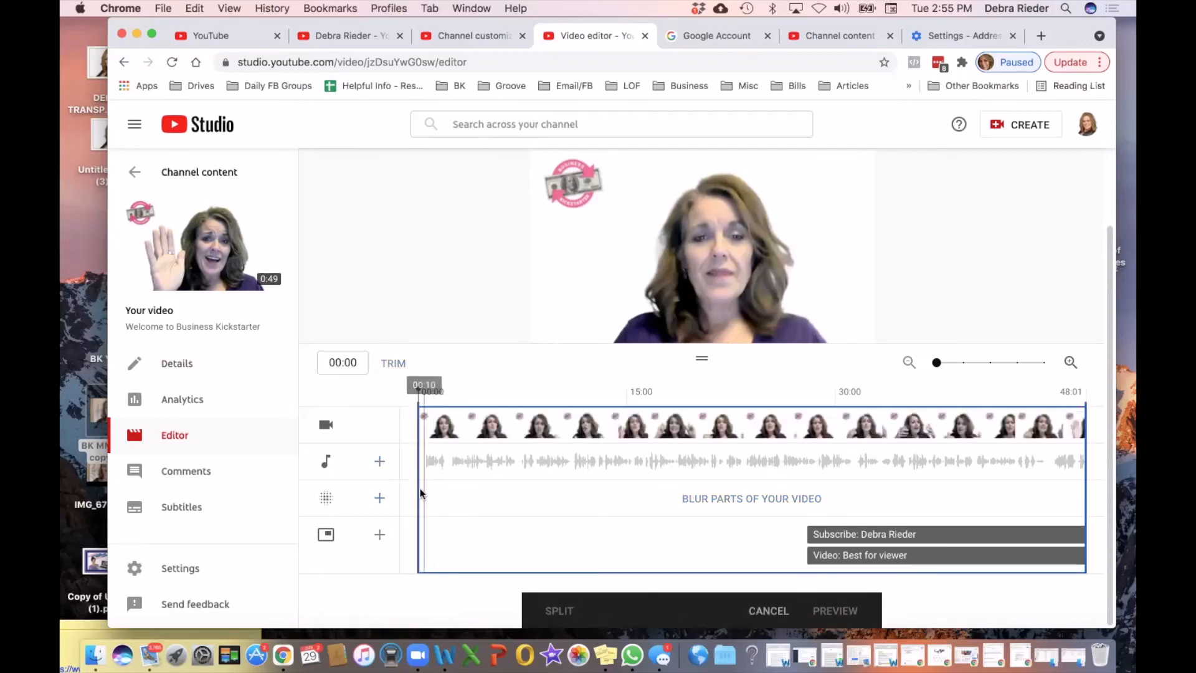
pyautogui.moveTo(418, 488)
pyautogui.mouseDown()
pyautogui.moveTo(462, 488)
pyautogui.moveTo(418, 480)
pyautogui.mouseUp()
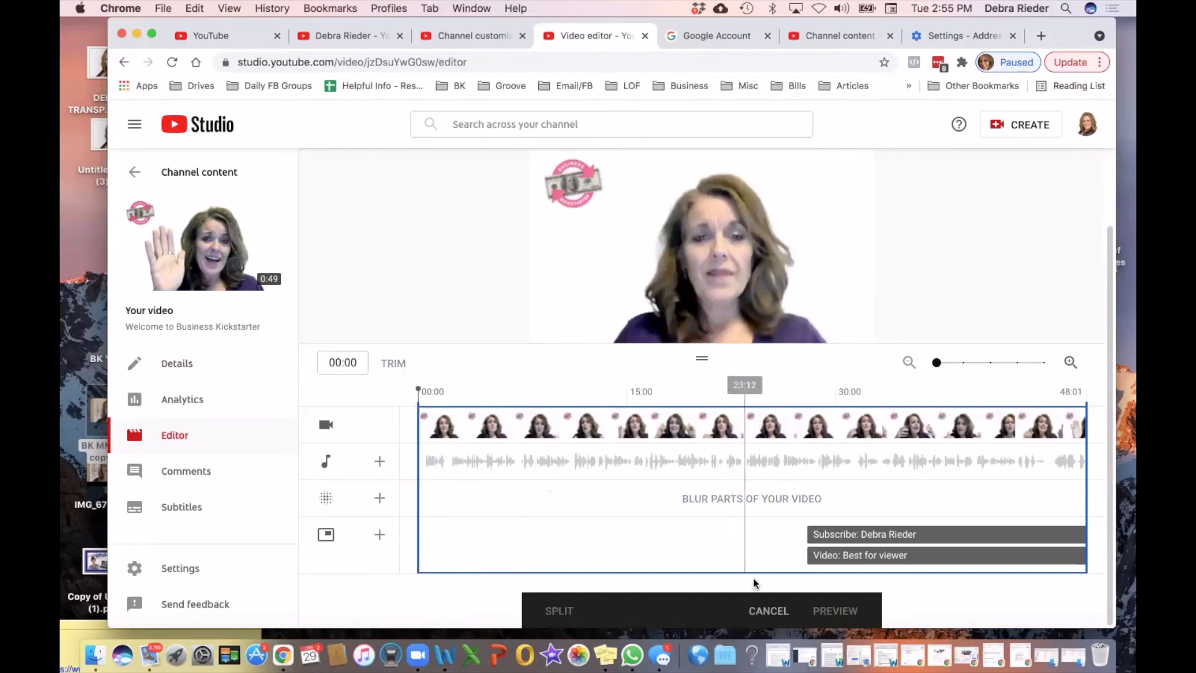
pyautogui.click(769, 611)
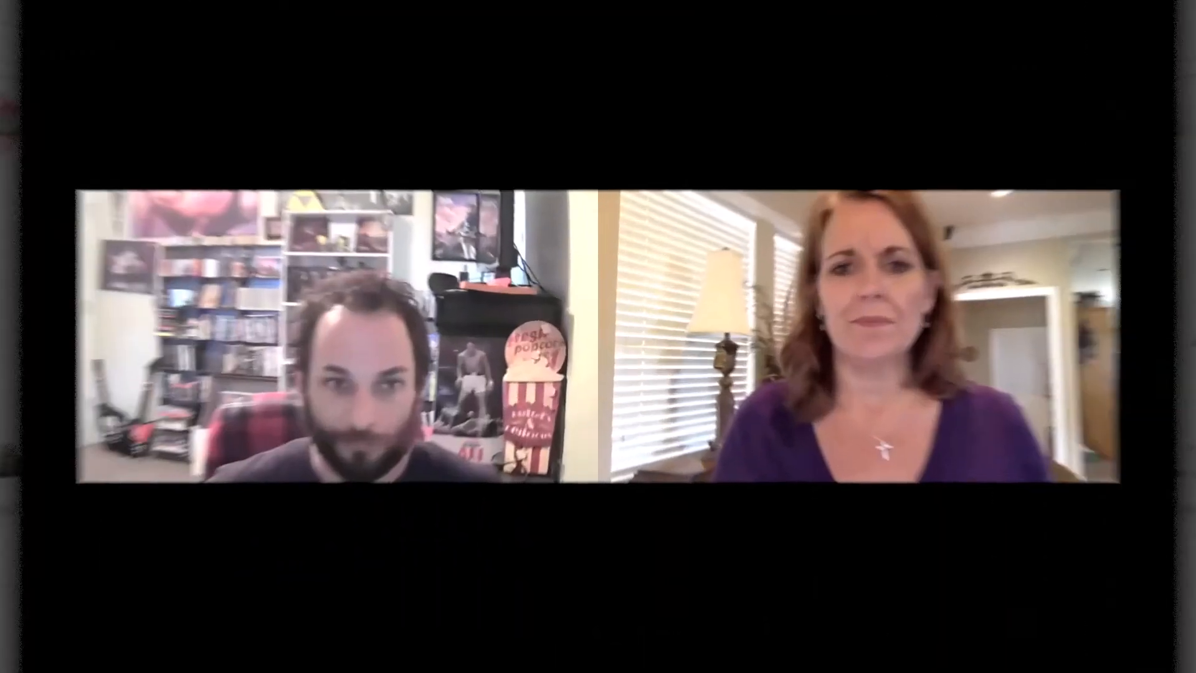